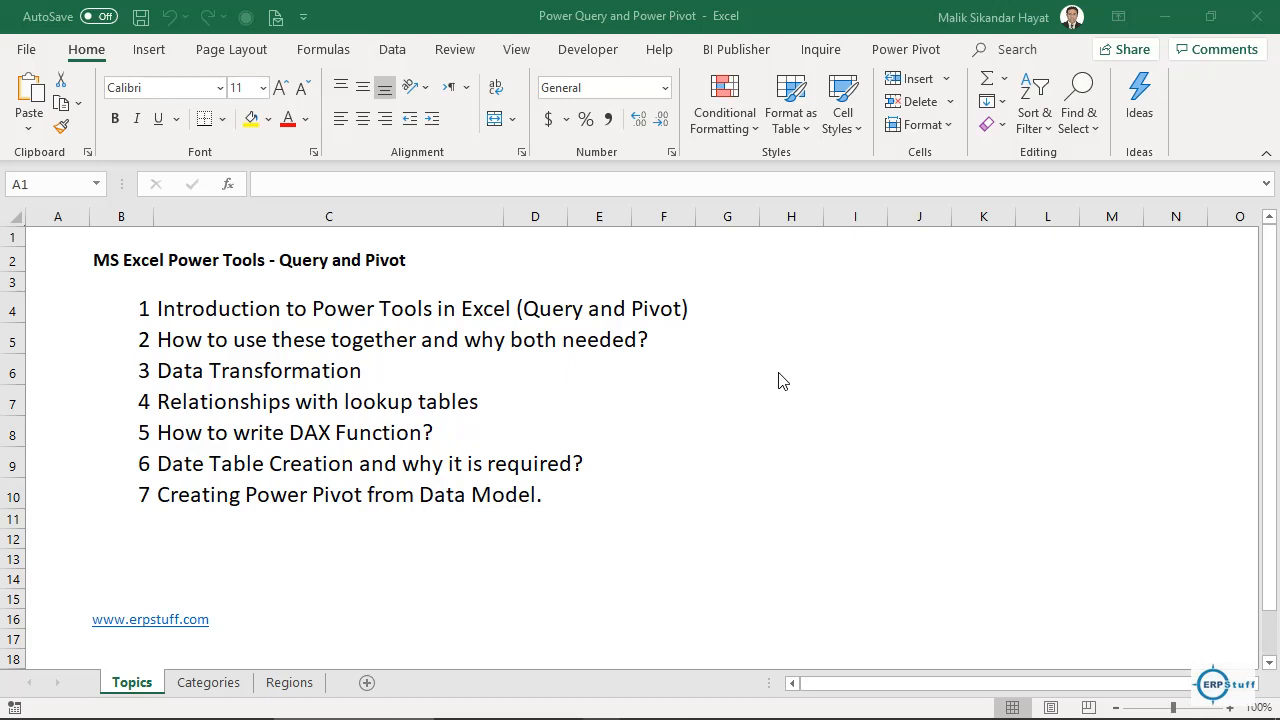
Jump to row 1048576, the last row of the Topics sheet.
{"action": "left_click", "coordinate": [72, 378]}
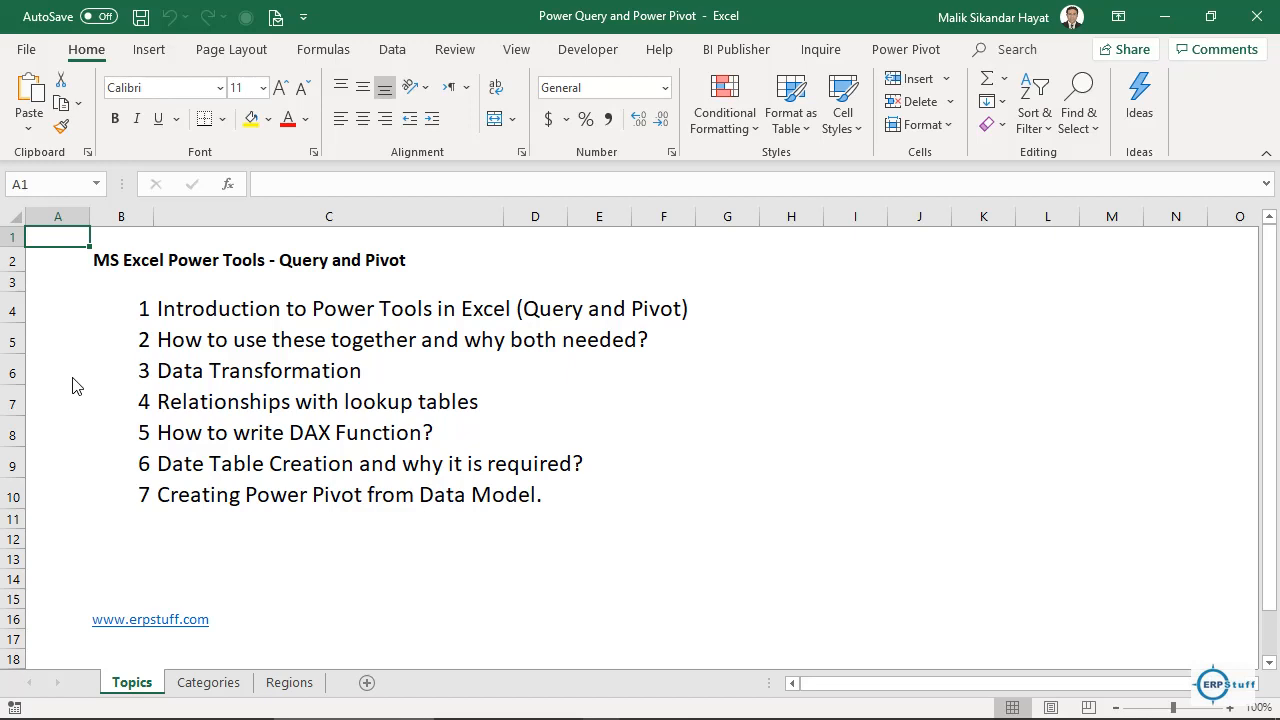
{"action": "key", "text": "ctrl+Down"}
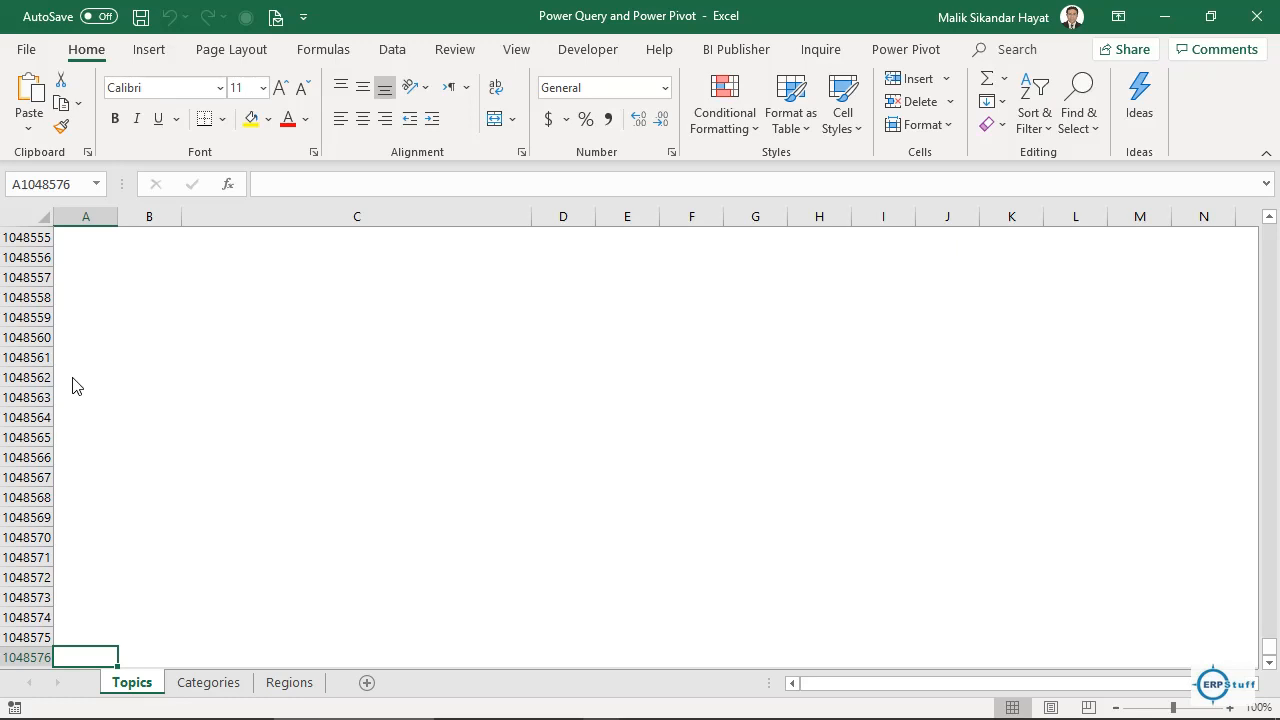
Return to cell A1 so the seven course topics are visible again.
{"action": "key", "text": "ctrl+Up"}
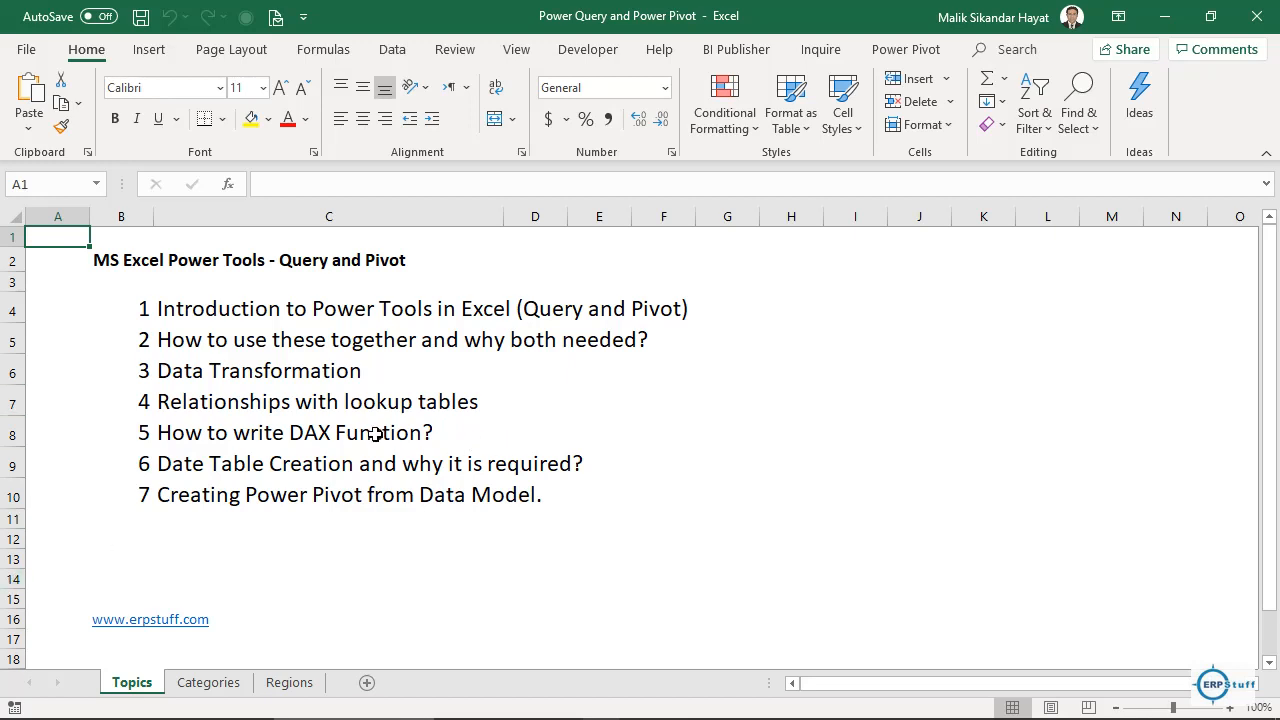
Step through the topics in C5–C10, from using both tools to Creating Power Pivot from Data Model.
{"action": "left_click", "coordinate": [325, 430]}
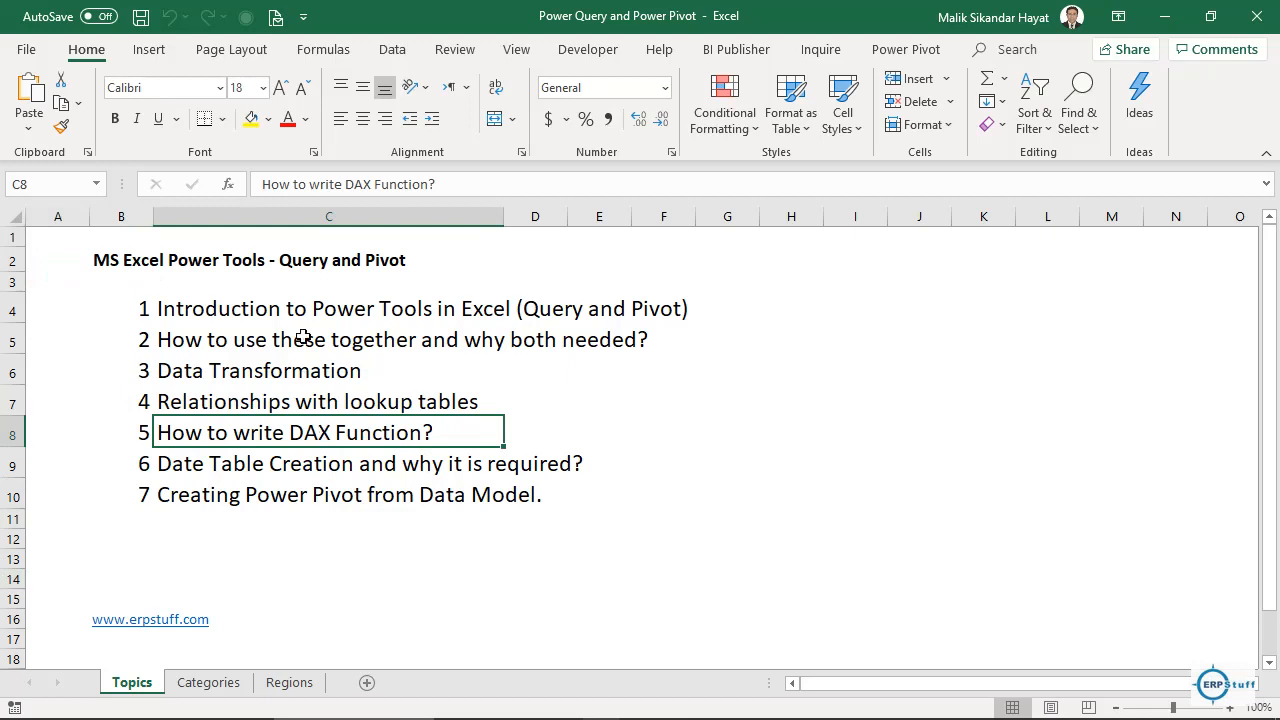
{"action": "left_click", "coordinate": [225, 340]}
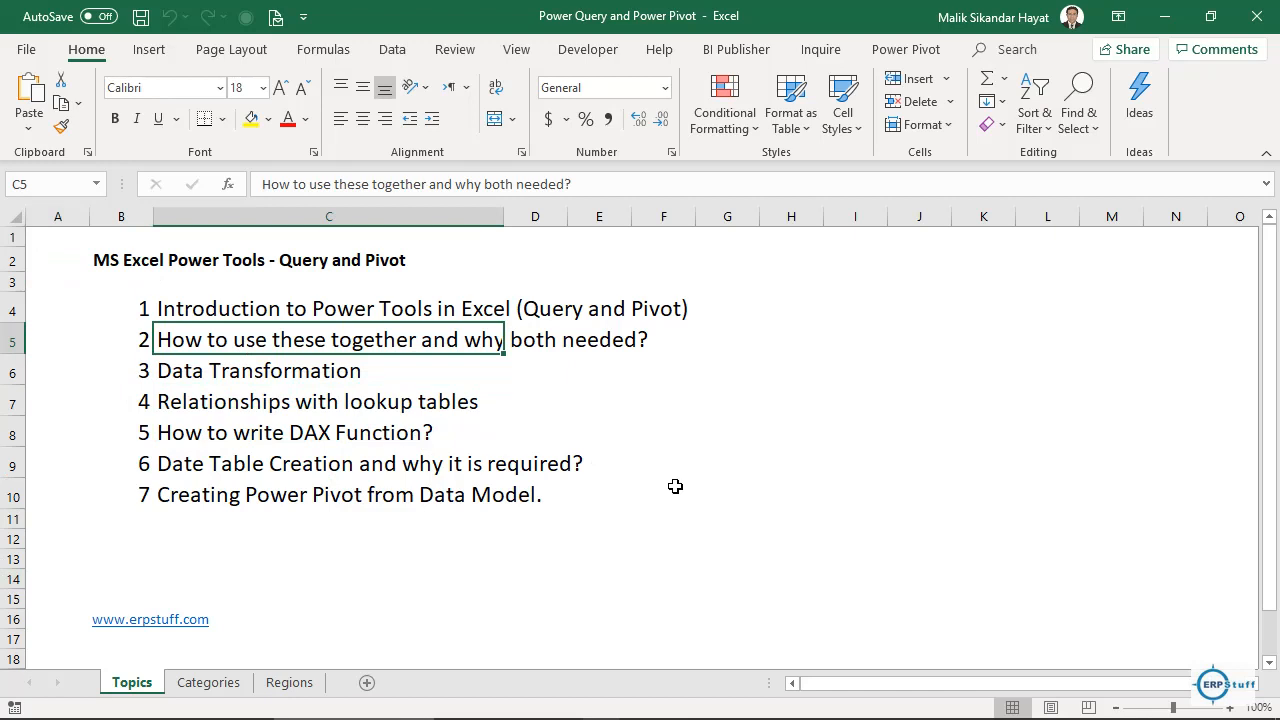
{"action": "key", "text": "Down"}
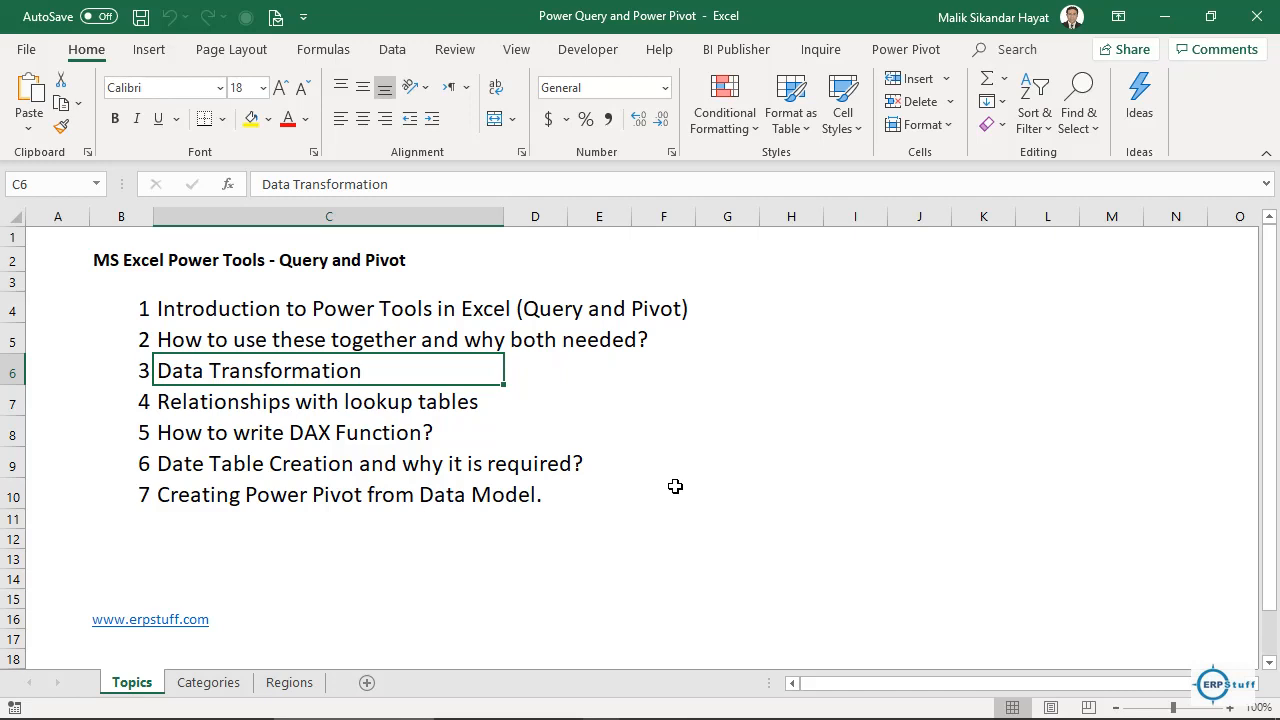
{"action": "key", "text": "Down"}
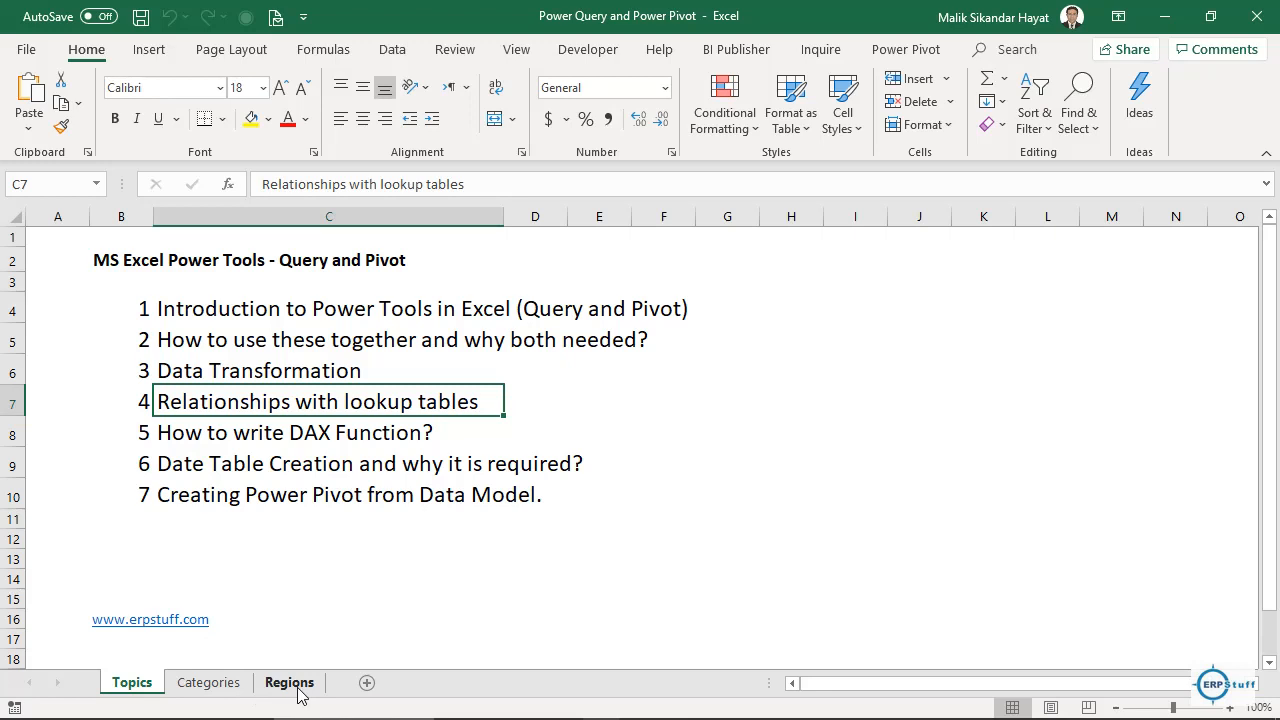
{"action": "left_click", "coordinate": [266, 436]}
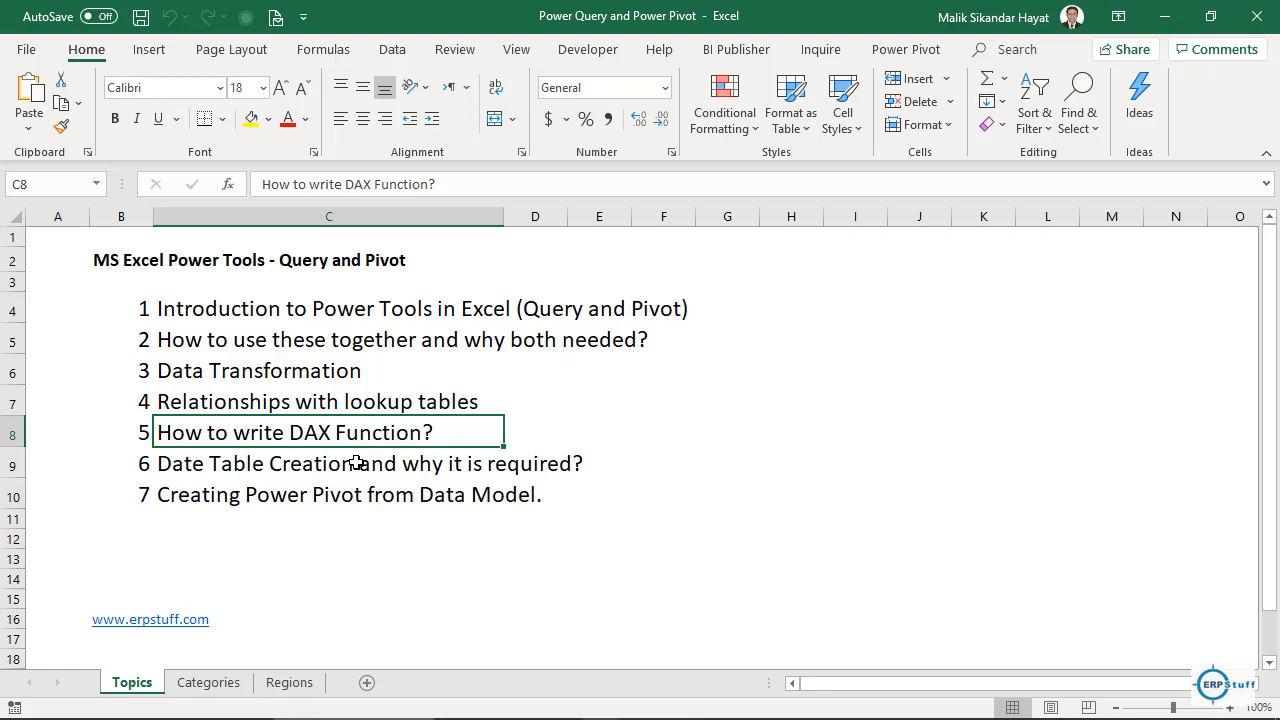
{"action": "left_click", "coordinate": [180, 471]}
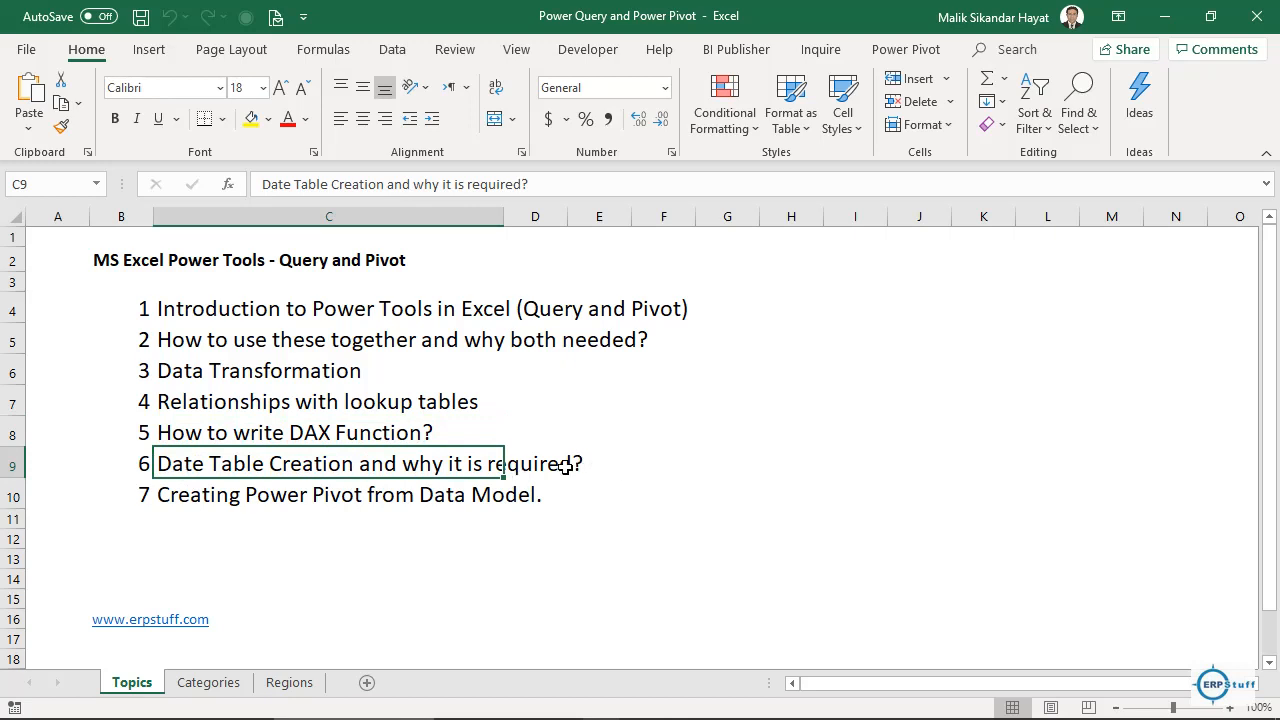
{"action": "left_click", "coordinate": [200, 502]}
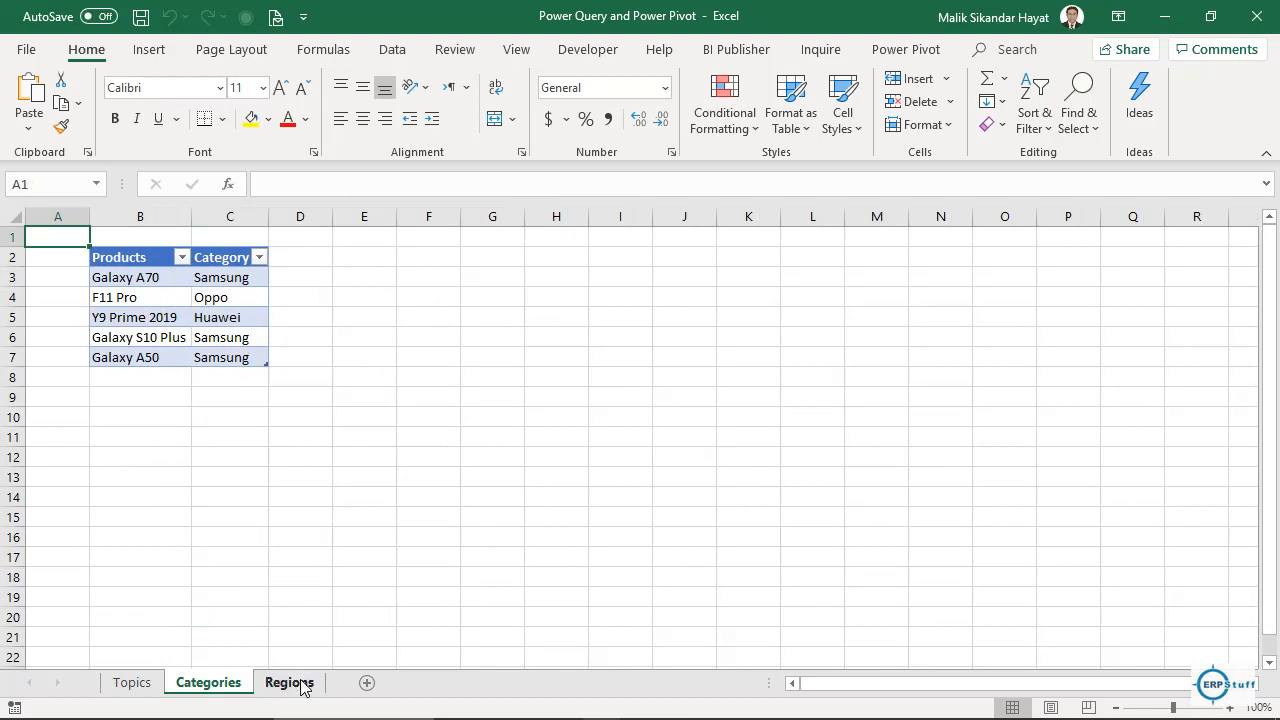
Browse the Categories and Regions tables, including Attock's coordinates, then open the workbook's File Info page.
{"action": "left_click_drag", "start_coordinate": [74, 281], "coordinate": [74, 372]}
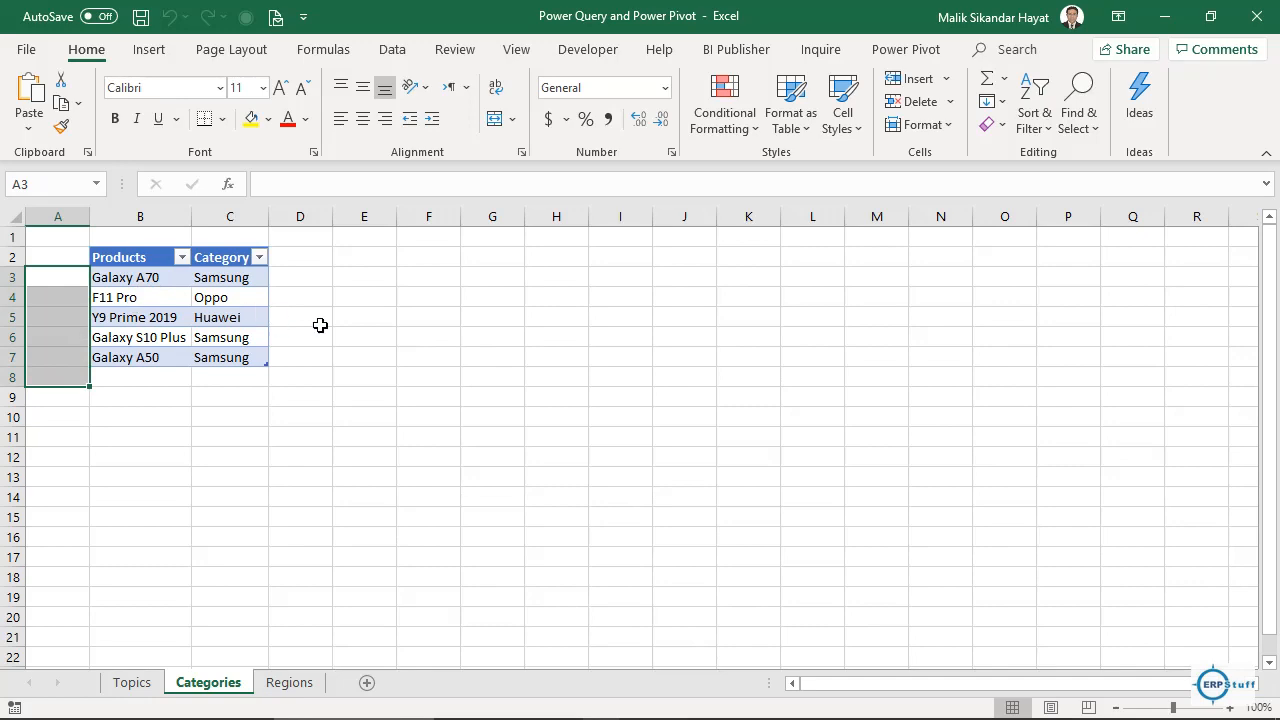
{"action": "left_click", "coordinate": [141, 277]}
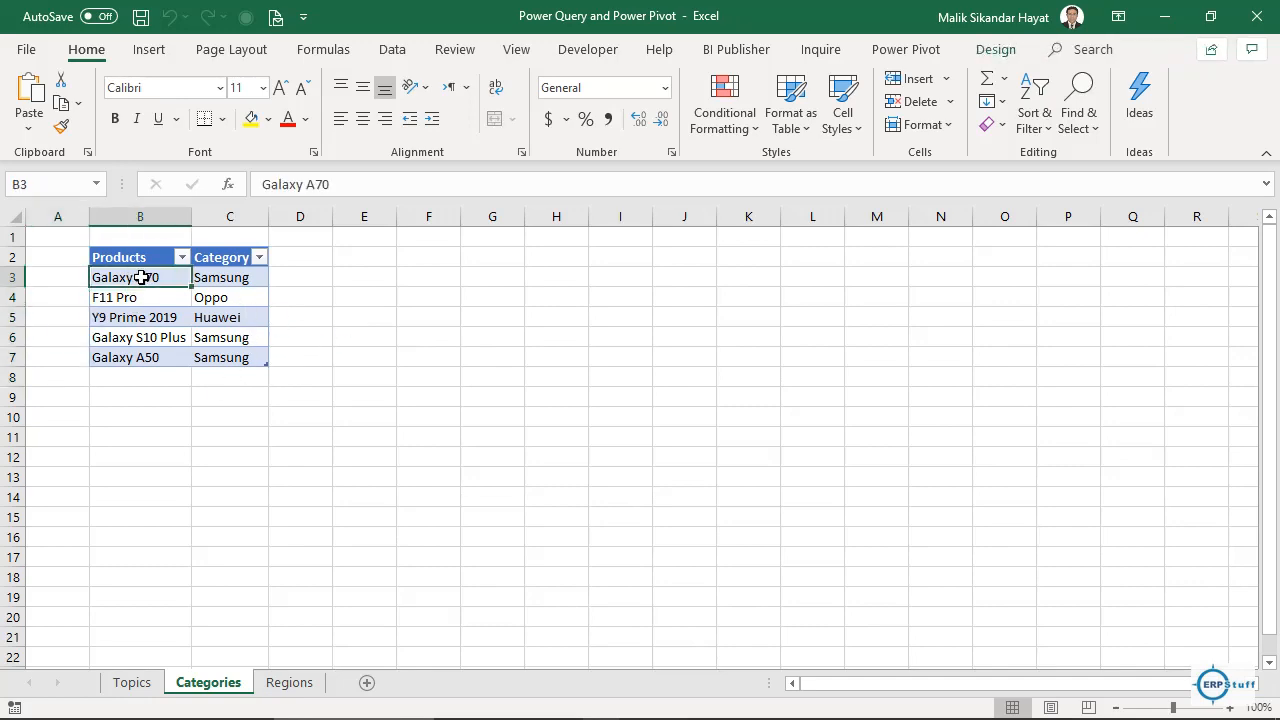
{"action": "left_click", "coordinate": [289, 684]}
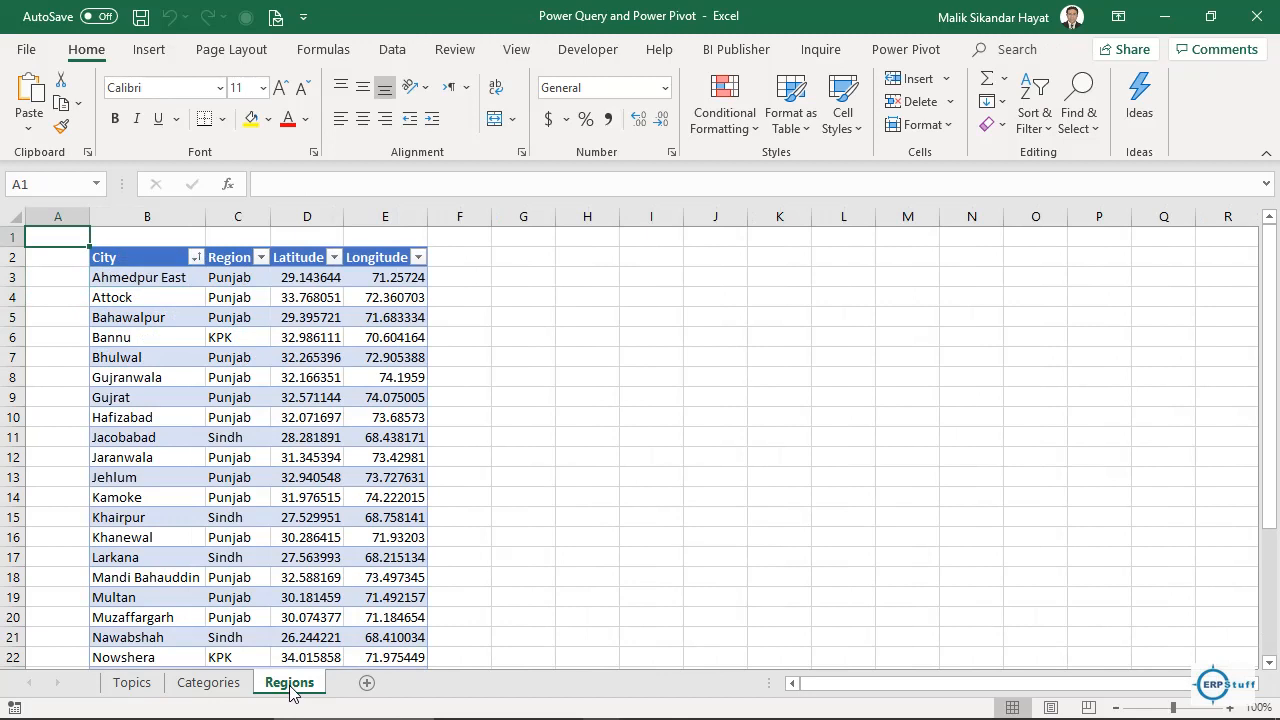
{"action": "left_click", "coordinate": [156, 310]}
{"action": "left_click", "coordinate": [236, 320]}
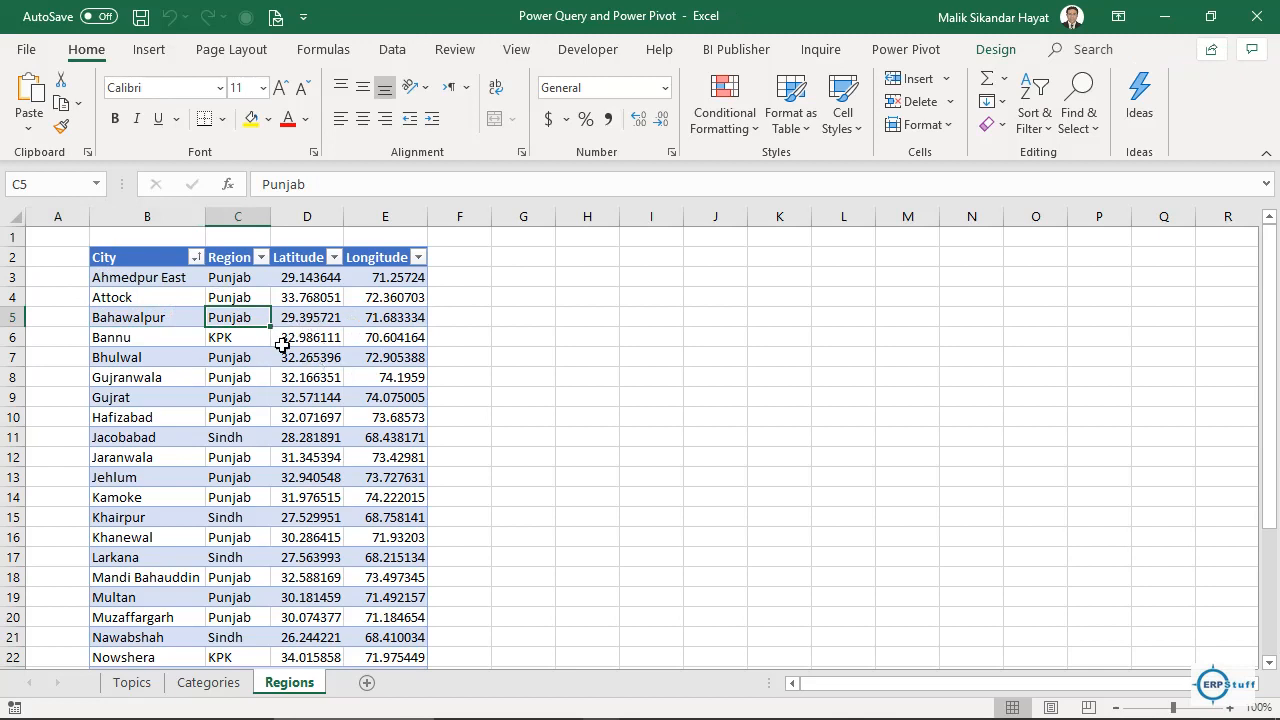
{"action": "left_click_drag", "start_coordinate": [222, 298], "coordinate": [372, 296]}
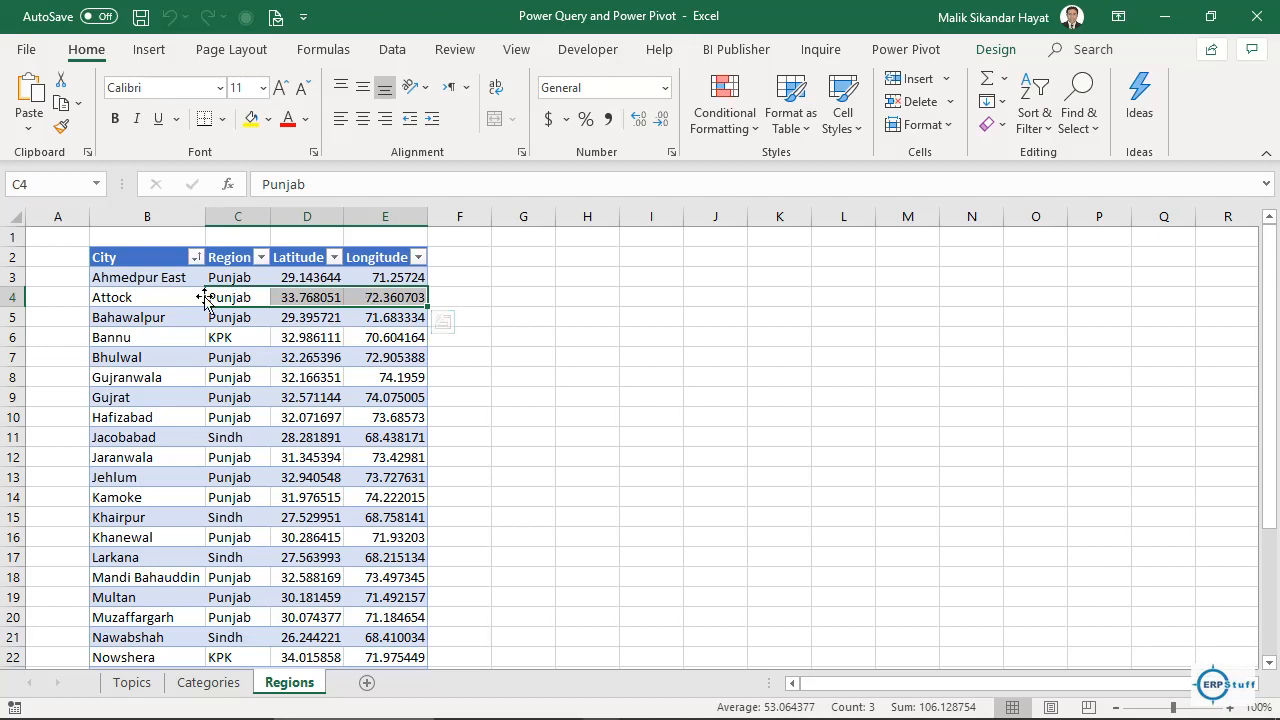
{"action": "left_click", "coordinate": [165, 297]}
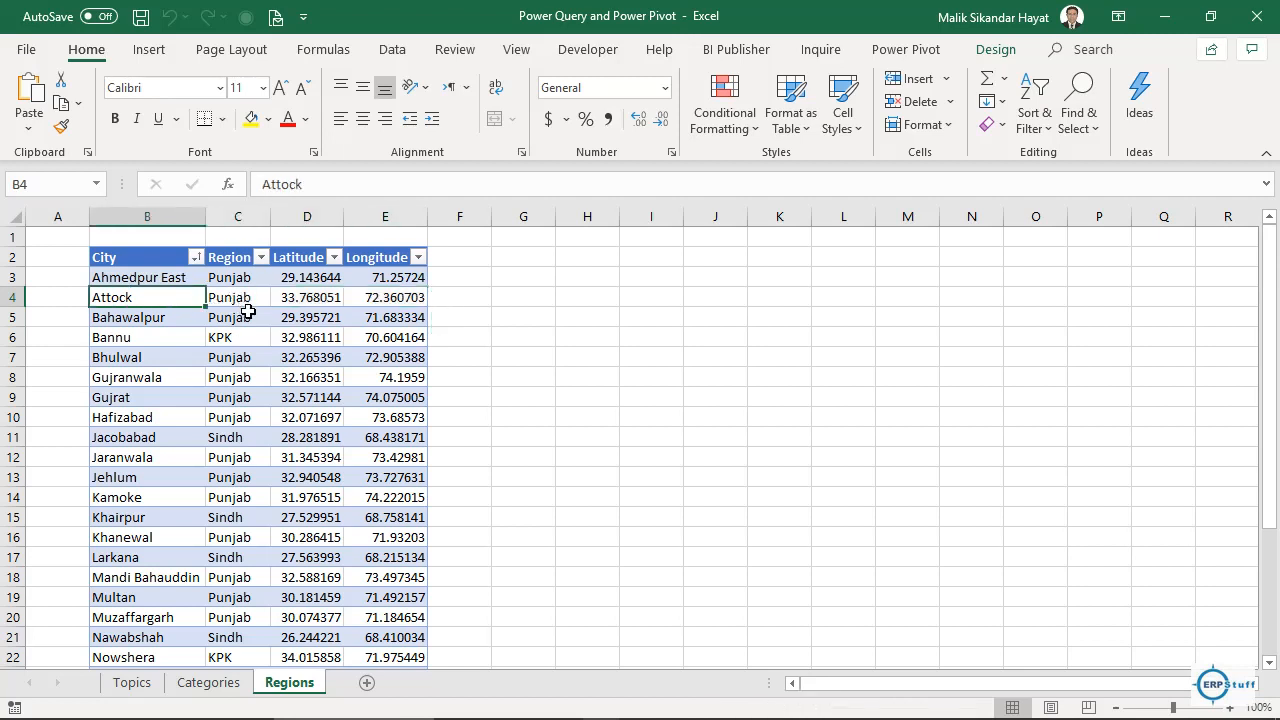
{"action": "left_click", "coordinate": [215, 682]}
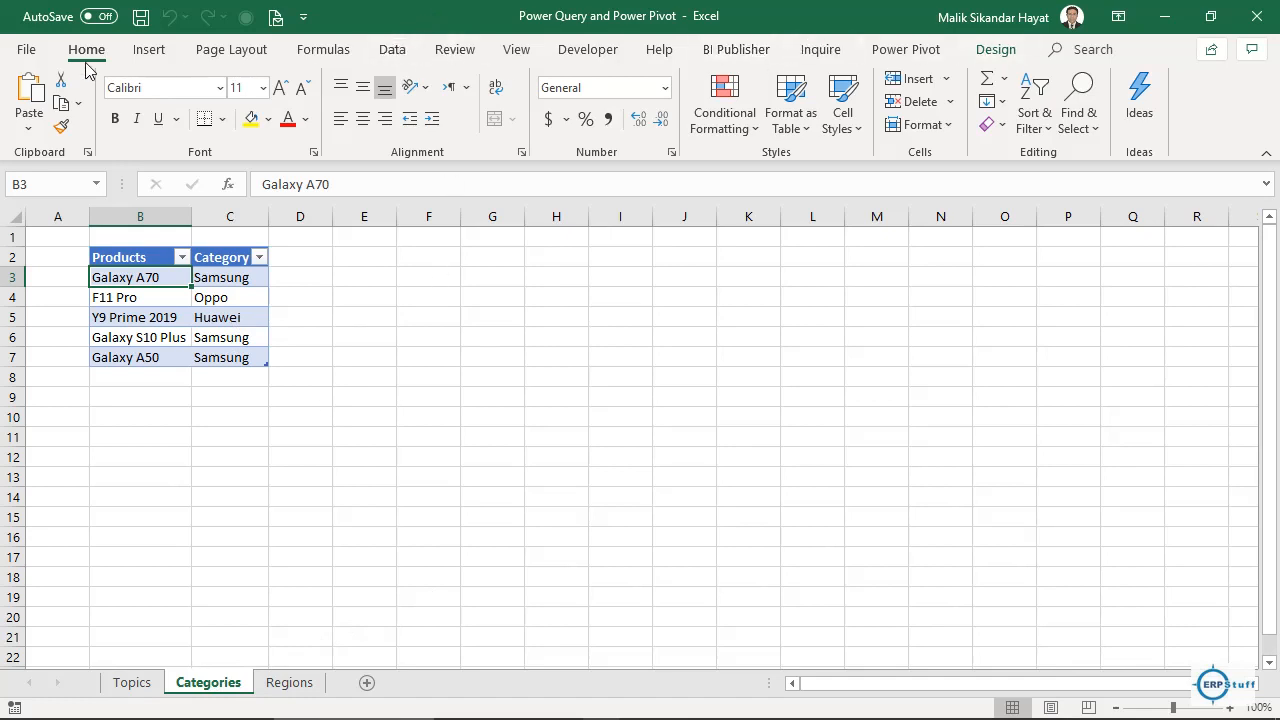
{"action": "left_click", "coordinate": [27, 52]}
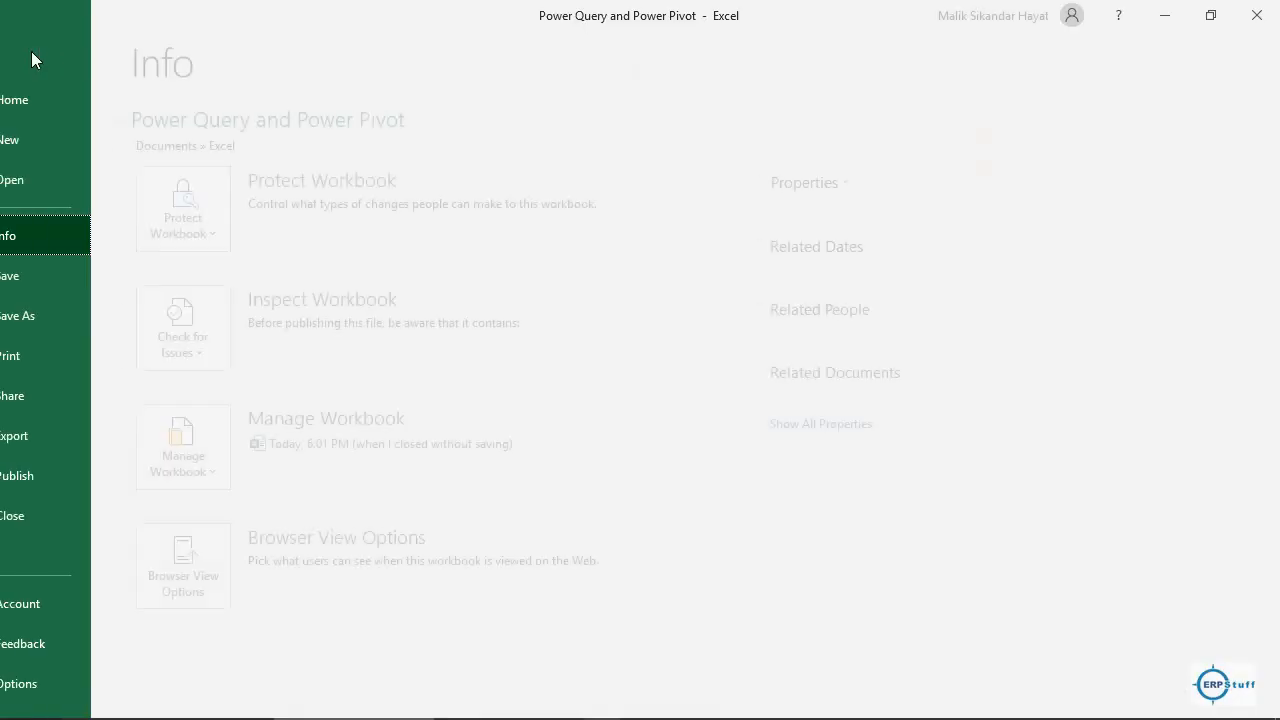
Verify in the Options COM Add-ins list that Power Pivot stays enabled, then show the Data ribbon.
{"action": "left_click", "coordinate": [58, 684]}
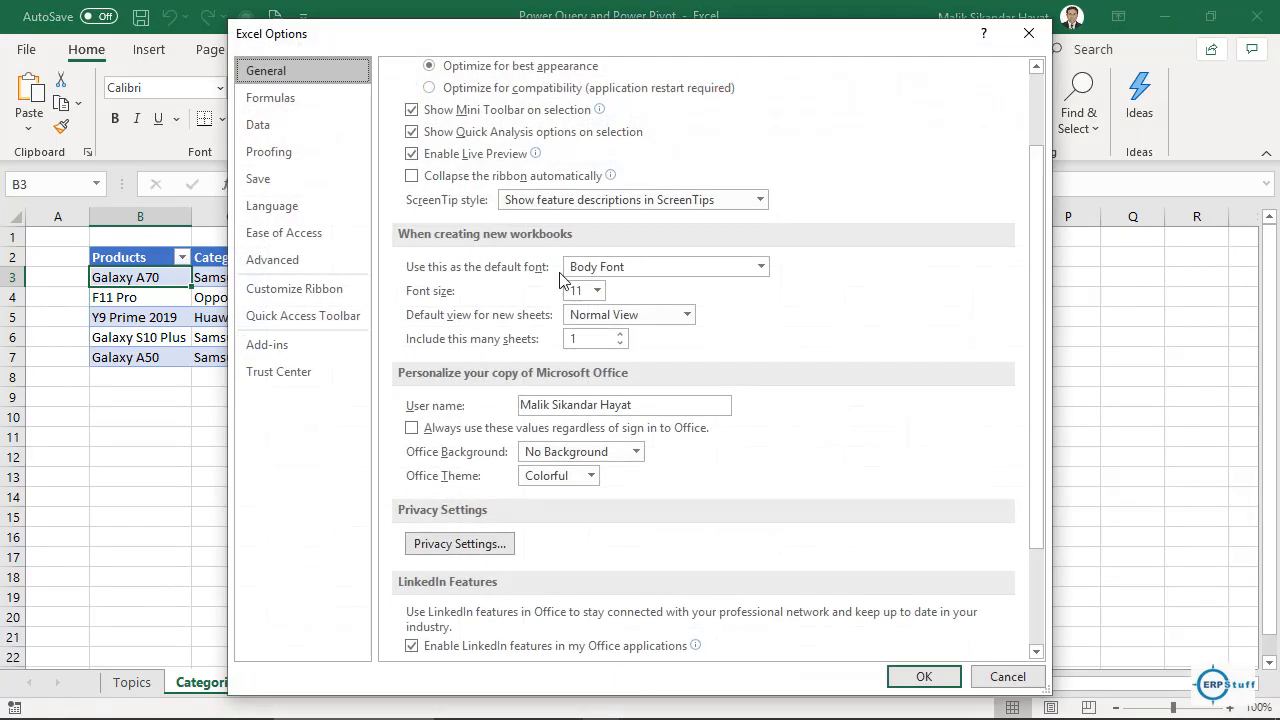
{"action": "left_click", "coordinate": [280, 346]}
{"action": "left_click", "coordinate": [569, 643]}
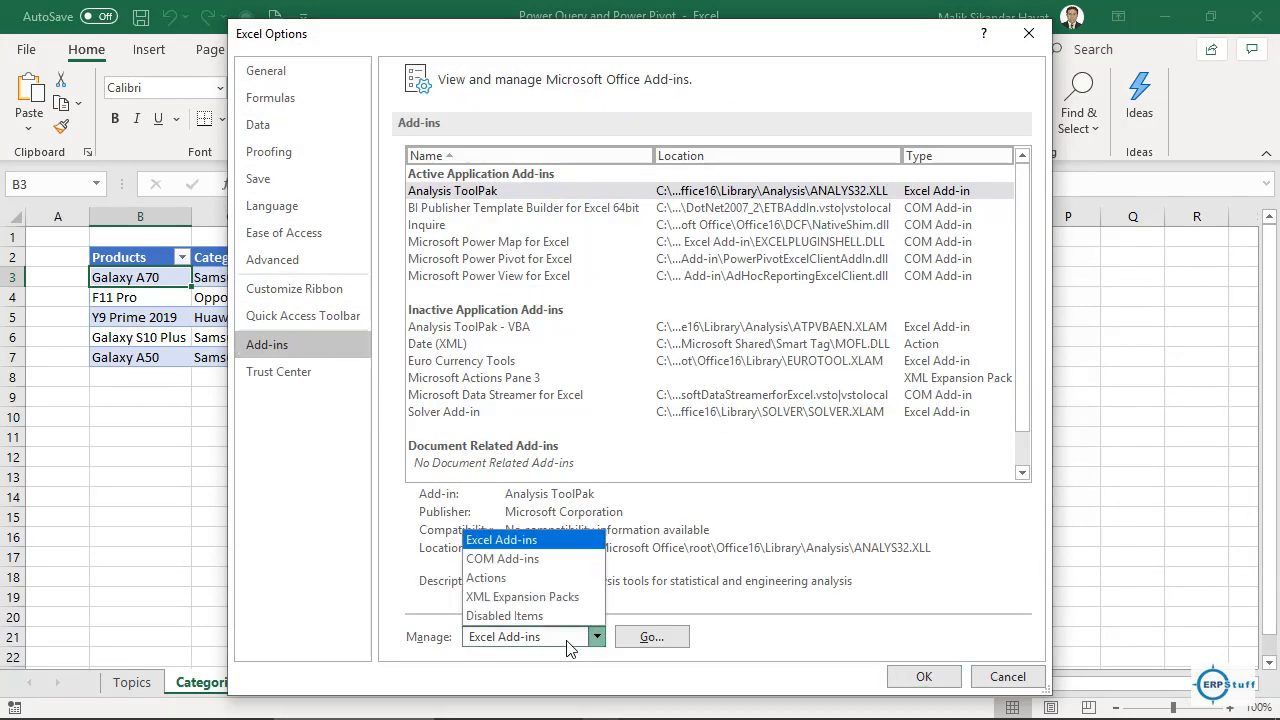
{"action": "left_click", "coordinate": [556, 570]}
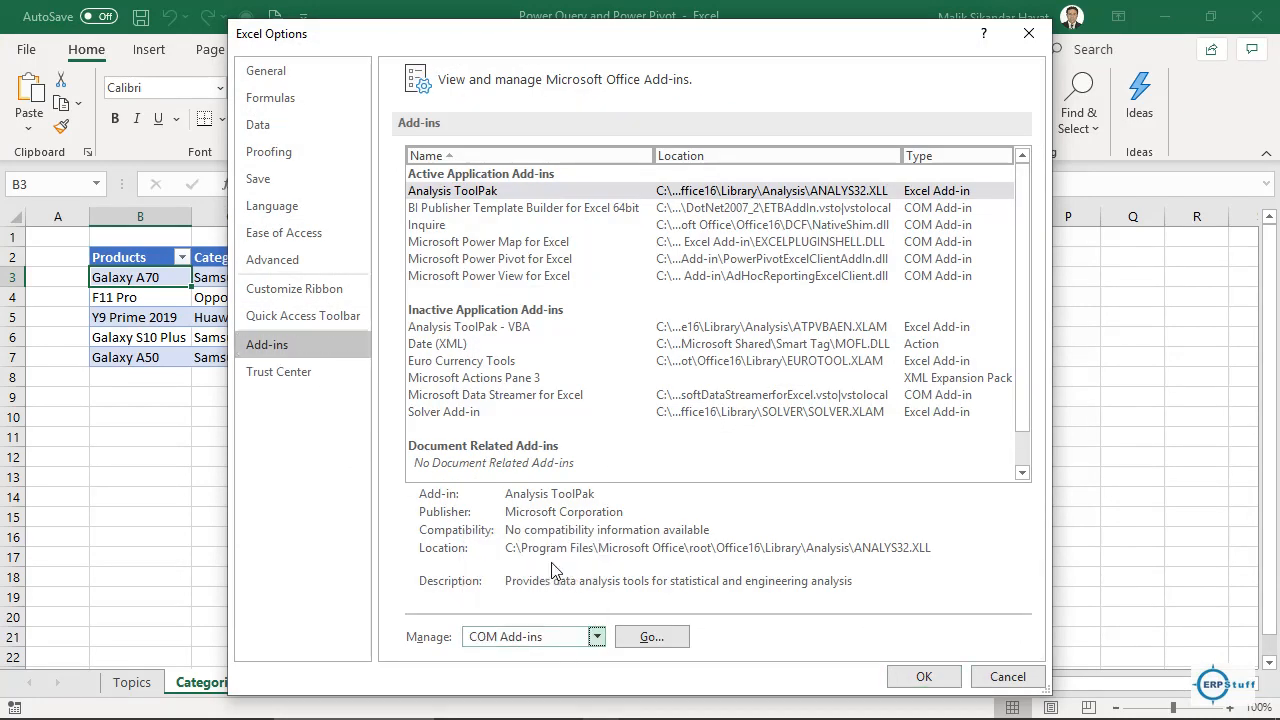
{"action": "left_click", "coordinate": [652, 637]}
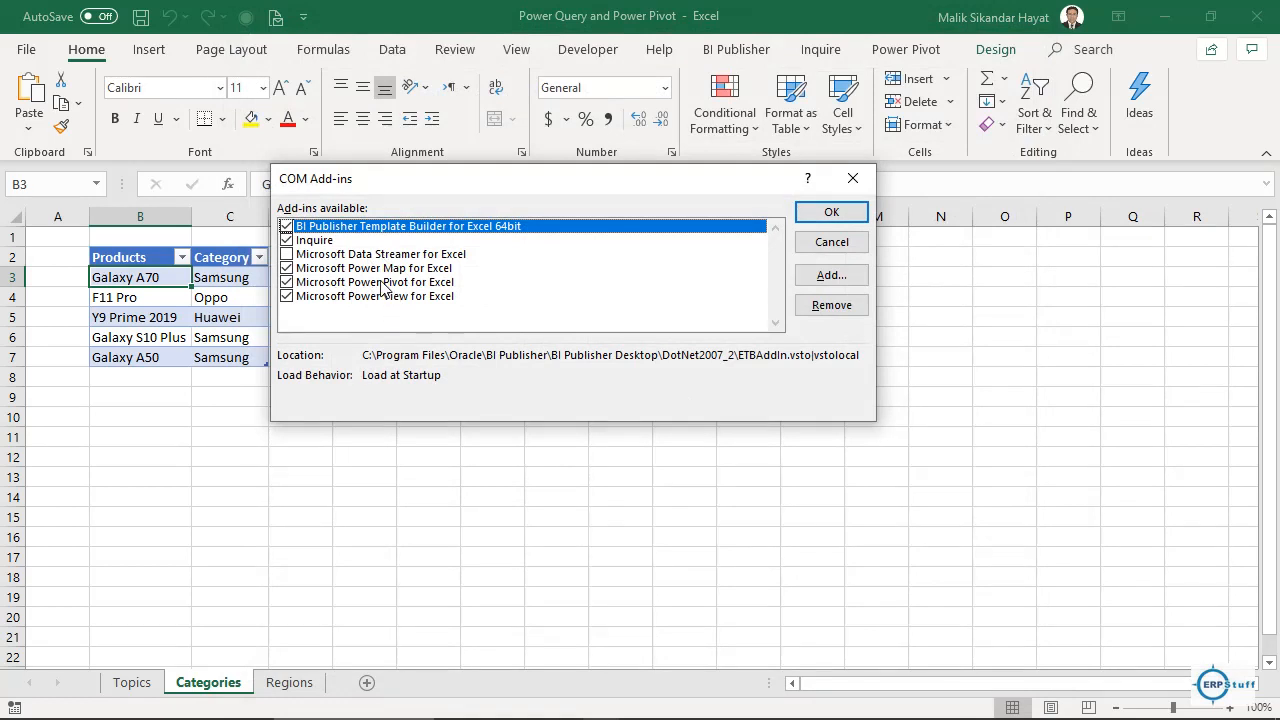
{"action": "left_click", "coordinate": [832, 214]}
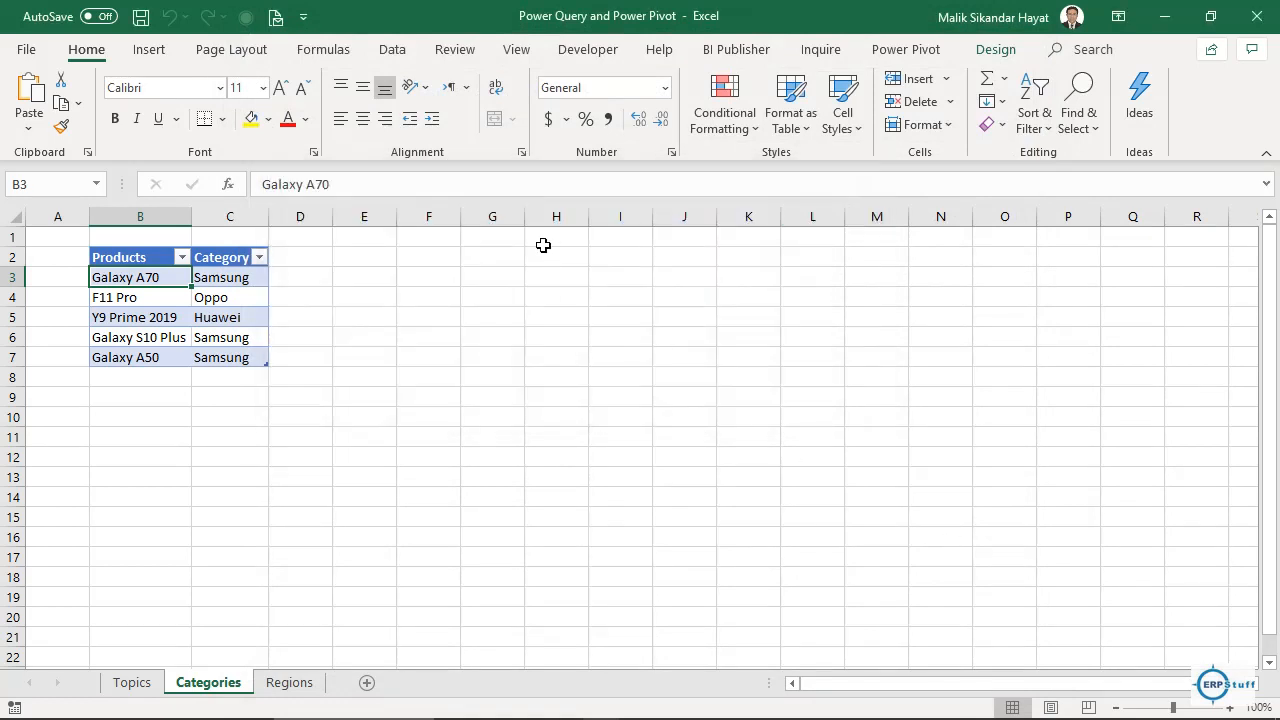
{"action": "left_click", "coordinate": [395, 50]}
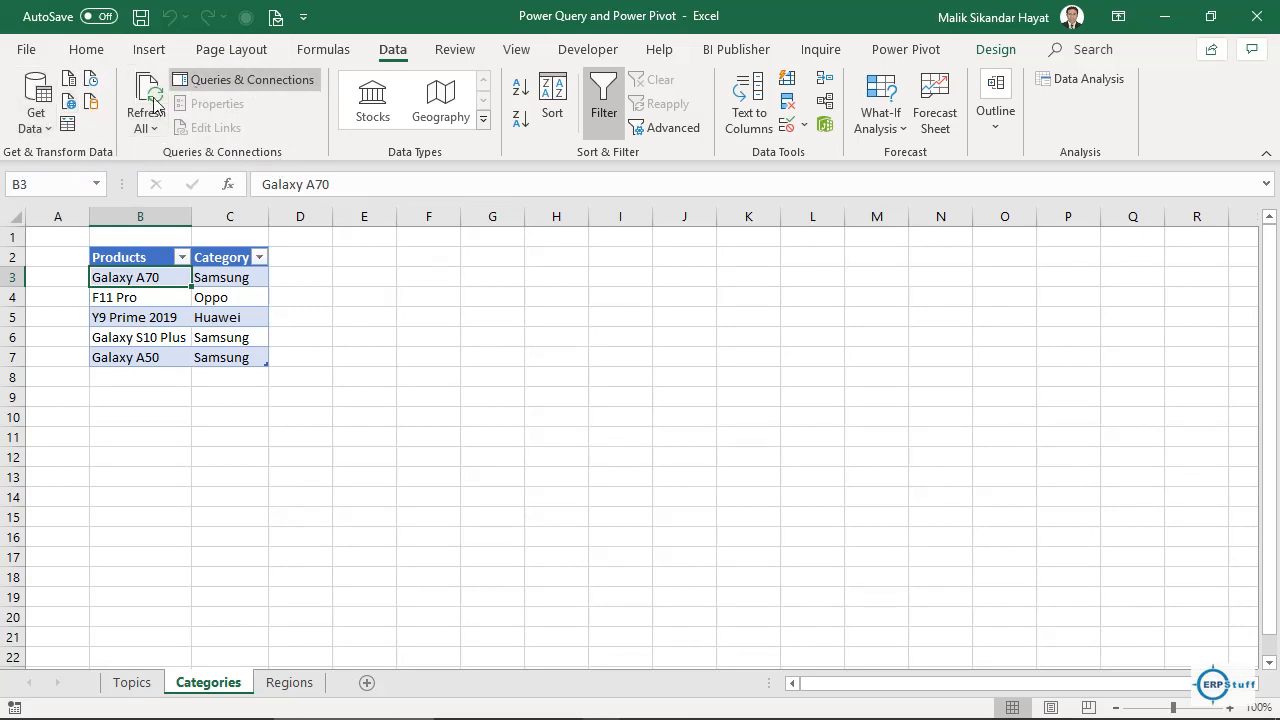
Review the Power Pivot tools and the Get Data > From File sources, then bring up the Load Data folder.
{"action": "left_click", "coordinate": [928, 57]}
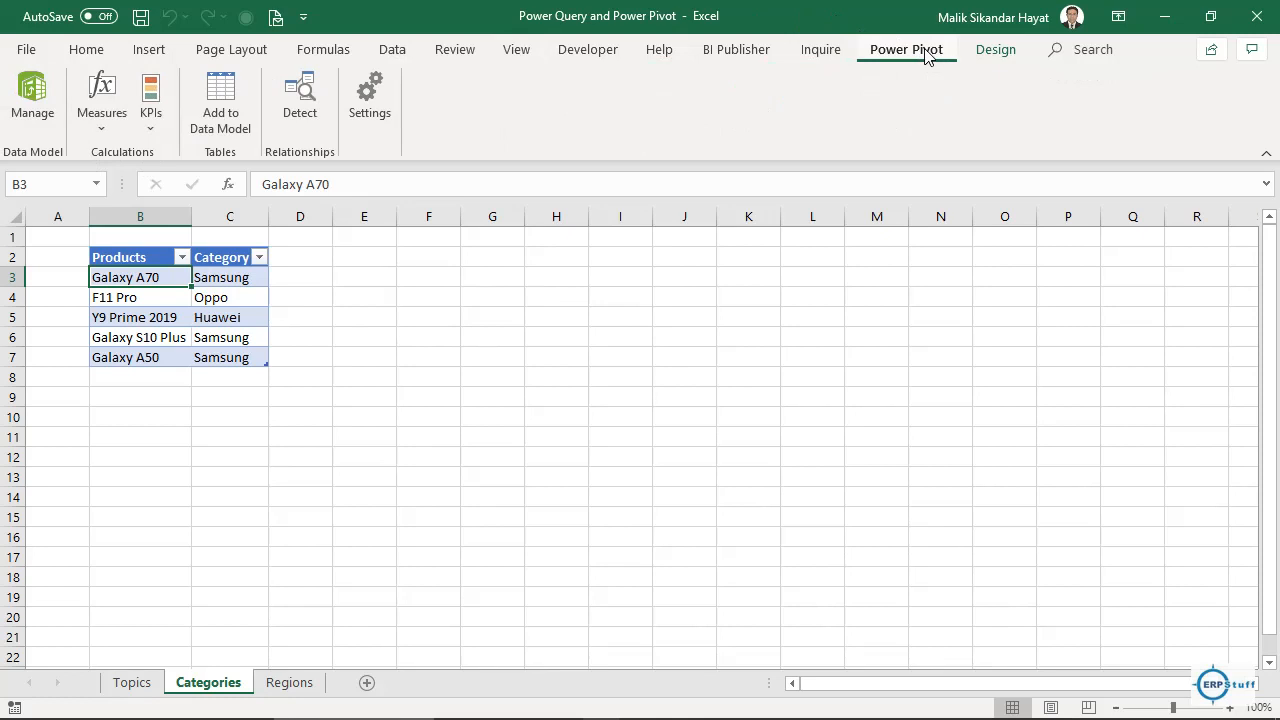
{"action": "left_click", "coordinate": [388, 52]}
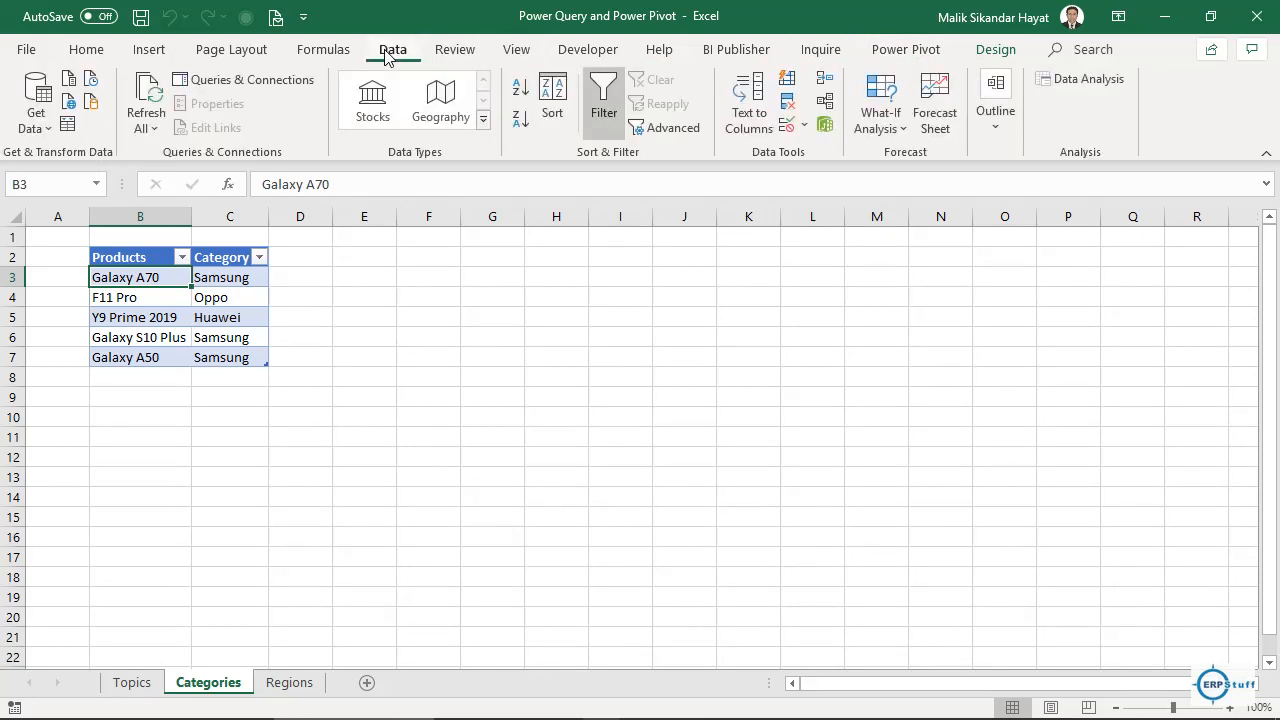
{"action": "left_click", "coordinate": [46, 126]}
{"action": "mouse_move", "coordinate": [157, 162]}
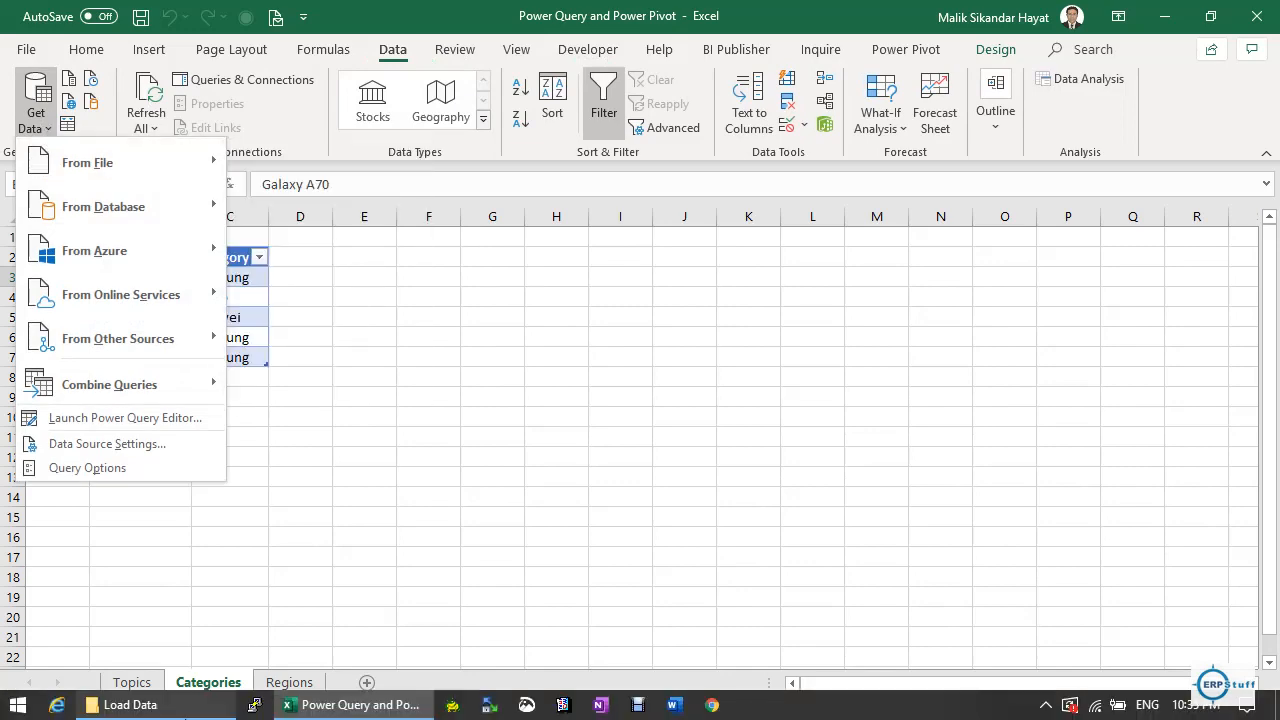
{"action": "left_click", "coordinate": [152, 714]}
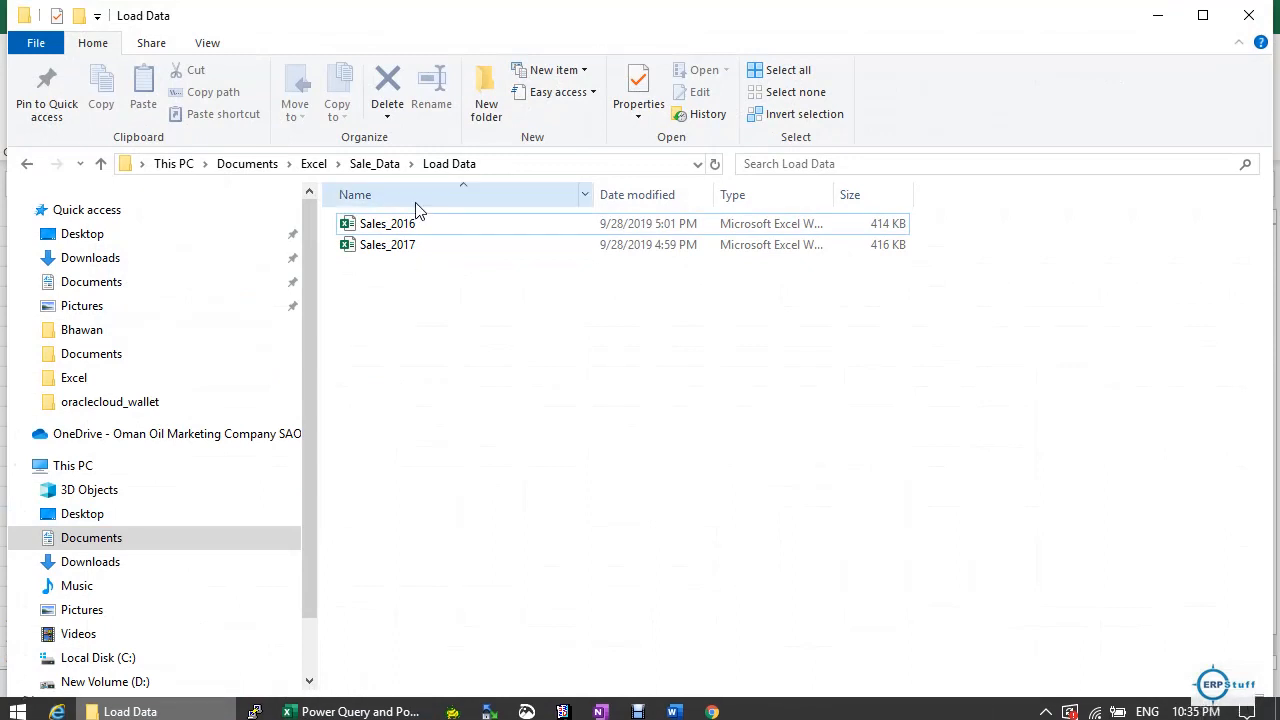
Reopen the Load Data folder, select its full address-bar path, and minimize File Explorer.
{"action": "left_click", "coordinate": [417, 242]}
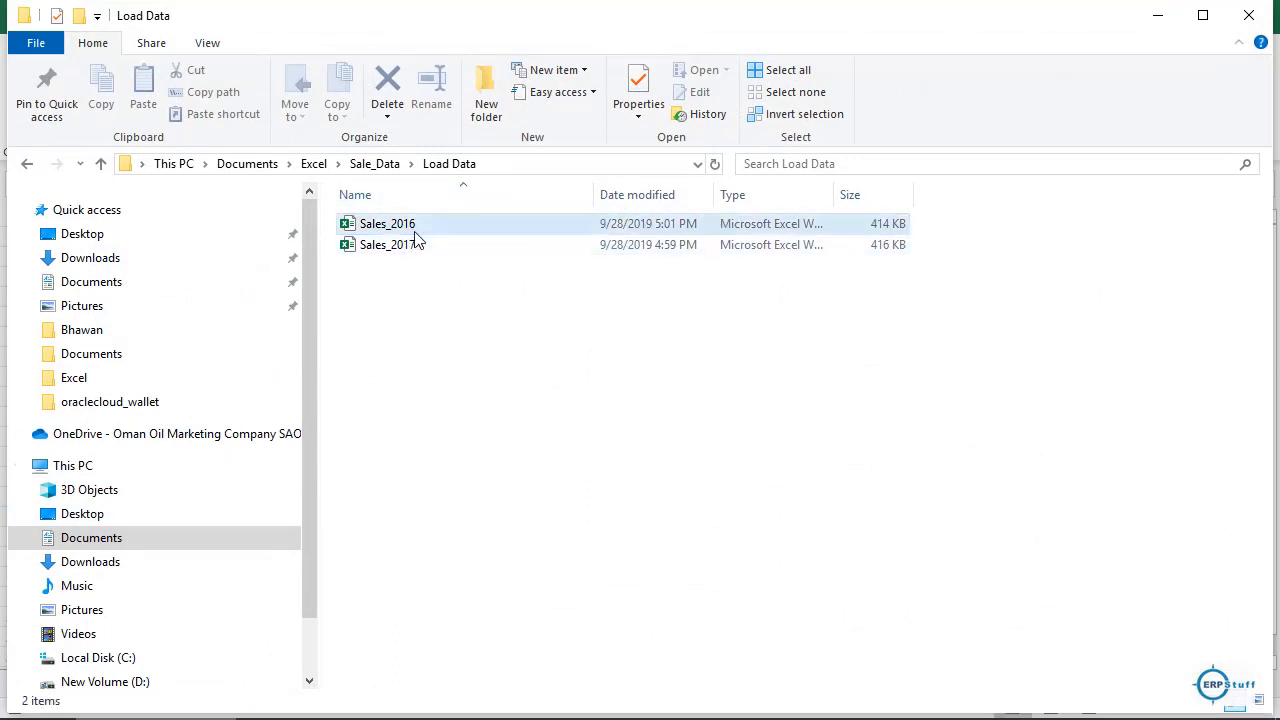
{"action": "left_click", "coordinate": [376, 168]}
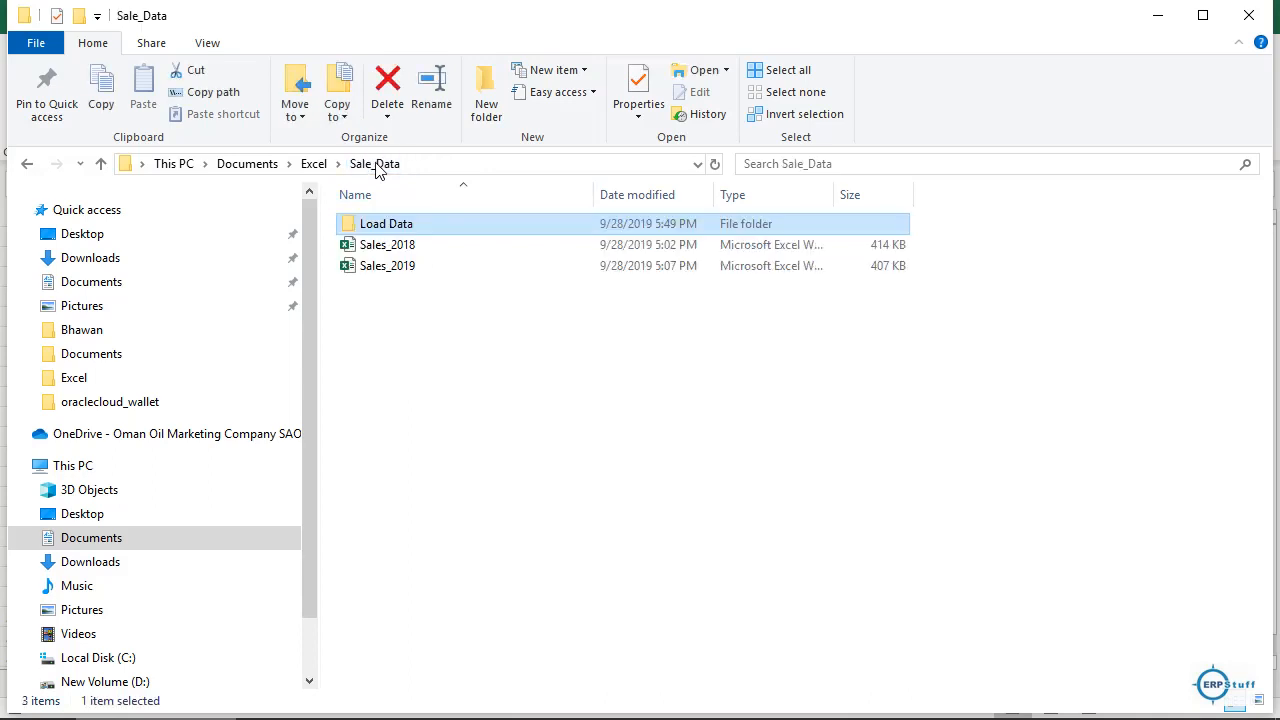
{"action": "double_click", "coordinate": [400, 226]}
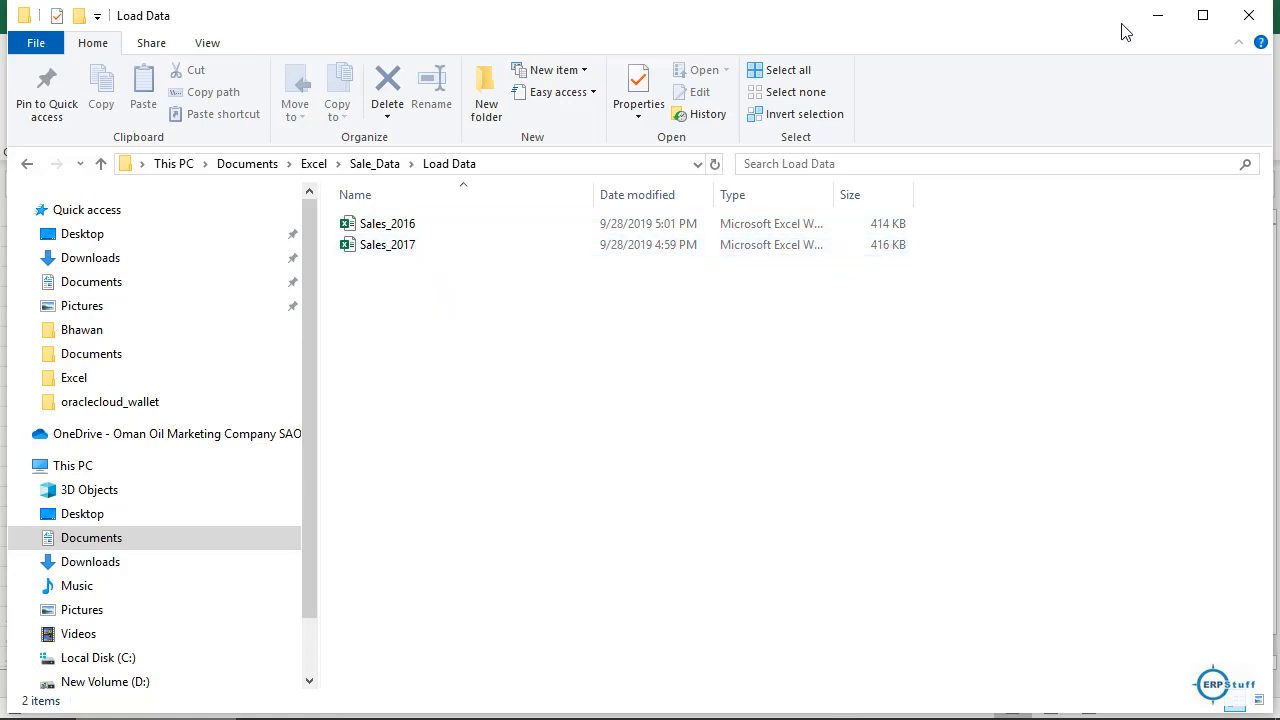
{"action": "left_click", "coordinate": [496, 174]}
{"action": "key", "text": "ctrl+c"}
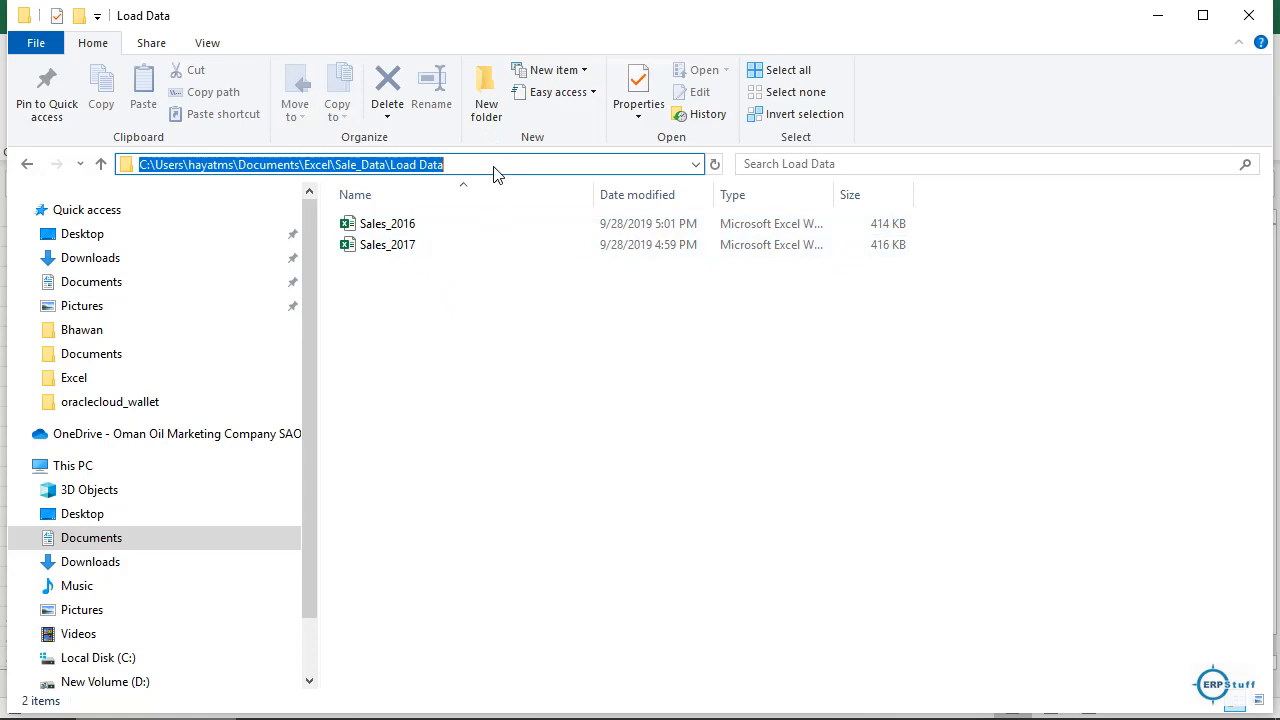
{"action": "left_click", "coordinate": [1146, 20]}
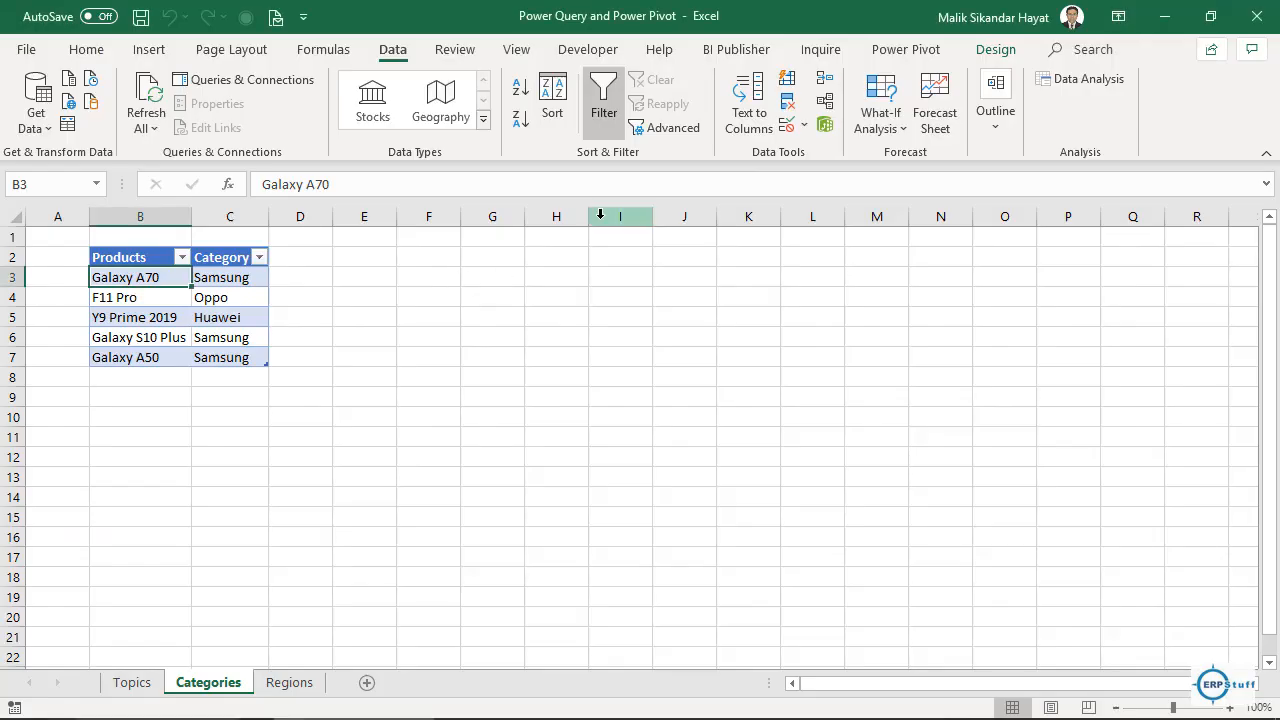
Import From Folder using the pasted Load Data path, listing Sales_2016.xlsx and Sales_2017.xlsx.
{"action": "left_click", "coordinate": [34, 128]}
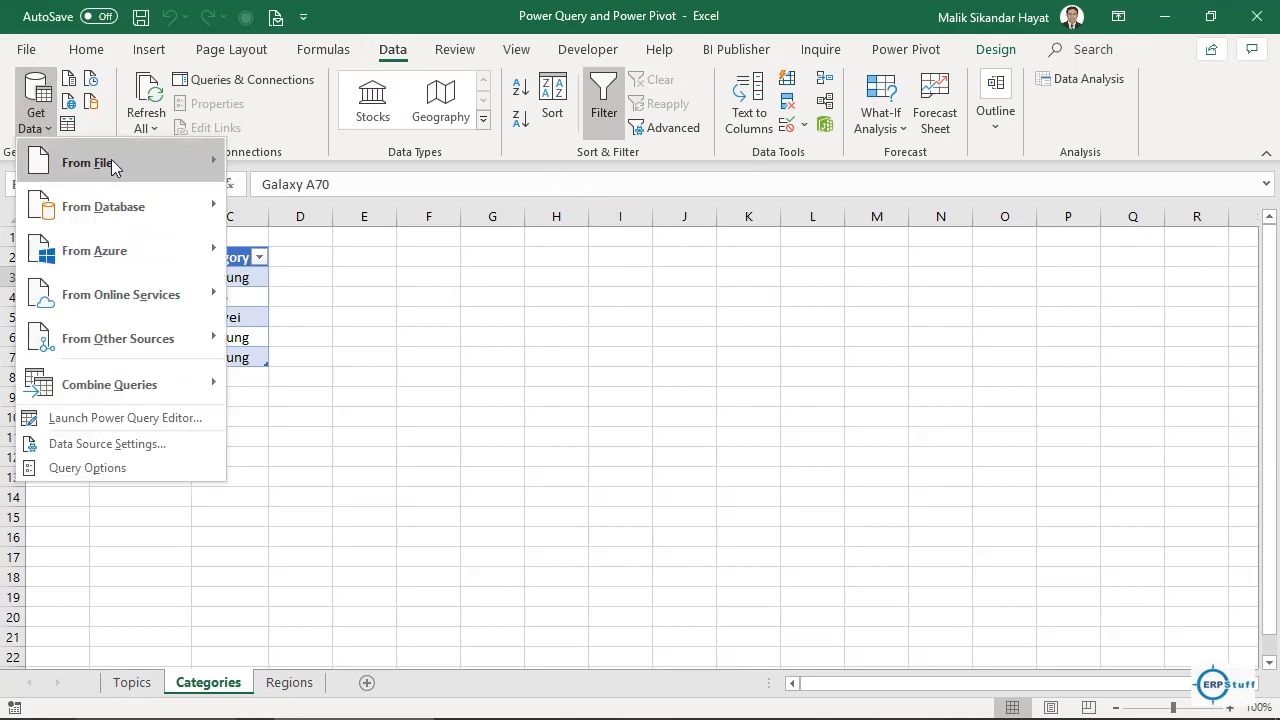
{"action": "mouse_move", "coordinate": [115, 162]}
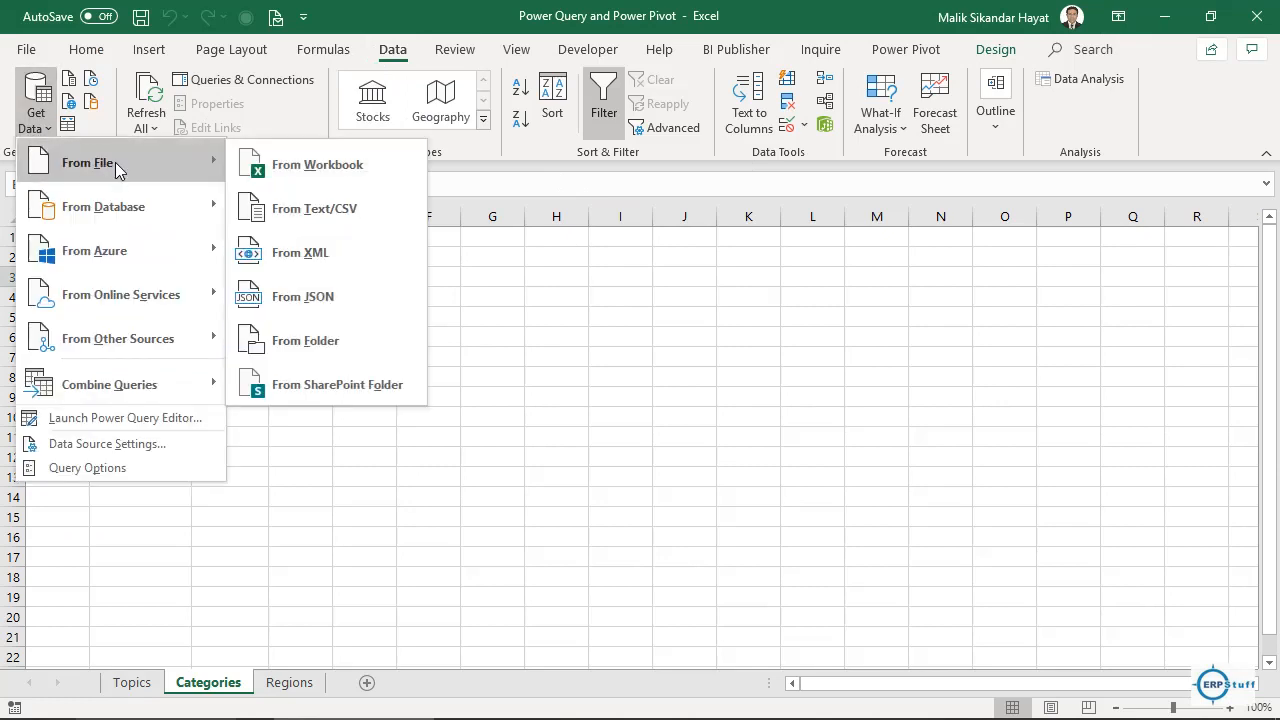
{"action": "left_click", "coordinate": [322, 340]}
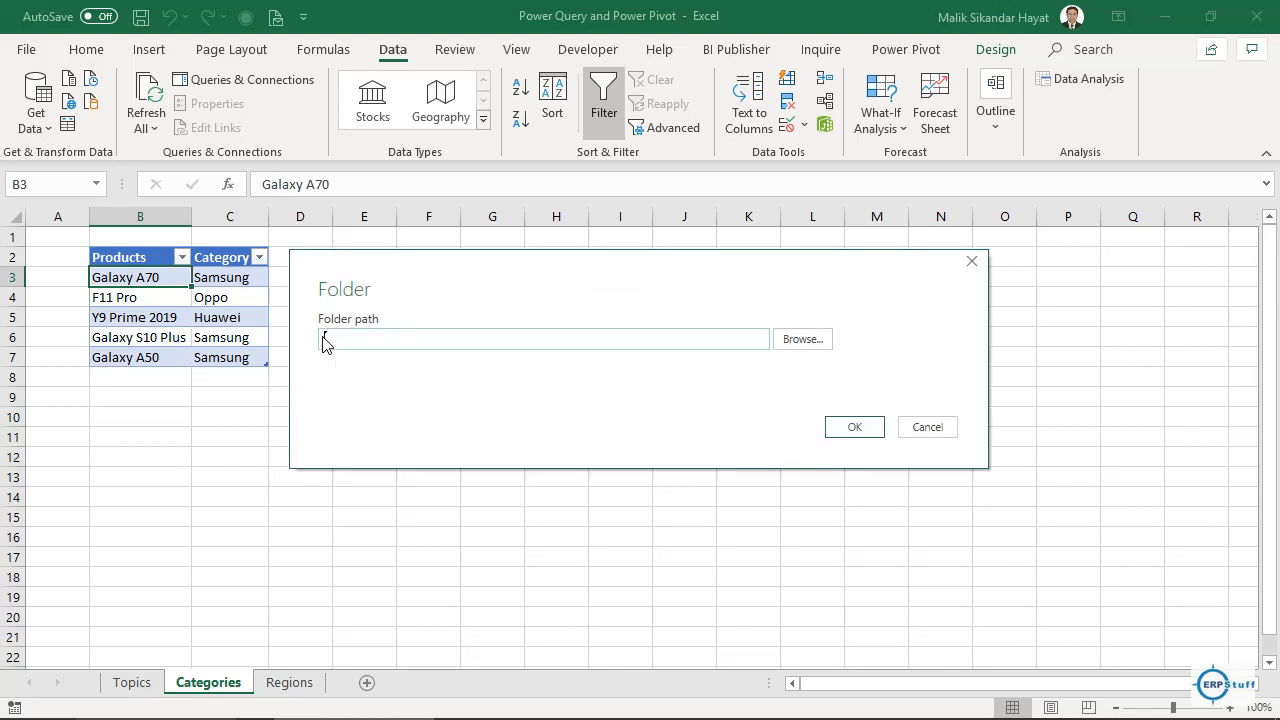
{"action": "key", "text": "ctrl+v"}
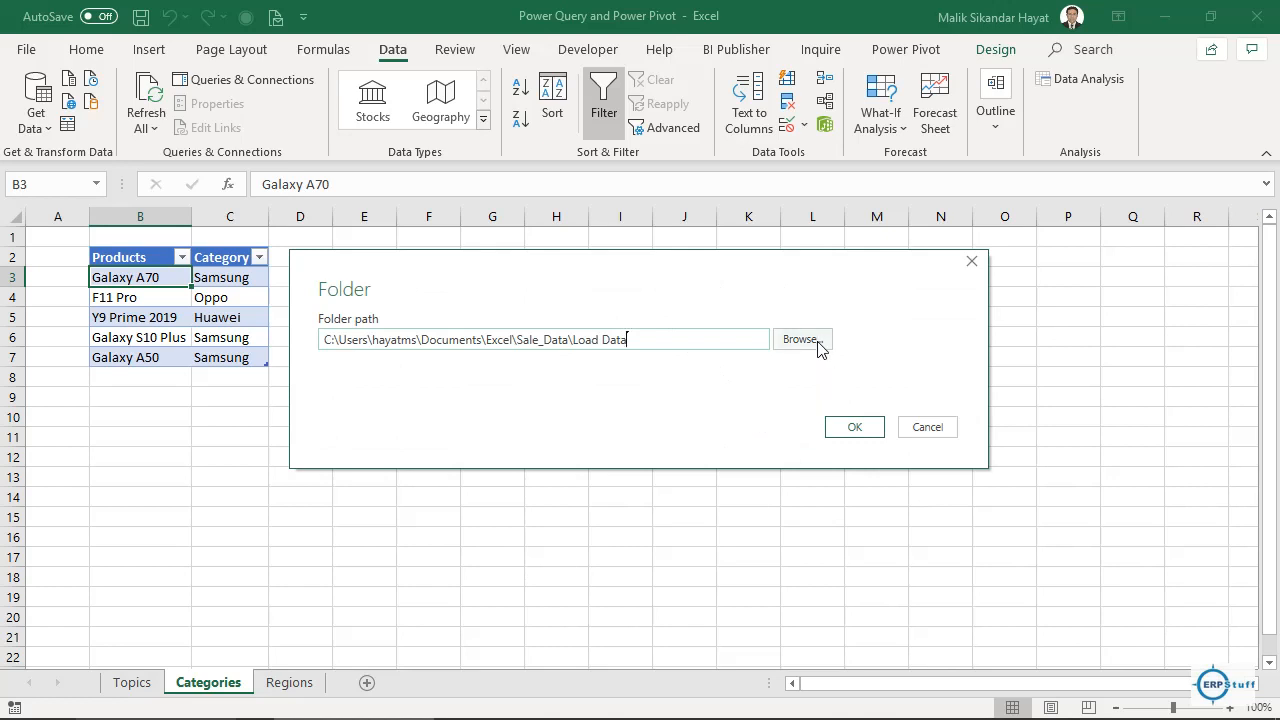
{"action": "left_click", "coordinate": [853, 428]}
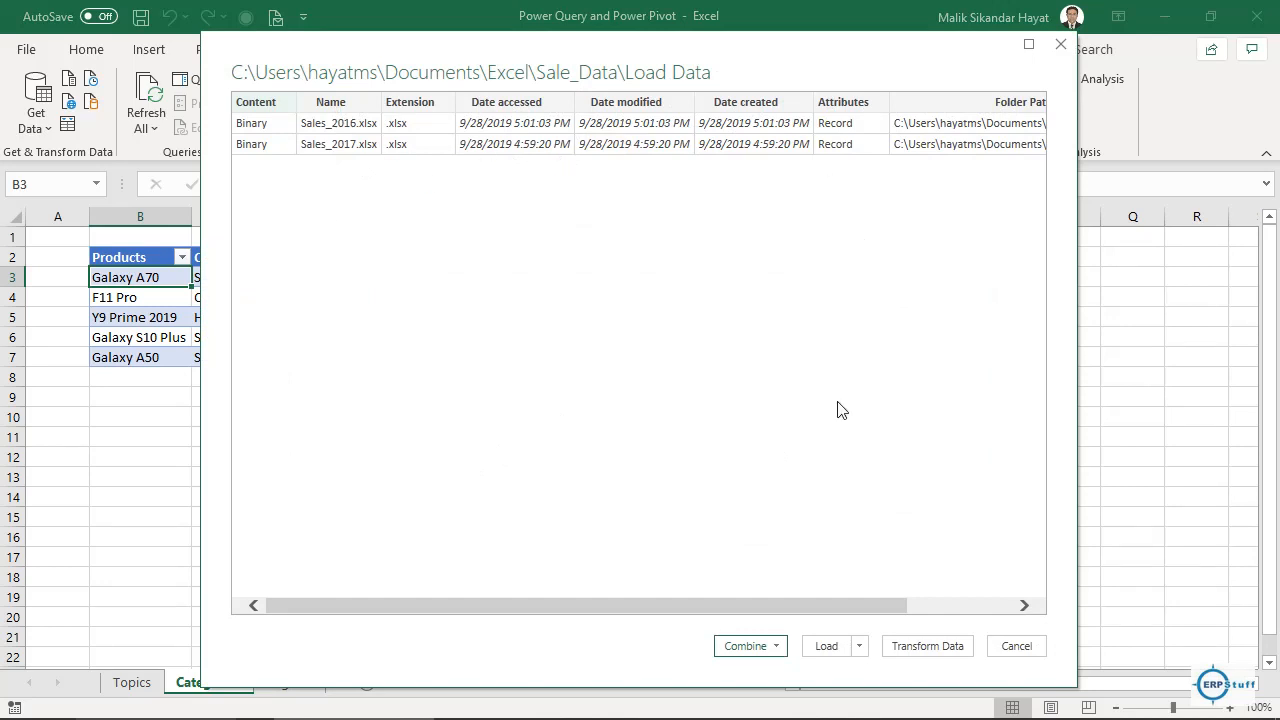
Combine & Transform the files, using Sheet1 with First file as the sample file.
{"action": "left_click", "coordinate": [777, 646]}
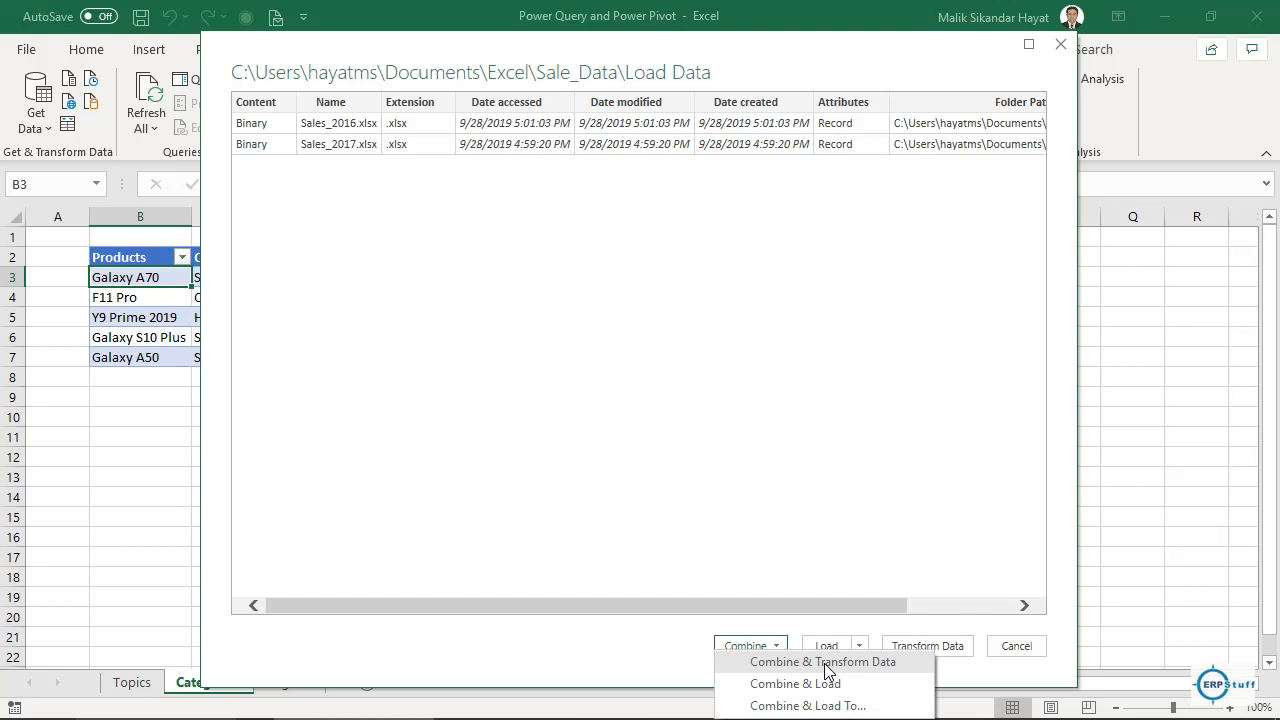
{"action": "left_click", "coordinate": [826, 664]}
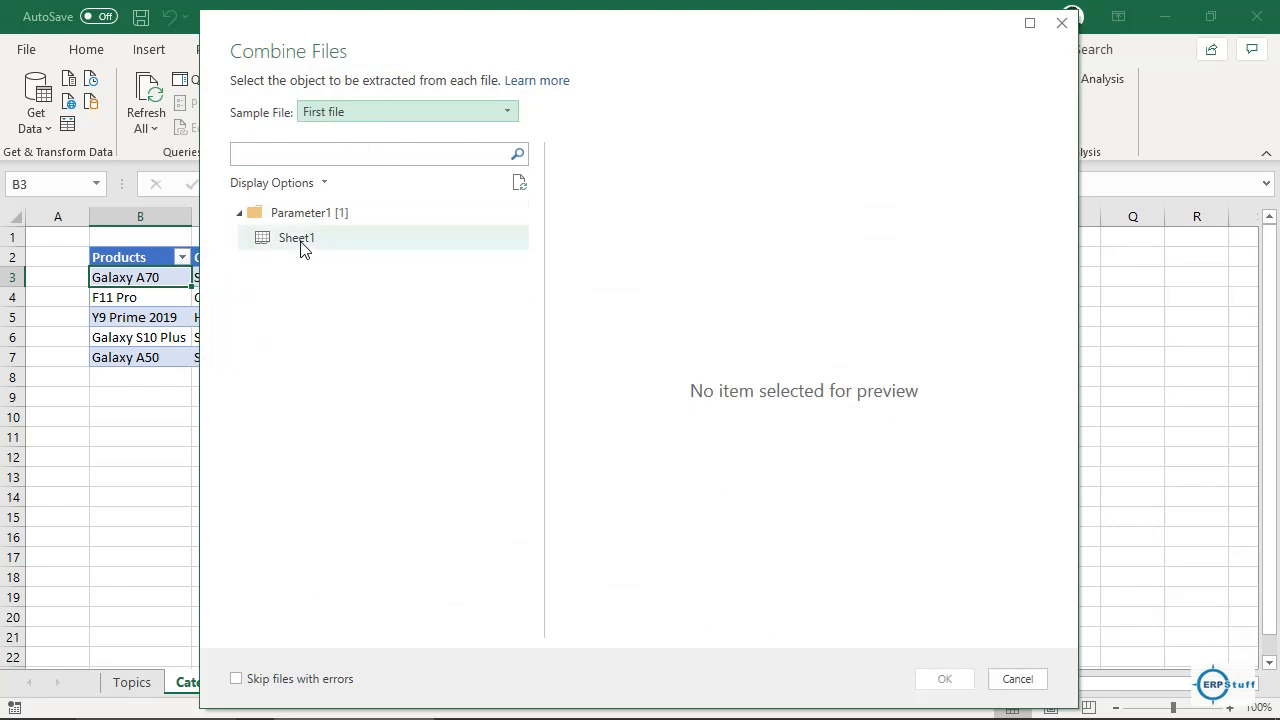
{"action": "left_click", "coordinate": [492, 113]}
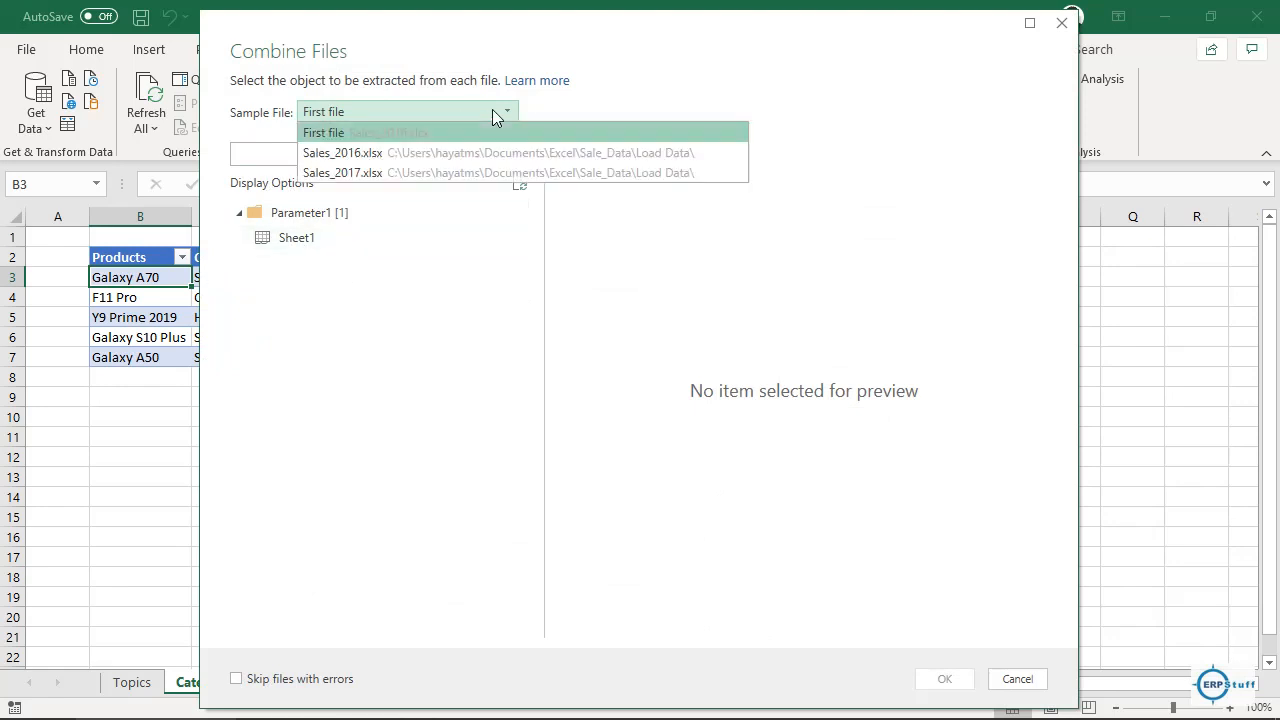
{"action": "left_click", "coordinate": [492, 113]}
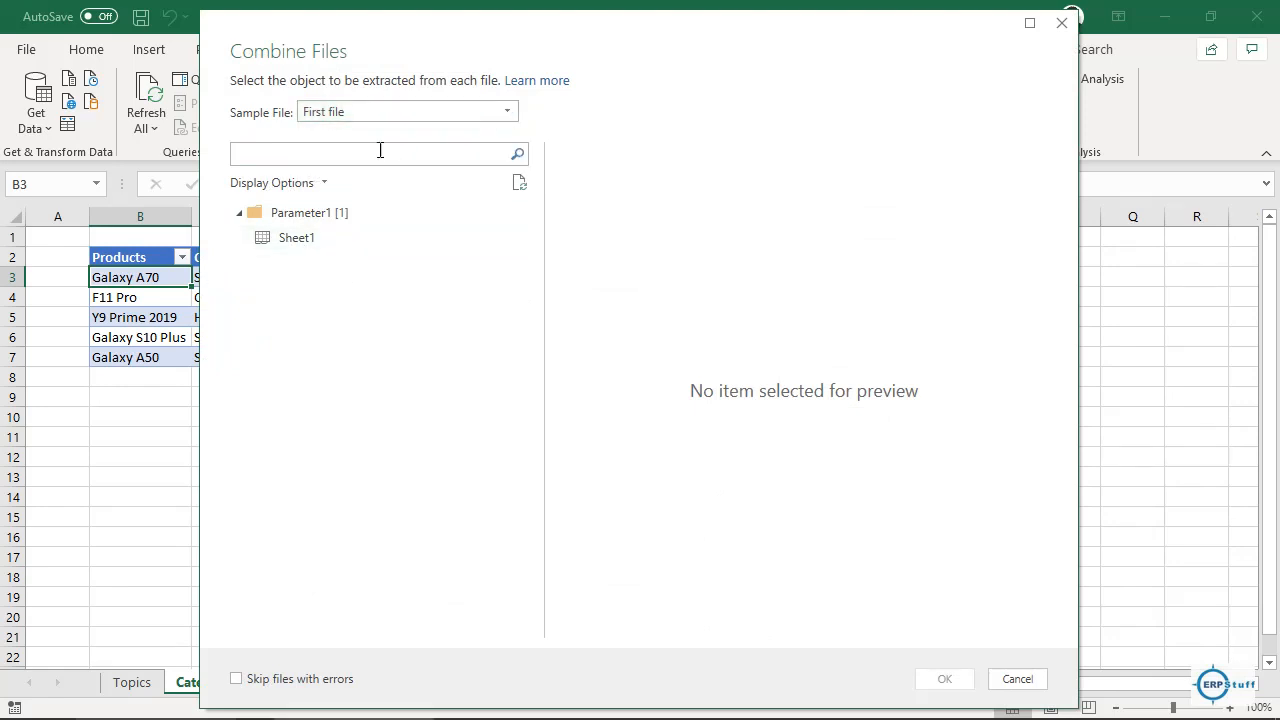
{"action": "left_click", "coordinate": [308, 240]}
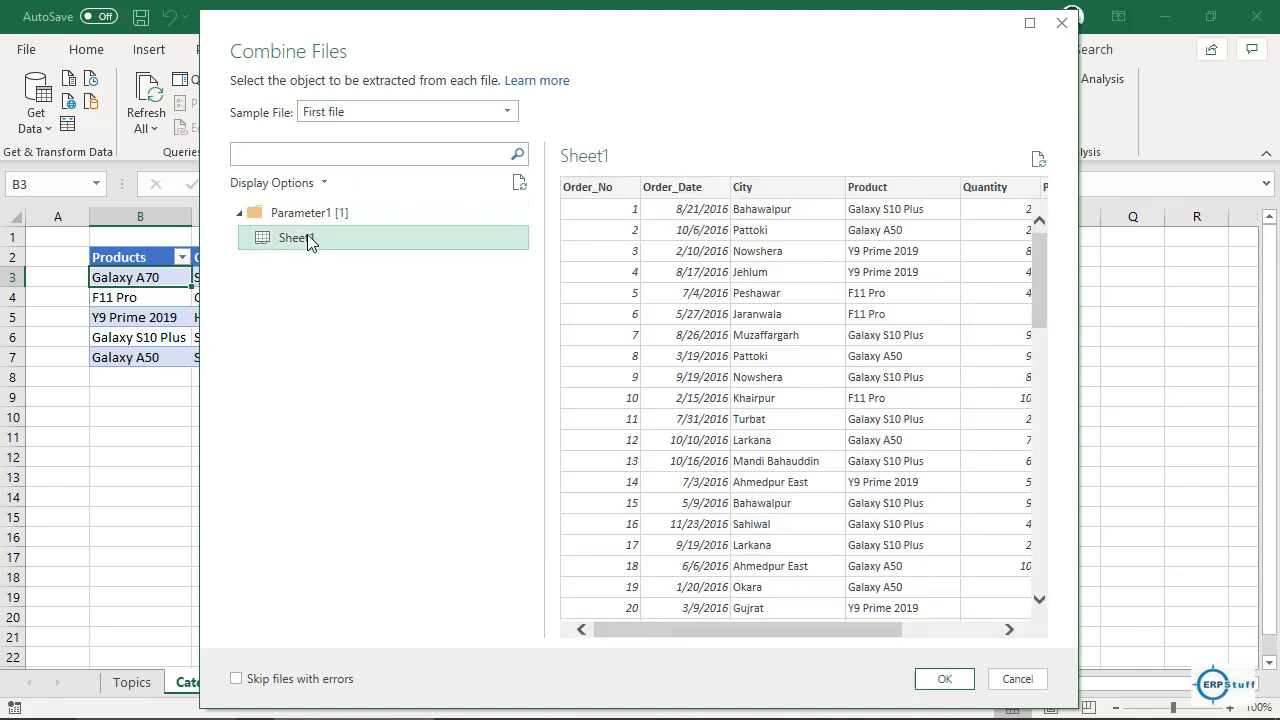
{"action": "left_click_drag", "start_coordinate": [755, 628], "coordinate": [650, 643]}
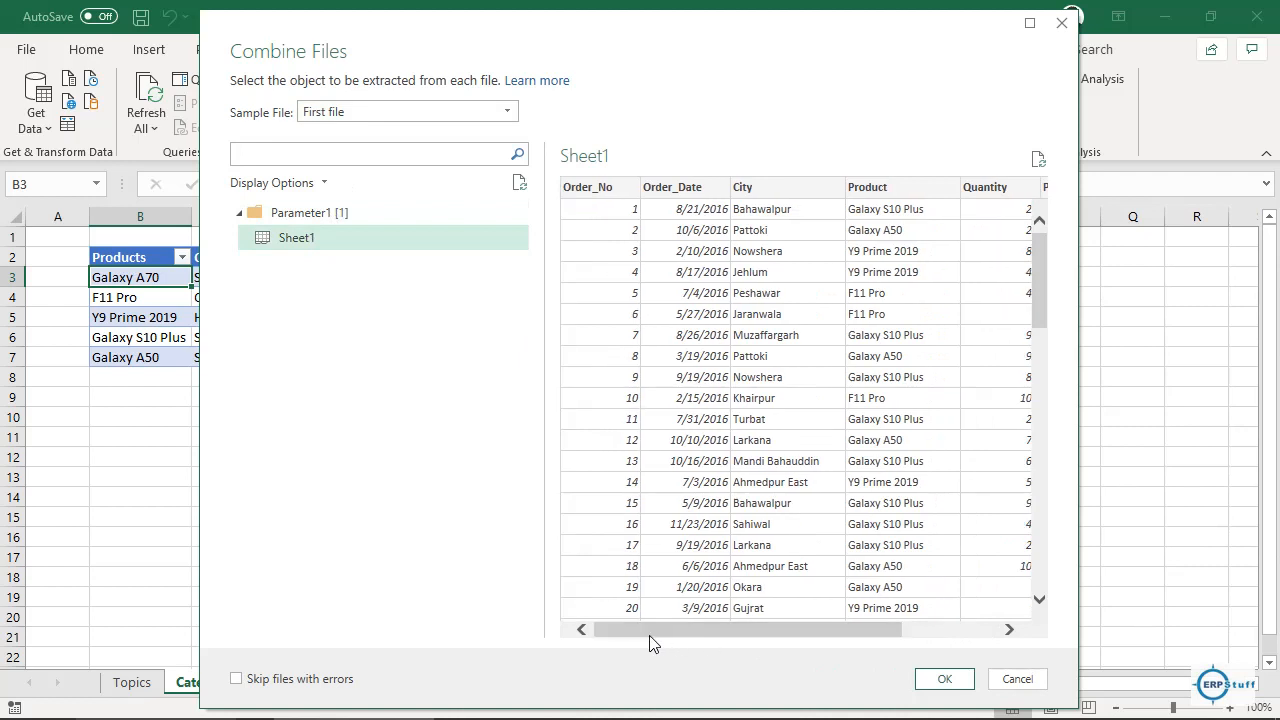
{"action": "left_click", "coordinate": [942, 680]}
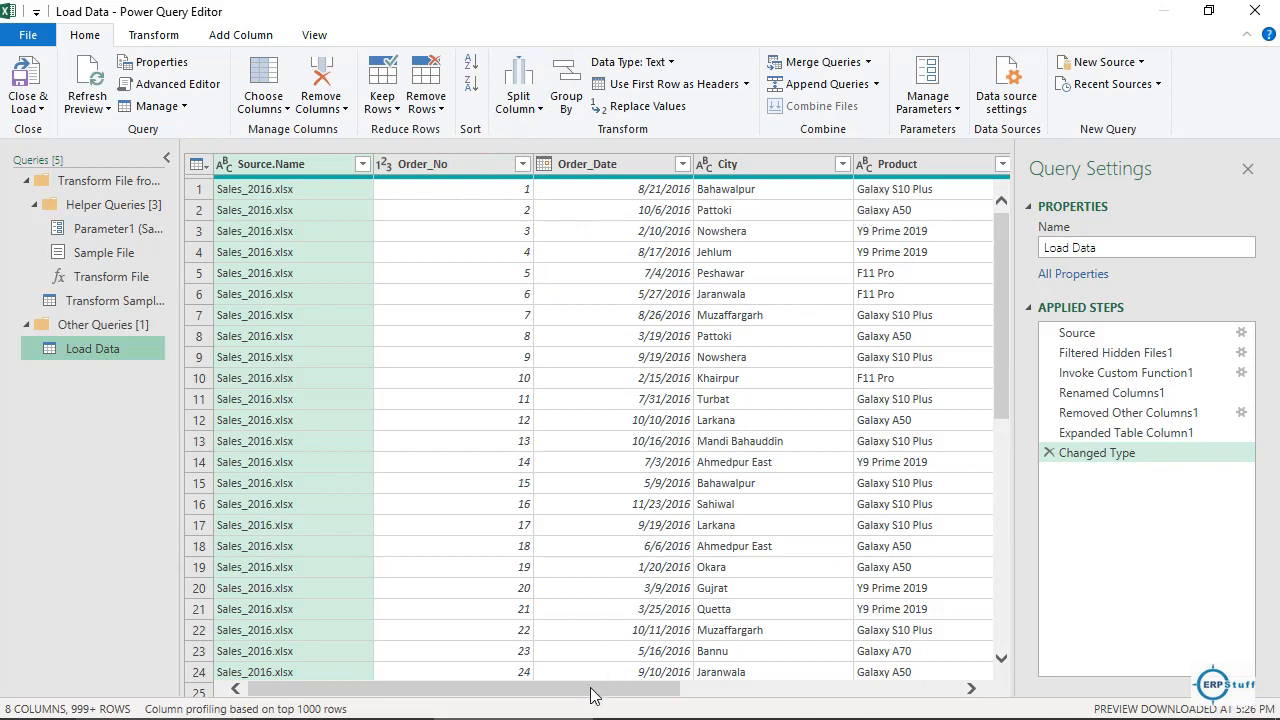
Change Amount and then Price to Currency, replacing the current type conversion each time.
{"action": "left_click_drag", "start_coordinate": [590, 695], "coordinate": [920, 704]}
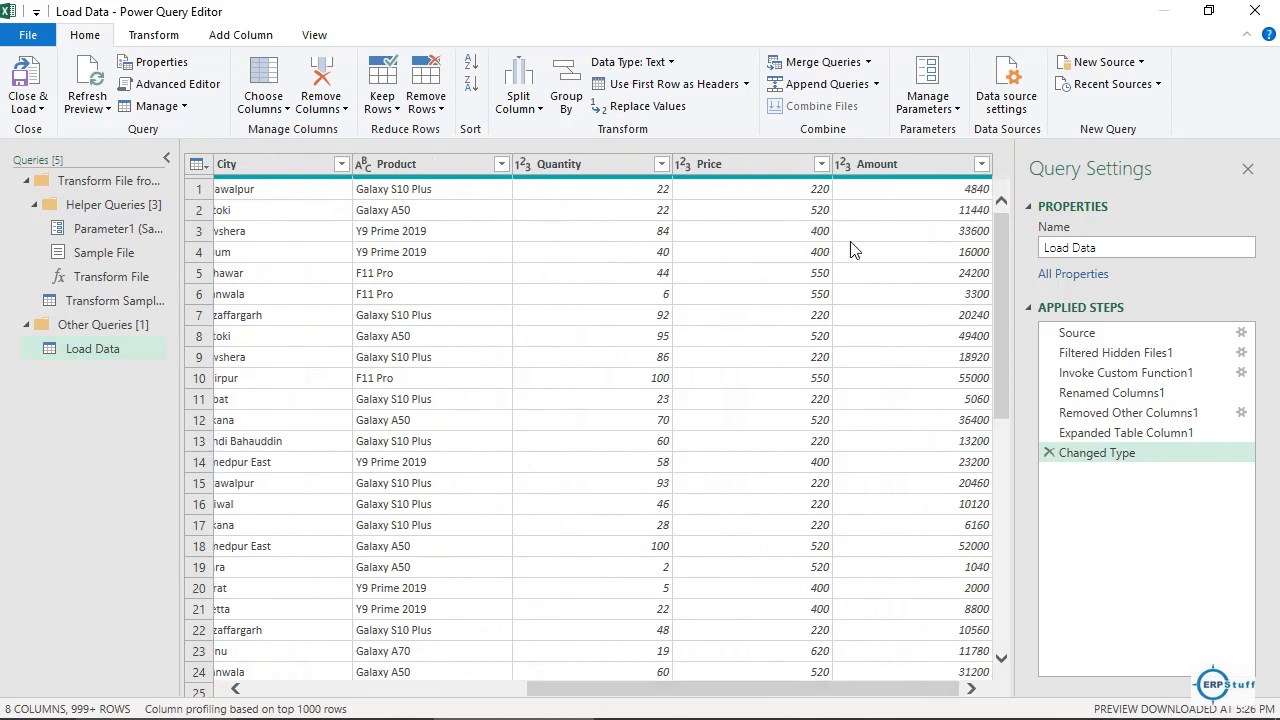
{"action": "left_click", "coordinate": [843, 165]}
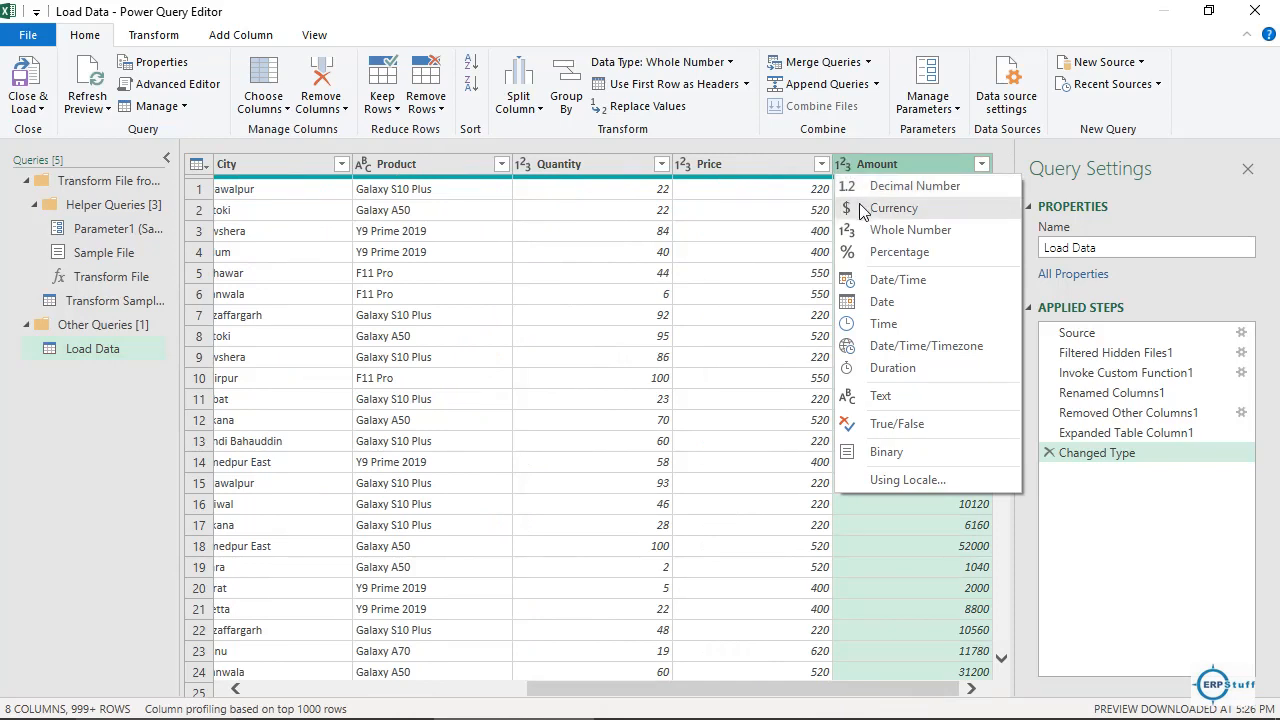
{"action": "left_click", "coordinate": [862, 208]}
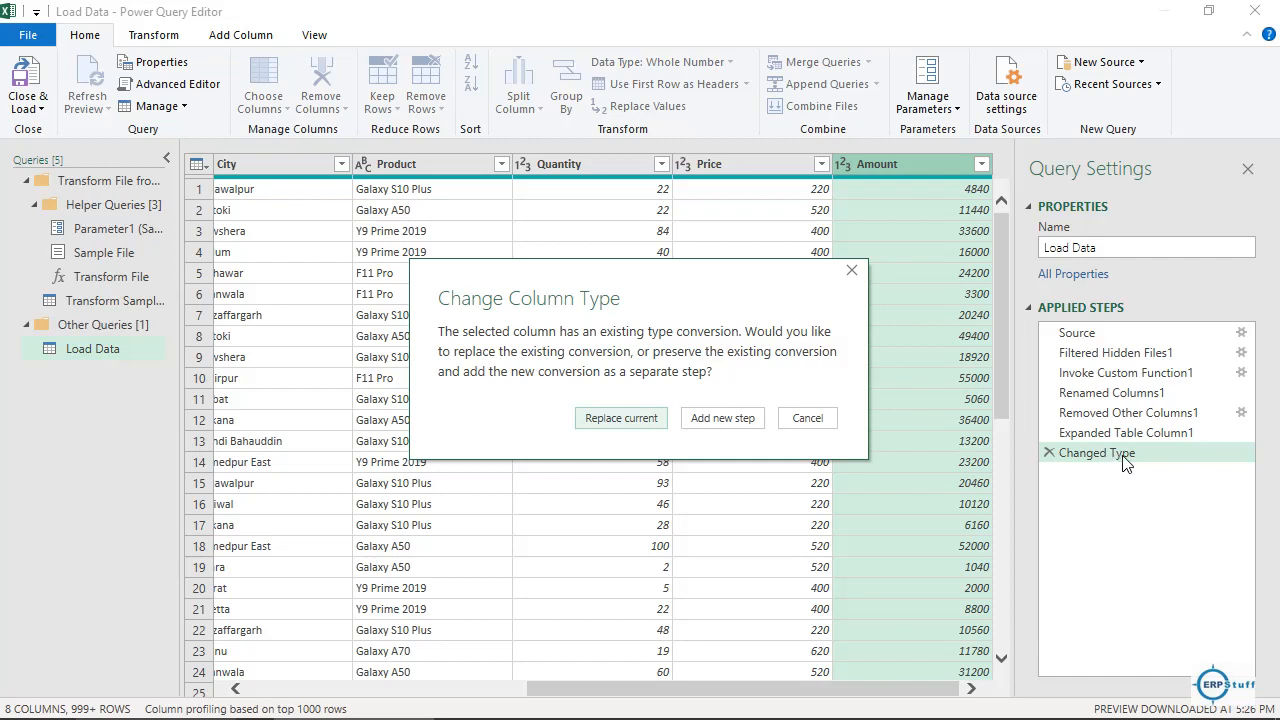
{"action": "left_click", "coordinate": [627, 426]}
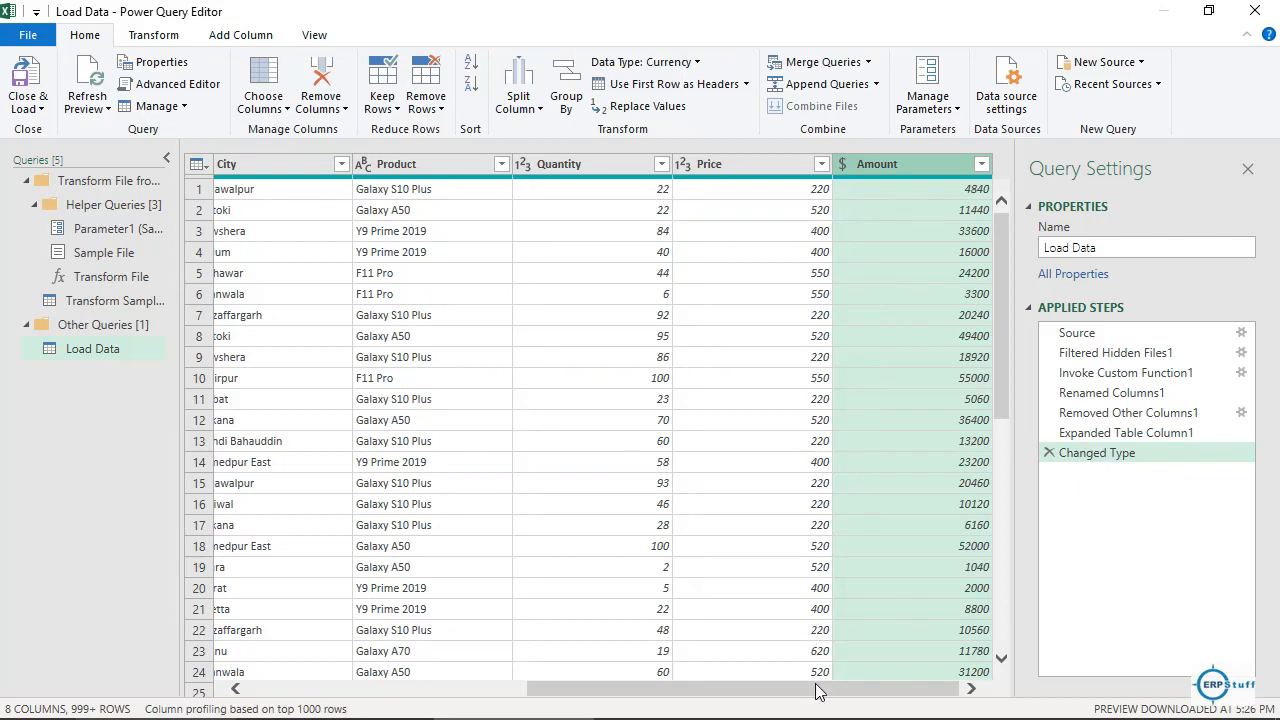
{"action": "left_click_drag", "start_coordinate": [799, 694], "coordinate": [959, 691]}
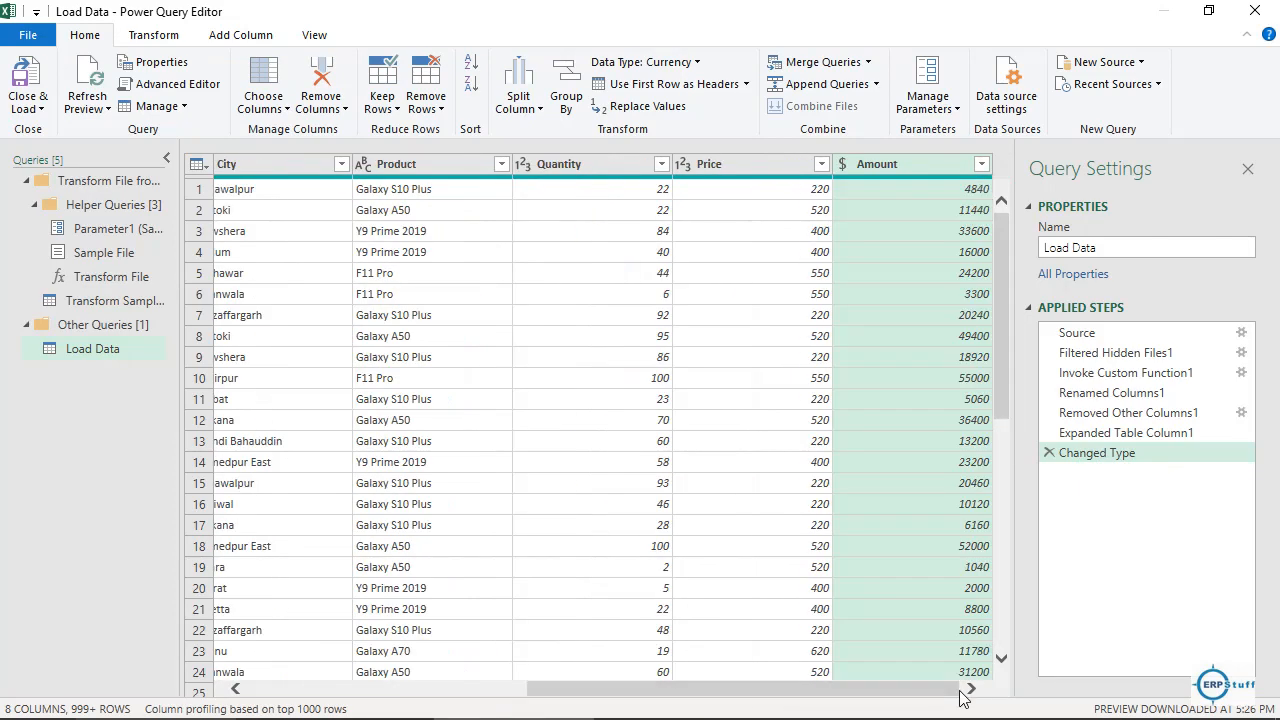
{"action": "left_click", "coordinate": [683, 163]}
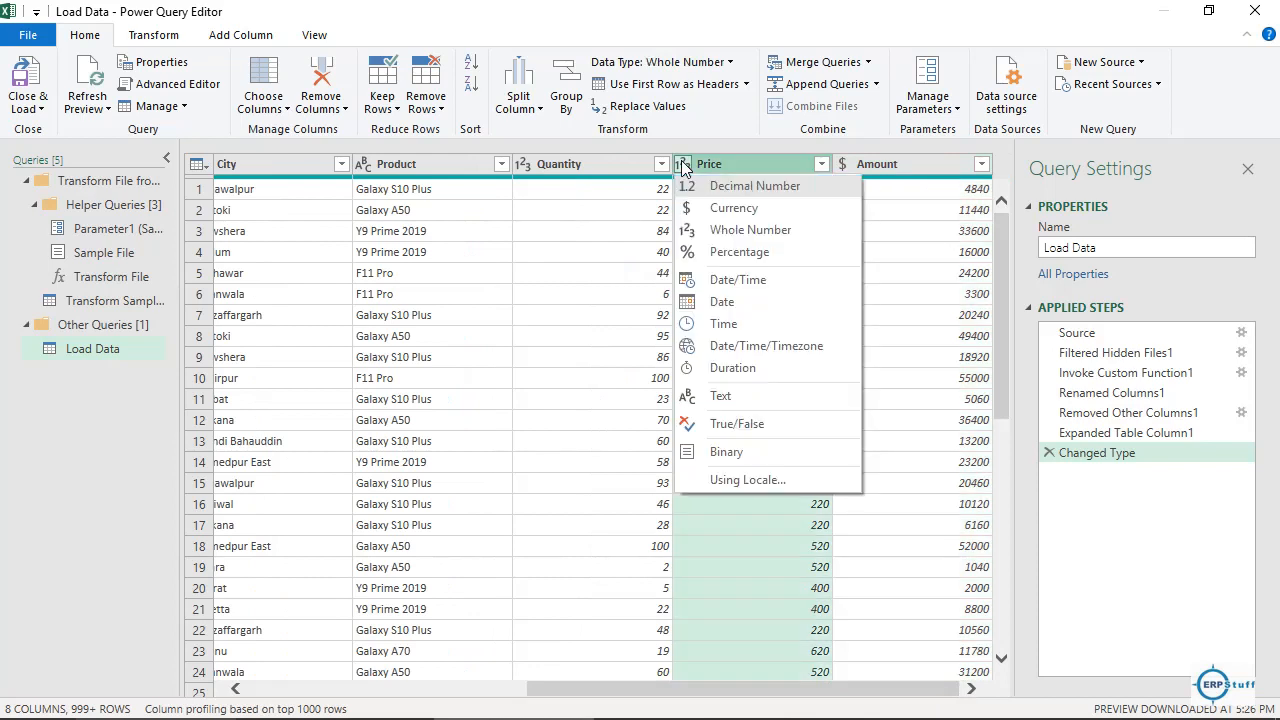
{"action": "left_click", "coordinate": [720, 213]}
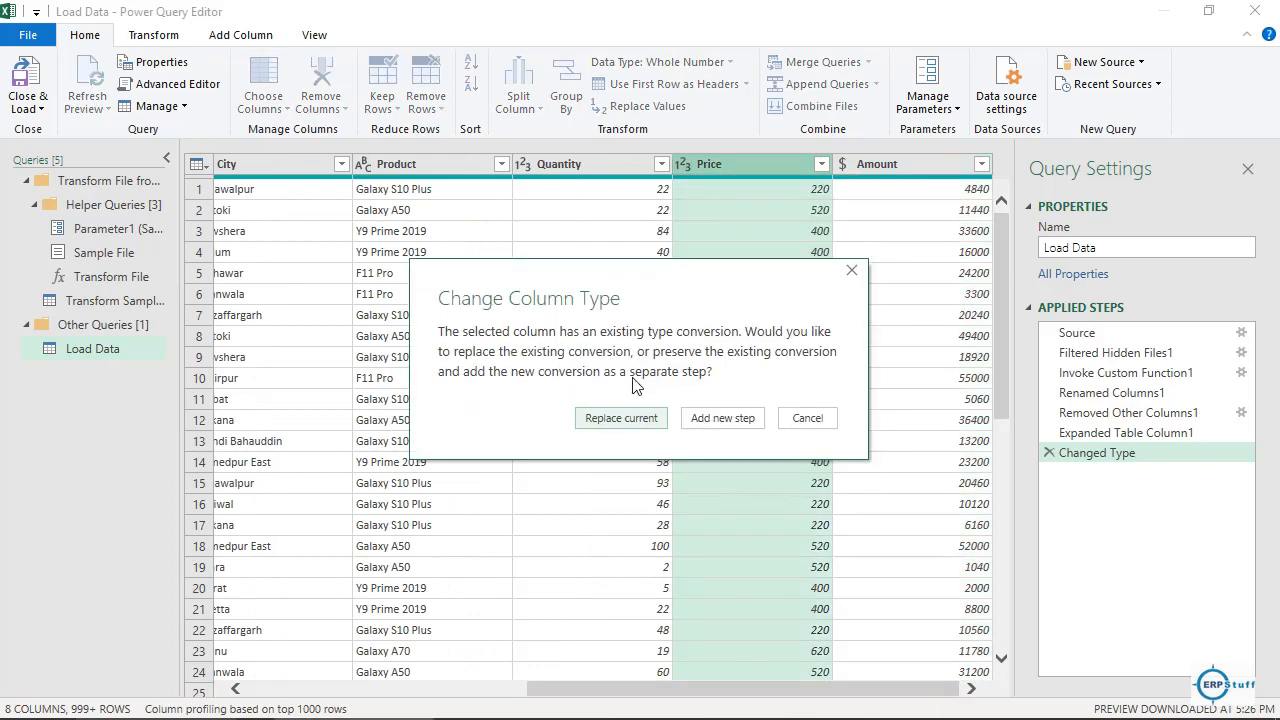
{"action": "left_click", "coordinate": [620, 418]}
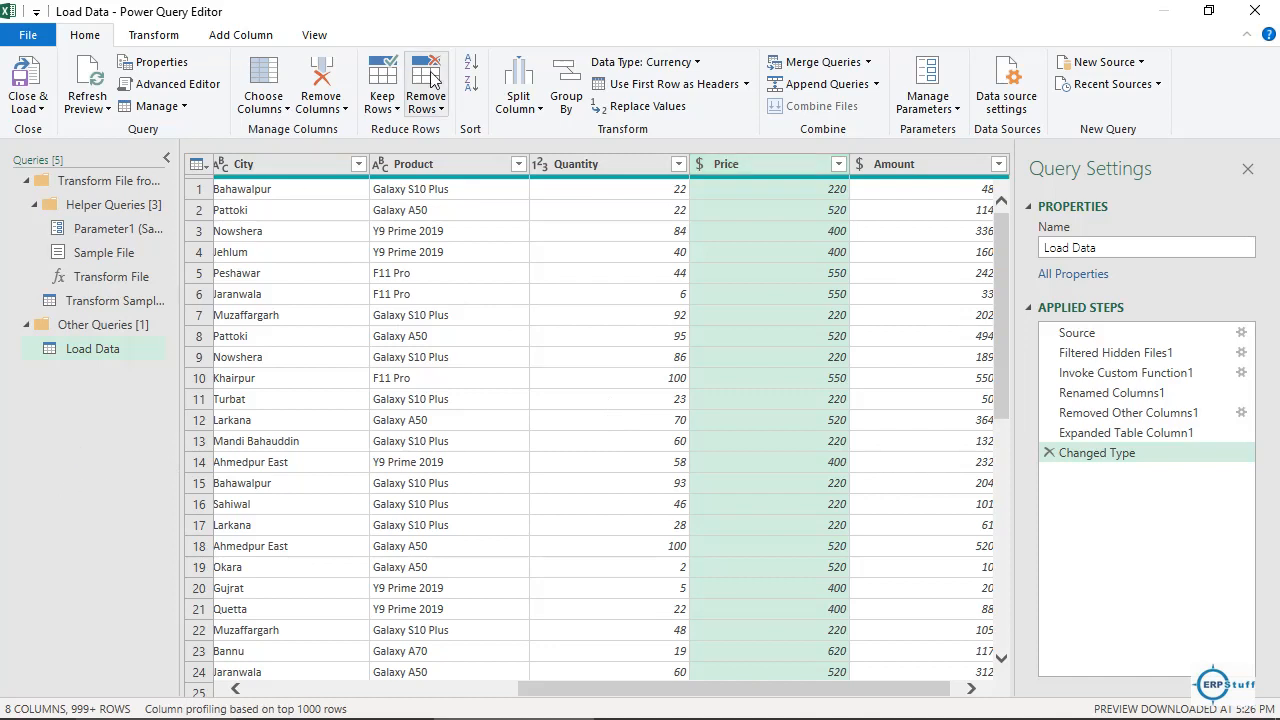
Close & Load To the Data Model as a connection only, loading 20,000 rows.
{"action": "left_click", "coordinate": [43, 113]}
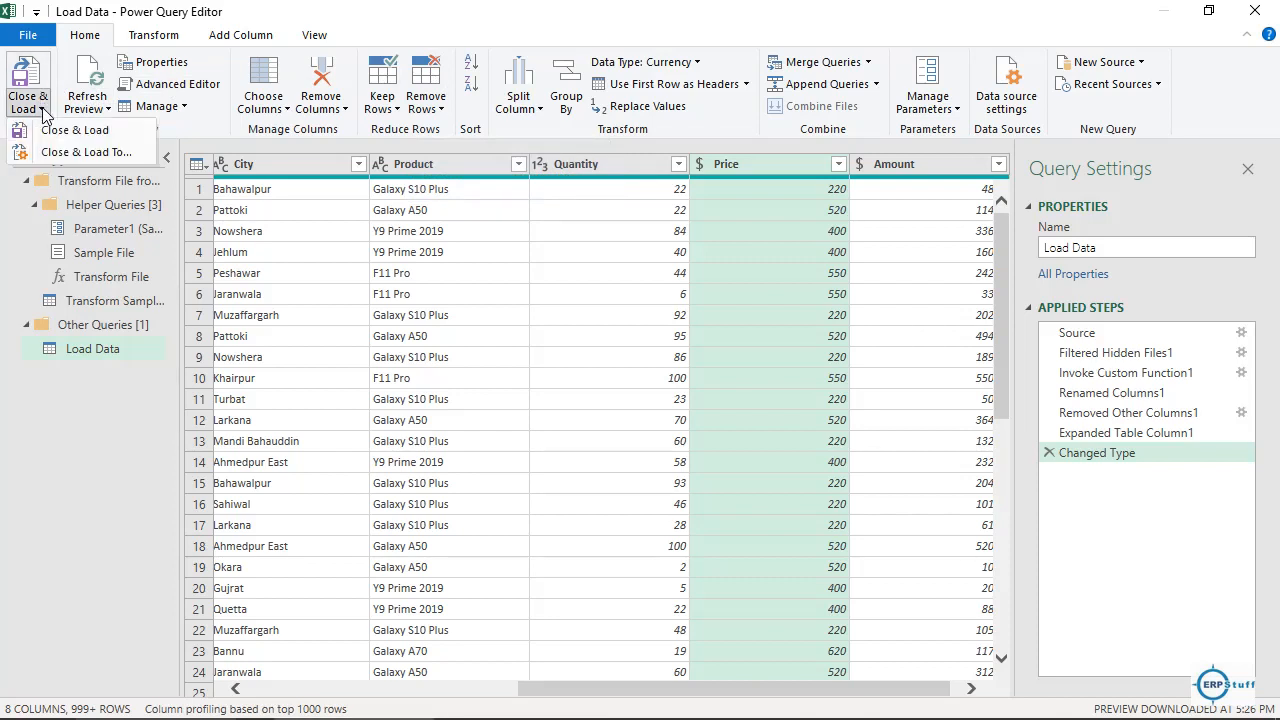
{"action": "left_click", "coordinate": [68, 155]}
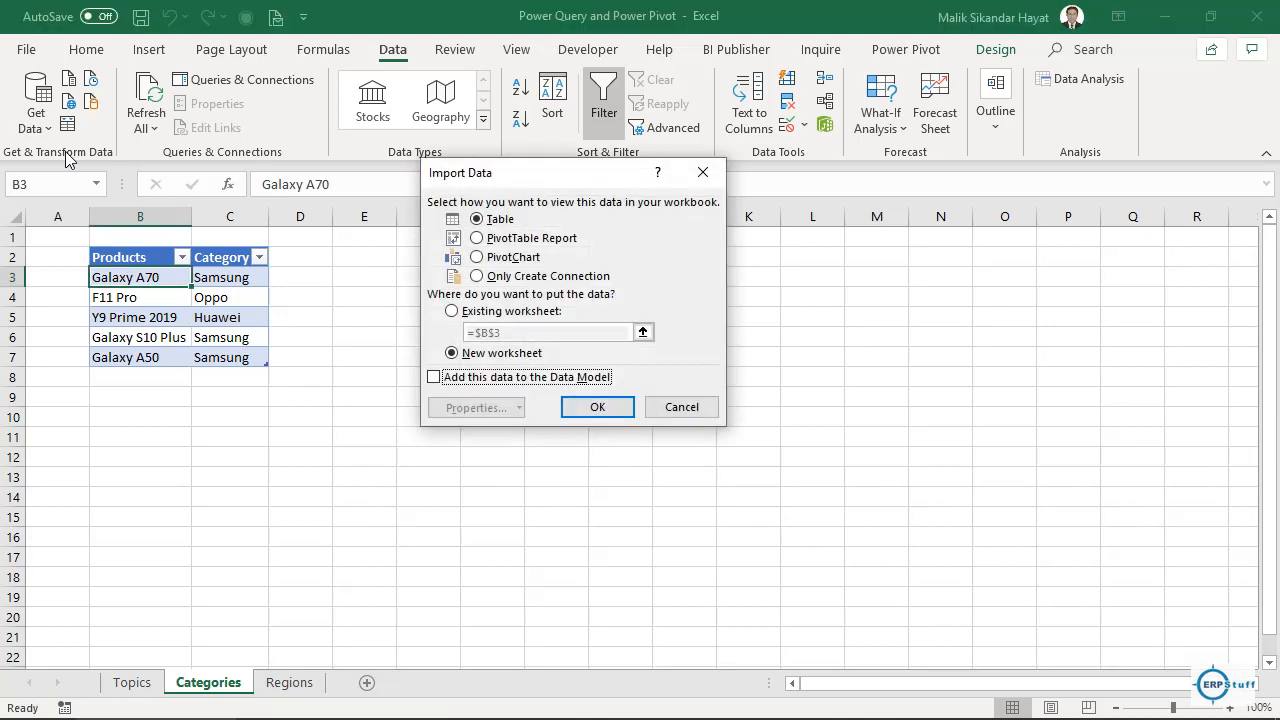
{"action": "left_click", "coordinate": [497, 279]}
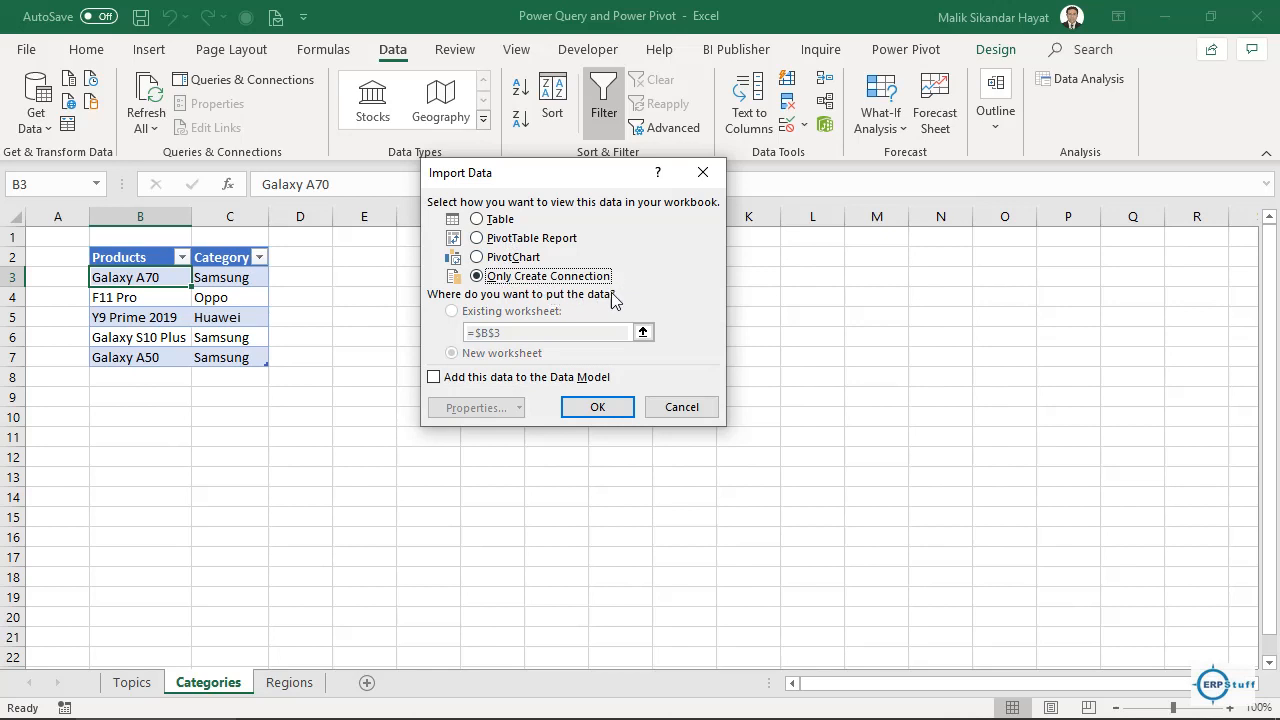
{"action": "left_click", "coordinate": [450, 385]}
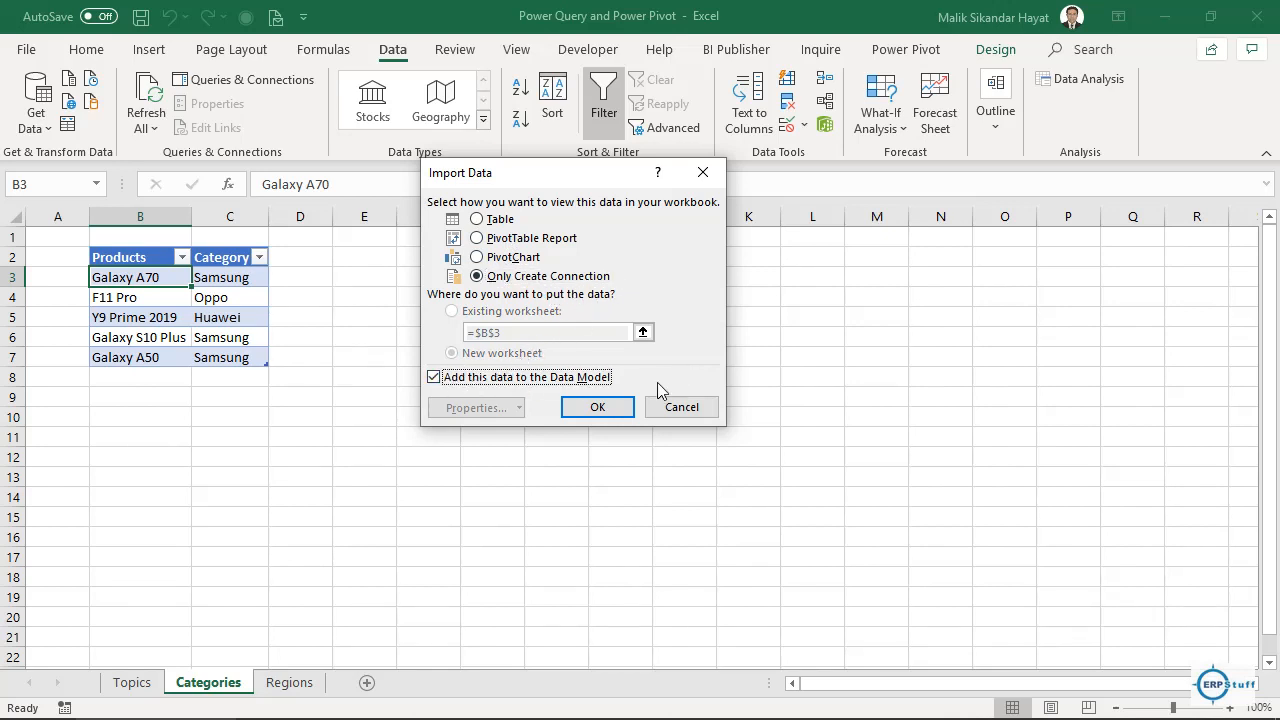
{"action": "left_click", "coordinate": [600, 408]}
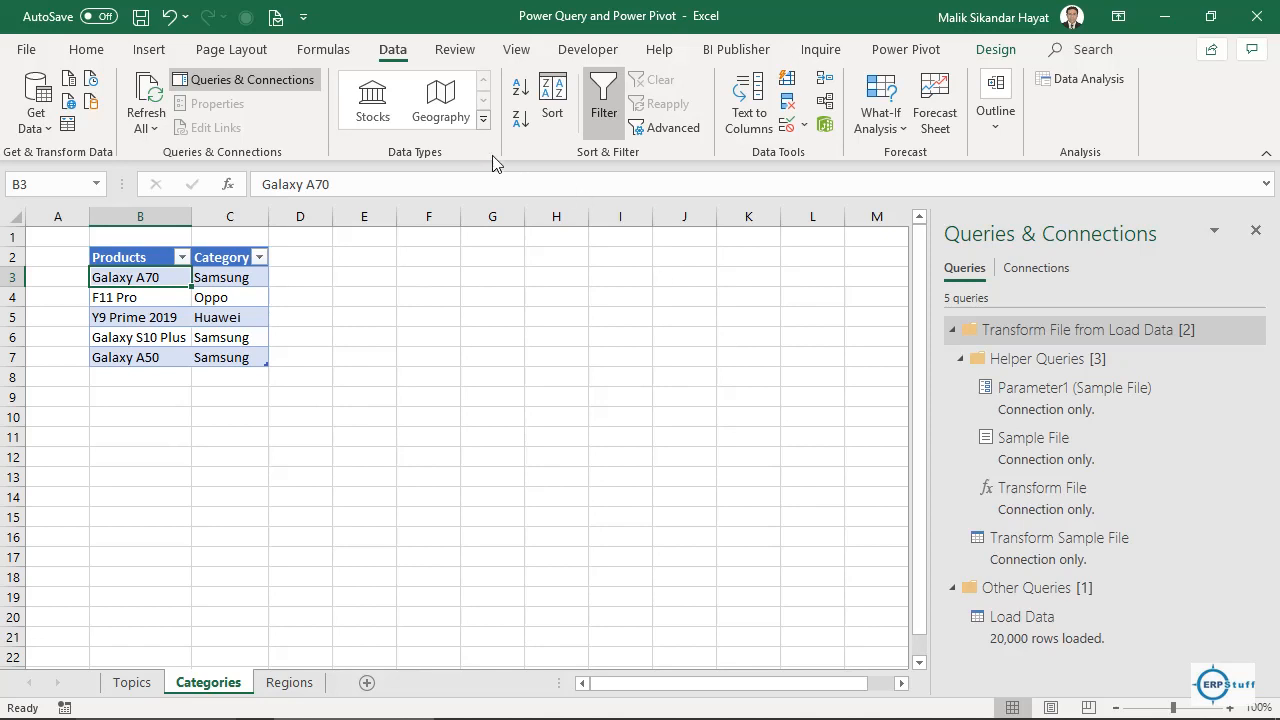
Open the Data Model in Power Pivot and select a calculation-area cell under Amount.
{"action": "left_click", "coordinate": [906, 50]}
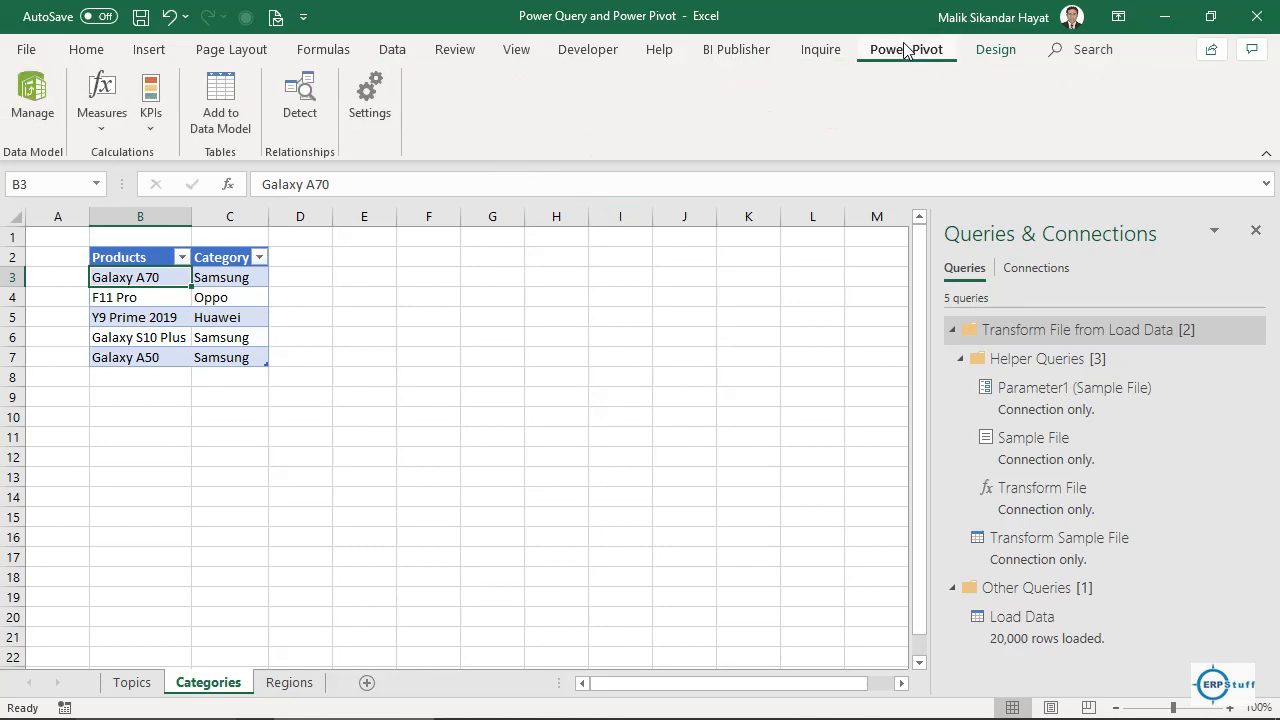
{"action": "left_click", "coordinate": [44, 95]}
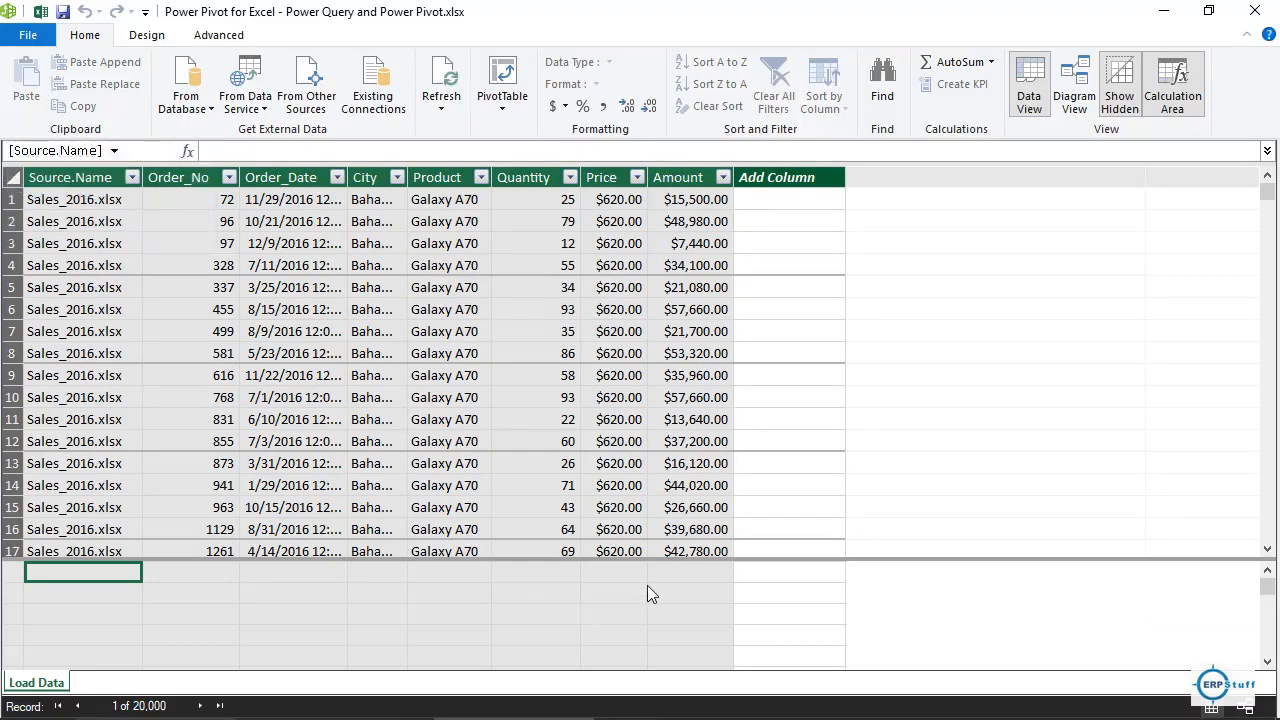
{"action": "left_click", "coordinate": [697, 573]}
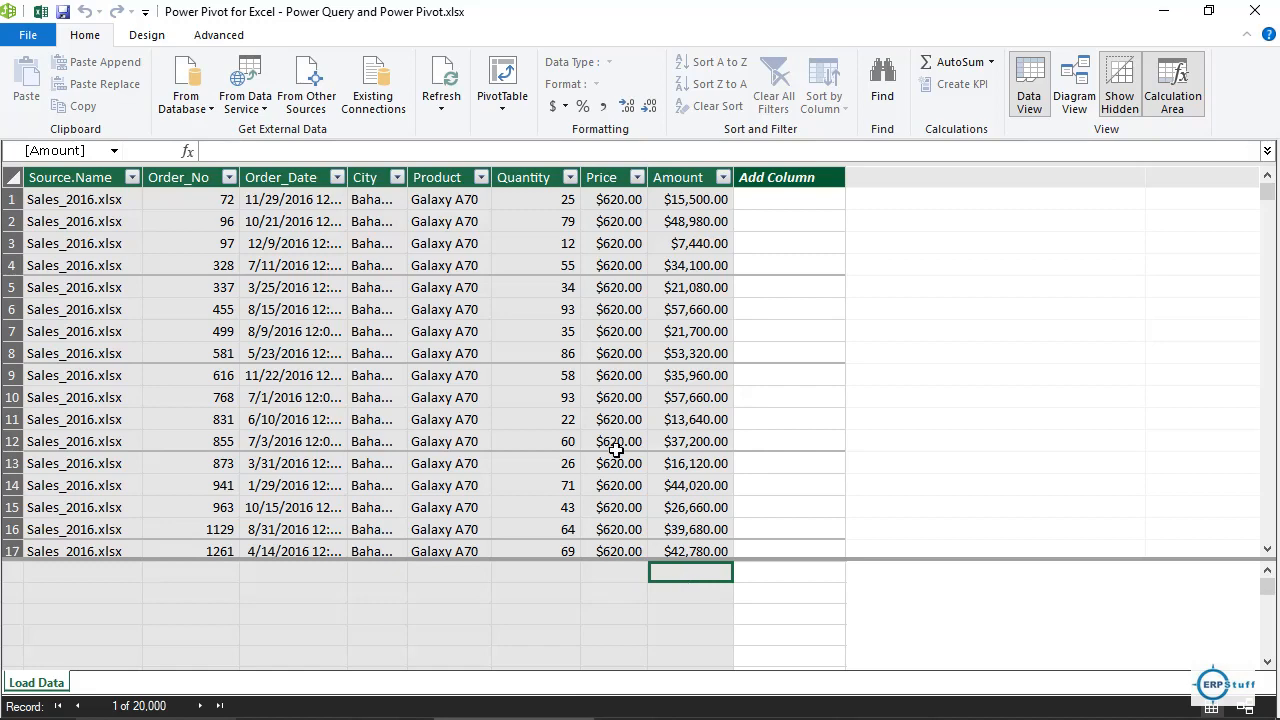
Create the measure Total_Amount:=SUM('Load Data'[Amount]) under the Amount column.
{"action": "type", "text": "Total"}
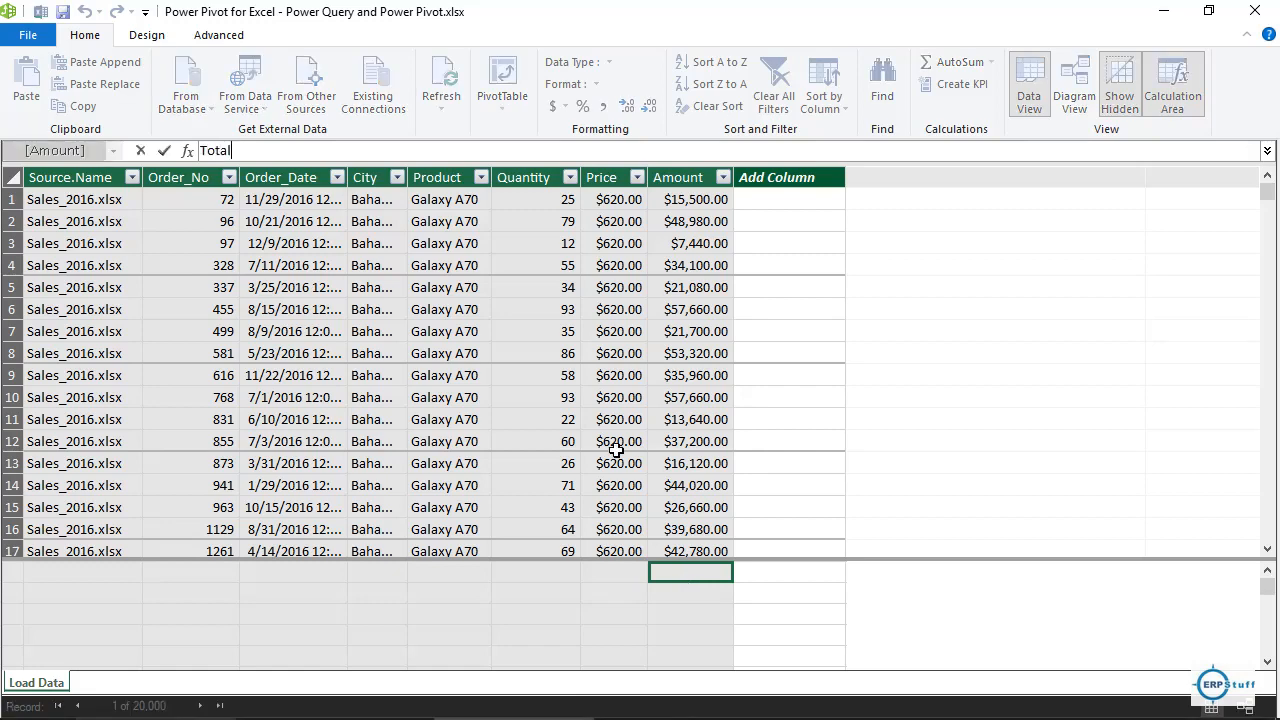
{"action": "type", "text": "_Amount:=sum"}
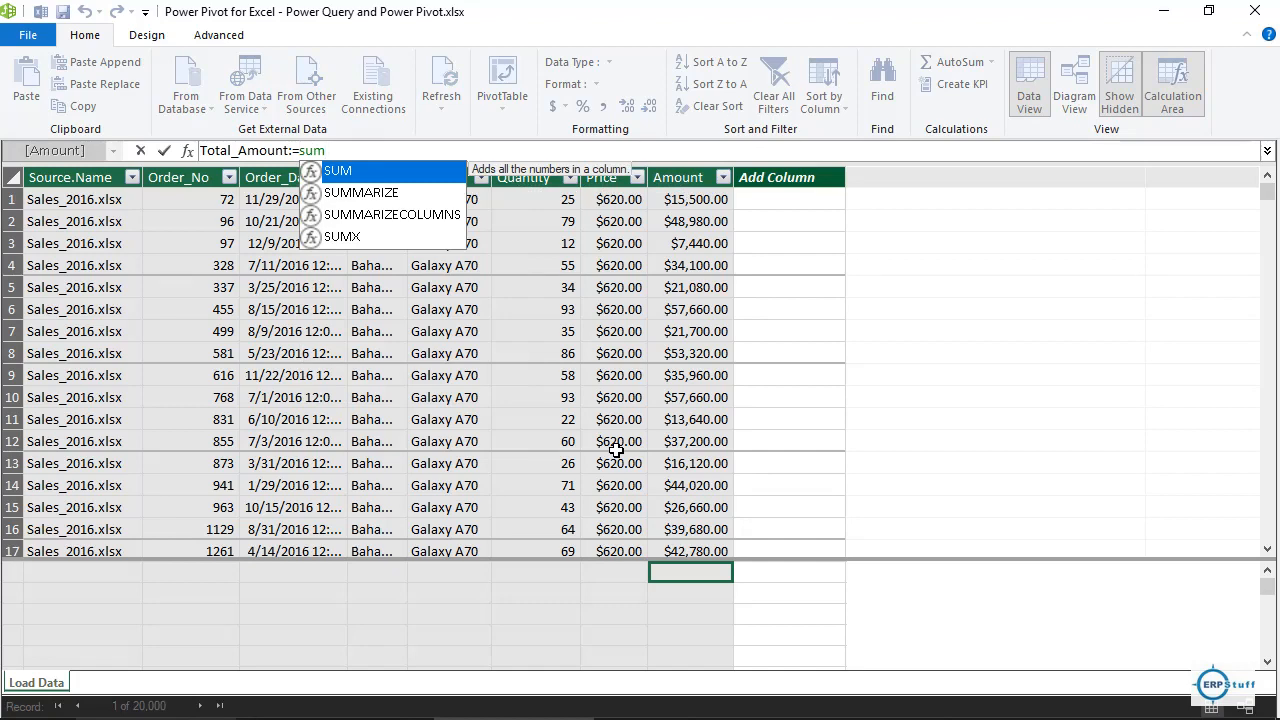
{"action": "type", "text": "("}
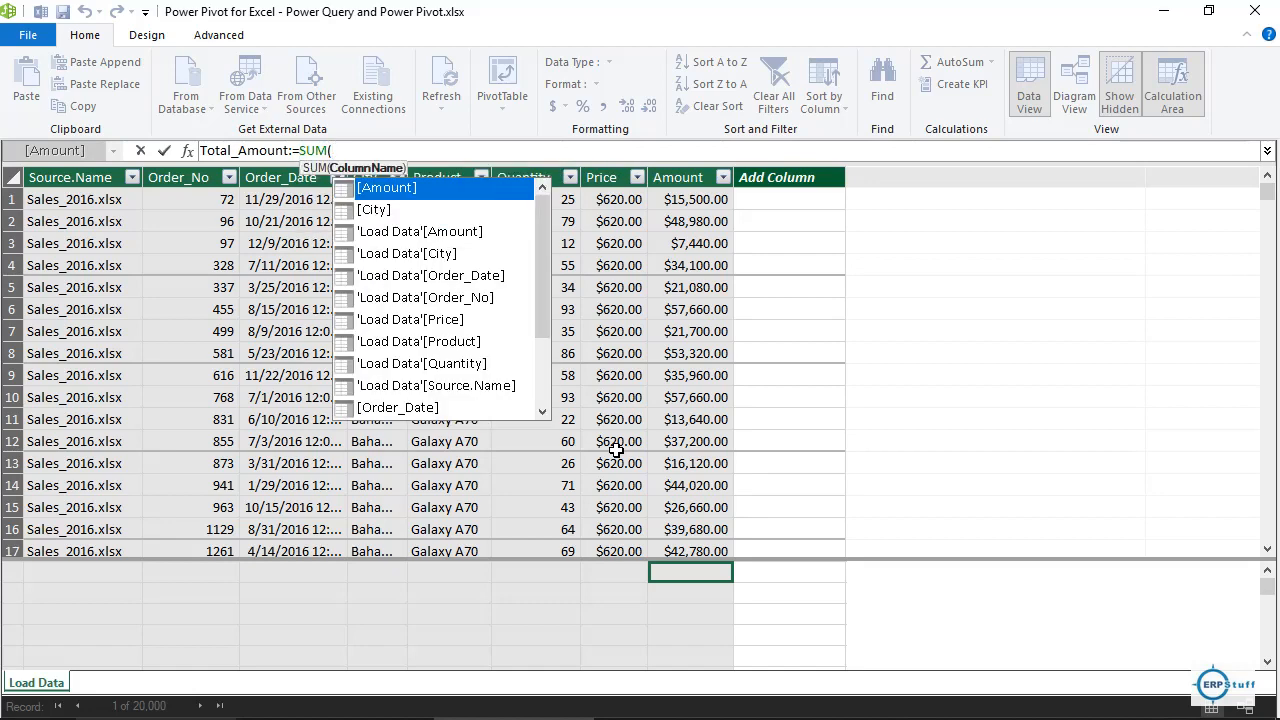
{"action": "key", "text": "Down"}
{"action": "key", "text": "Down"}
{"action": "key", "text": "Down"}
{"action": "key", "text": "Down"}
{"action": "key", "text": "Down"}
{"action": "key", "text": "Down"}
{"action": "key", "text": "Down"}
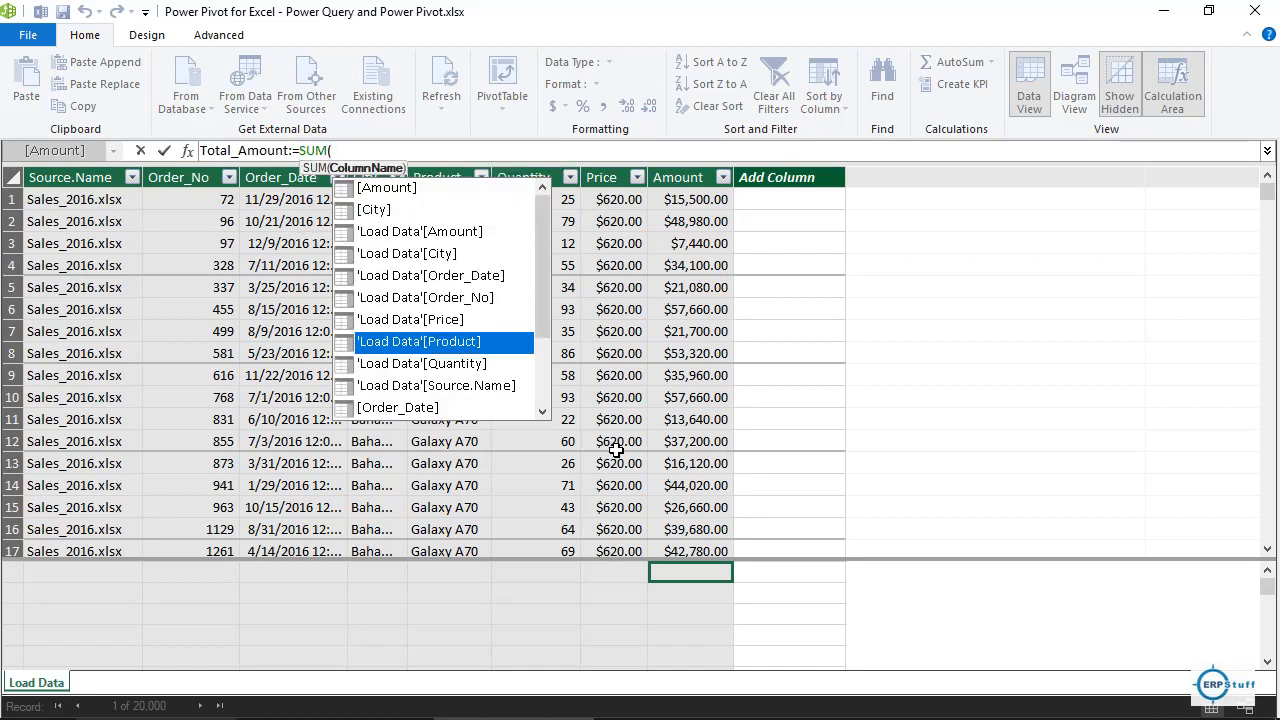
{"action": "key", "text": "Down"}
{"action": "key", "text": "Down"}
{"action": "key", "text": "Down"}
{"action": "key", "text": "Down"}
{"action": "key", "text": "Down"}
{"action": "key", "text": "Down"}
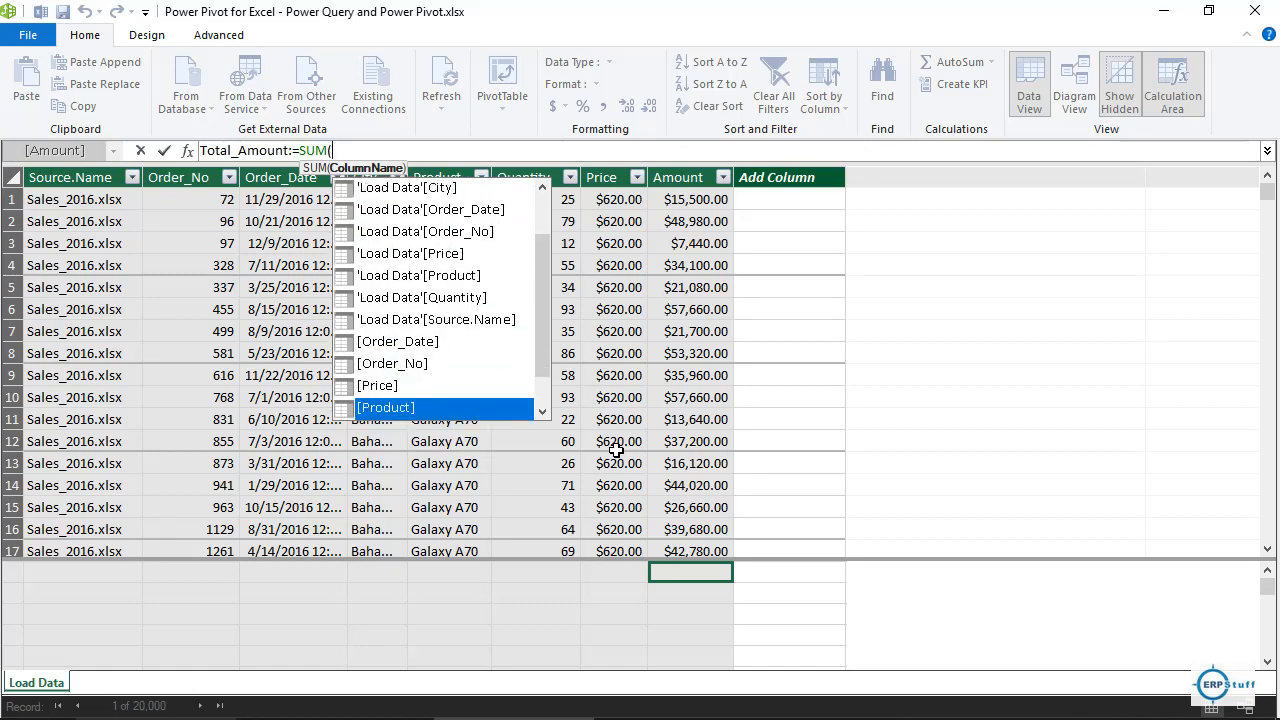
{"action": "key", "text": "Down"}
{"action": "key", "text": "Down"}
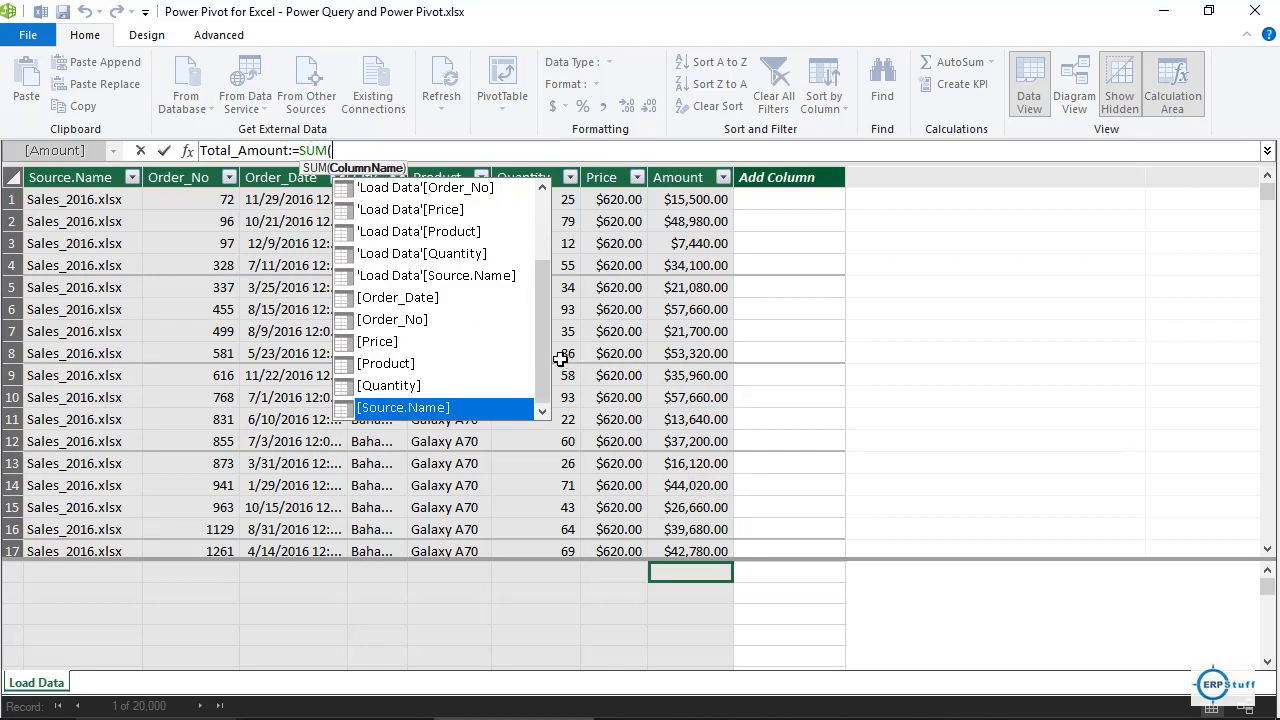
{"action": "left_click_drag", "start_coordinate": [545, 366], "coordinate": [544, 325]}
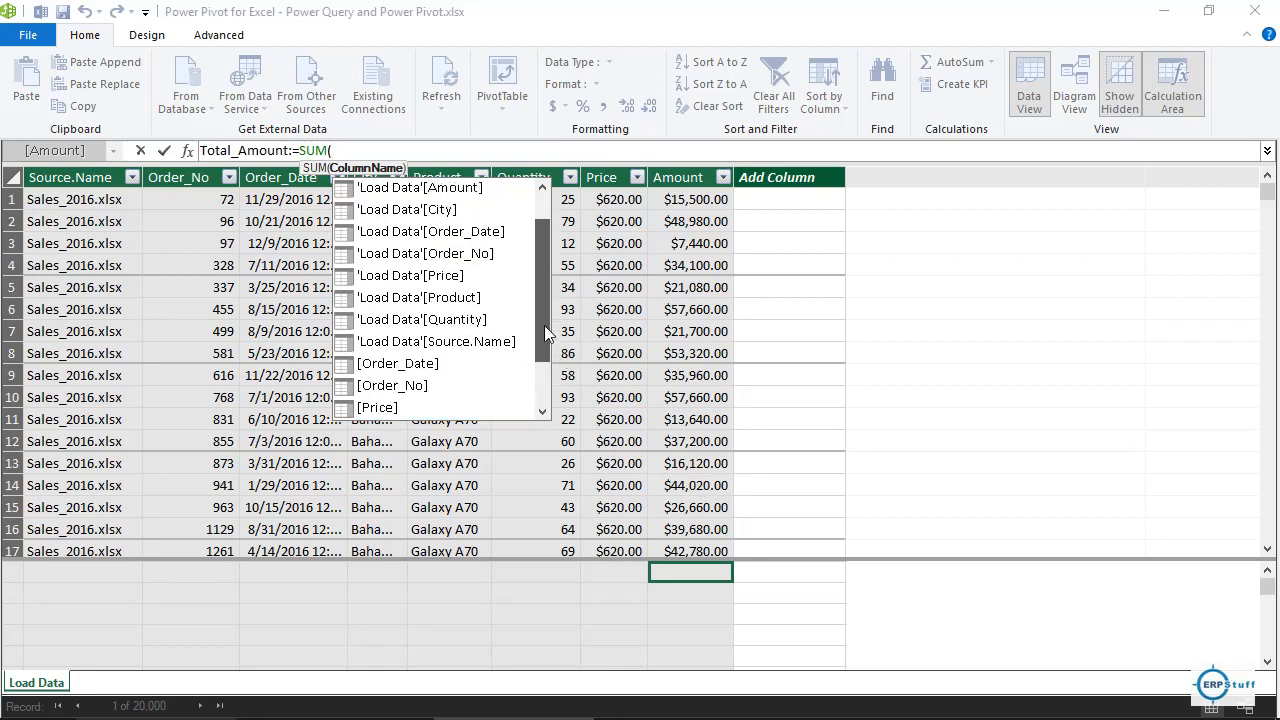
{"action": "left_click", "coordinate": [484, 193]}
{"action": "double_click", "coordinate": [482, 190]}
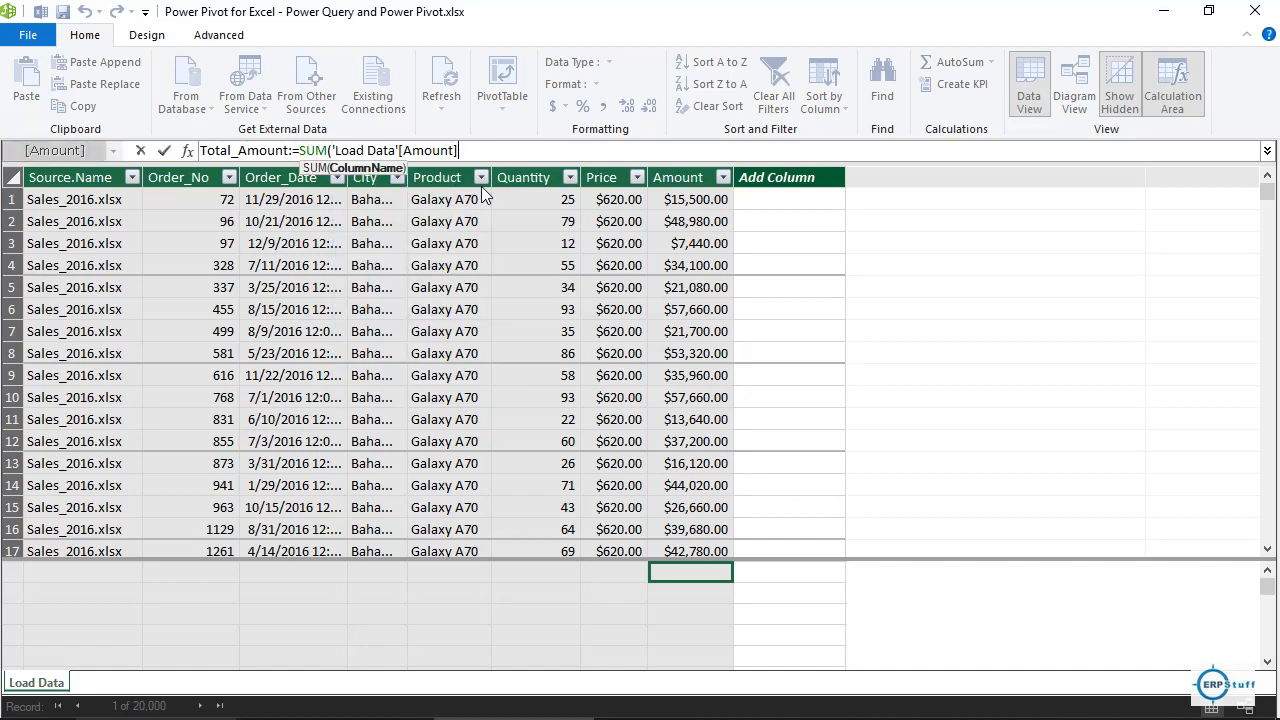
{"action": "type", "text": ")"}
{"action": "key", "text": "Return"}
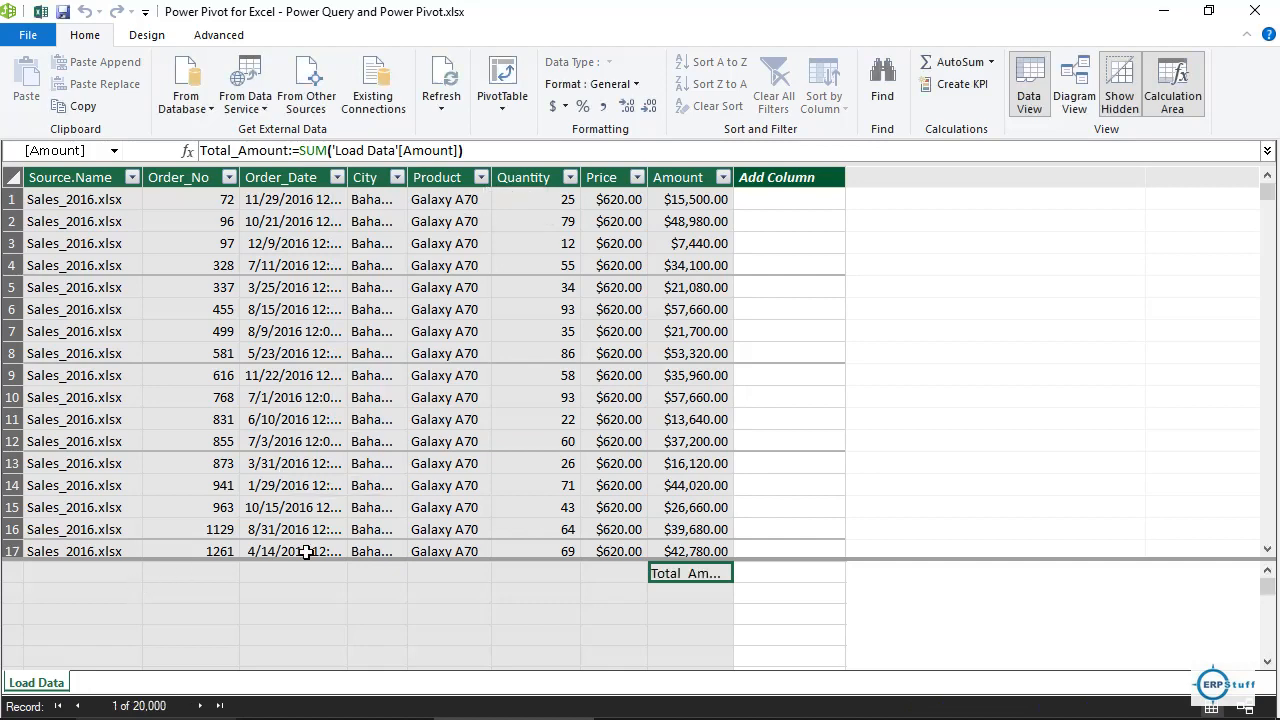
Create the measure Total_Quantity:=SUM('Load Data'[Quantity]) under the Quantity column.
{"action": "left_click", "coordinate": [540, 573]}
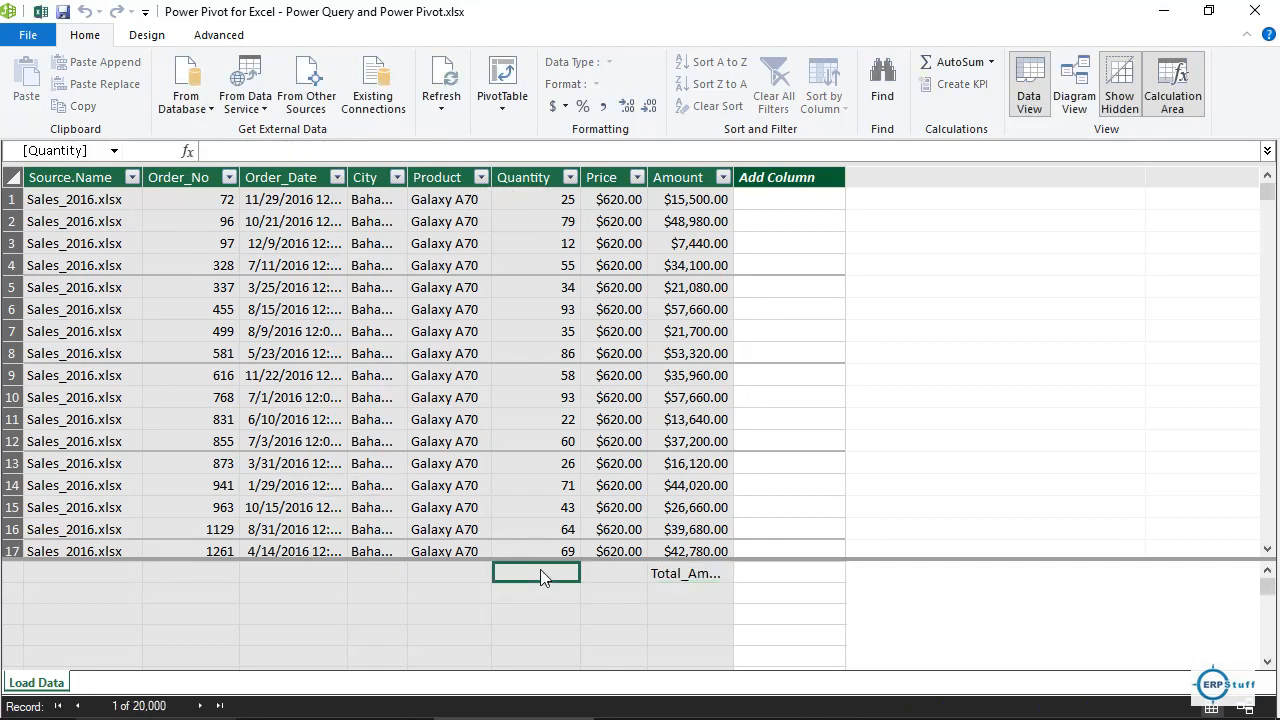
{"action": "type", "text": "Total"}
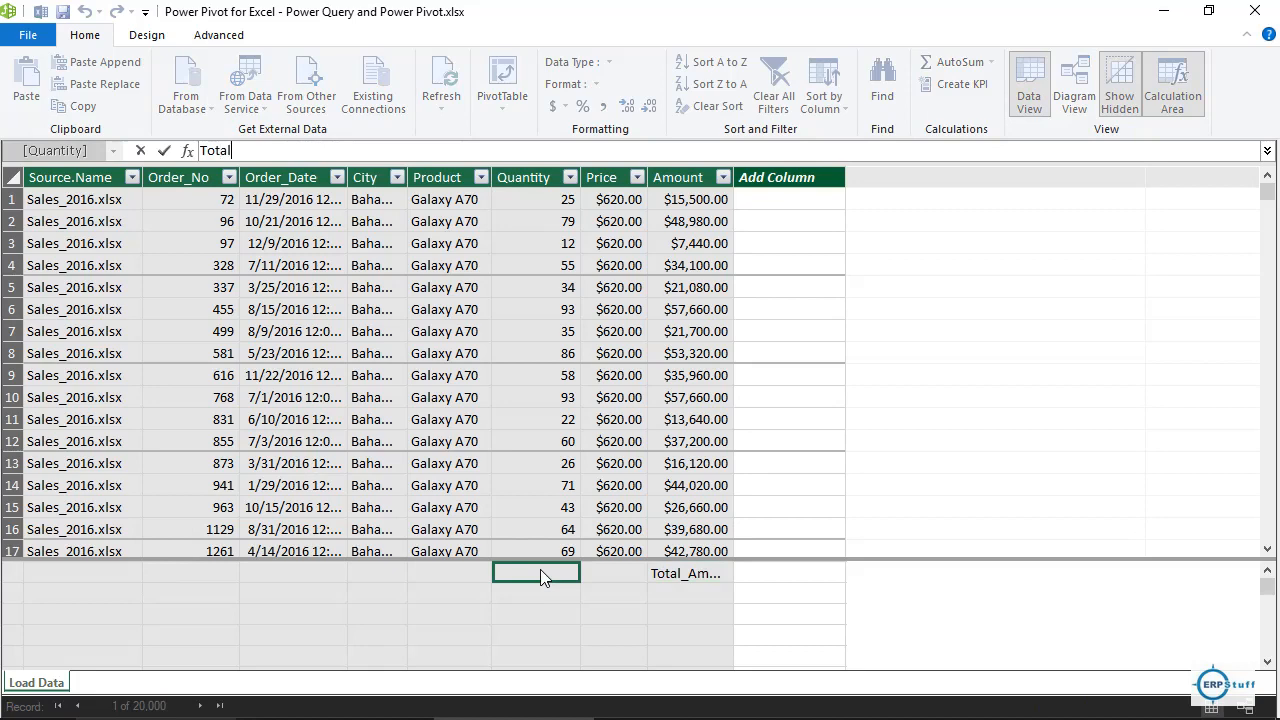
{"action": "type", "text": "_Quantity:=su"}
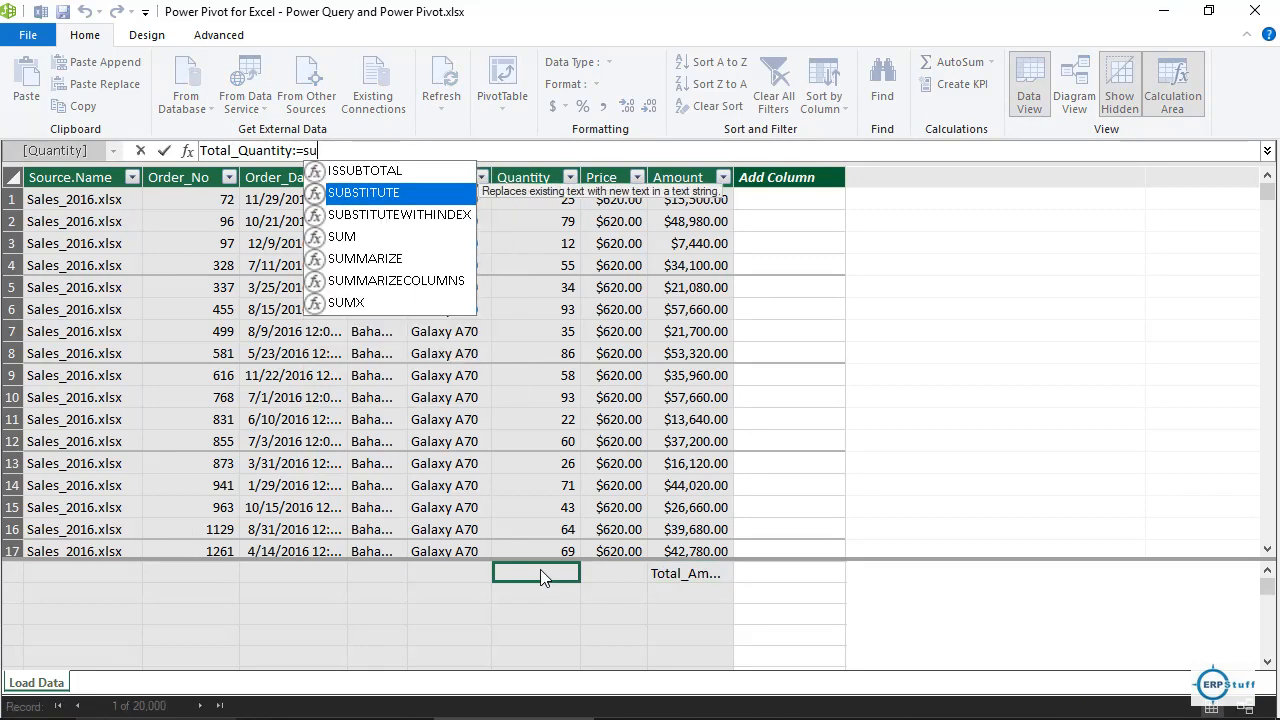
{"action": "type", "text": "m("}
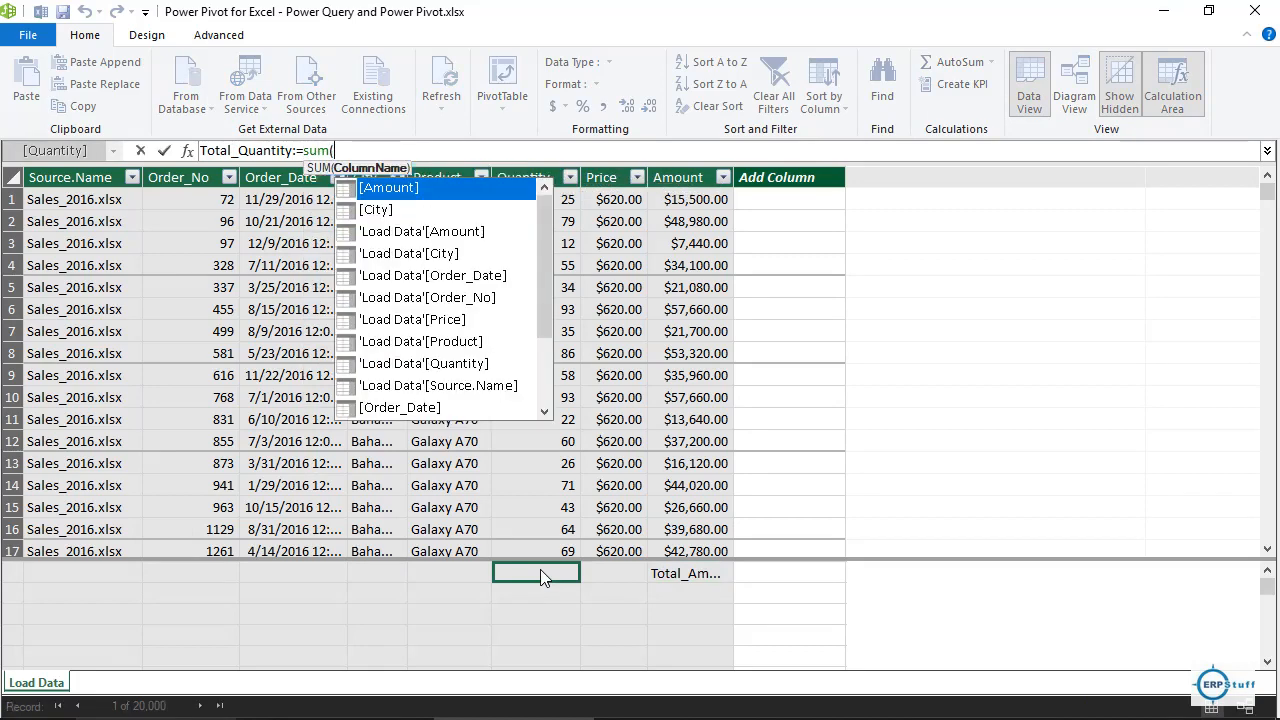
{"action": "key", "text": "Down"}
{"action": "key", "text": "Down"}
{"action": "key", "text": "Down"}
{"action": "key", "text": "Down"}
{"action": "key", "text": "Down"}
{"action": "key", "text": "Down"}
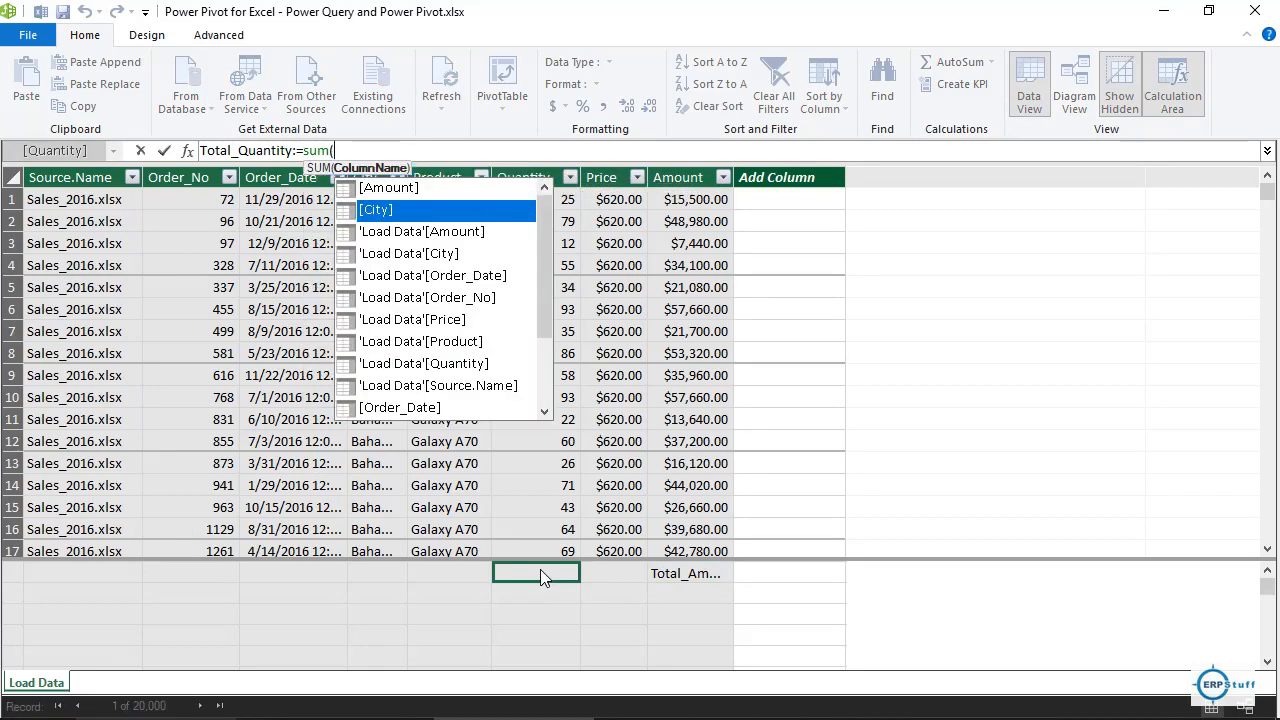
{"action": "key", "text": "Down"}
{"action": "key", "text": "Down"}
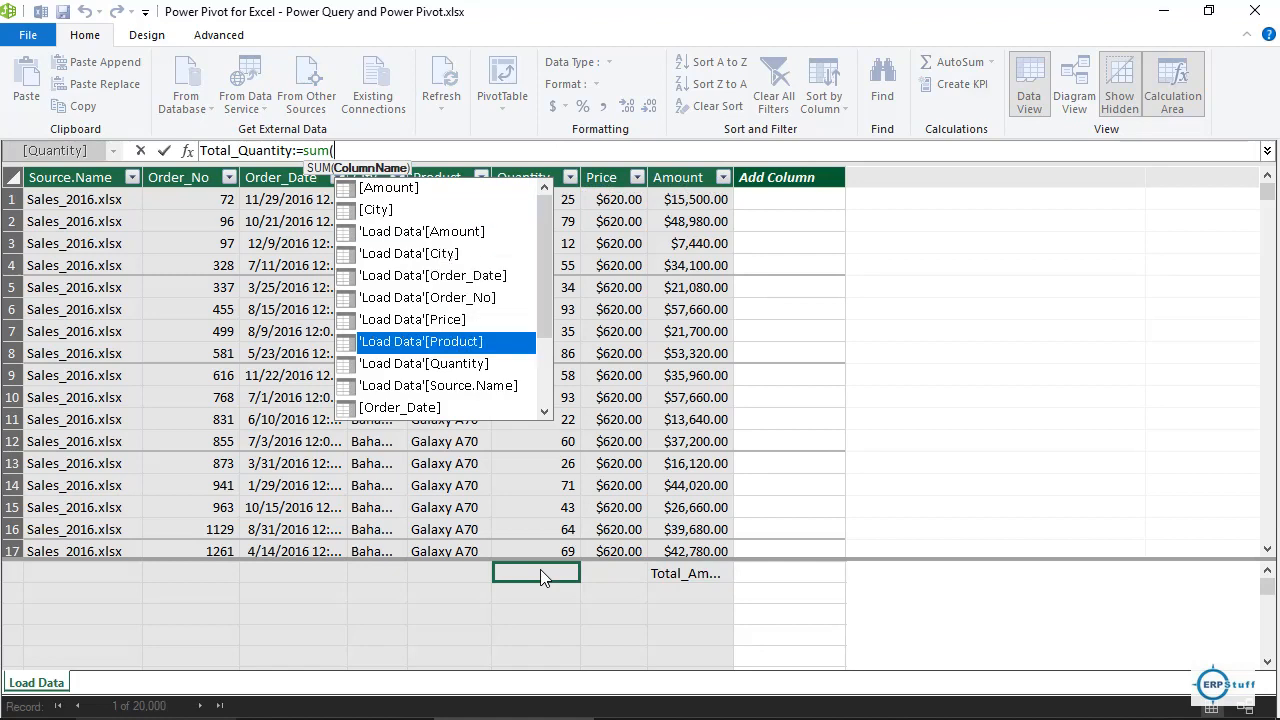
{"action": "key", "text": "Tab"}
{"action": "type", "text": ")"}
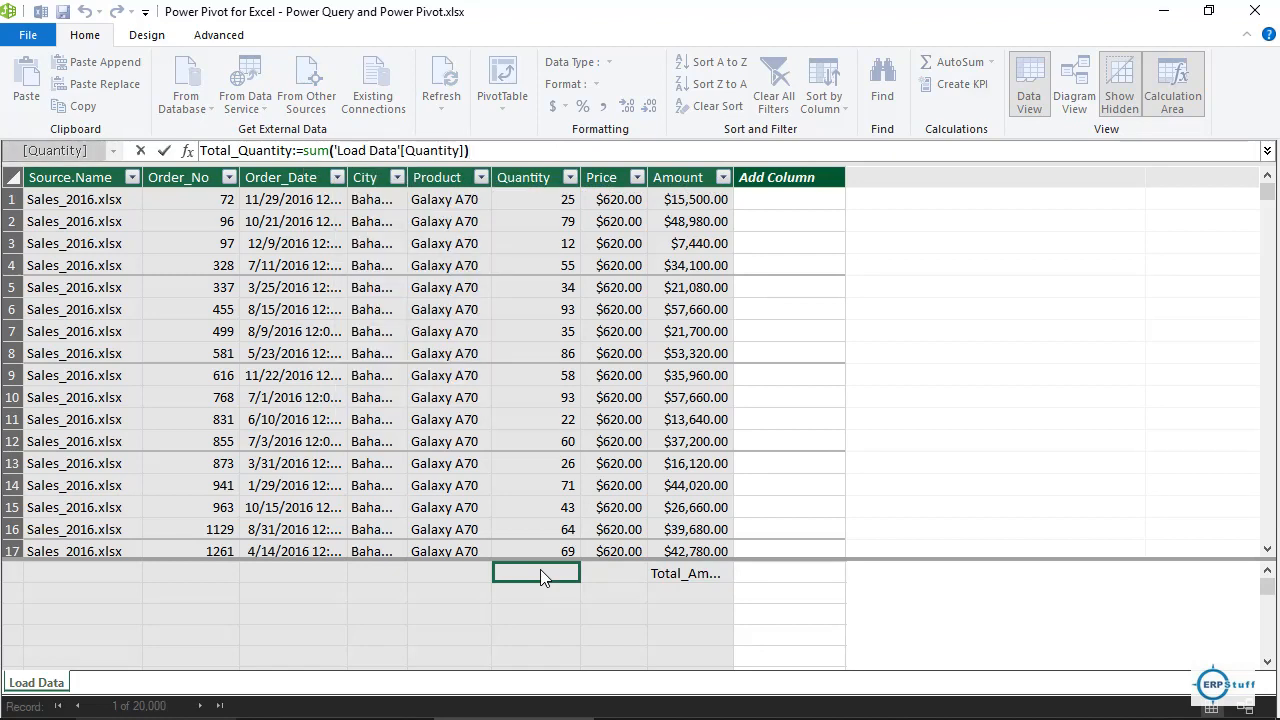
{"action": "key", "text": "Return"}
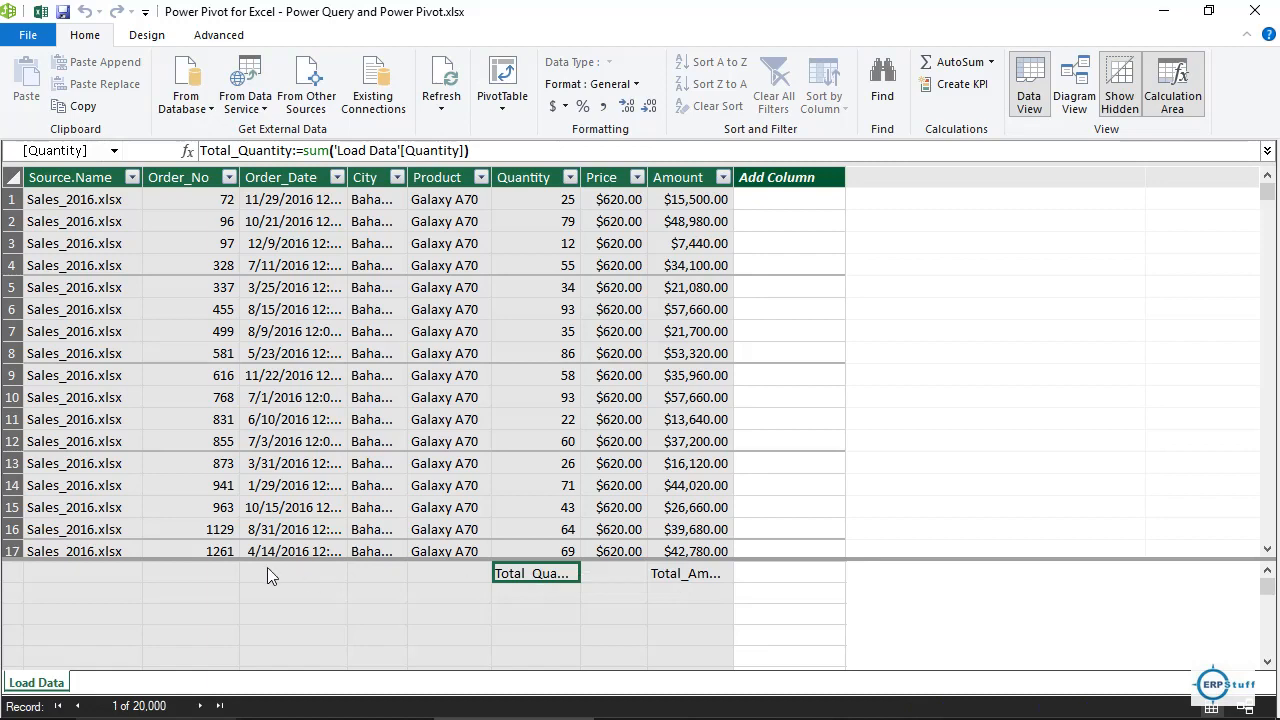
Create Total_Orders:=COUNT('Load Data'[Order_No]) under Order_No and widen that column to show it.
{"action": "left_click", "coordinate": [85, 573]}
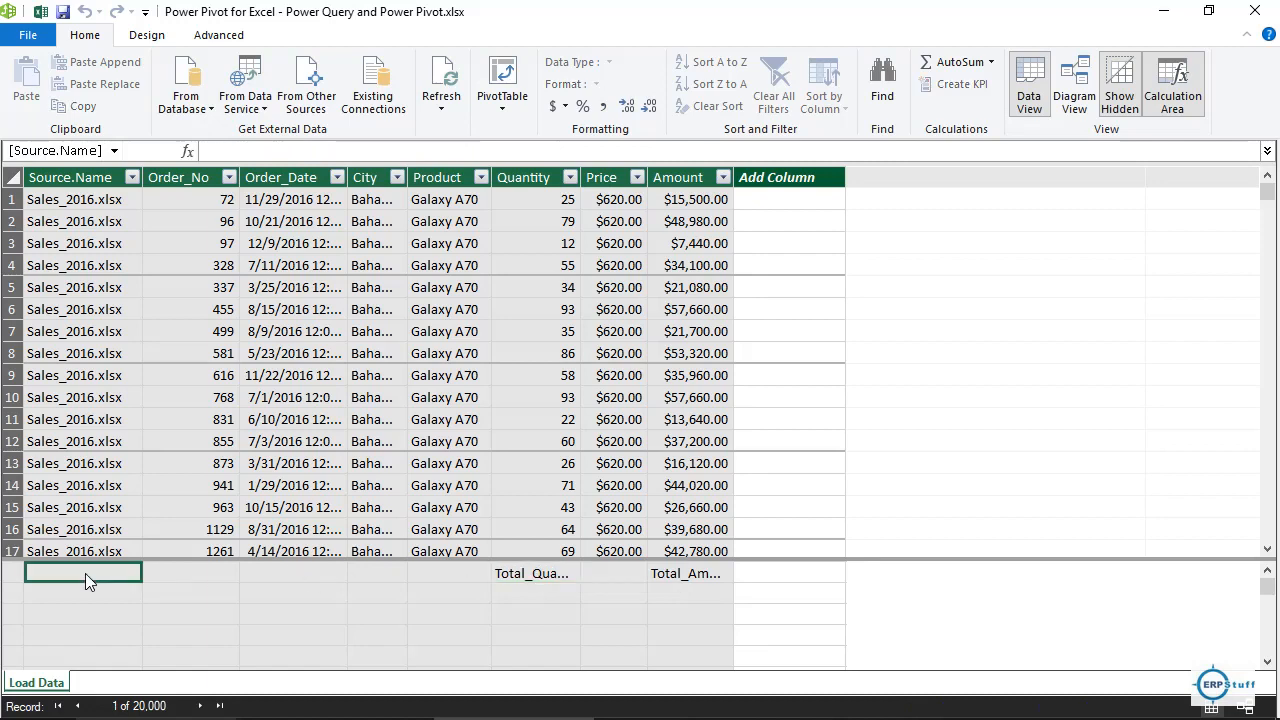
{"action": "left_click", "coordinate": [165, 573]}
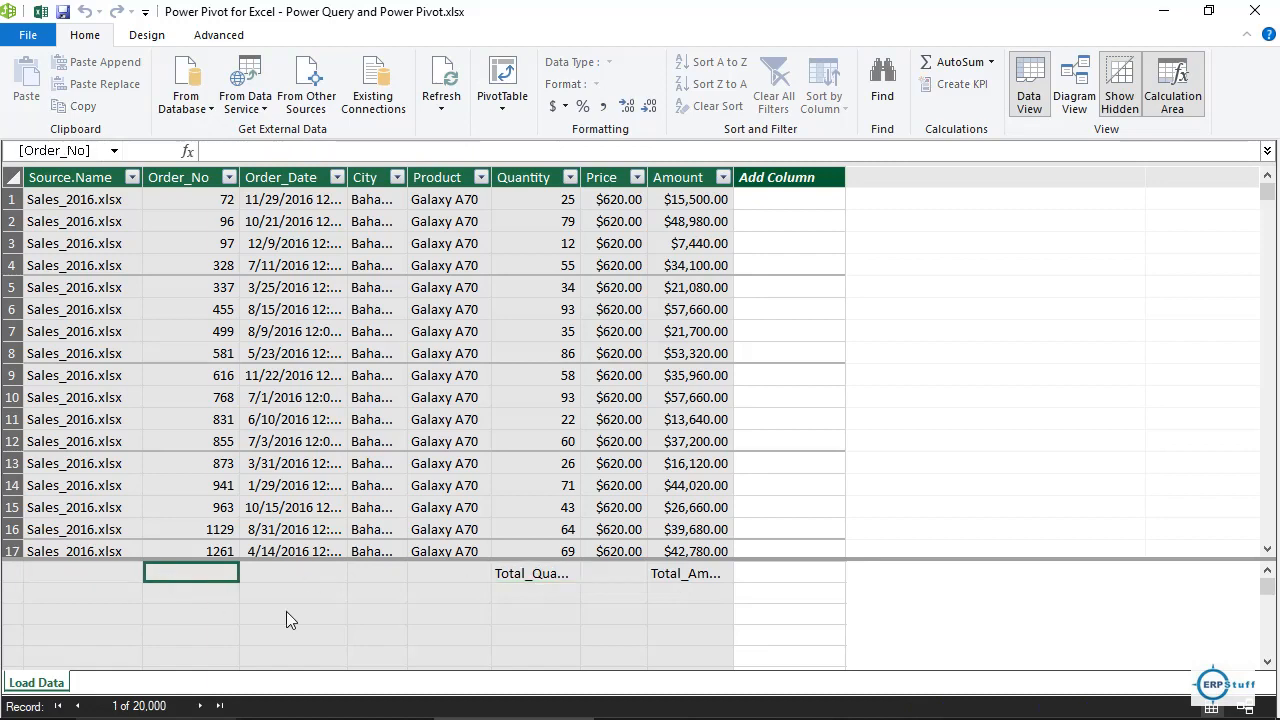
{"action": "type", "text": "Tot"}
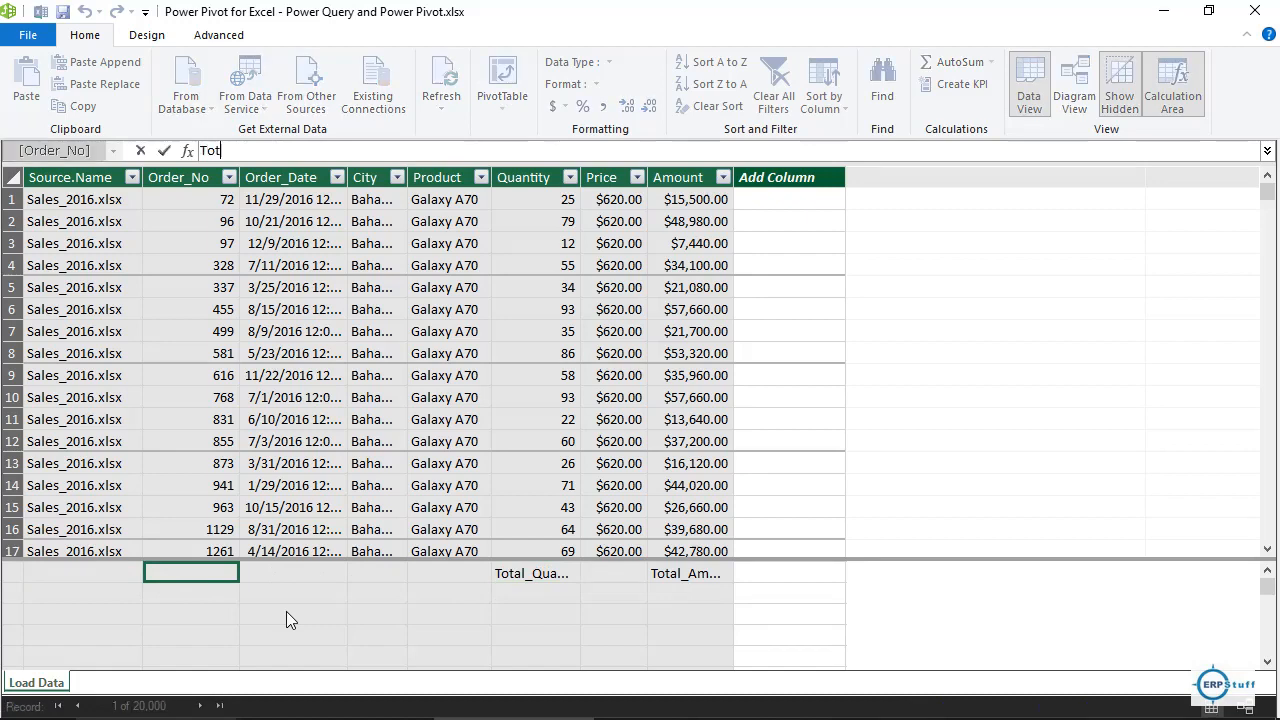
{"action": "type", "text": "al_Or"}
{"action": "type", "text": "ders:=count"}
{"action": "key", "text": "Tab"}
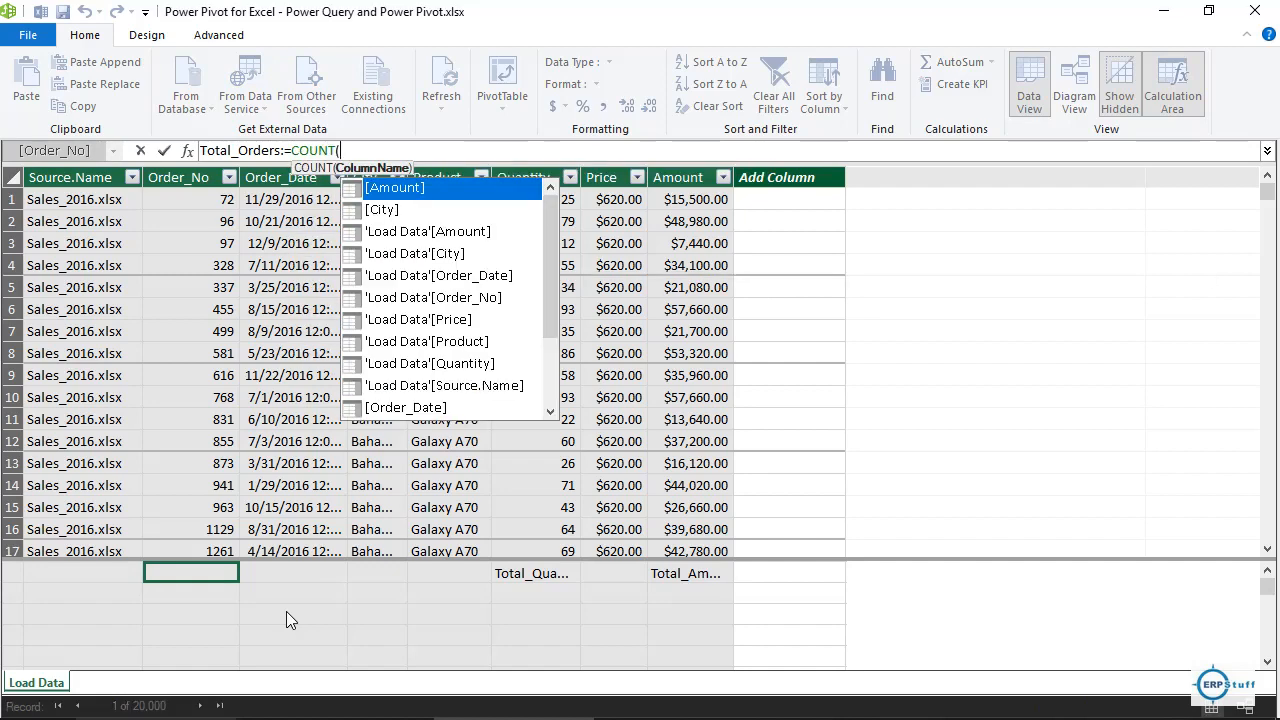
{"action": "key", "text": "Down"}
{"action": "key", "text": "Down"}
{"action": "key", "text": "Down"}
{"action": "key", "text": "Down"}
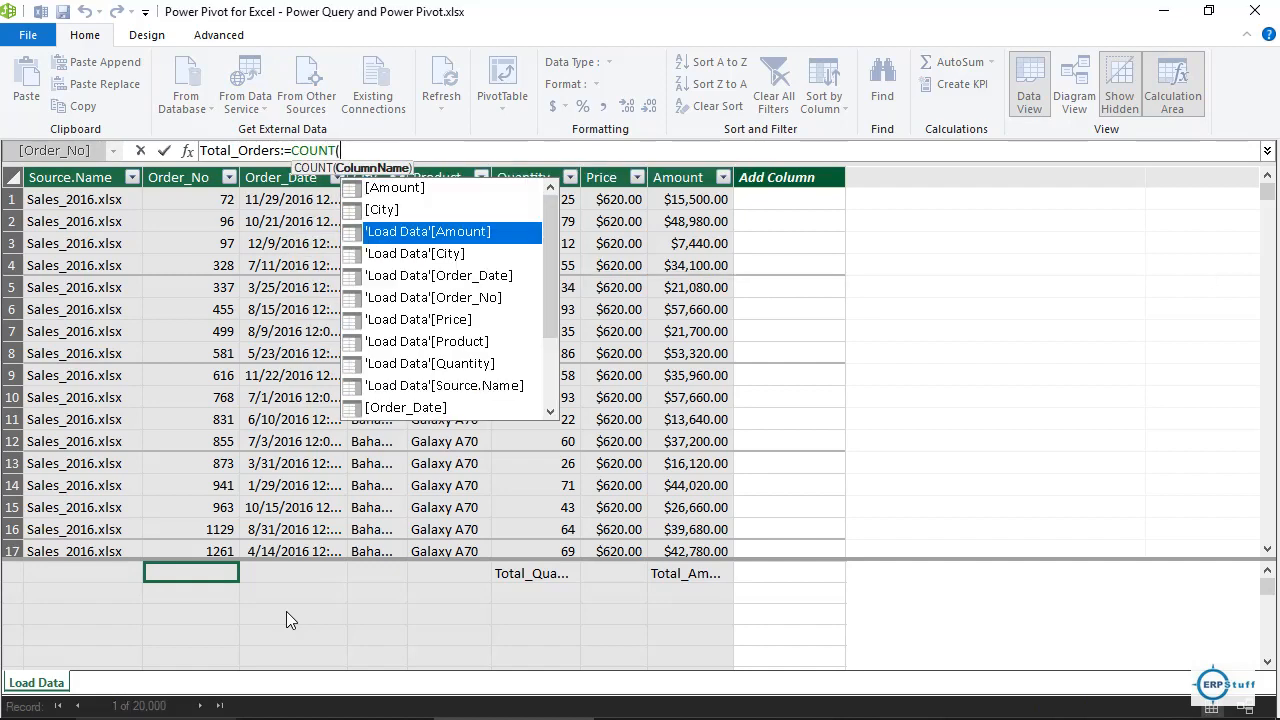
{"action": "key", "text": "Down"}
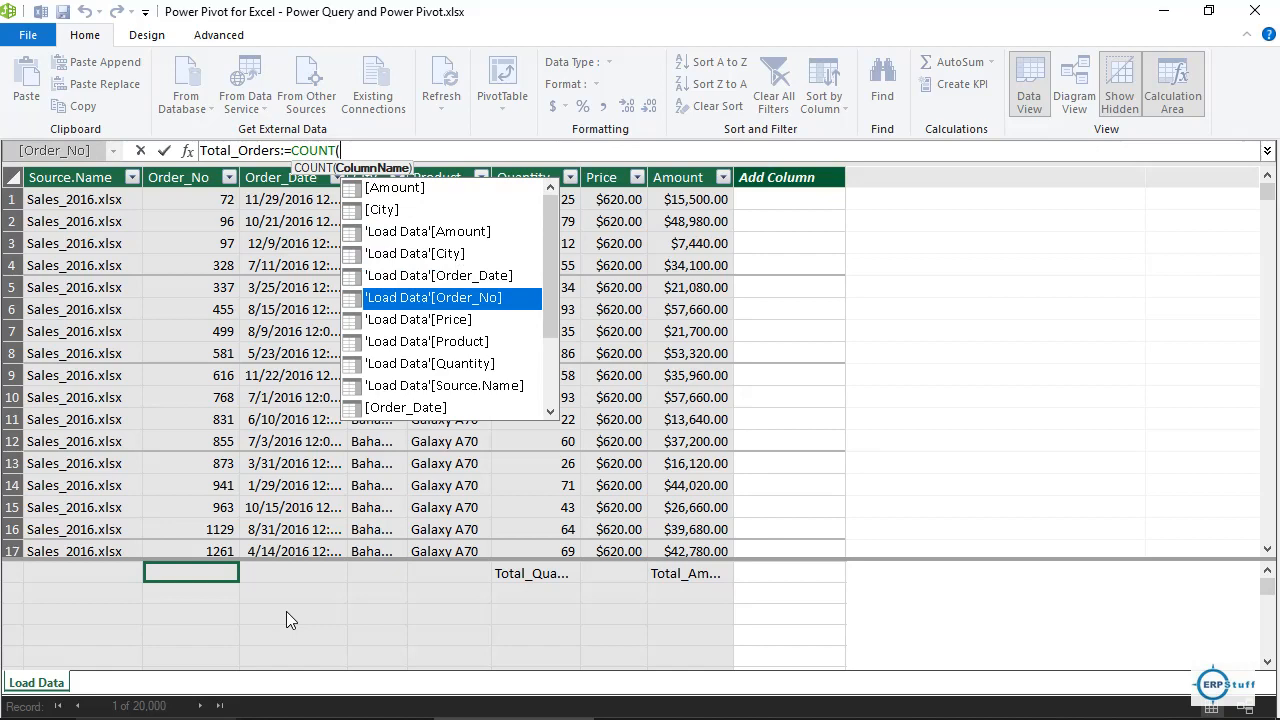
{"action": "key", "text": "Tab"}
{"action": "type", "text": ")"}
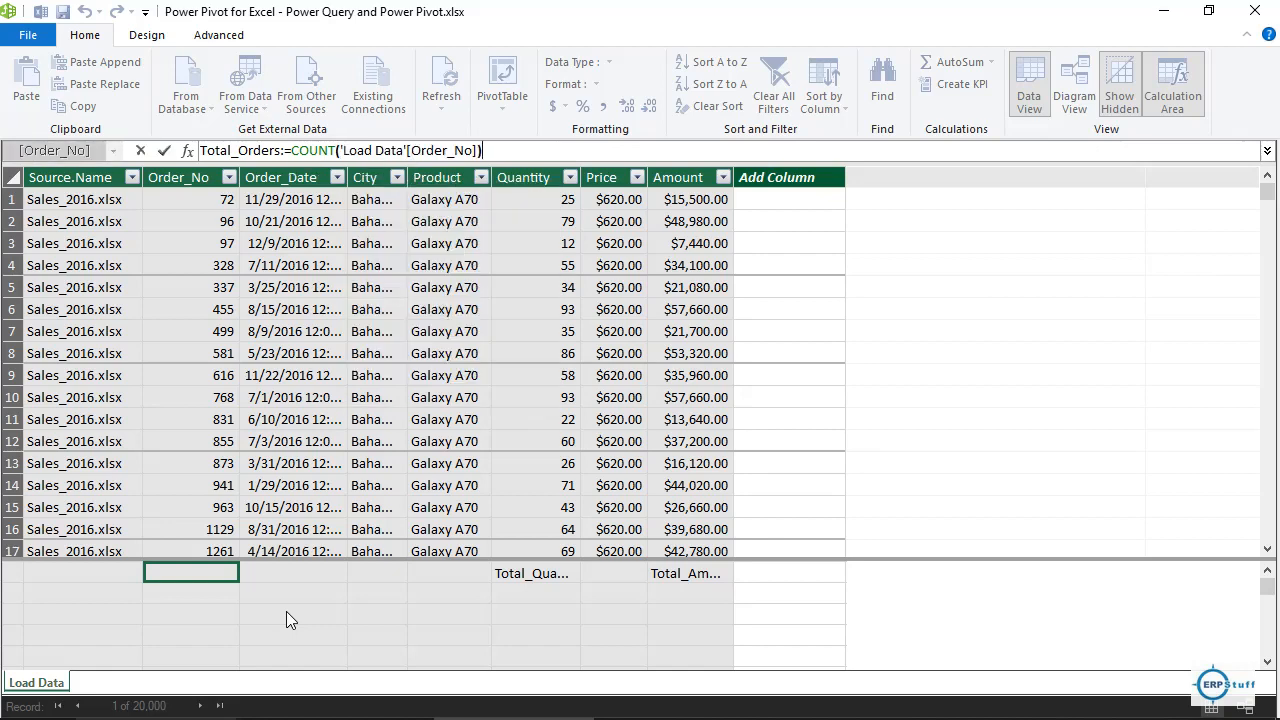
{"action": "key", "text": "Return"}
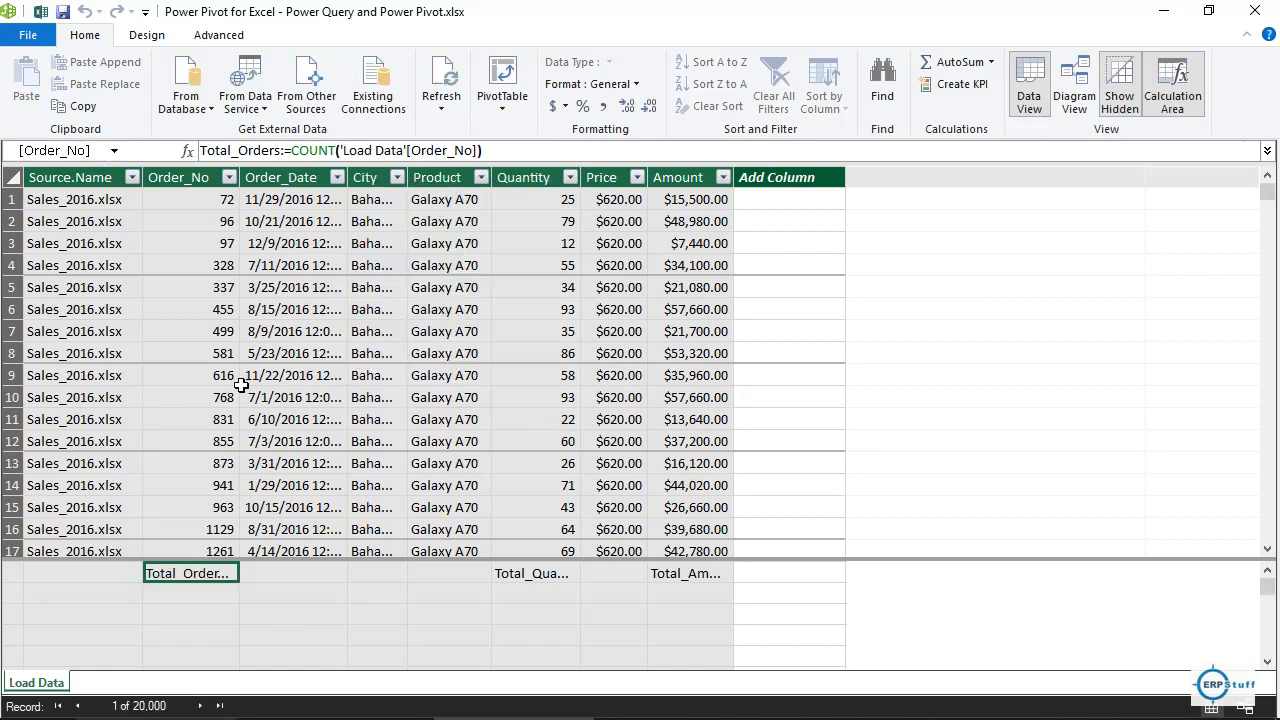
{"action": "mouse_move", "coordinate": [240, 174]}
{"action": "left_mouse_down"}
{"action": "mouse_move", "coordinate": [305, 176]}
{"action": "mouse_move", "coordinate": [255, 177]}
{"action": "left_mouse_up"}
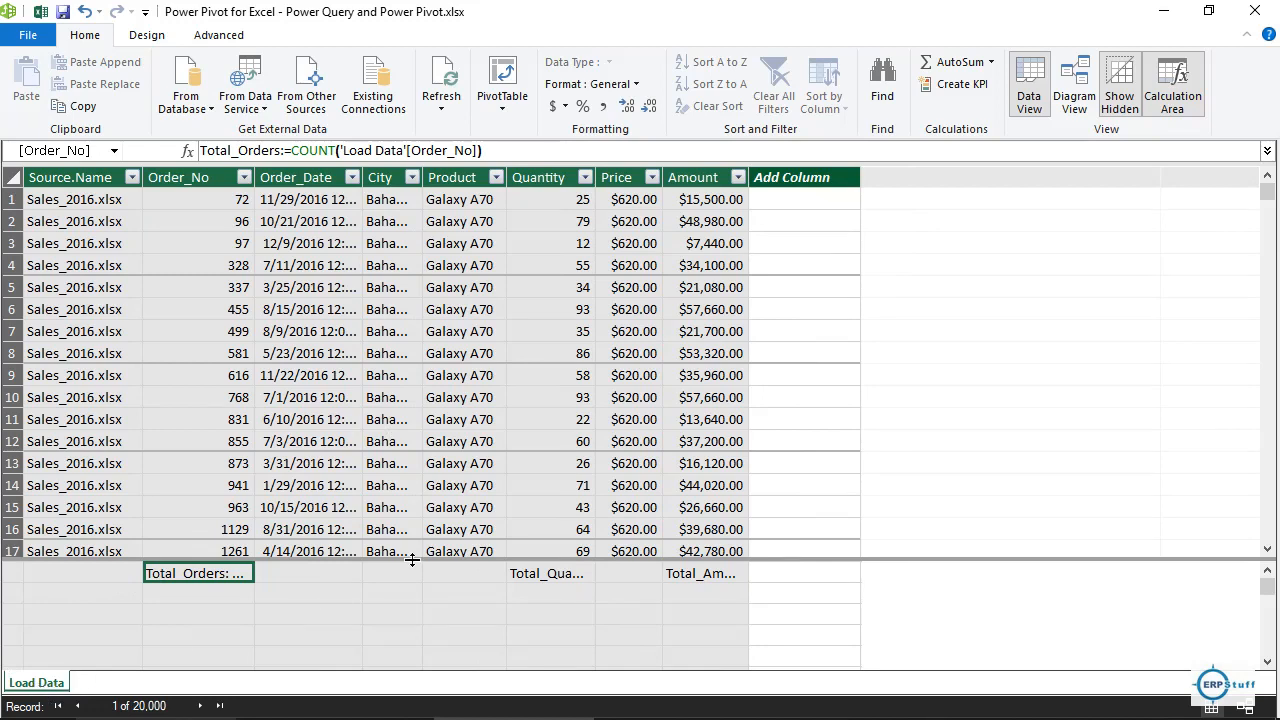
Add the Categories and Regions sheet tables to the Data Model, then return to the Load Data sheet.
{"action": "left_click", "coordinate": [41, 13]}
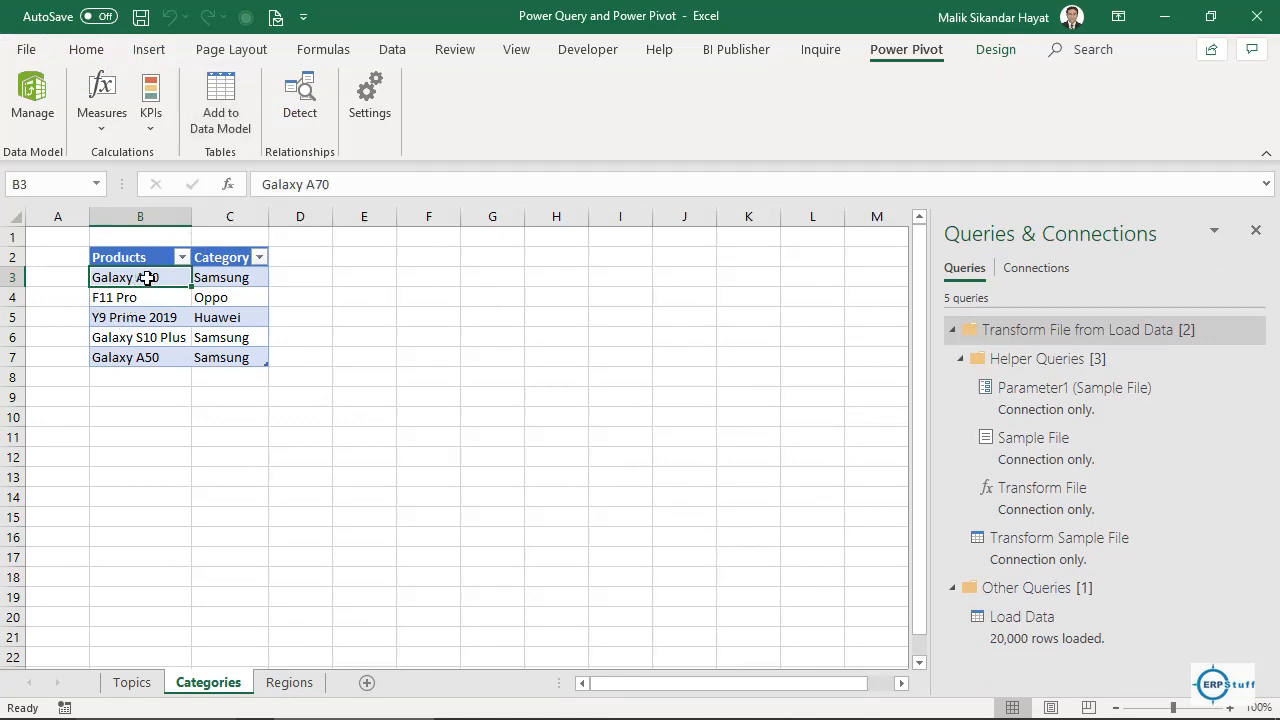
{"action": "left_click", "coordinate": [240, 139]}
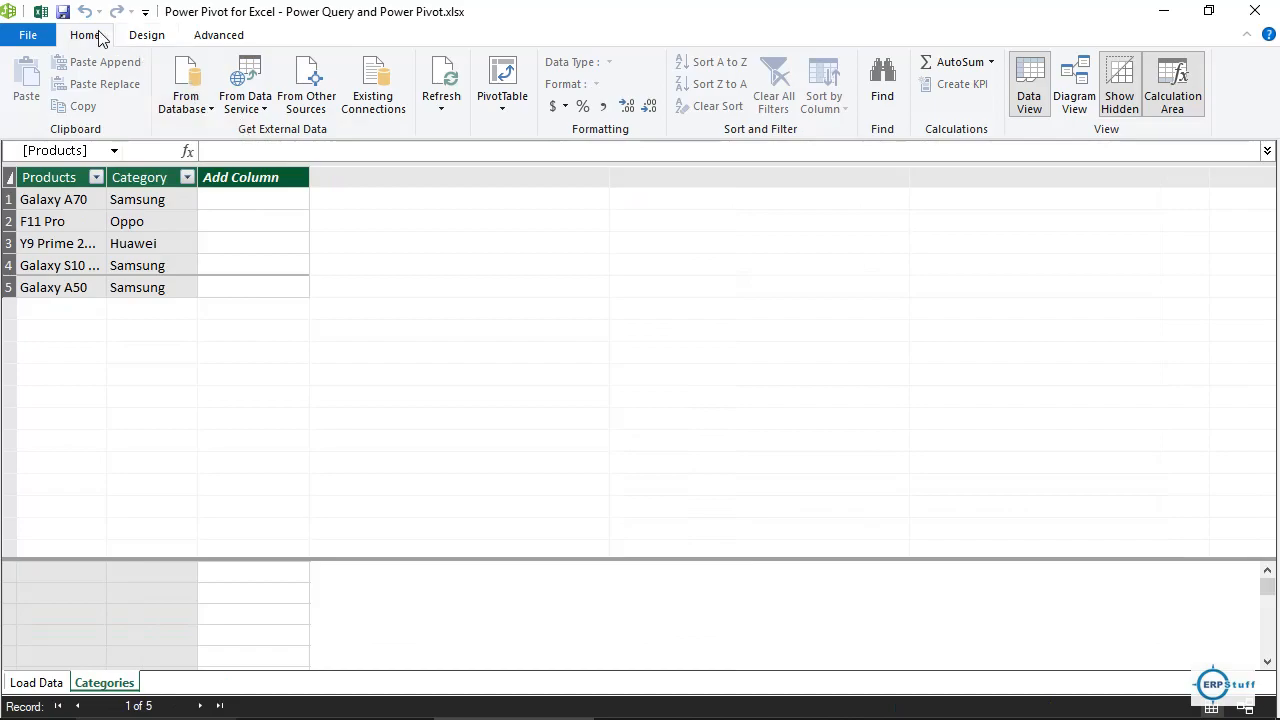
{"action": "left_click", "coordinate": [41, 14]}
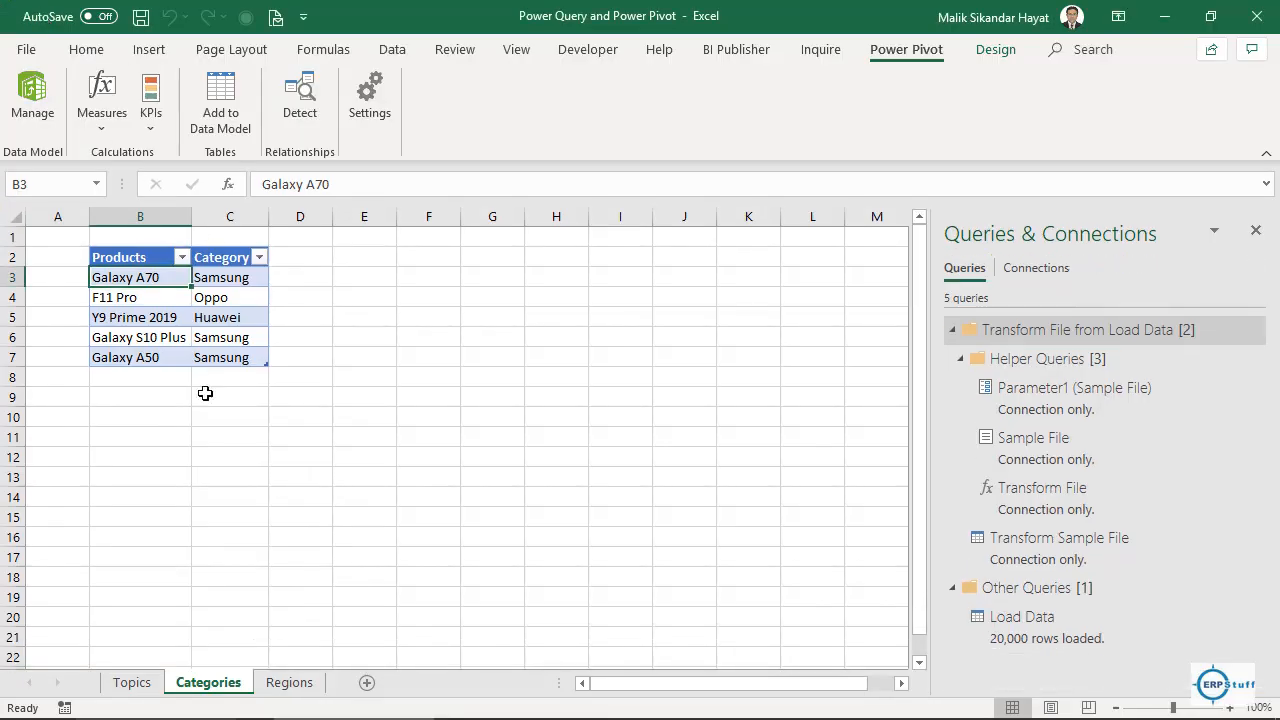
{"action": "left_click", "coordinate": [289, 683]}
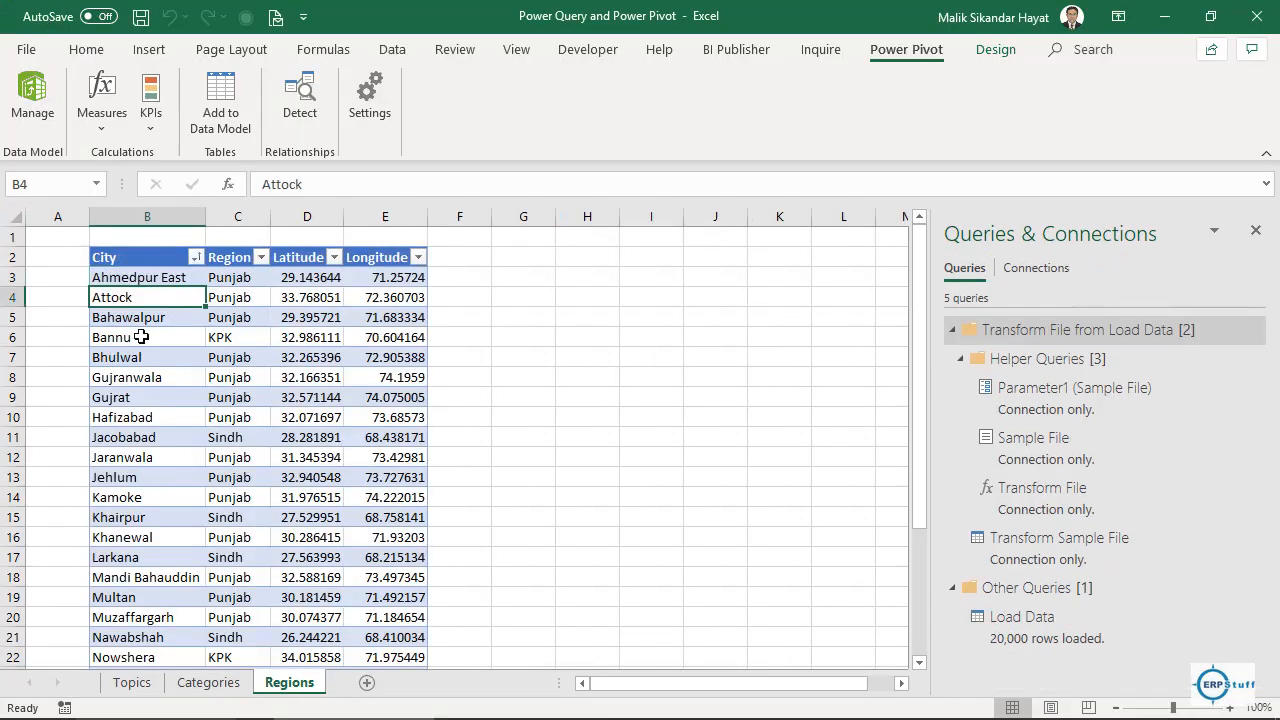
{"action": "left_click", "coordinate": [222, 100]}
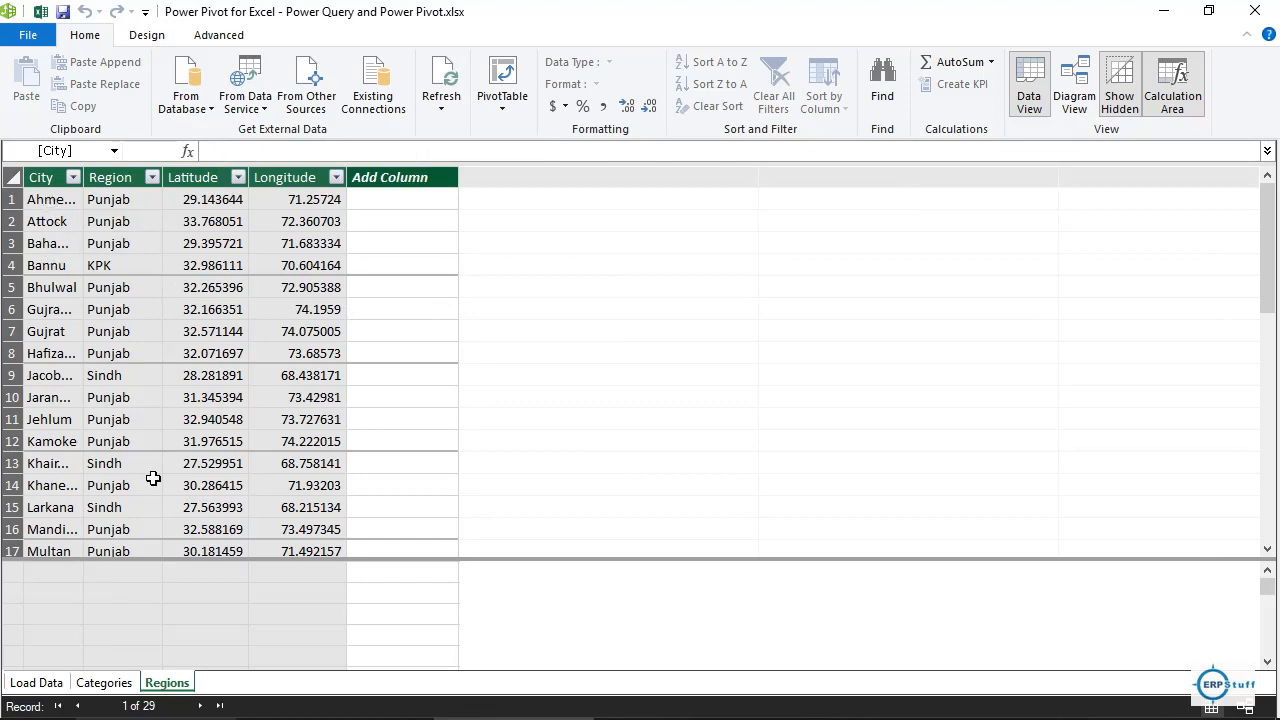
{"action": "left_click", "coordinate": [28, 682]}
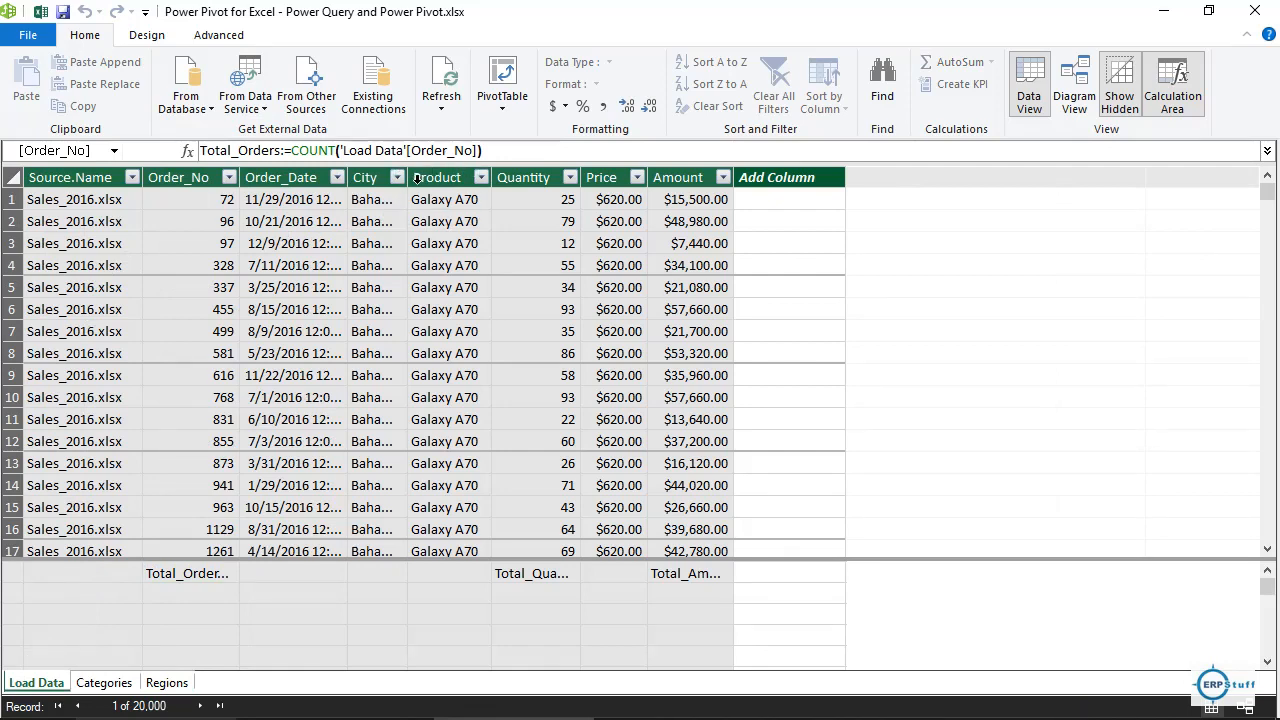
Widen Load Data's City column so names like Bahawalpur show fully.
{"action": "left_click_drag", "start_coordinate": [398, 180], "coordinate": [476, 180]}
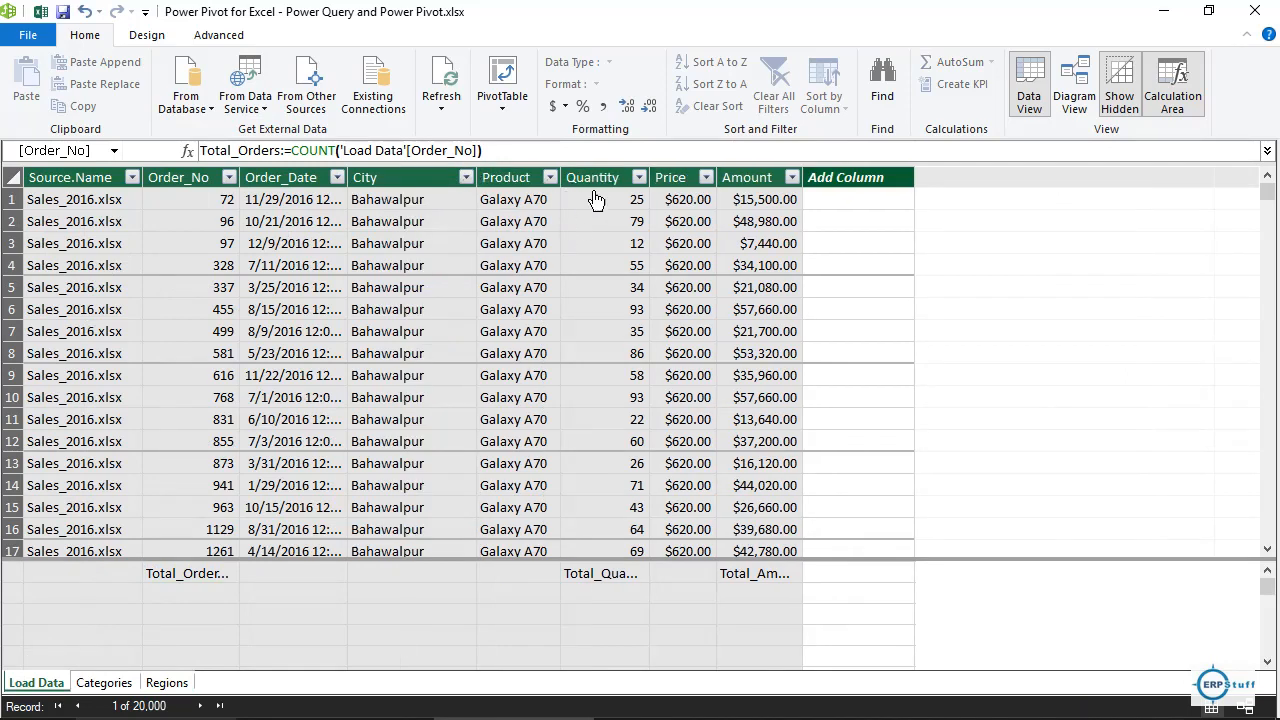
{"action": "left_click", "coordinate": [856, 205]}
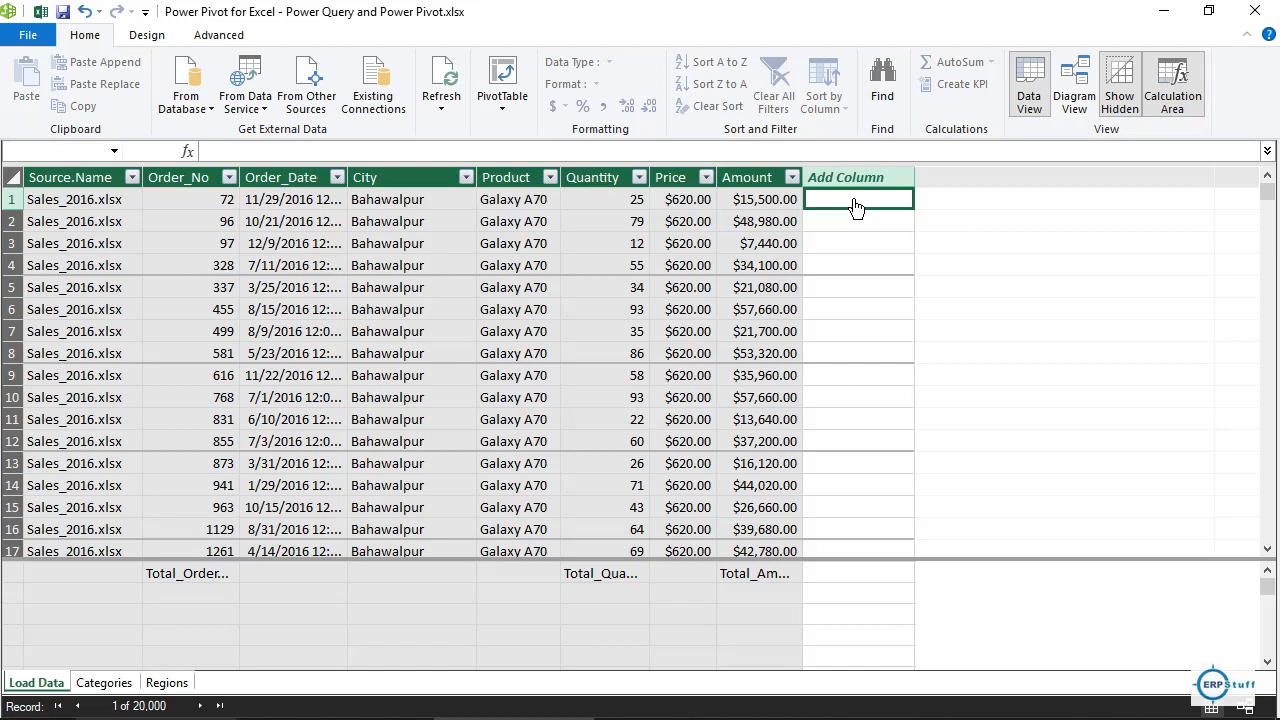
In Diagram View, move Regions below Categories and enlarge Load Data to show all fields.
{"action": "left_click", "coordinate": [1072, 88]}
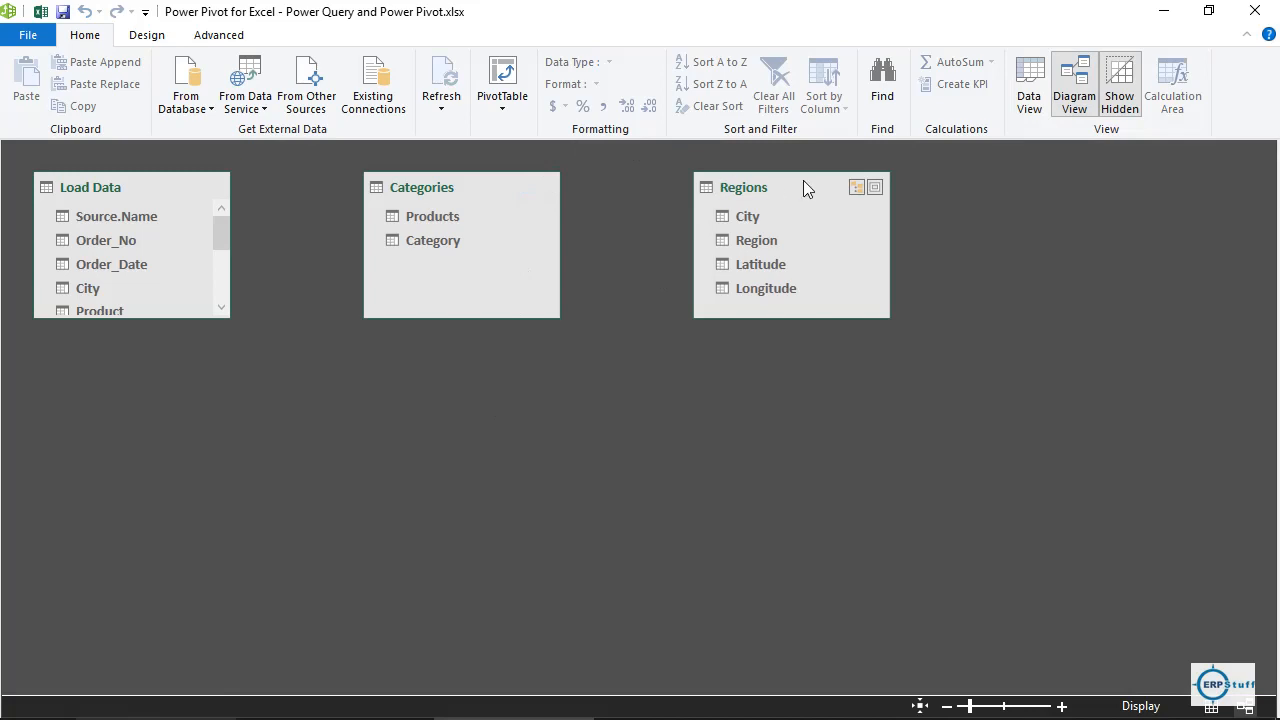
{"action": "left_click_drag", "start_coordinate": [804, 183], "coordinate": [476, 361]}
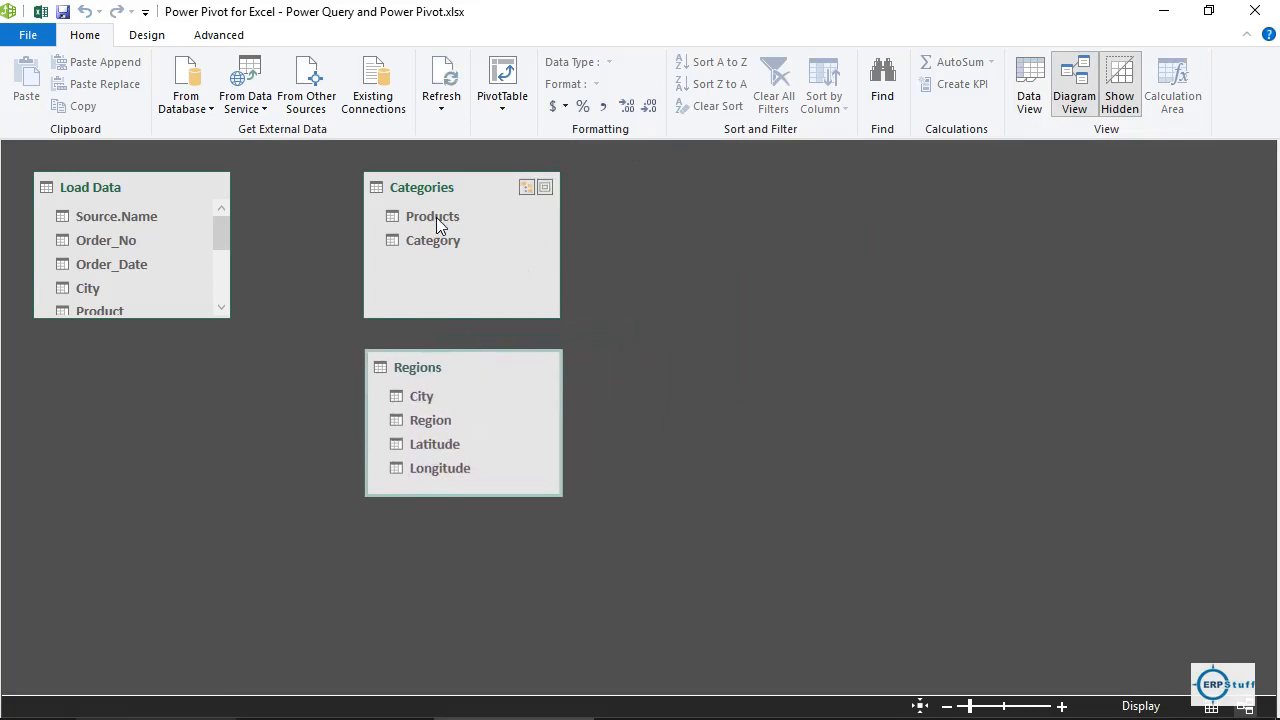
{"action": "left_click", "coordinate": [166, 191]}
{"action": "left_click_drag", "start_coordinate": [152, 319], "coordinate": [152, 550]}
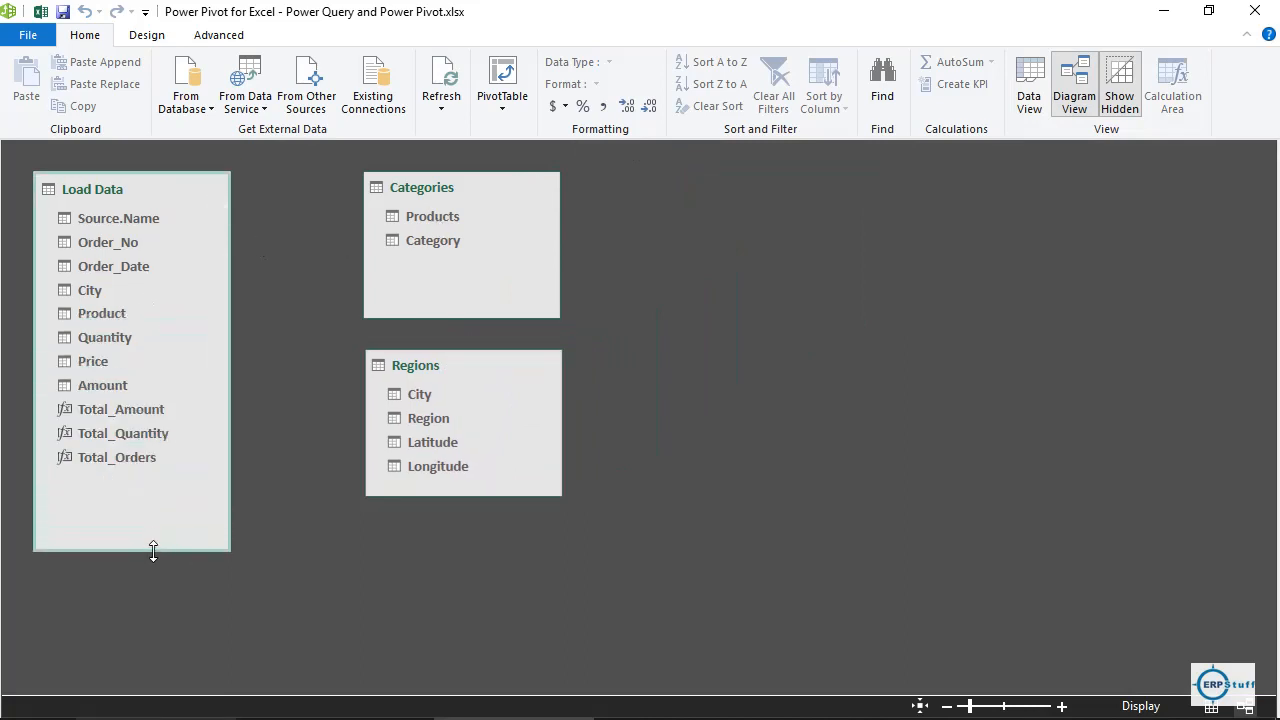
Relate Categories' Products to Load Data's Product and Regions' City to Load Data's City.
{"action": "left_click", "coordinate": [436, 221]}
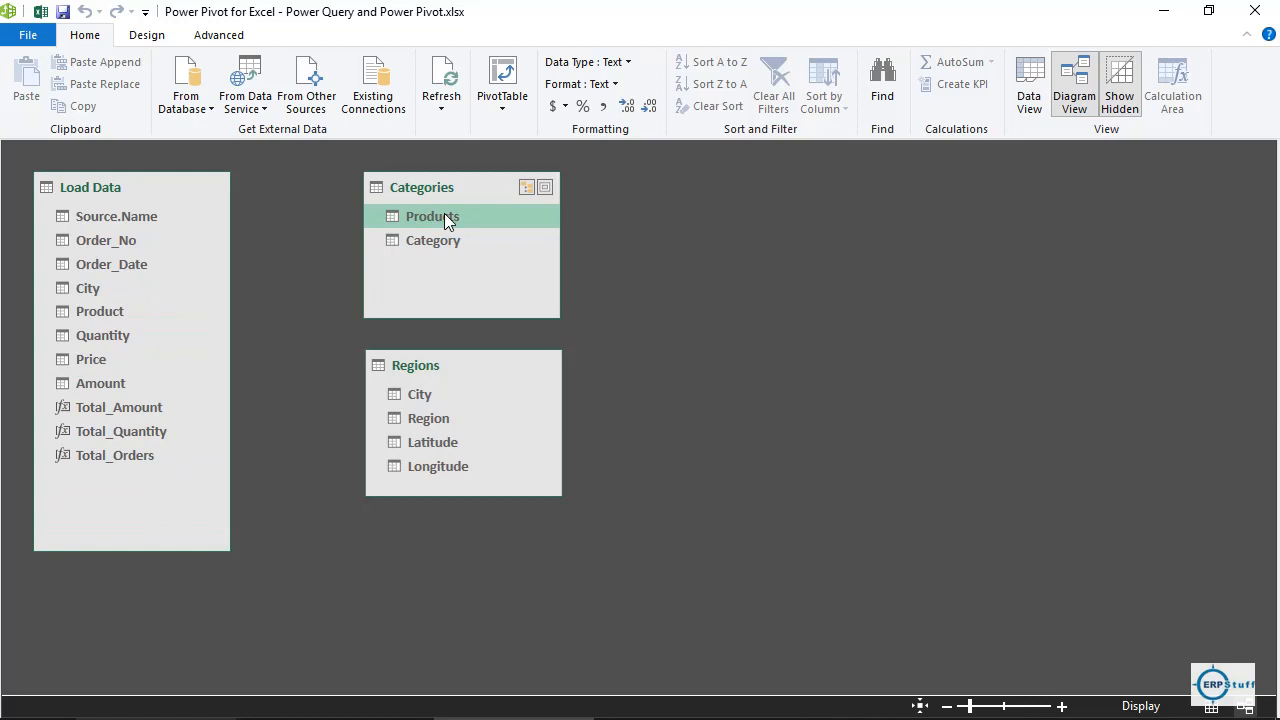
{"action": "left_click_drag", "start_coordinate": [445, 215], "coordinate": [123, 318]}
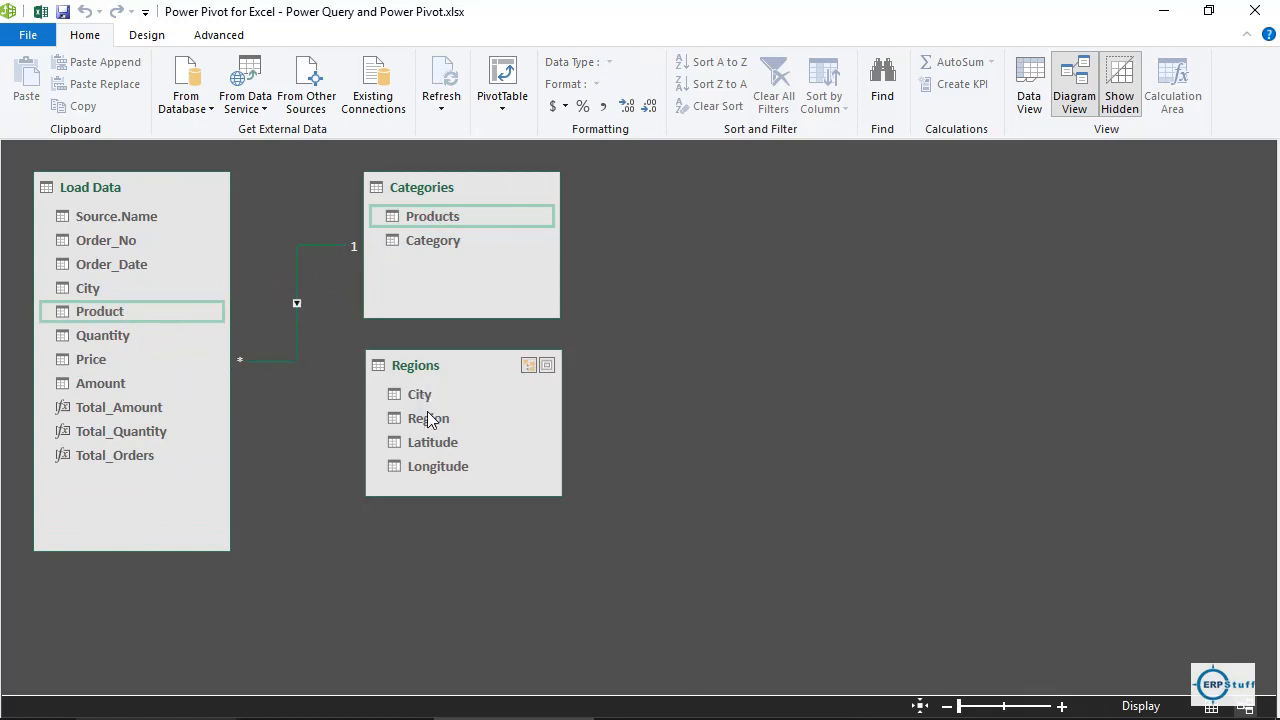
{"action": "left_click_drag", "start_coordinate": [426, 393], "coordinate": [96, 297]}
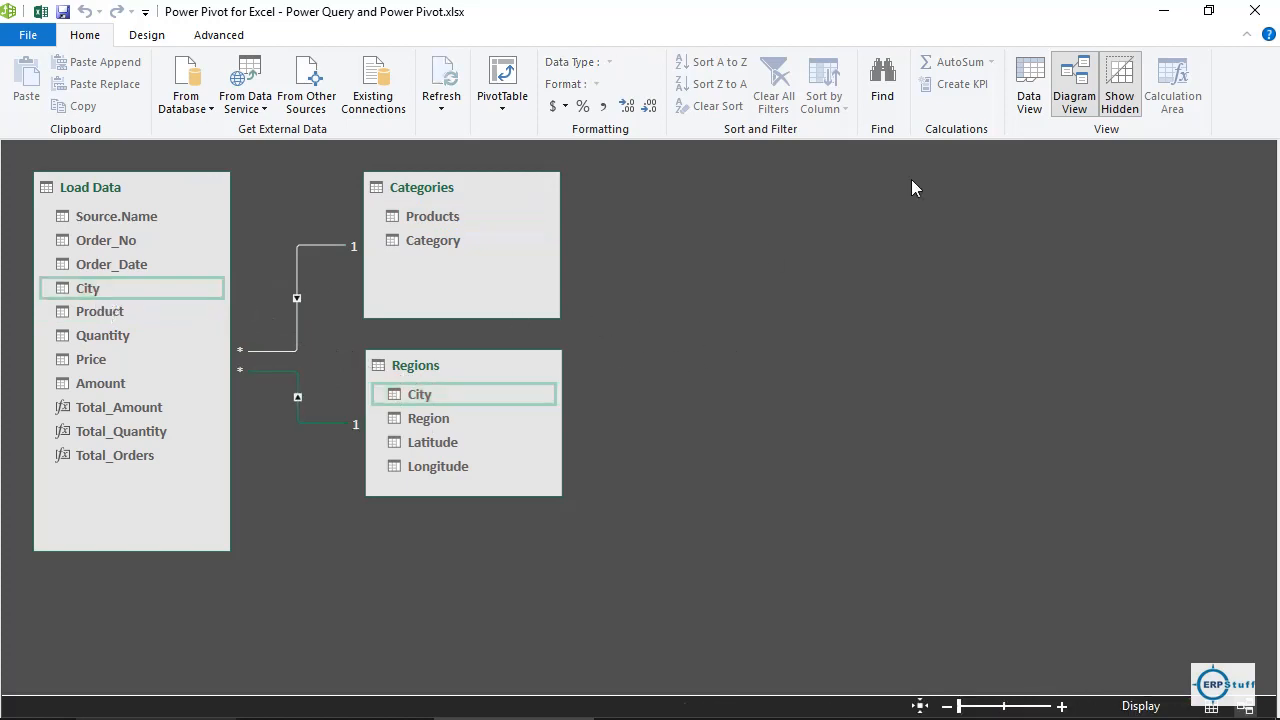
{"action": "left_click", "coordinate": [1027, 100]}
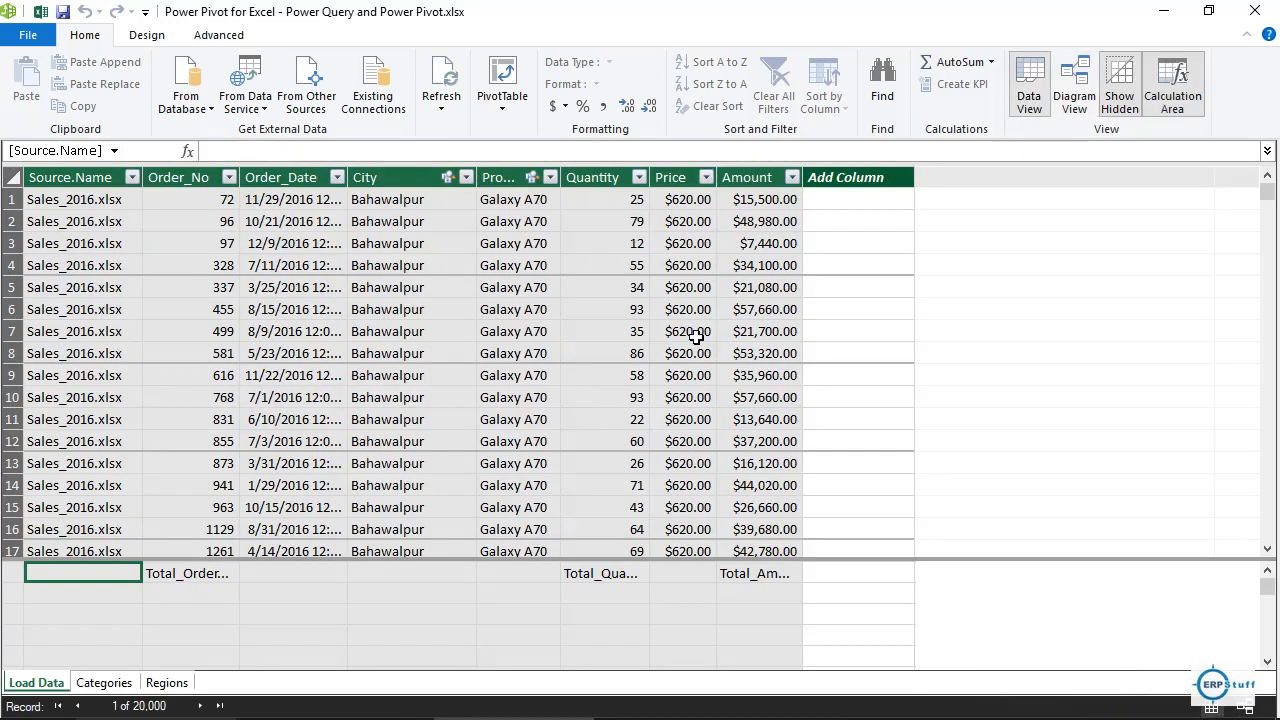
Create a Data Model PivotTable on a new worksheet and close the Queries & Connections pane.
{"action": "left_click", "coordinate": [502, 80]}
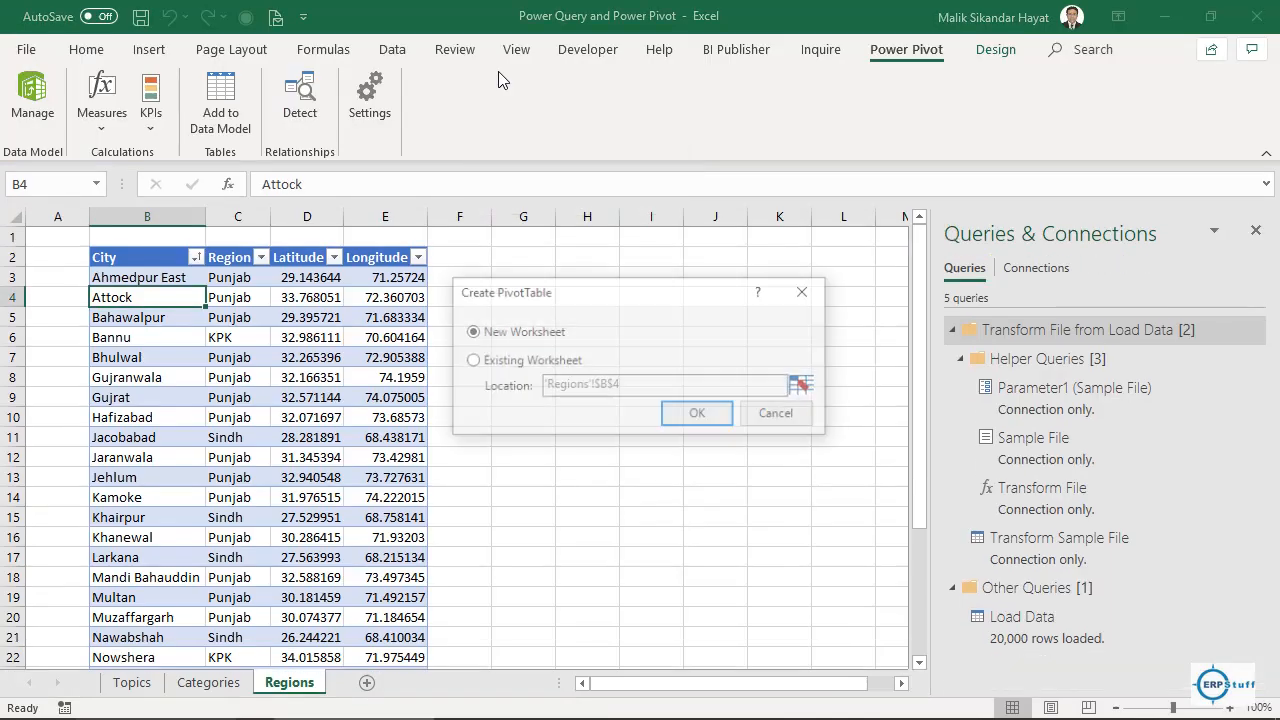
{"action": "left_click", "coordinate": [694, 415]}
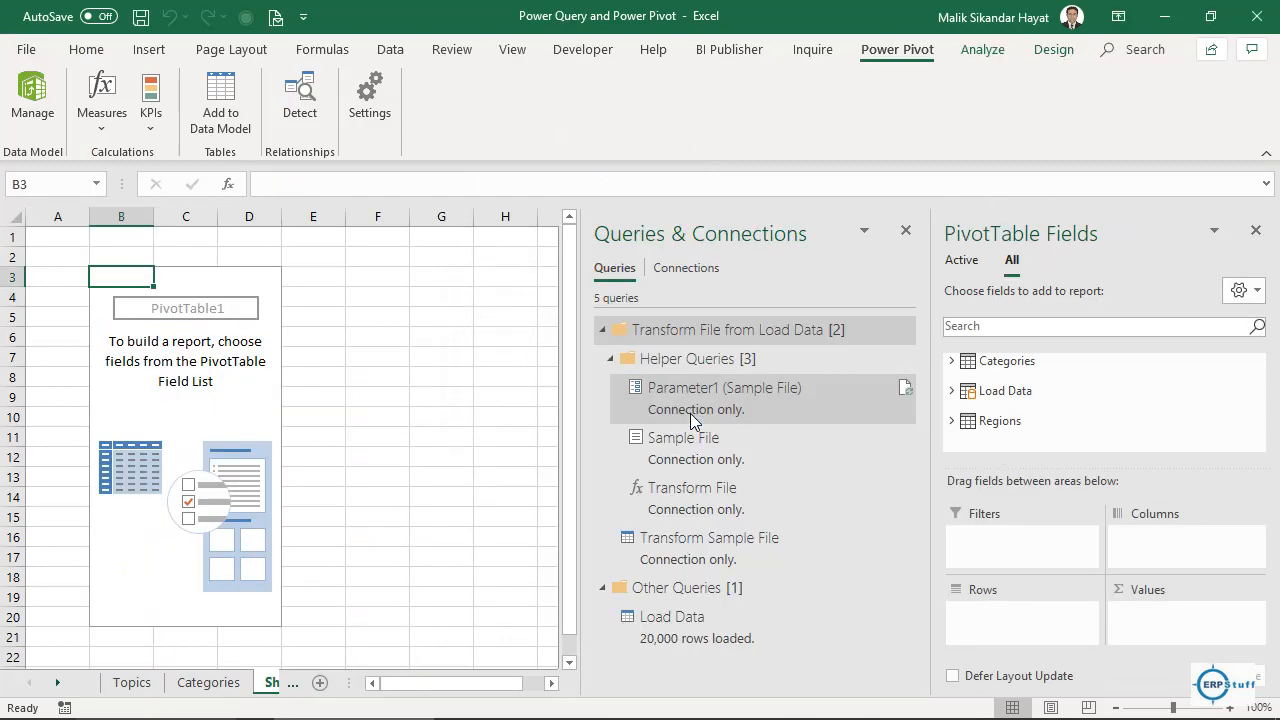
{"action": "mouse_move", "coordinate": [690, 413]}
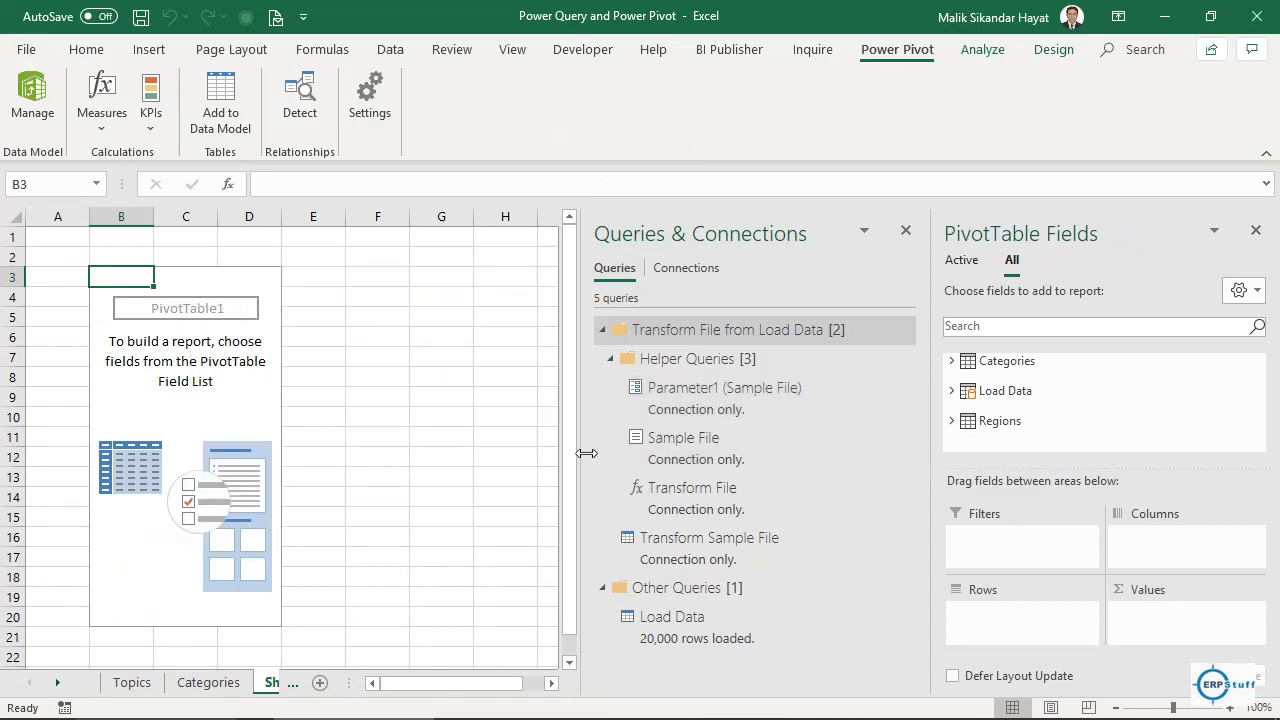
{"action": "left_click", "coordinate": [907, 233]}
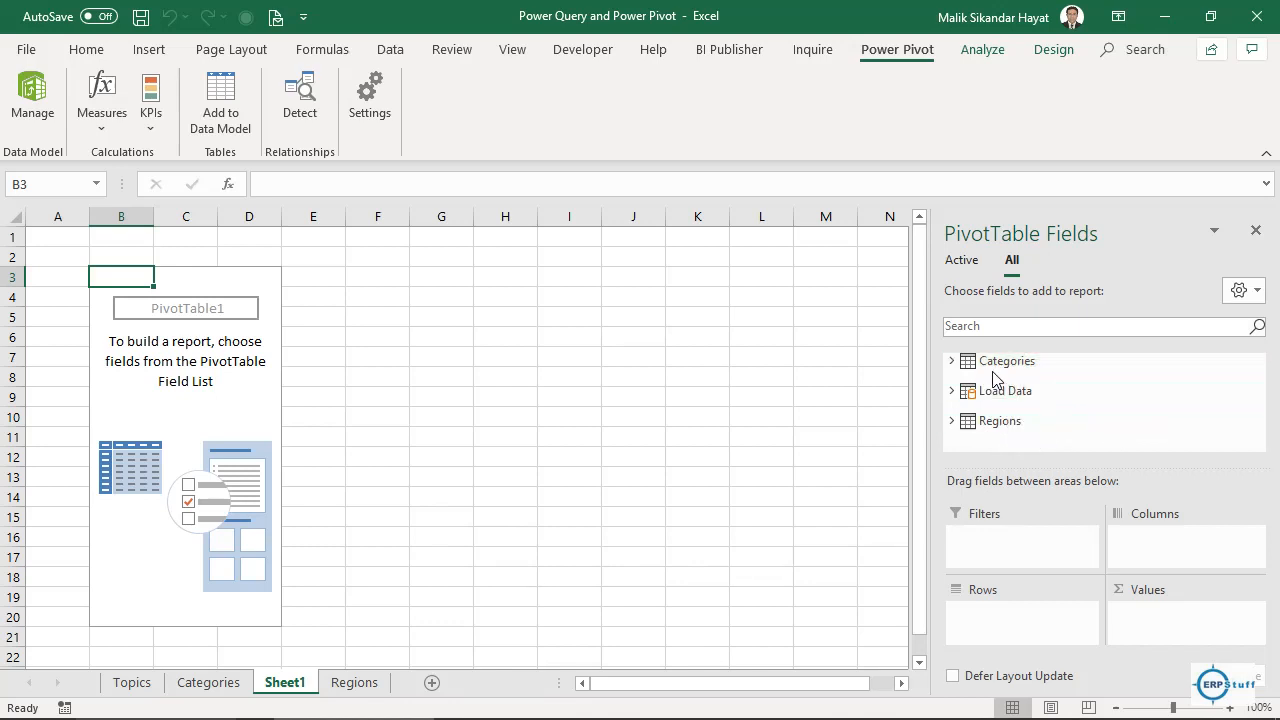
Put Region in the pivot rows with Category nested beneath it.
{"action": "left_click", "coordinate": [951, 421]}
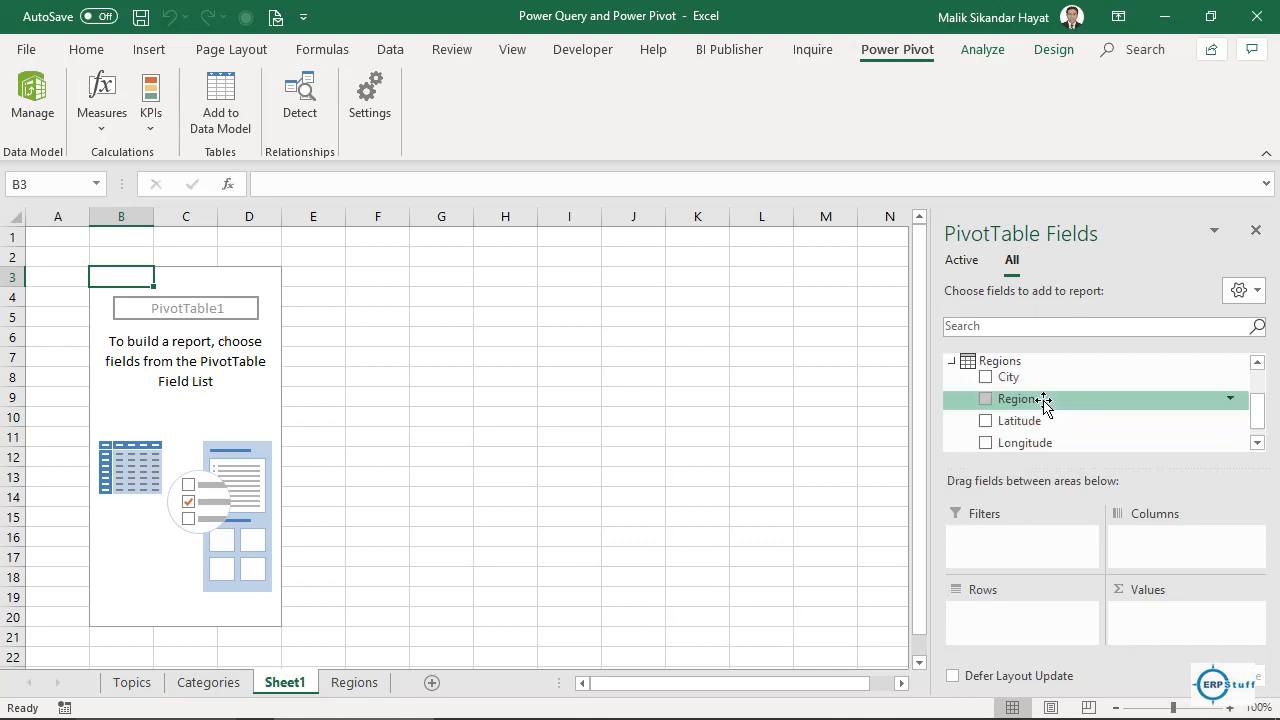
{"action": "left_click_drag", "start_coordinate": [1043, 399], "coordinate": [1012, 620]}
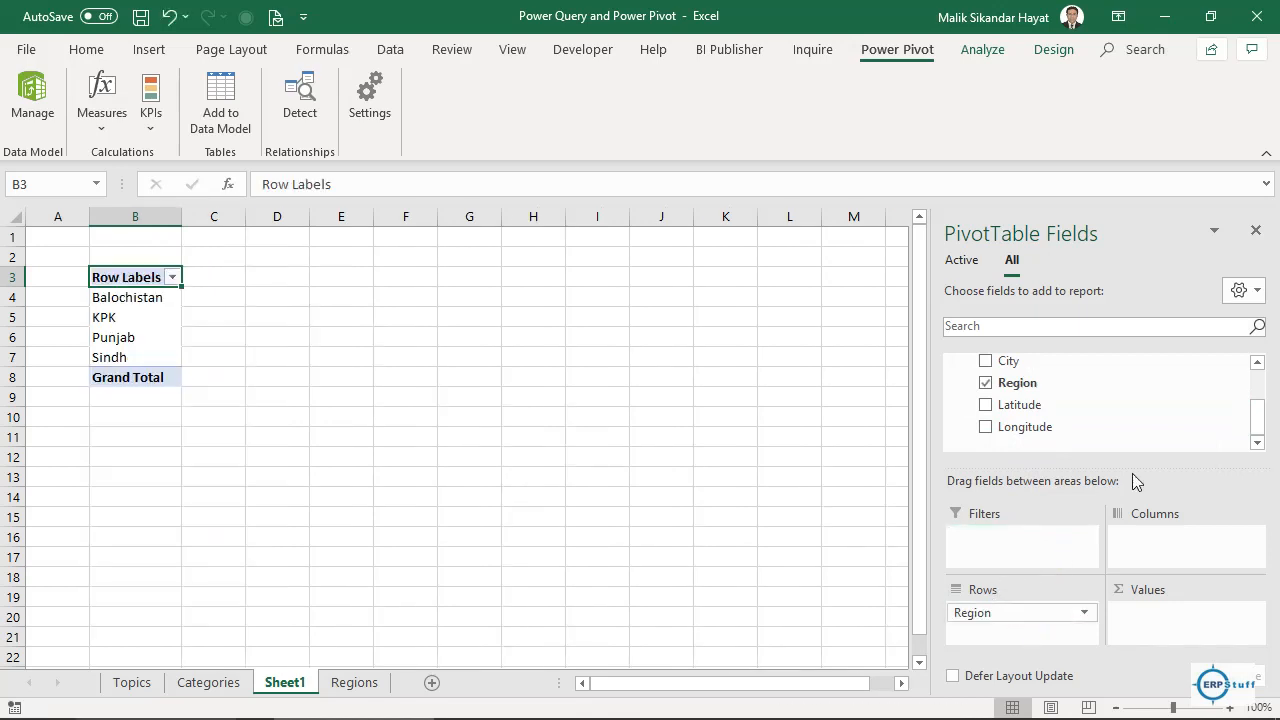
{"action": "left_click_drag", "start_coordinate": [1259, 423], "coordinate": [1260, 385]}
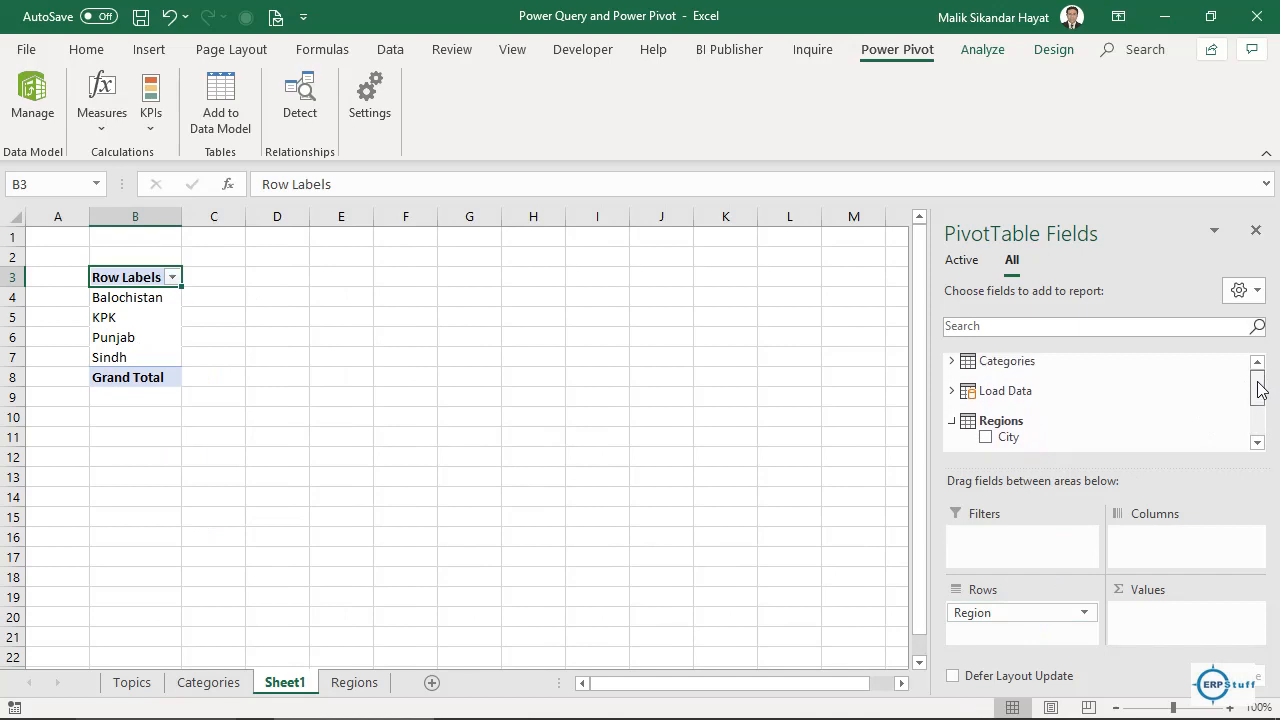
{"action": "left_click", "coordinate": [952, 362]}
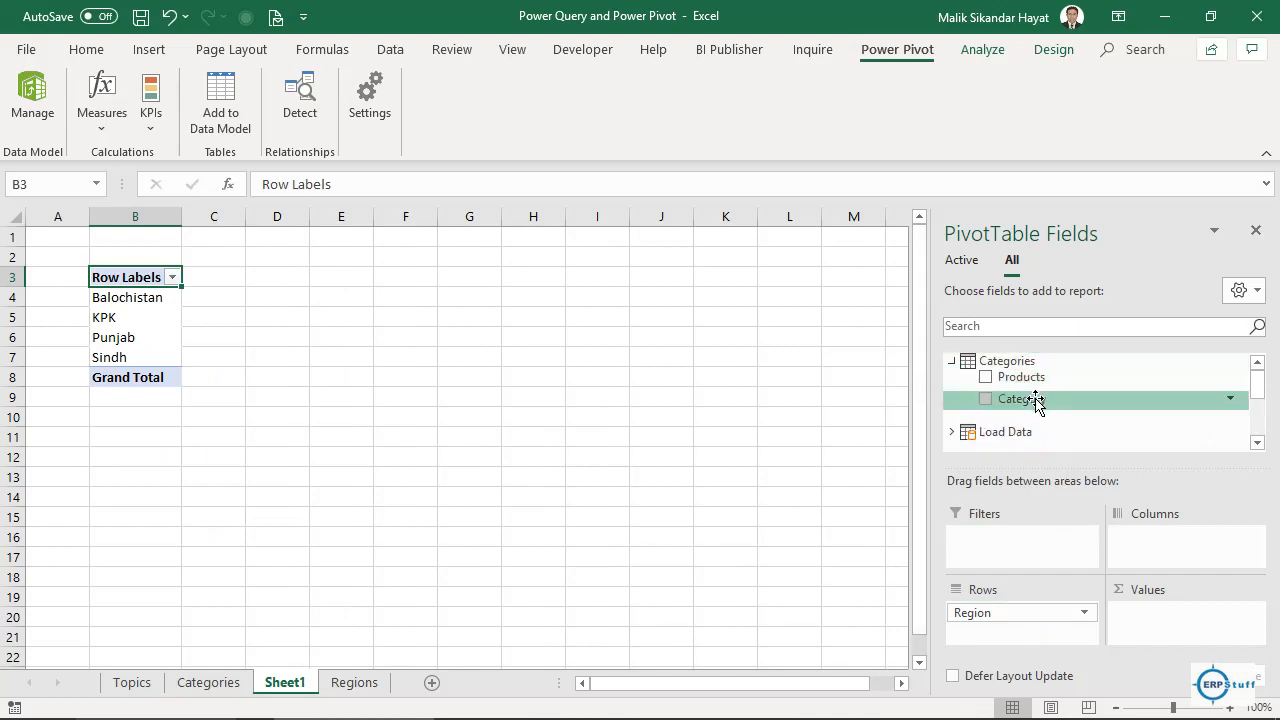
{"action": "left_click_drag", "start_coordinate": [1006, 622], "coordinate": [1007, 624]}
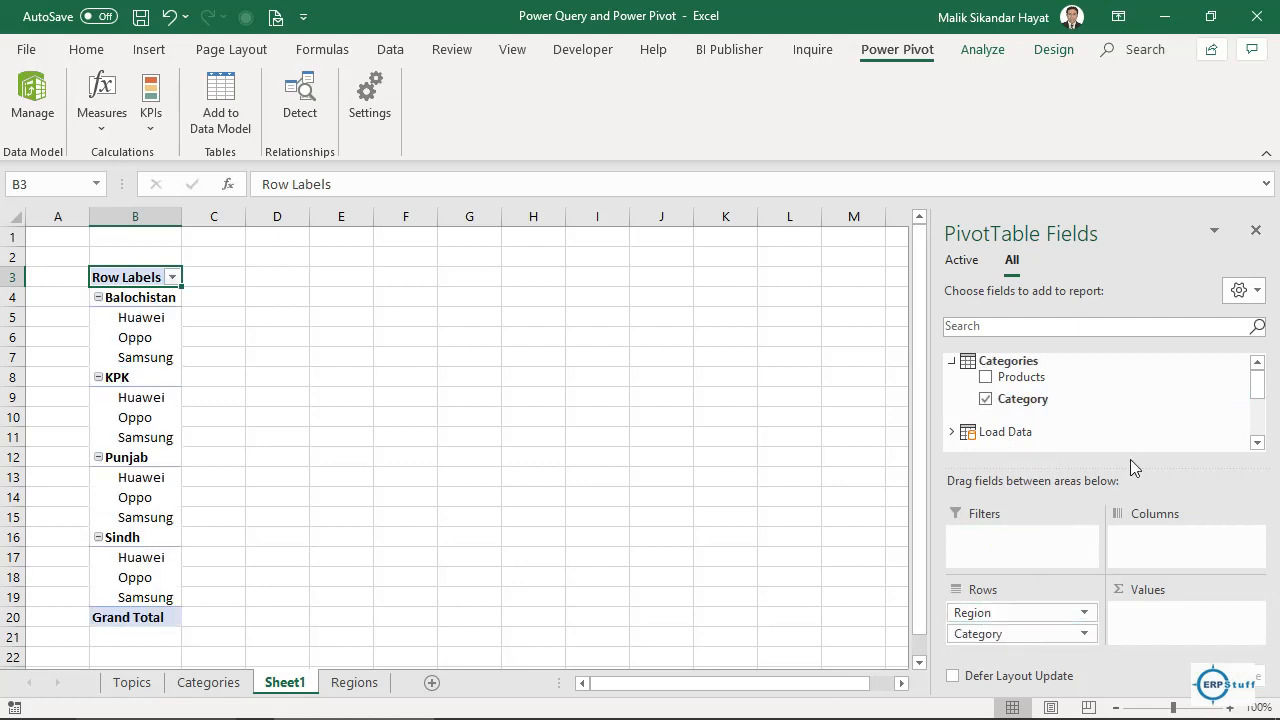
Add Total_Orders, Total_Quantity and Total_Amount to the pivot Values.
{"action": "left_click", "coordinate": [954, 432]}
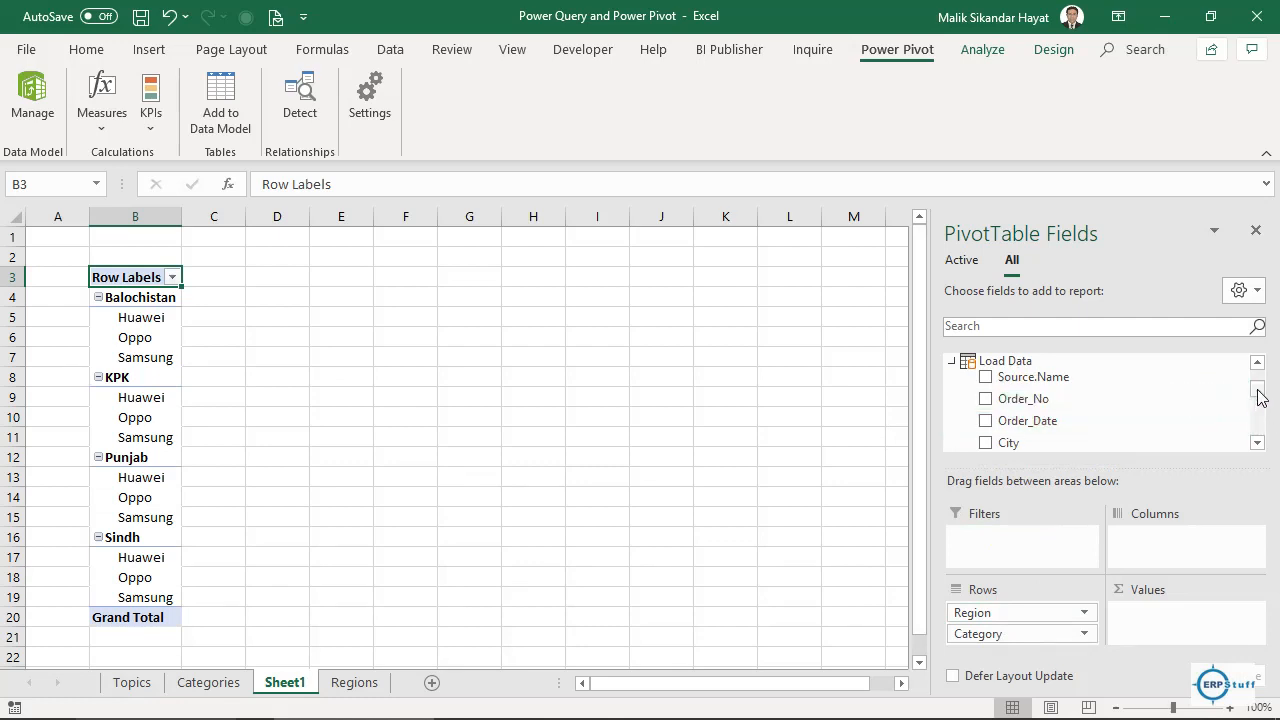
{"action": "left_click_drag", "start_coordinate": [1258, 397], "coordinate": [1258, 418]}
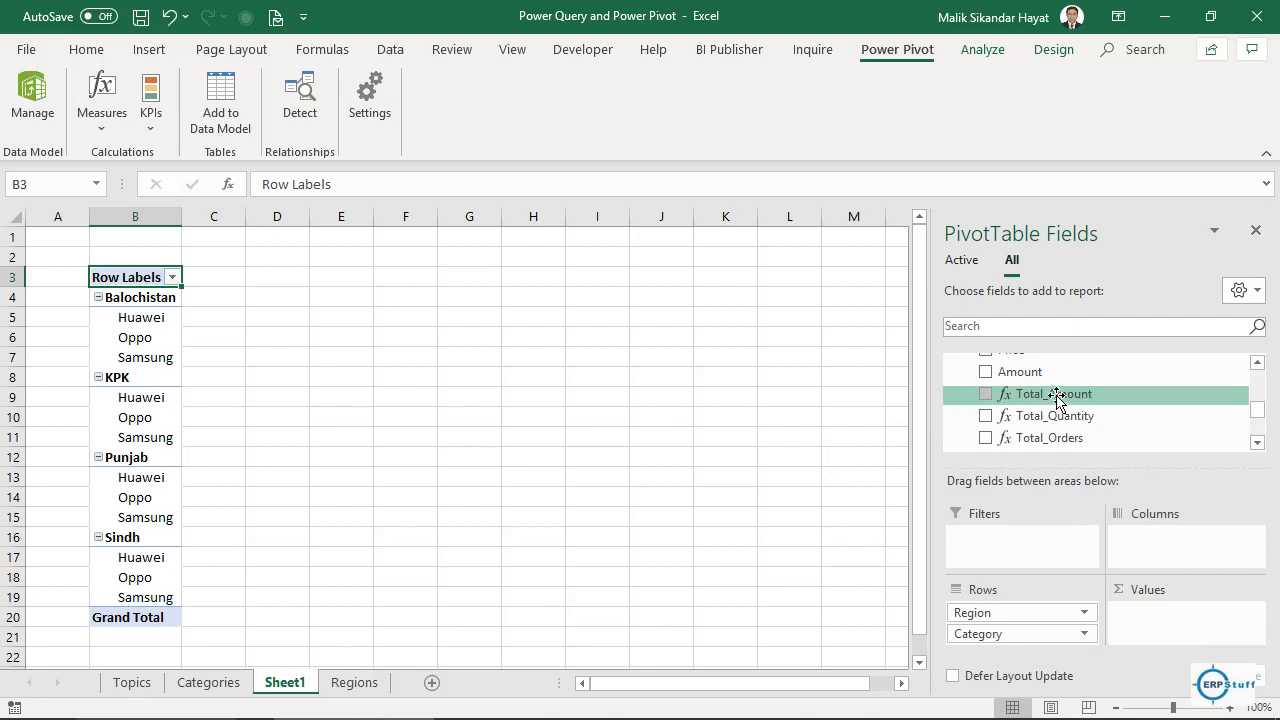
{"action": "left_click_drag", "start_coordinate": [1057, 397], "coordinate": [1162, 612]}
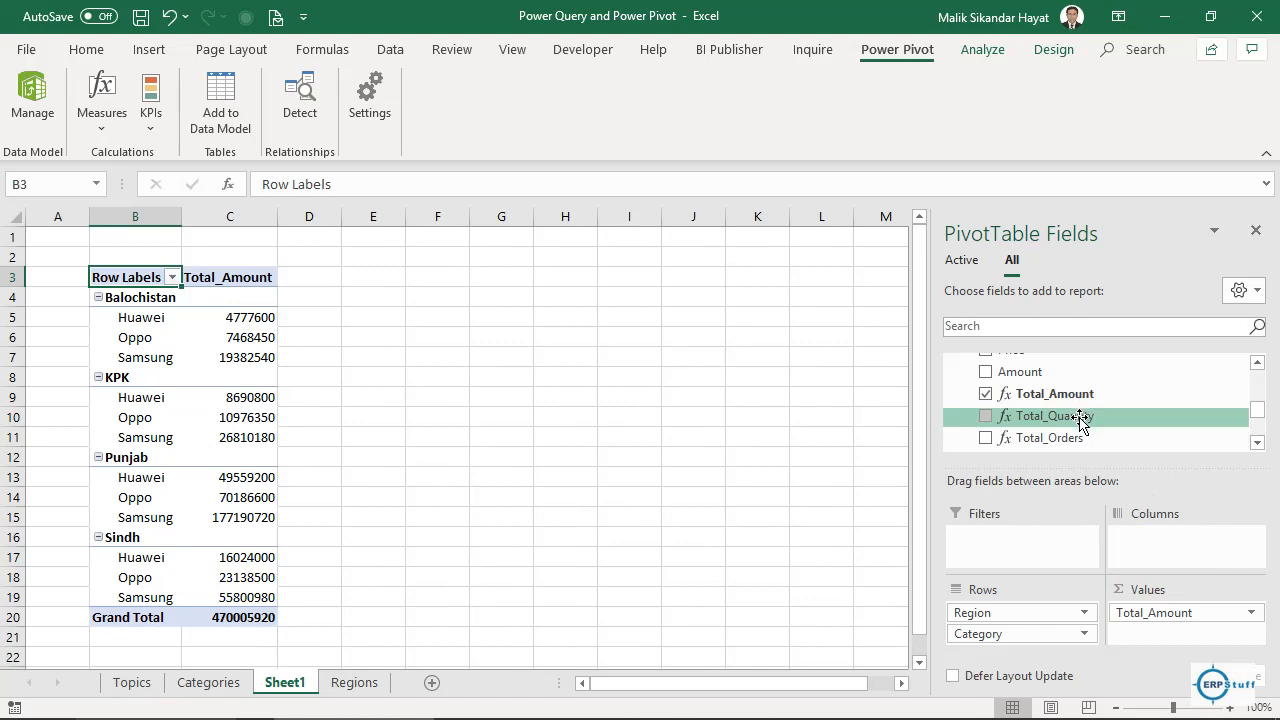
{"action": "left_click_drag", "start_coordinate": [1084, 413], "coordinate": [1160, 604]}
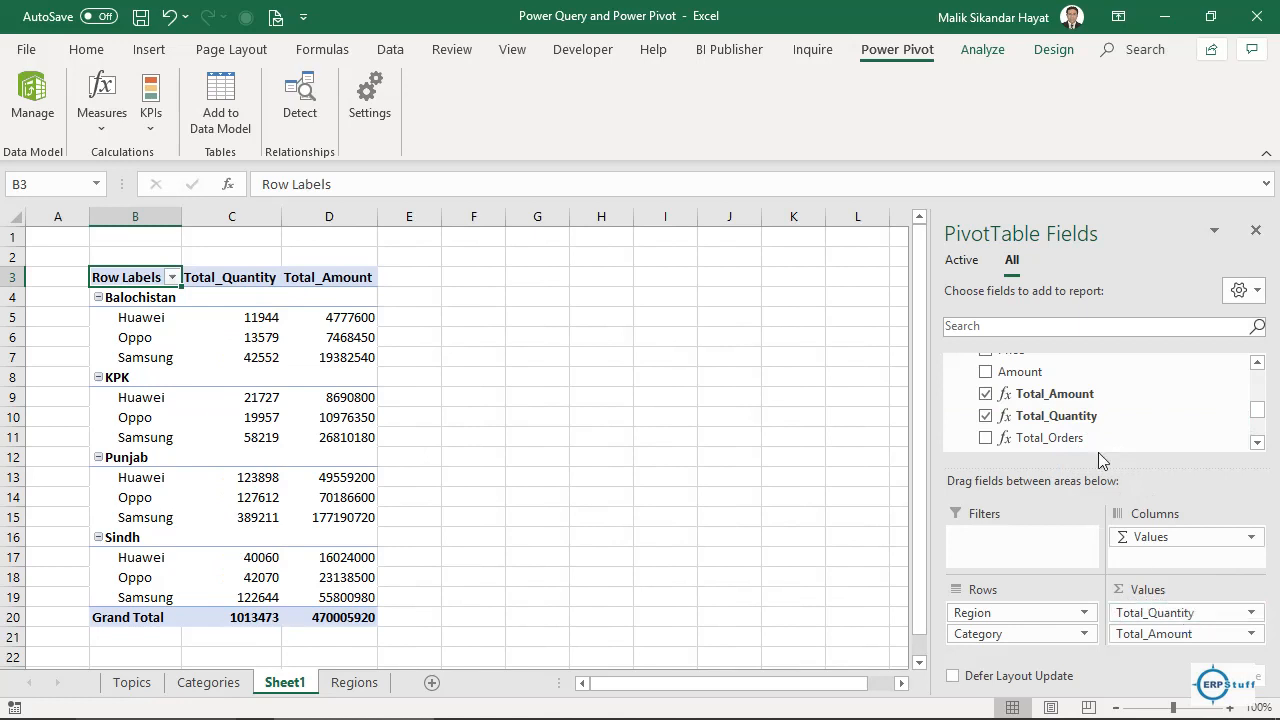
{"action": "left_click_drag", "start_coordinate": [1055, 440], "coordinate": [1165, 612]}
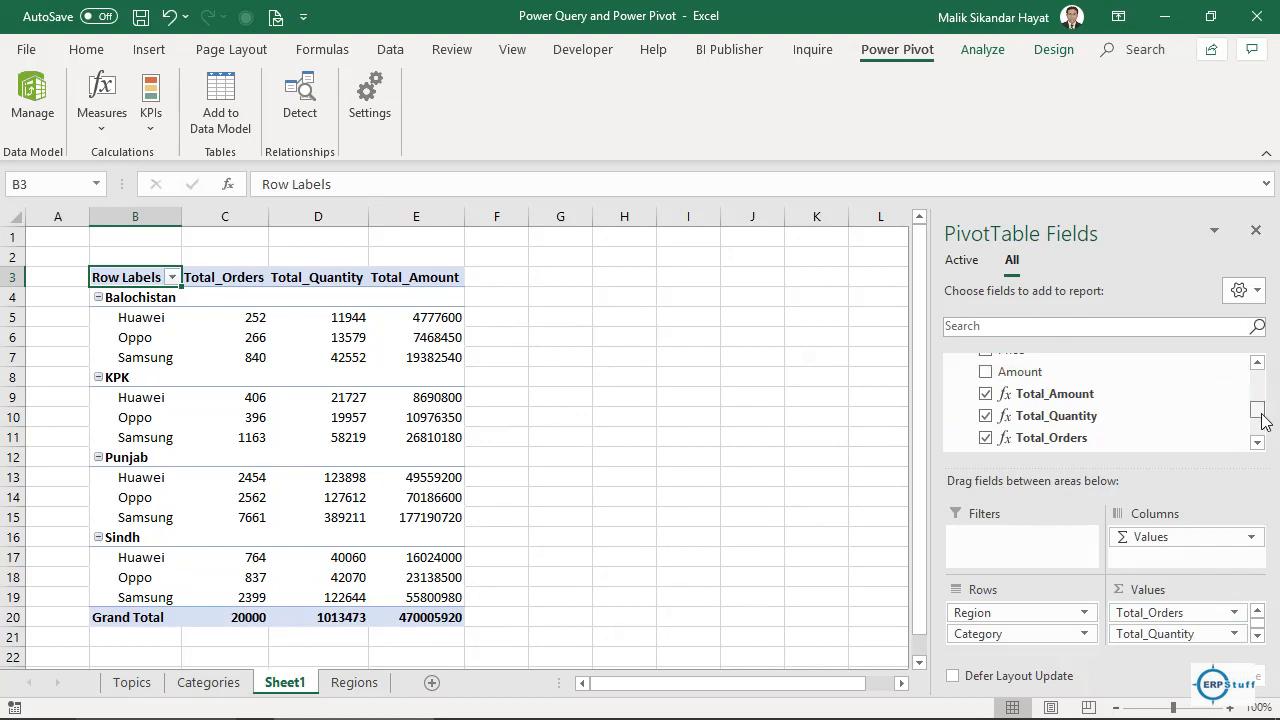
{"action": "mouse_move", "coordinate": [1258, 414]}
{"action": "left_mouse_down"}
{"action": "mouse_move", "coordinate": [1262, 450]}
{"action": "mouse_move", "coordinate": [1260, 389]}
{"action": "left_mouse_up"}
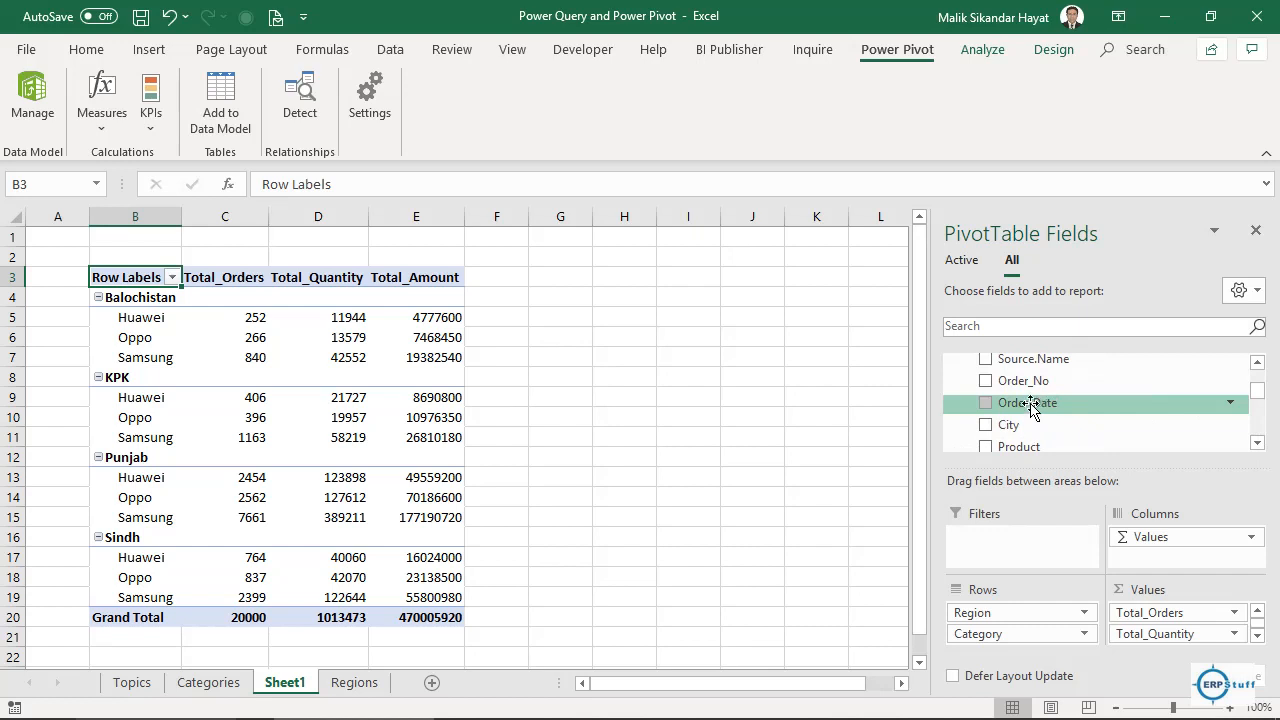
Add Order_Date to the pivot and move it from Columns to the top of Rows above Region.
{"action": "left_click", "coordinate": [986, 403]}
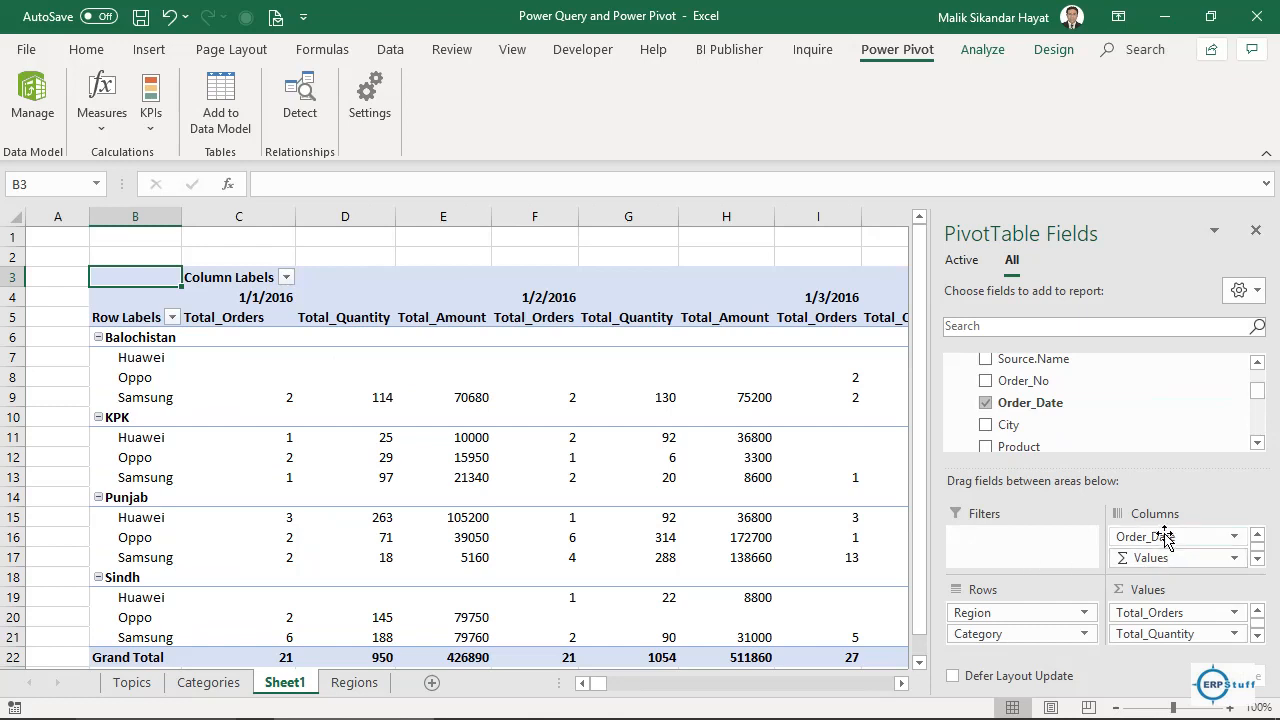
{"action": "left_click_drag", "start_coordinate": [1160, 537], "coordinate": [1022, 612]}
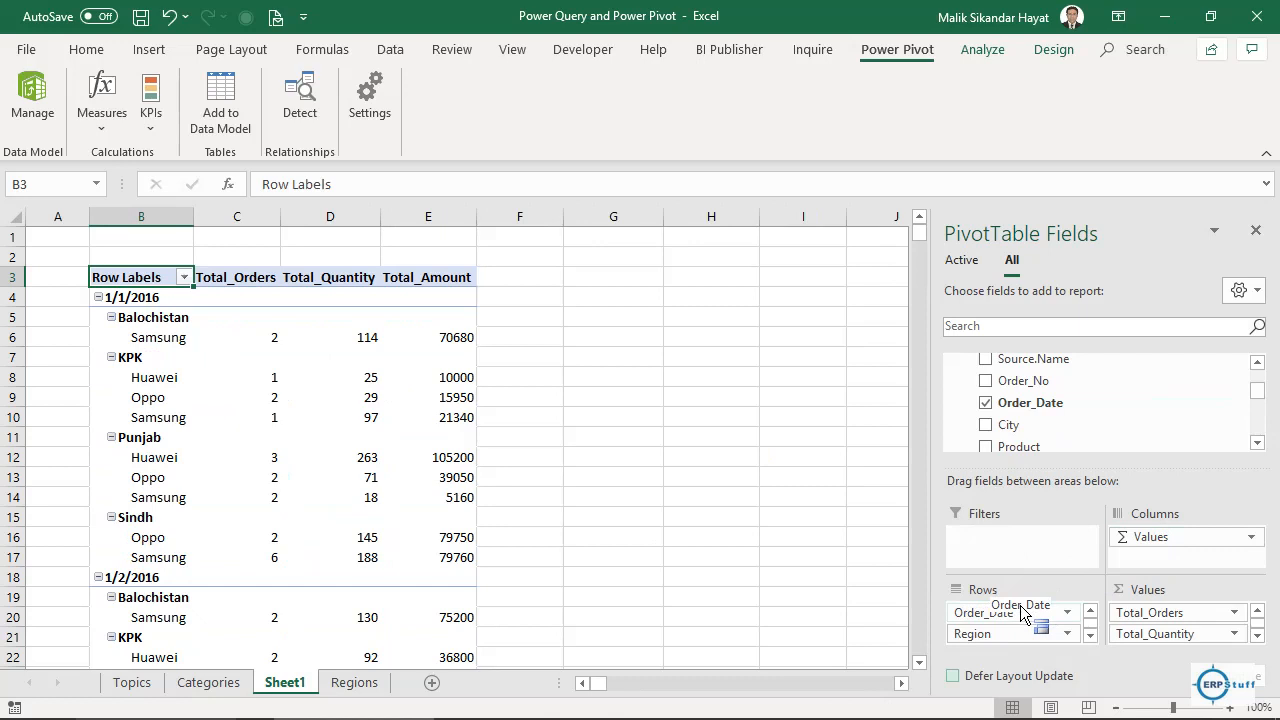
{"action": "left_click_drag", "start_coordinate": [1022, 612], "coordinate": [1076, 614]}
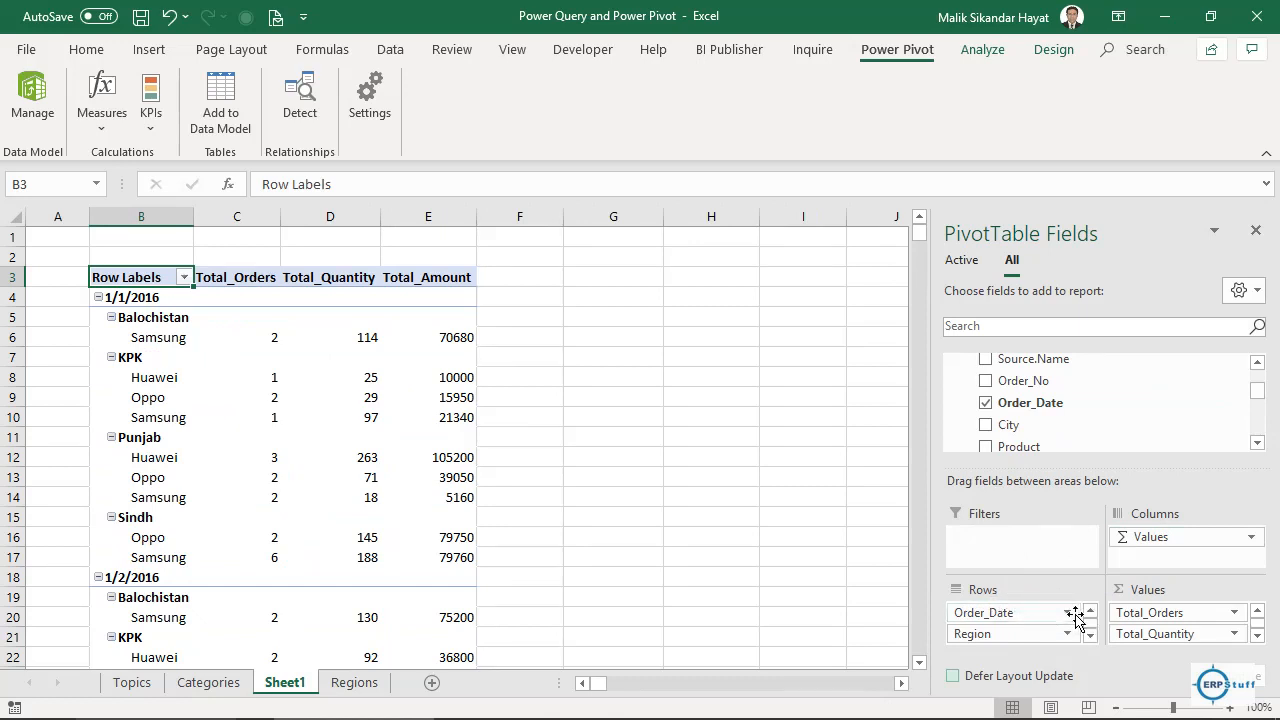
{"action": "left_click", "coordinate": [1068, 613]}
{"action": "left_click", "coordinate": [1070, 614]}
{"action": "left_click", "coordinate": [1034, 613]}
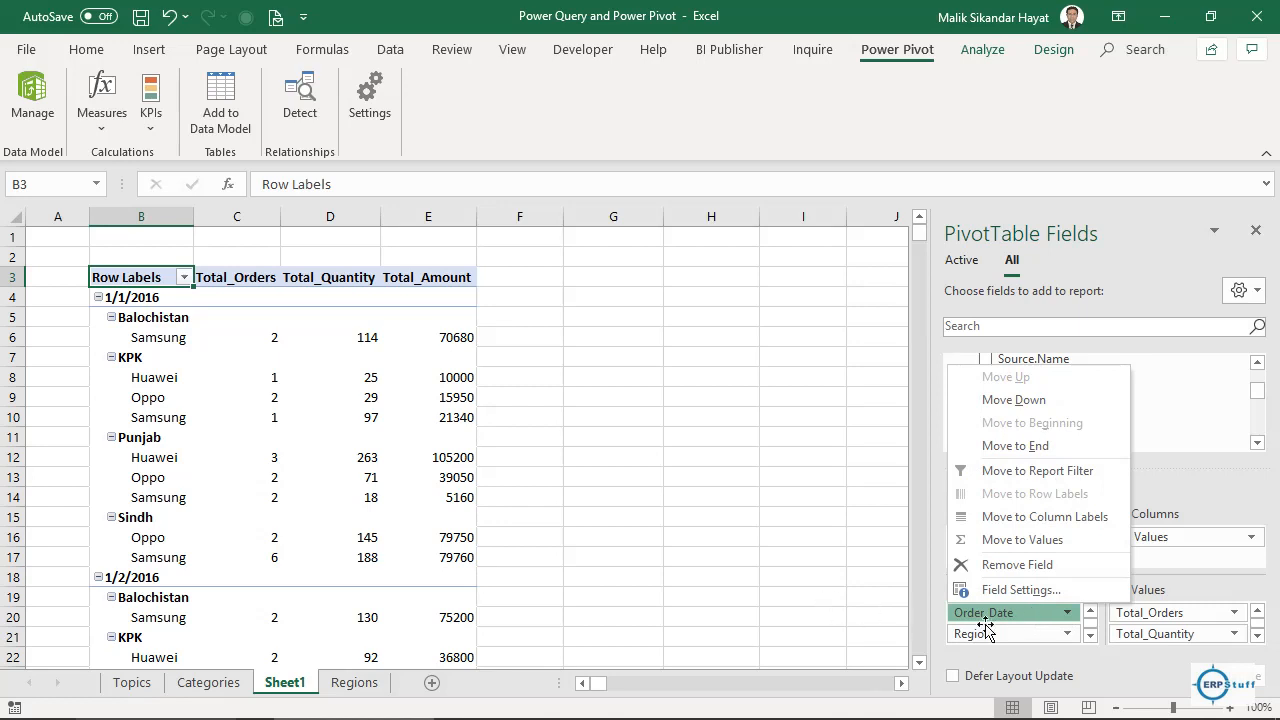
{"action": "left_click", "coordinate": [1068, 614]}
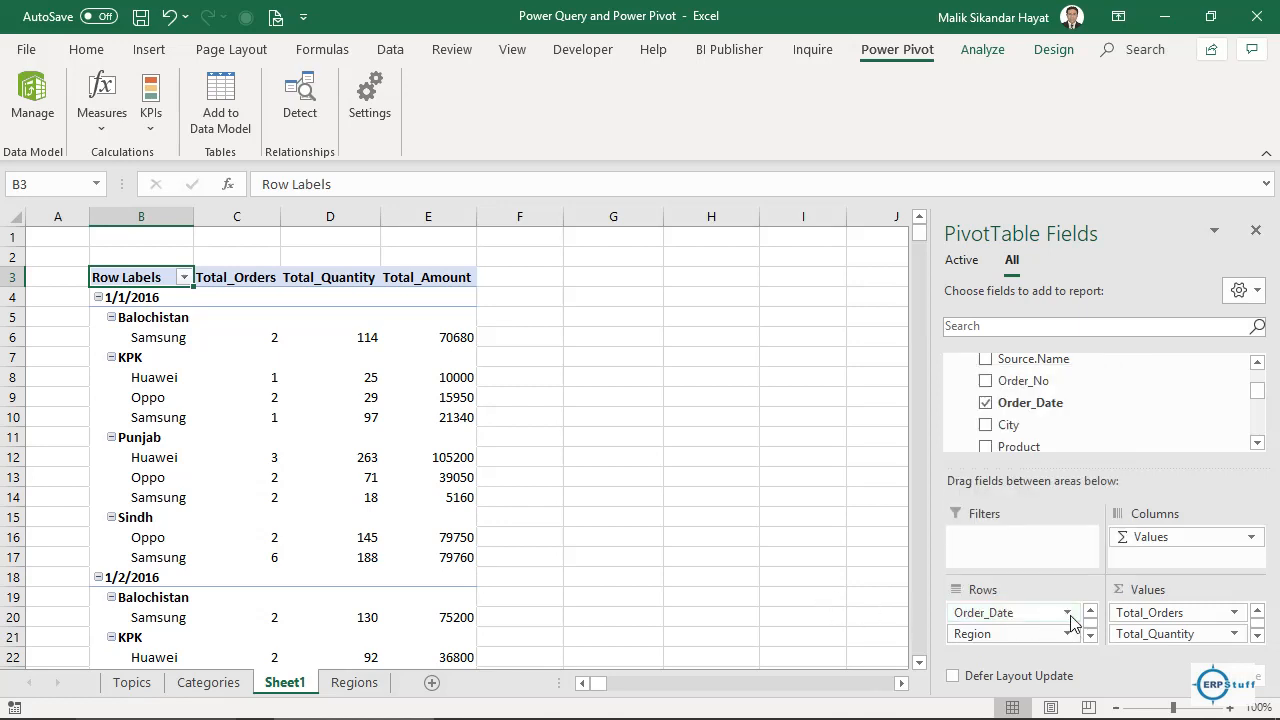
{"action": "left_click", "coordinate": [1070, 621]}
{"action": "left_click", "coordinate": [1070, 621]}
{"action": "left_click", "coordinate": [594, 301]}
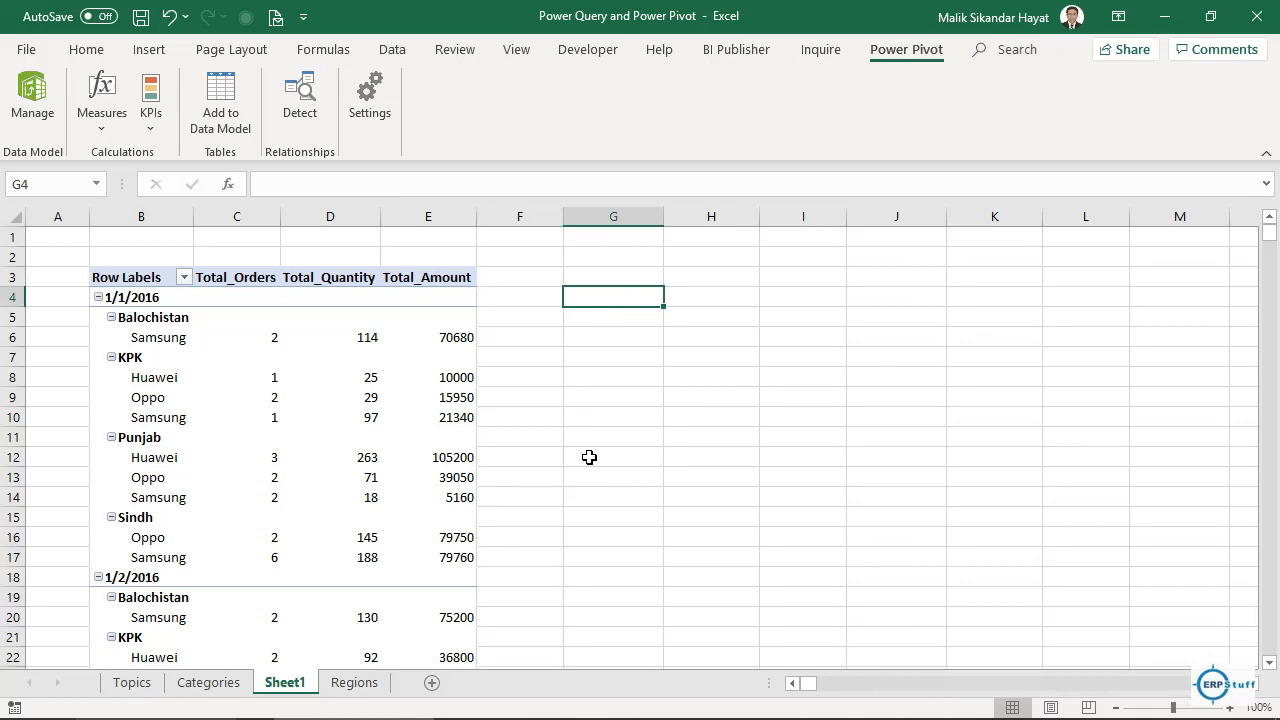
Type 1–4 across row 4 from G4, then delete and retype several of those entries.
{"action": "type", "text": "1"}
{"action": "key", "text": "Tab"}
{"action": "type", "text": "2"}
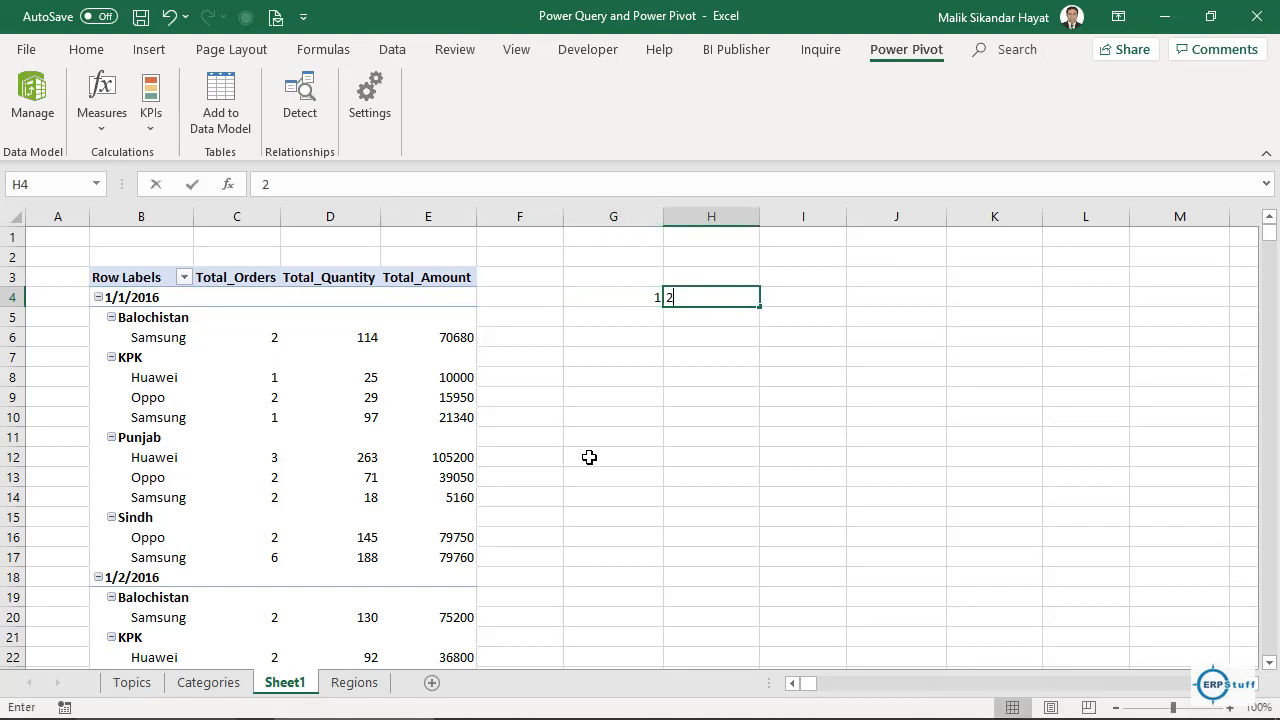
{"action": "key", "text": "Tab"}
{"action": "type", "text": "3"}
{"action": "key", "text": "Tab"}
{"action": "type", "text": "4"}
{"action": "key", "text": "Down"}
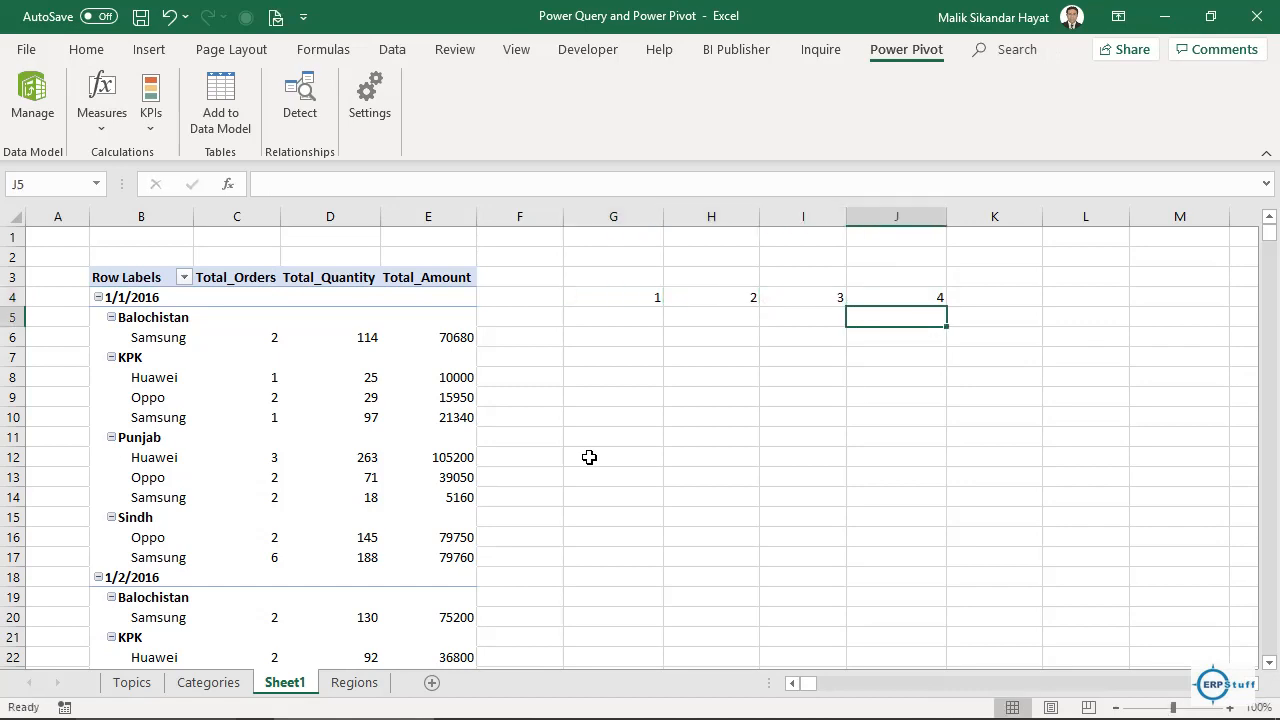
{"action": "key", "text": "Up"}
{"action": "key", "text": "Down"}
{"action": "key", "text": "Left"}
{"action": "key", "text": "Left"}
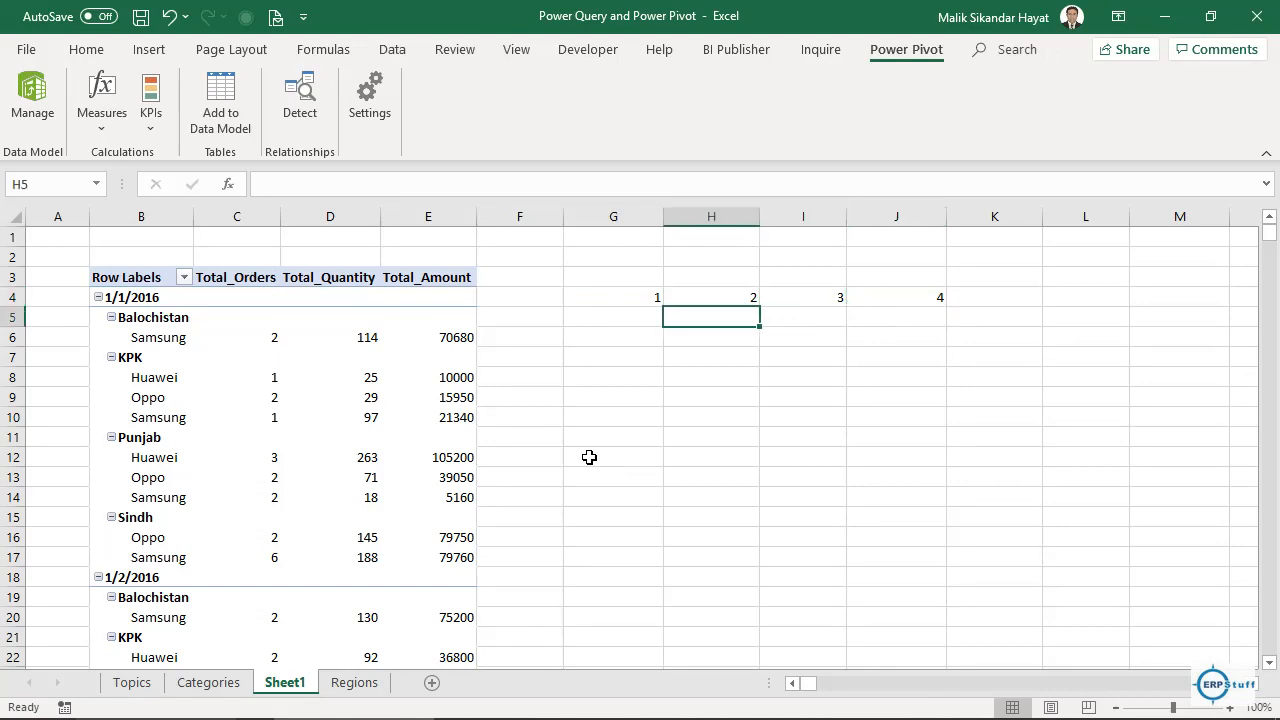
{"action": "key", "text": "Up"}
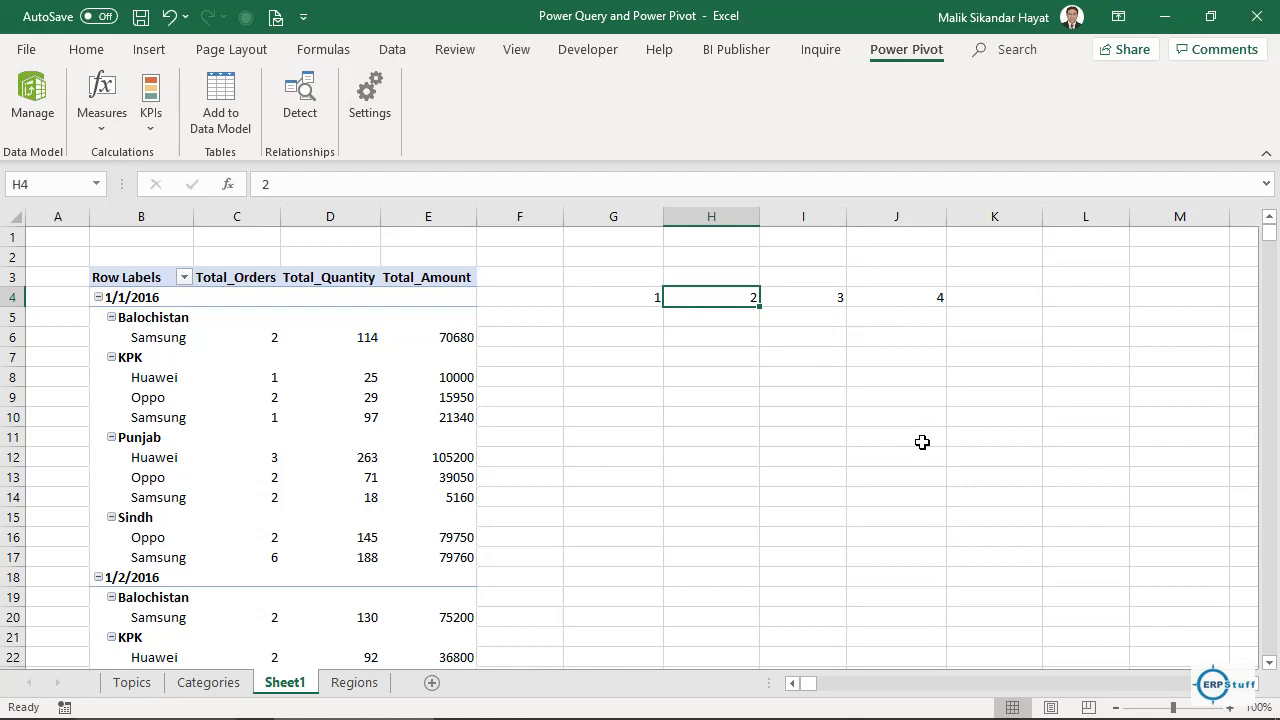
{"action": "key", "text": "Delete"}
{"action": "key", "text": "Right"}
{"action": "key", "text": "Delete"}
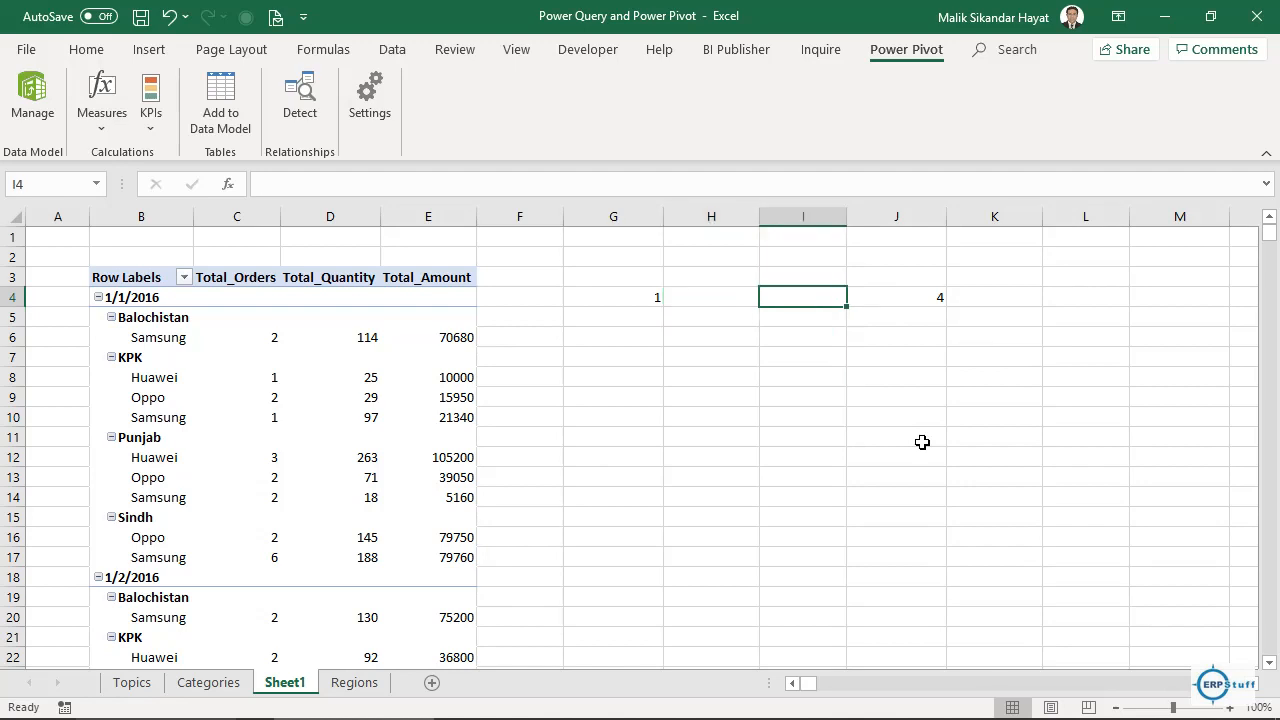
{"action": "left_click", "coordinate": [736, 302]}
{"action": "type", "text": "4"}
{"action": "key", "text": "Return"}
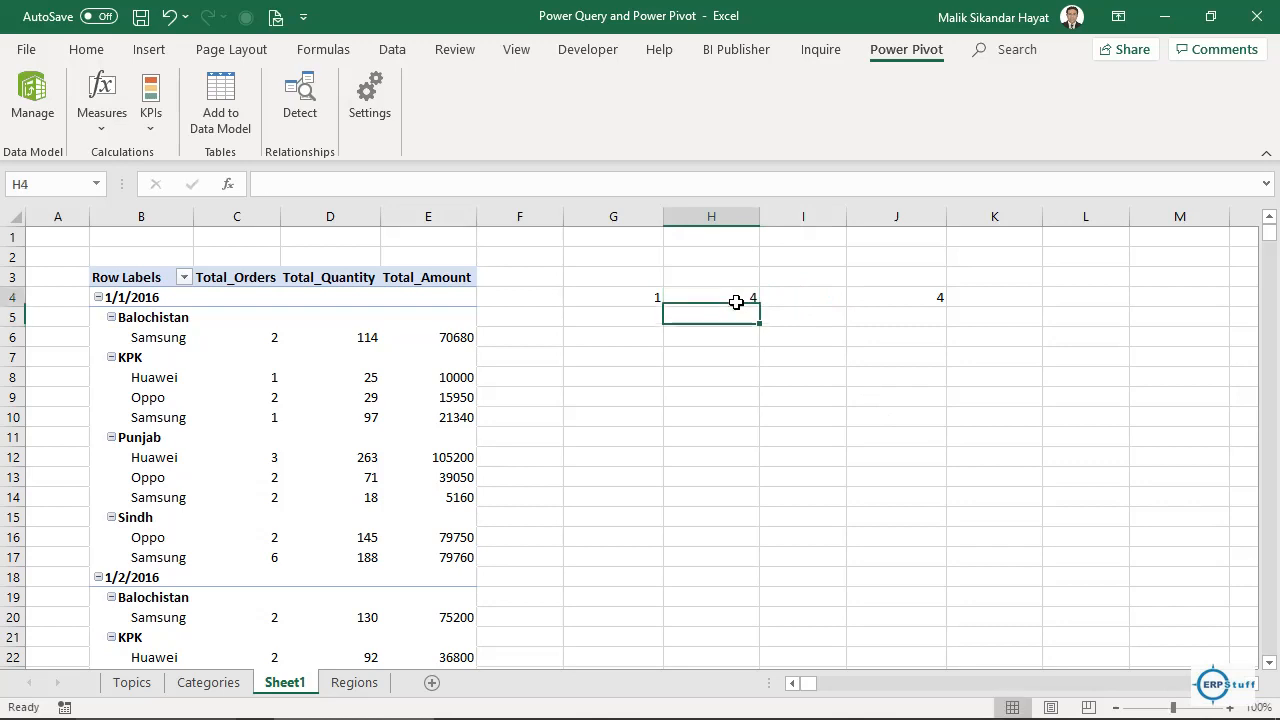
{"action": "key", "text": "Up"}
{"action": "key", "text": "Right"}
{"action": "key", "text": "Right"}
{"action": "key", "text": "Delete"}
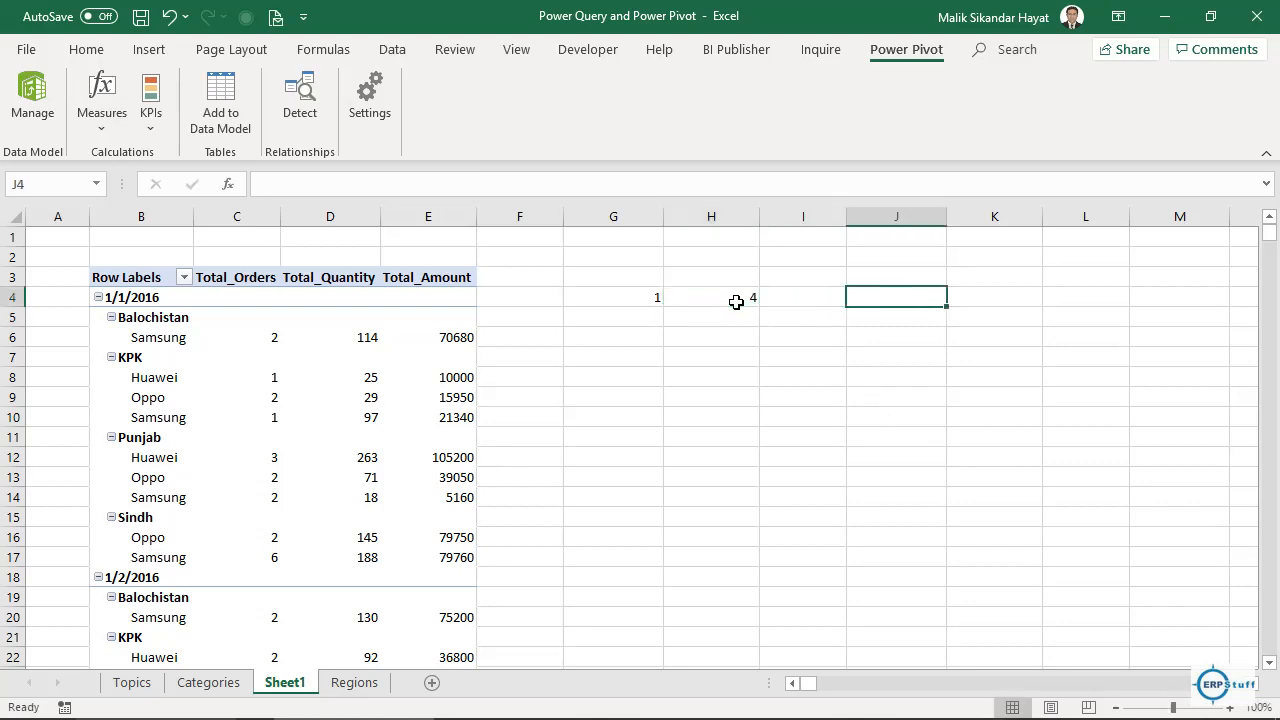
Enter 1–5 across row 3 from G3, then clear them and the leftover row 4 values.
{"action": "left_click", "coordinate": [614, 274]}
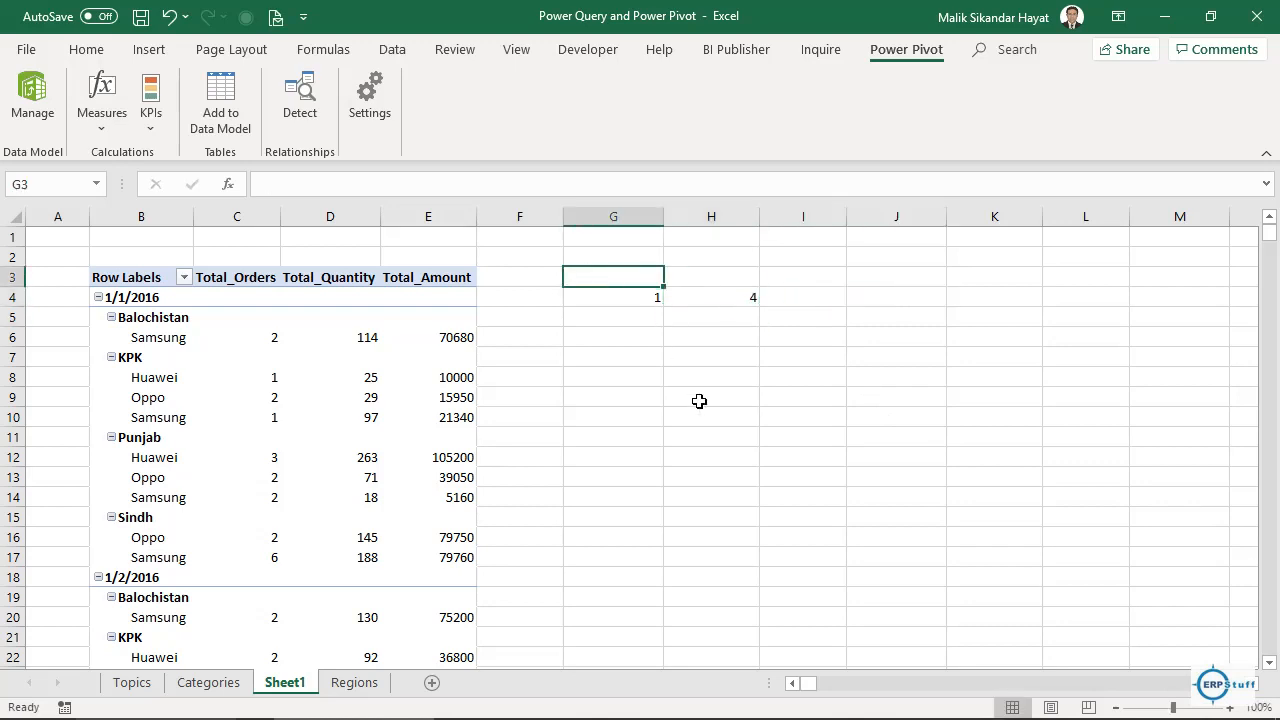
{"action": "type", "text": "1\t2"}
{"action": "key", "text": "Tab"}
{"action": "type", "text": "3"}
{"action": "key", "text": "Tab"}
{"action": "type", "text": "4"}
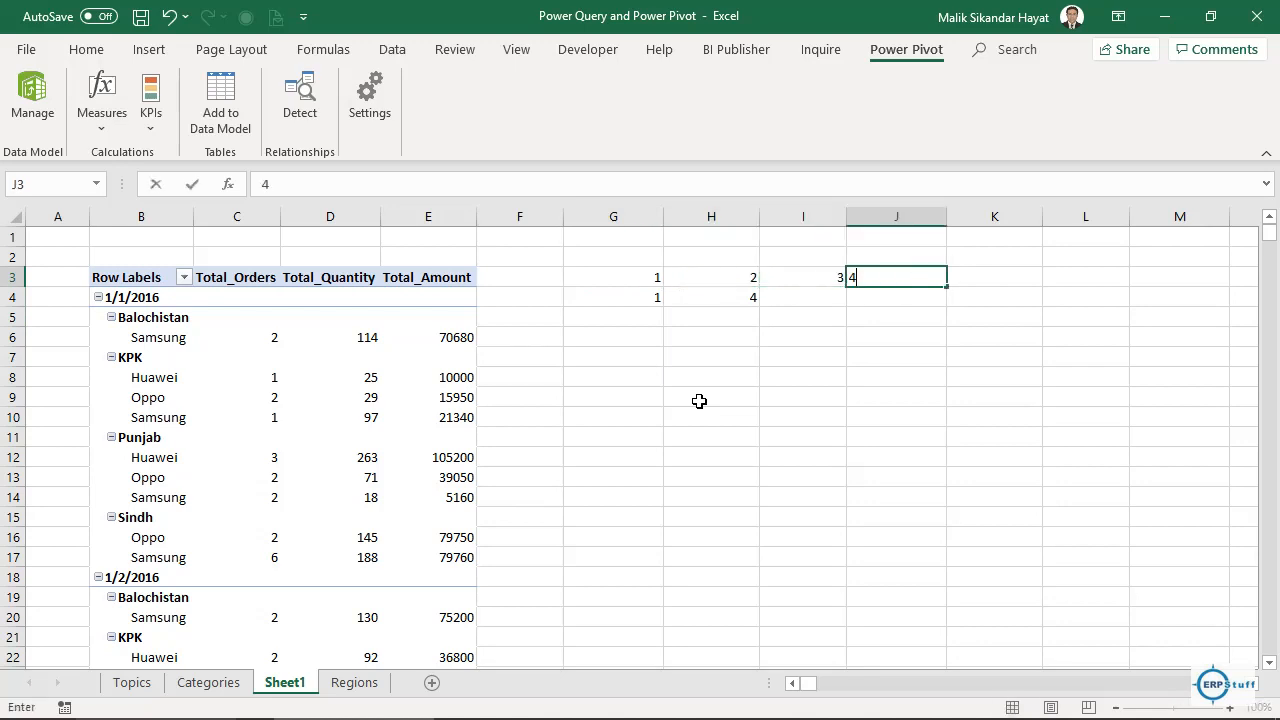
{"action": "key", "text": "Tab"}
{"action": "type", "text": "5"}
{"action": "key", "text": "Left"}
{"action": "key", "text": "Left"}
{"action": "key", "text": "Left"}
{"action": "key", "text": "Left"}
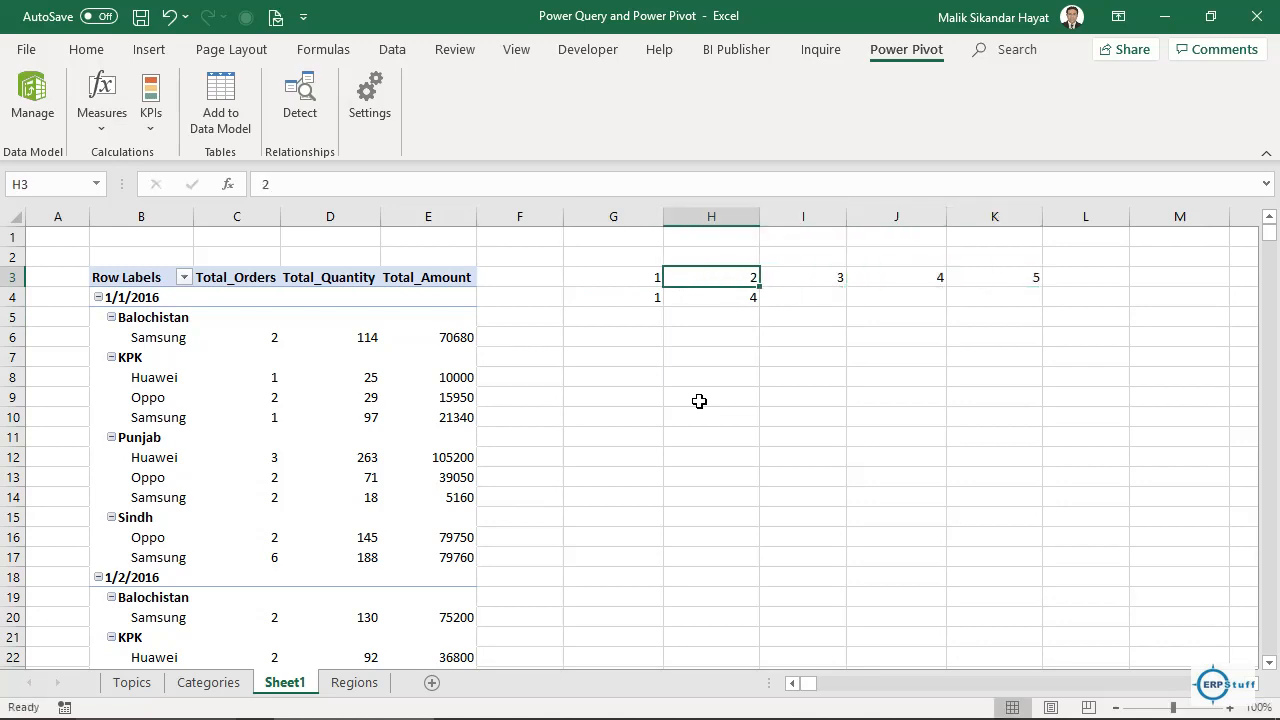
{"action": "key", "text": "shift+Right"}
{"action": "key", "text": "shift+Right"}
{"action": "key", "text": "shift+Right"}
{"action": "key", "text": "shift+Right"}
{"action": "key", "text": "shift+Right"}
{"action": "key", "text": "Delete"}
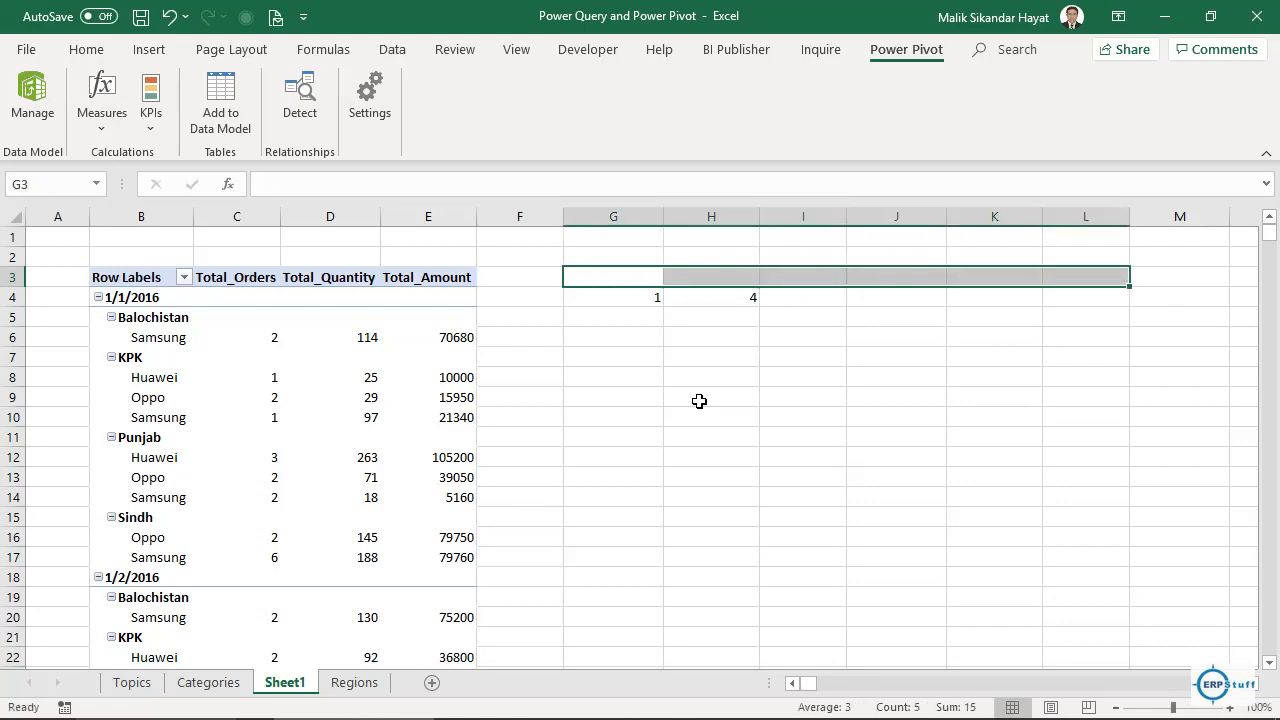
{"action": "key", "text": "Down"}
{"action": "key", "text": "shift+Right"}
{"action": "key", "text": "Delete"}
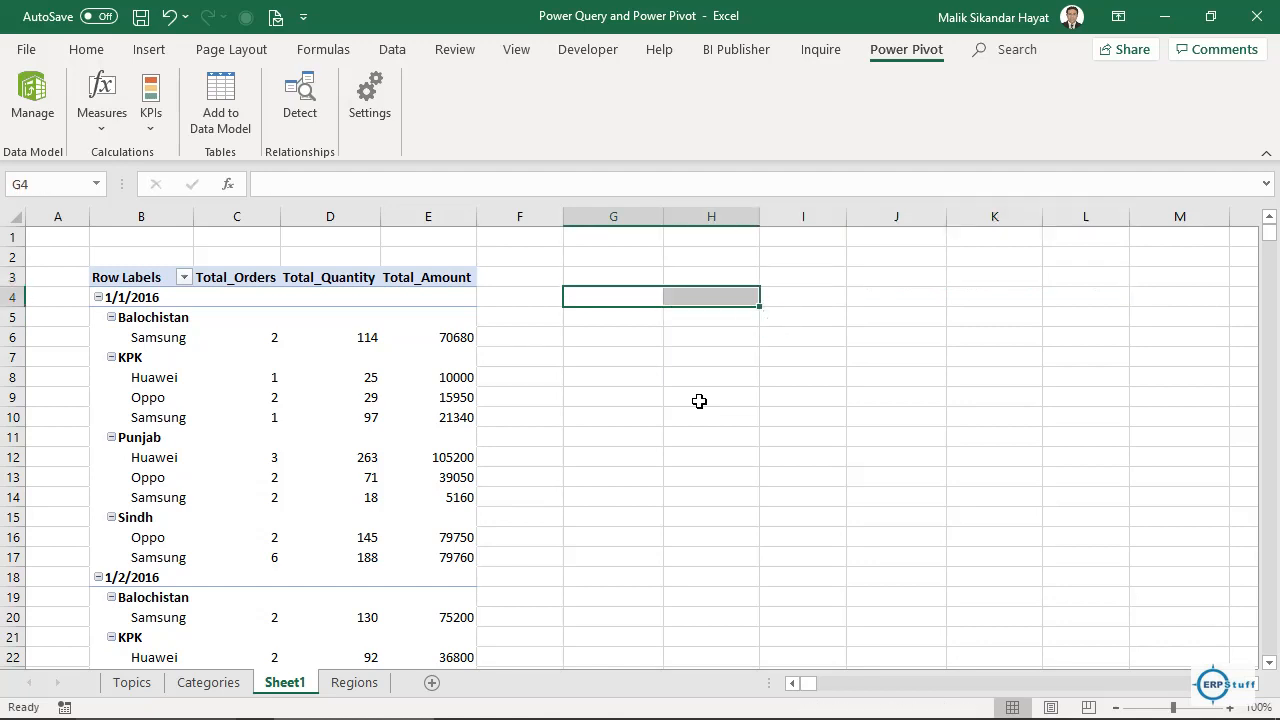
{"action": "key", "text": "shift+Left"}
Enter Sat in G4 and Sun in H4, then select both cells to extend the weekday series.
{"action": "type", "text": "Sa"}
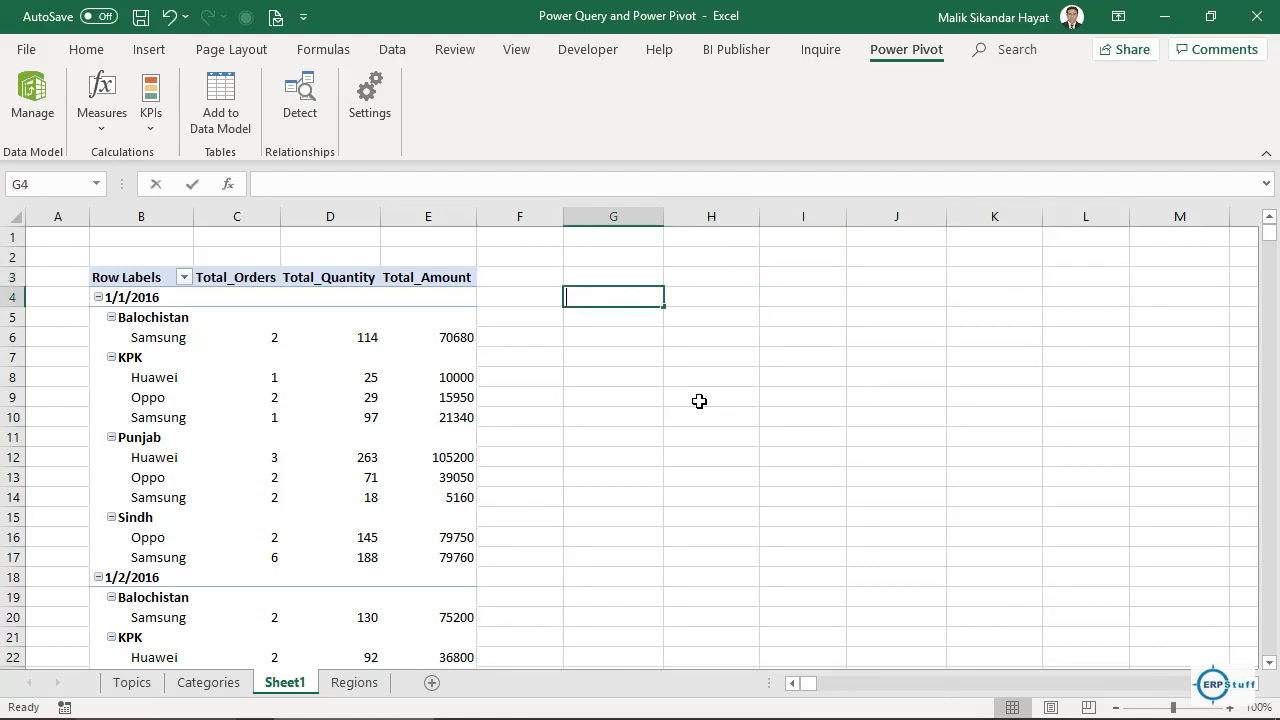
{"action": "type", "text": "t"}
{"action": "key", "text": "Tab"}
{"action": "type", "text": "Saun"}
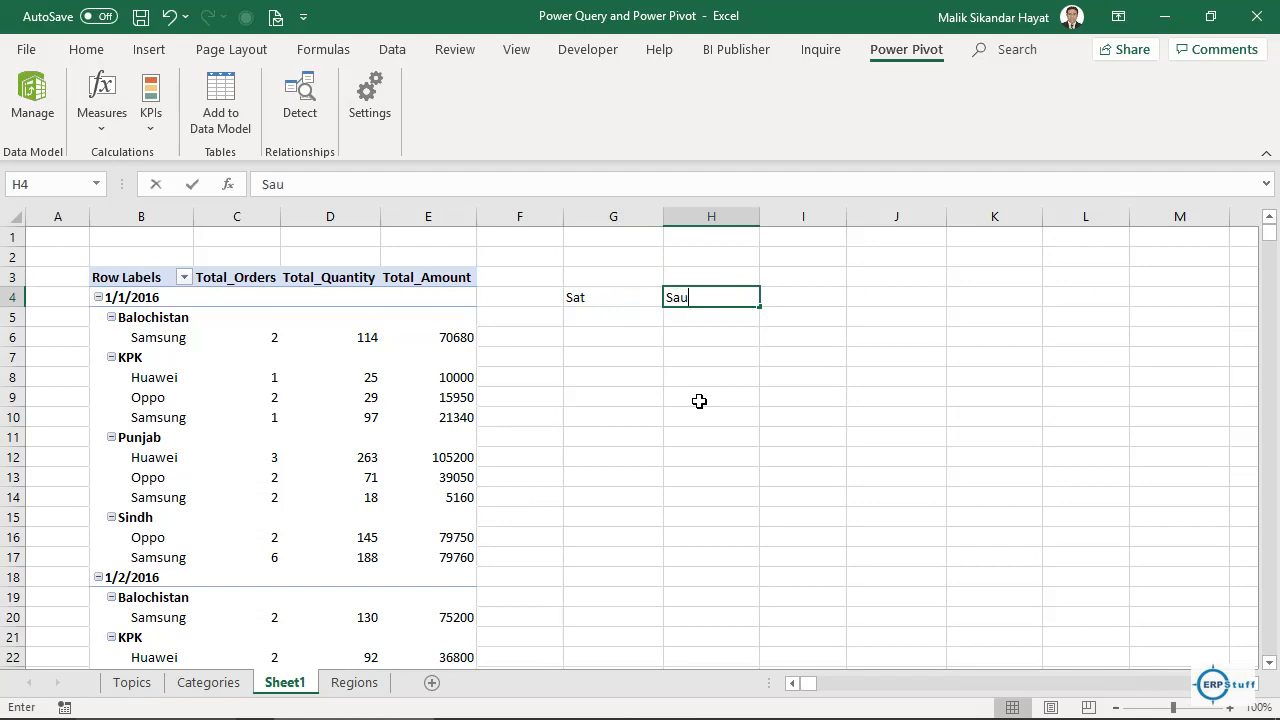
{"action": "key", "text": "BackSpace"}
{"action": "key", "text": "BackSpace"}
{"action": "key", "text": "BackSpace"}
{"action": "type", "text": "un"}
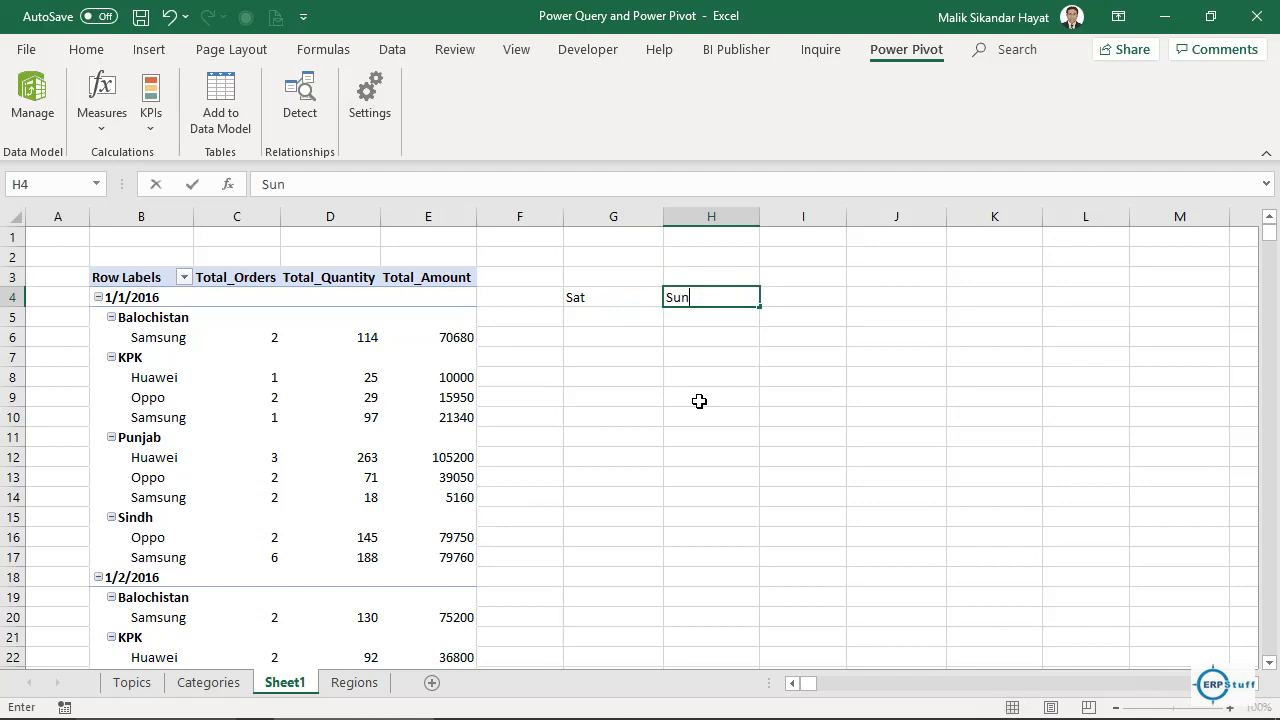
{"action": "key", "text": "Tab"}
{"action": "left_click", "coordinate": [648, 306]}
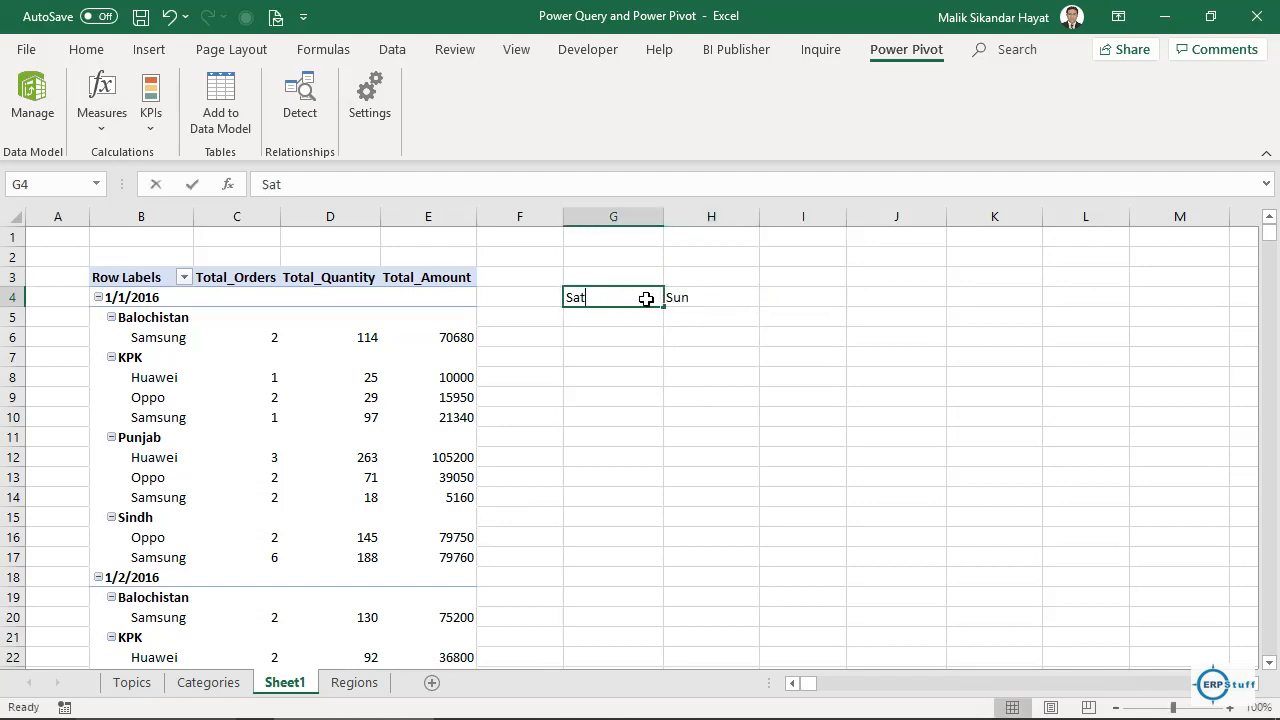
{"action": "key", "text": "F2"}
{"action": "left_click", "coordinate": [625, 342]}
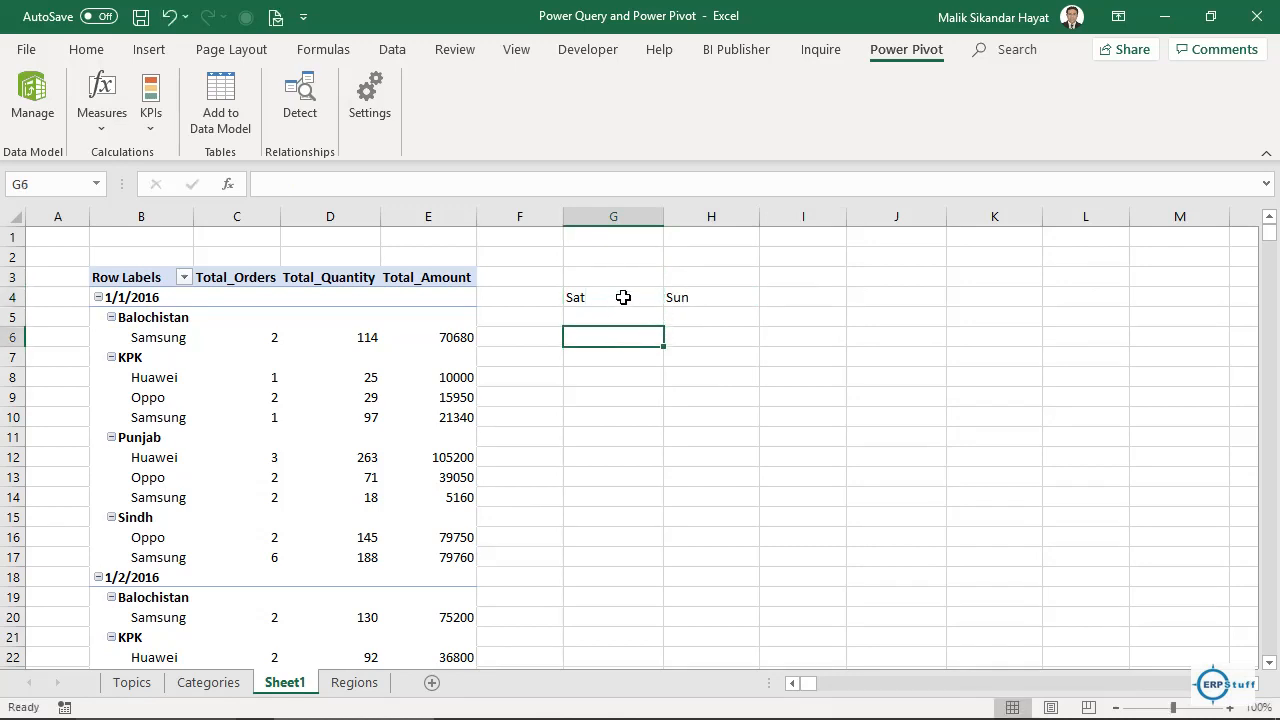
{"action": "left_click_drag", "start_coordinate": [623, 294], "coordinate": [1198, 293]}
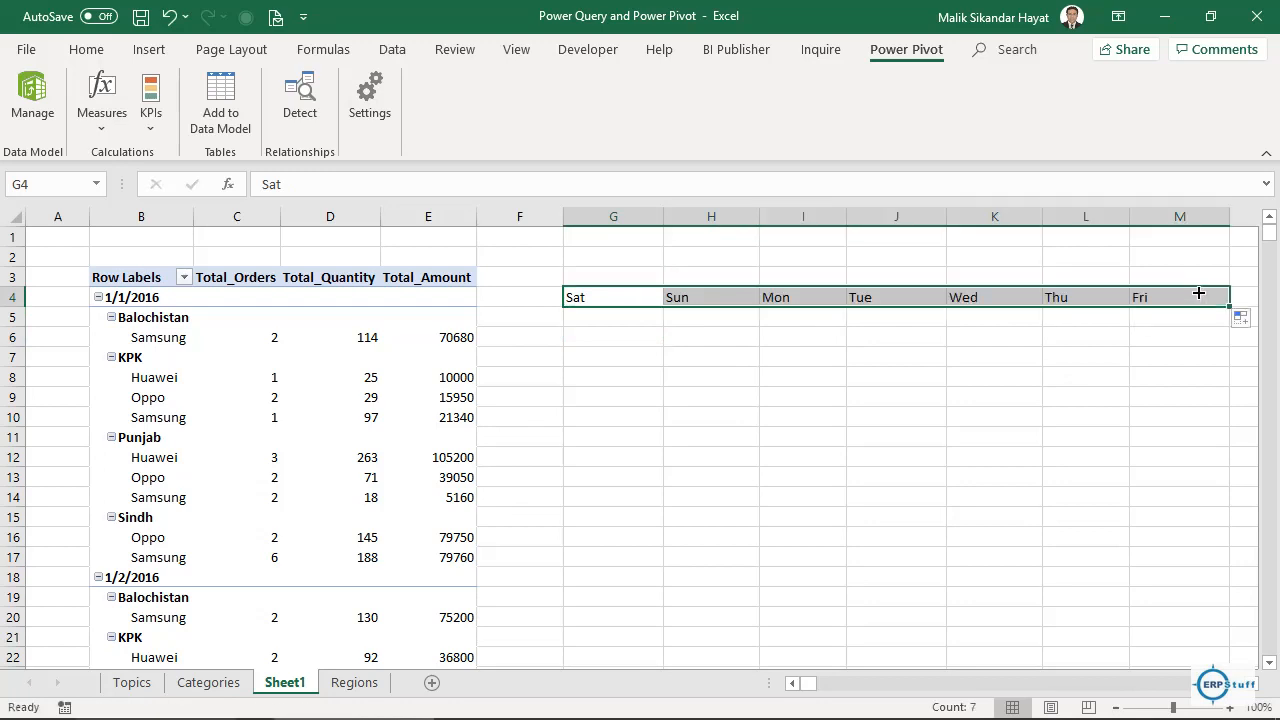
Delete Tue from J4 and shift Wed, Thu and Fri left into J4:L4.
{"action": "left_click", "coordinate": [862, 298]}
{"action": "key", "text": "Delete"}
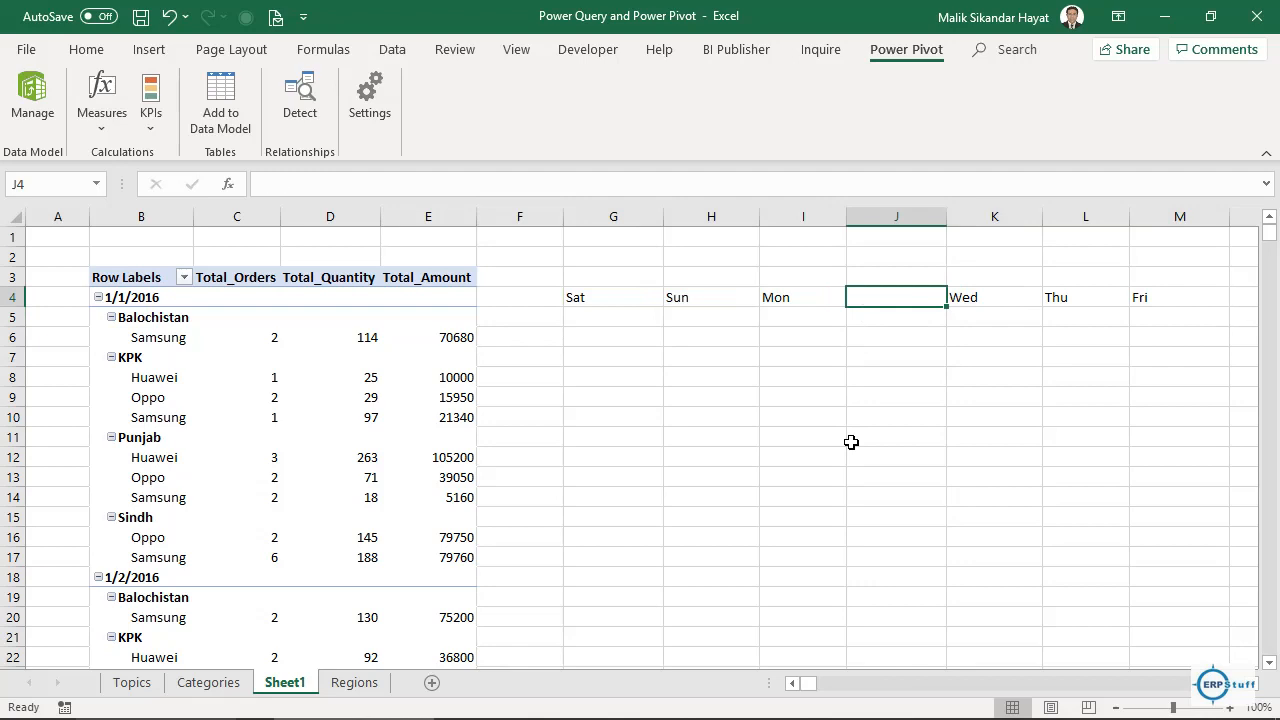
{"action": "left_click", "coordinate": [989, 301]}
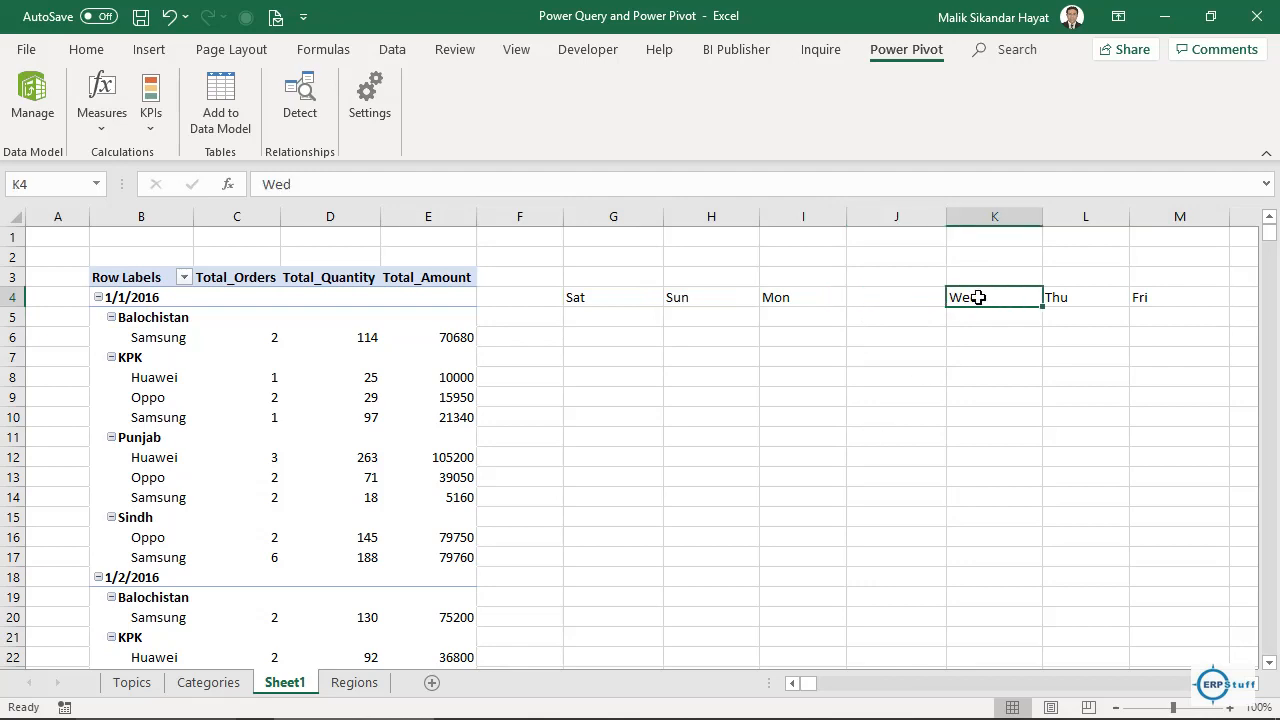
{"action": "left_click_drag", "start_coordinate": [989, 301], "coordinate": [1140, 296]}
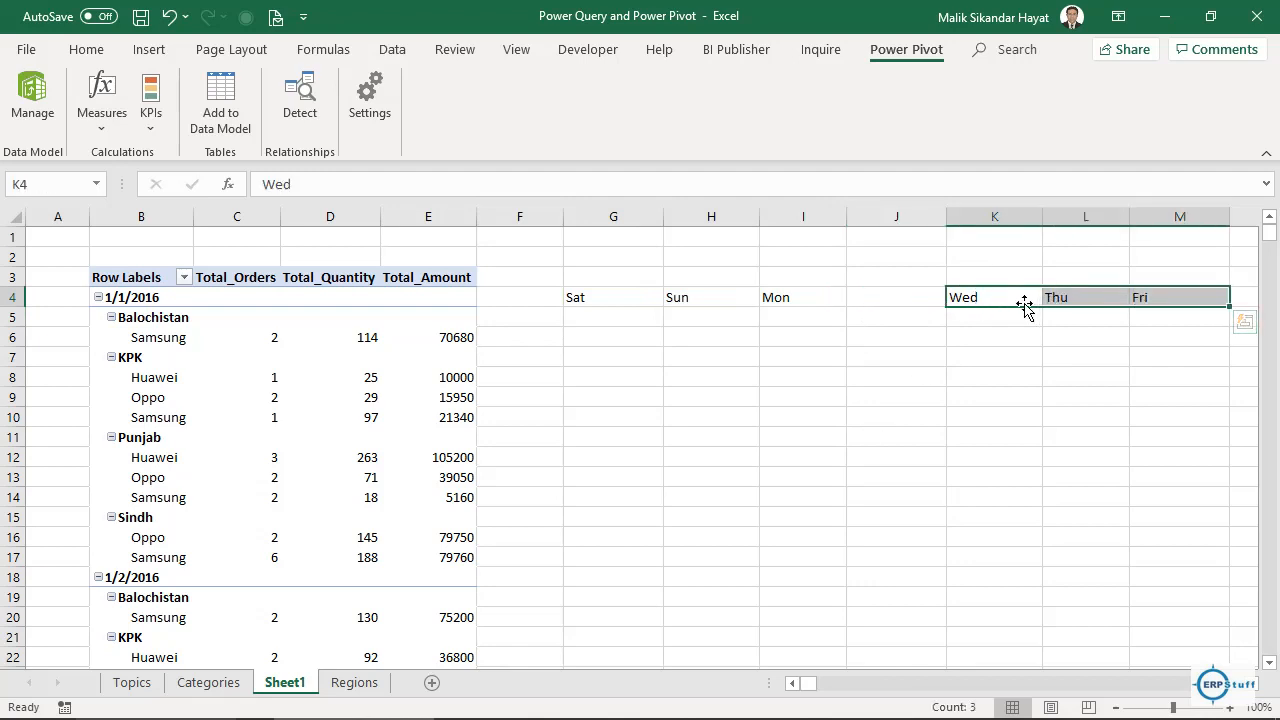
{"action": "left_click_drag", "start_coordinate": [1020, 306], "coordinate": [924, 314]}
{"action": "left_click", "coordinate": [898, 361]}
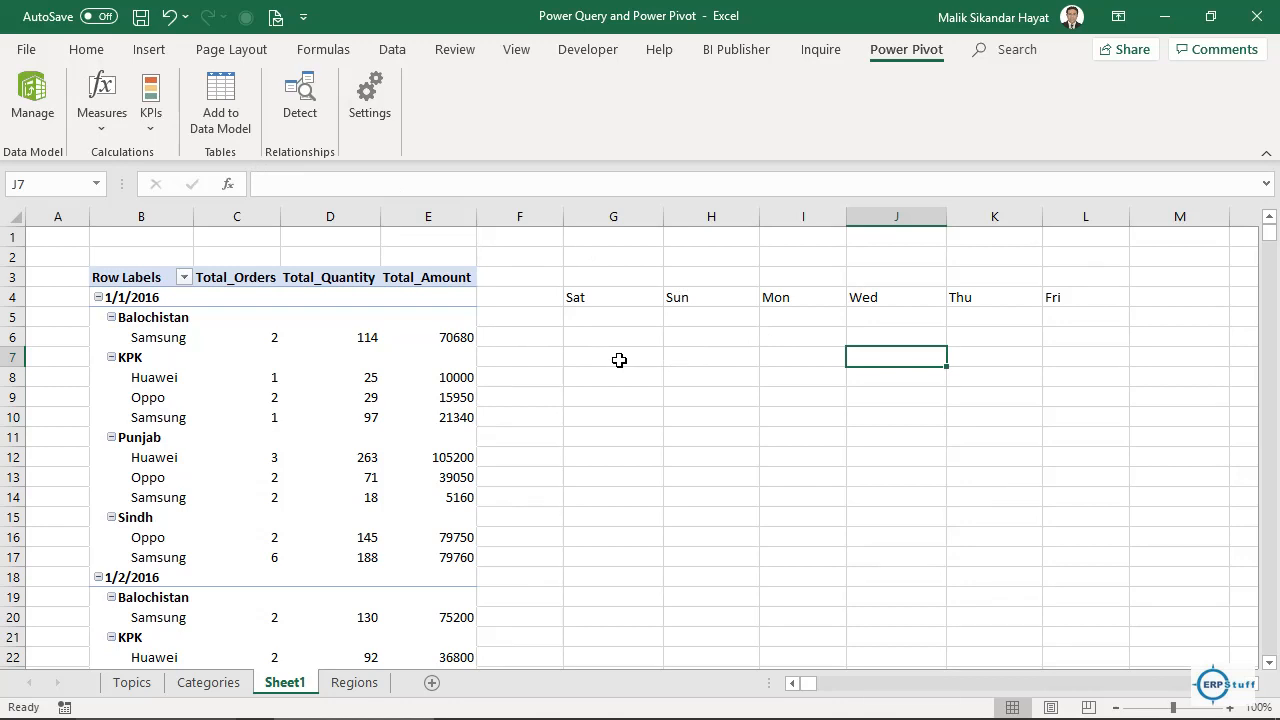
In the Power Pivot window, create a new Calendar date table based on Load Data's Order_Date.
{"action": "left_click", "coordinate": [45, 102]}
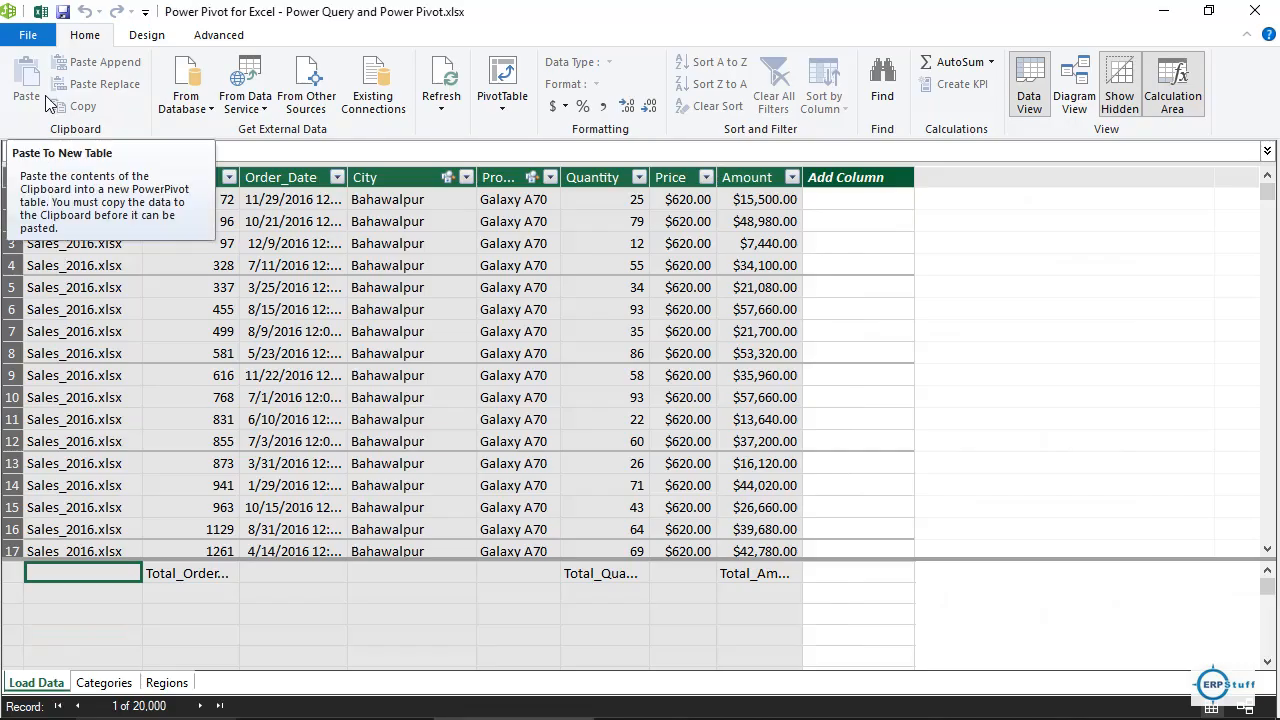
{"action": "left_click", "coordinate": [307, 200]}
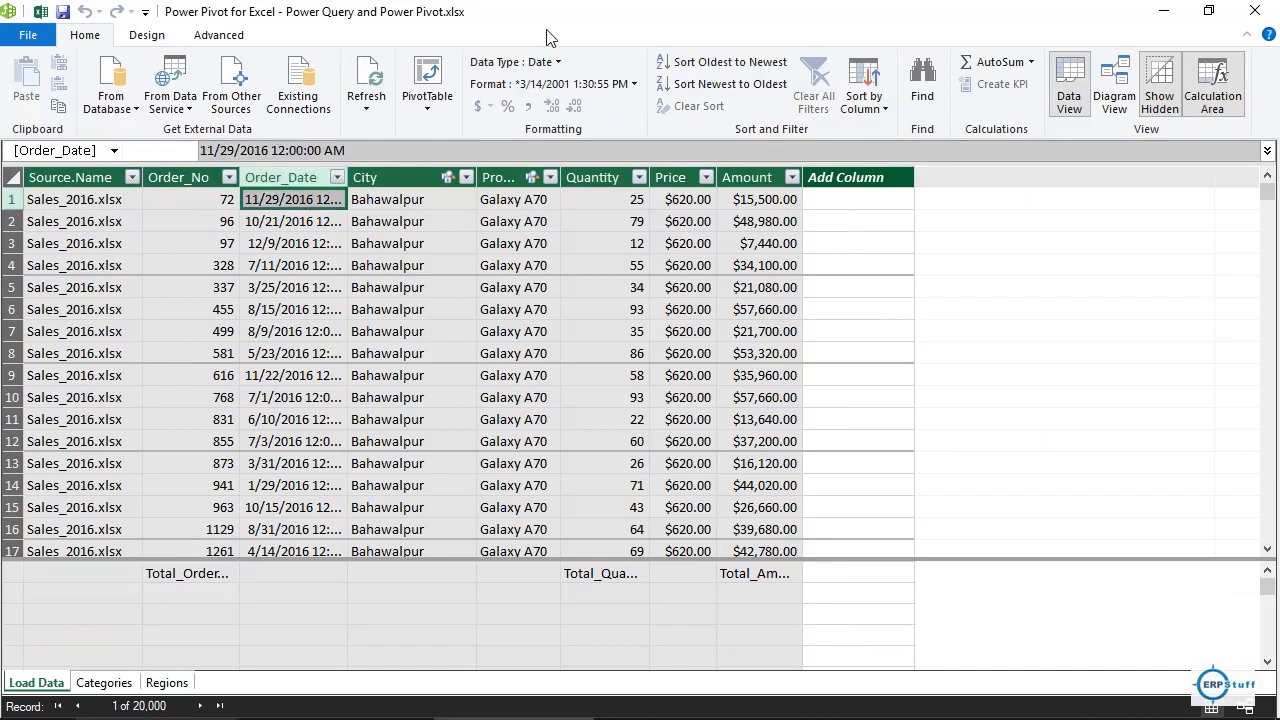
{"action": "left_click", "coordinate": [157, 38]}
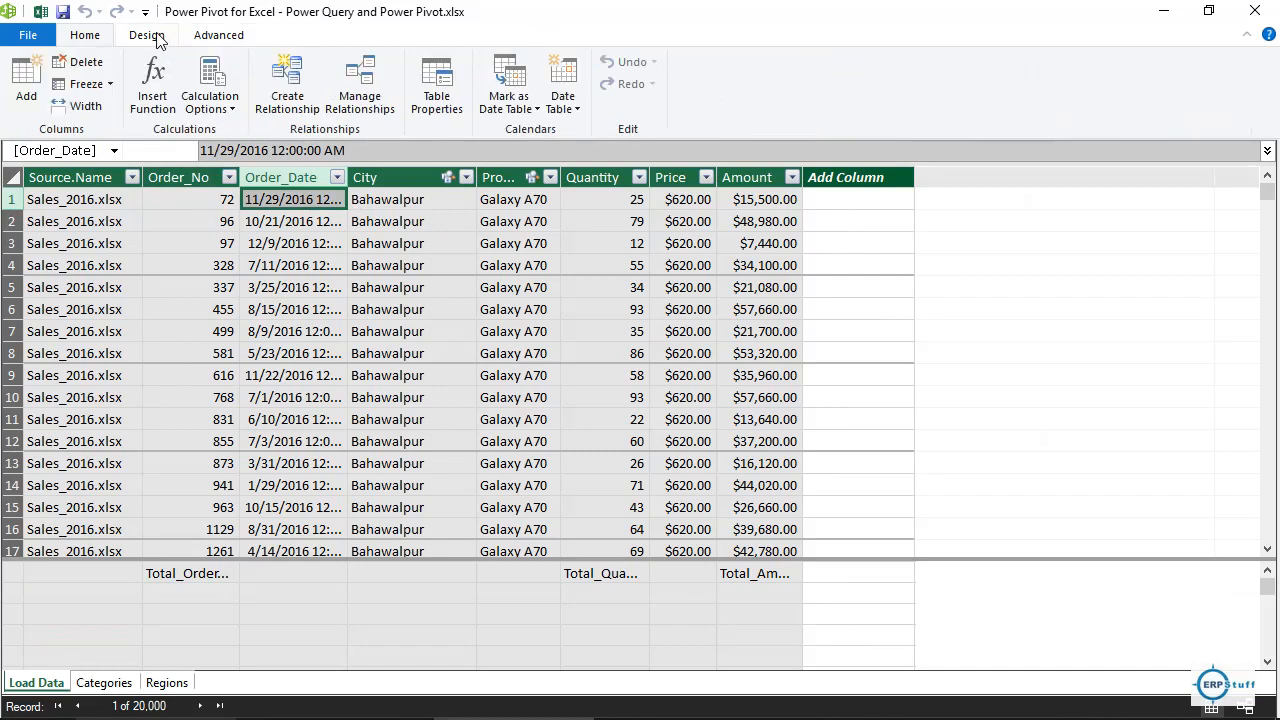
{"action": "left_click", "coordinate": [574, 110]}
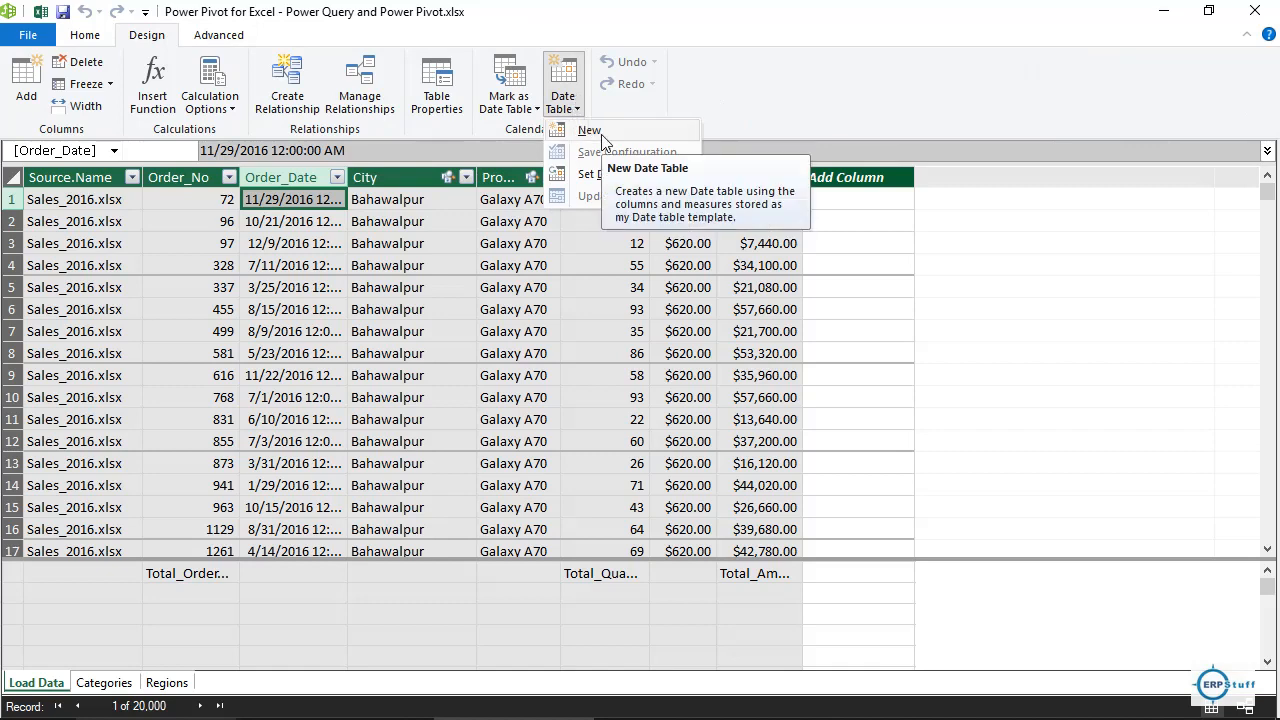
{"action": "left_click", "coordinate": [600, 132]}
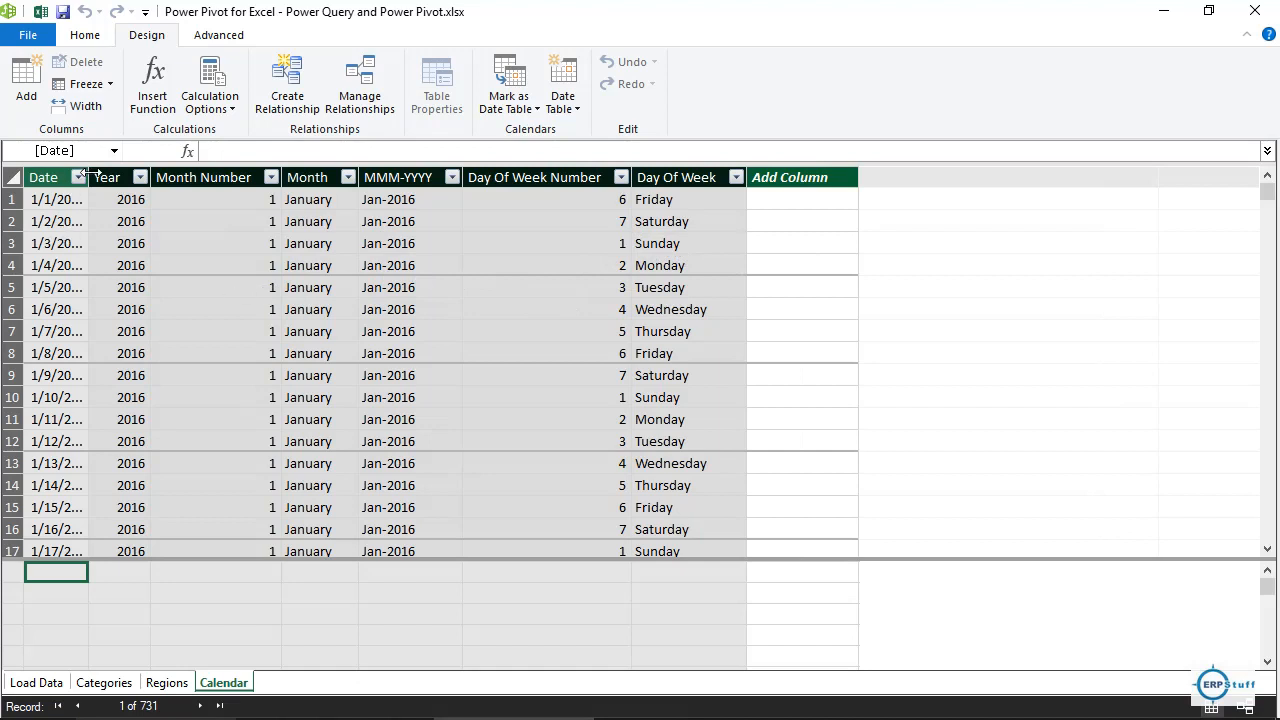
Widen the Calendar Date column to show full dates, then open the Date Table options.
{"action": "left_click_drag", "start_coordinate": [88, 176], "coordinate": [126, 177]}
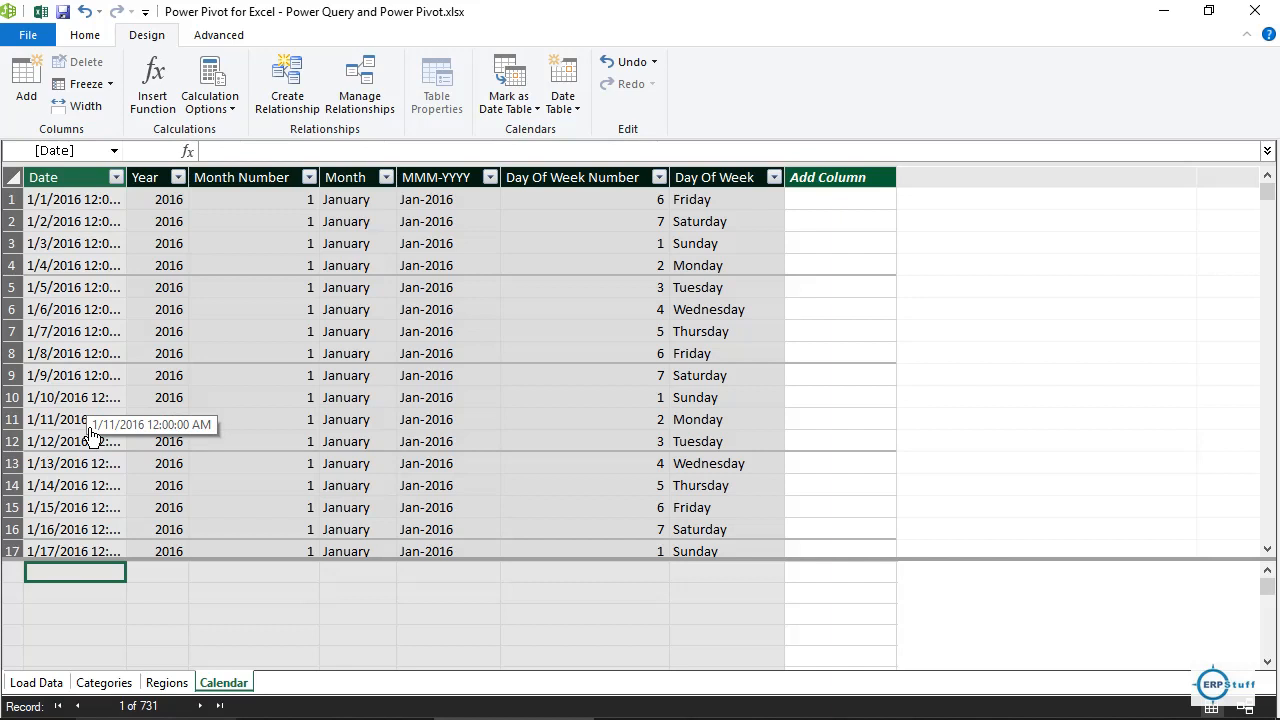
{"action": "left_click", "coordinate": [67, 258]}
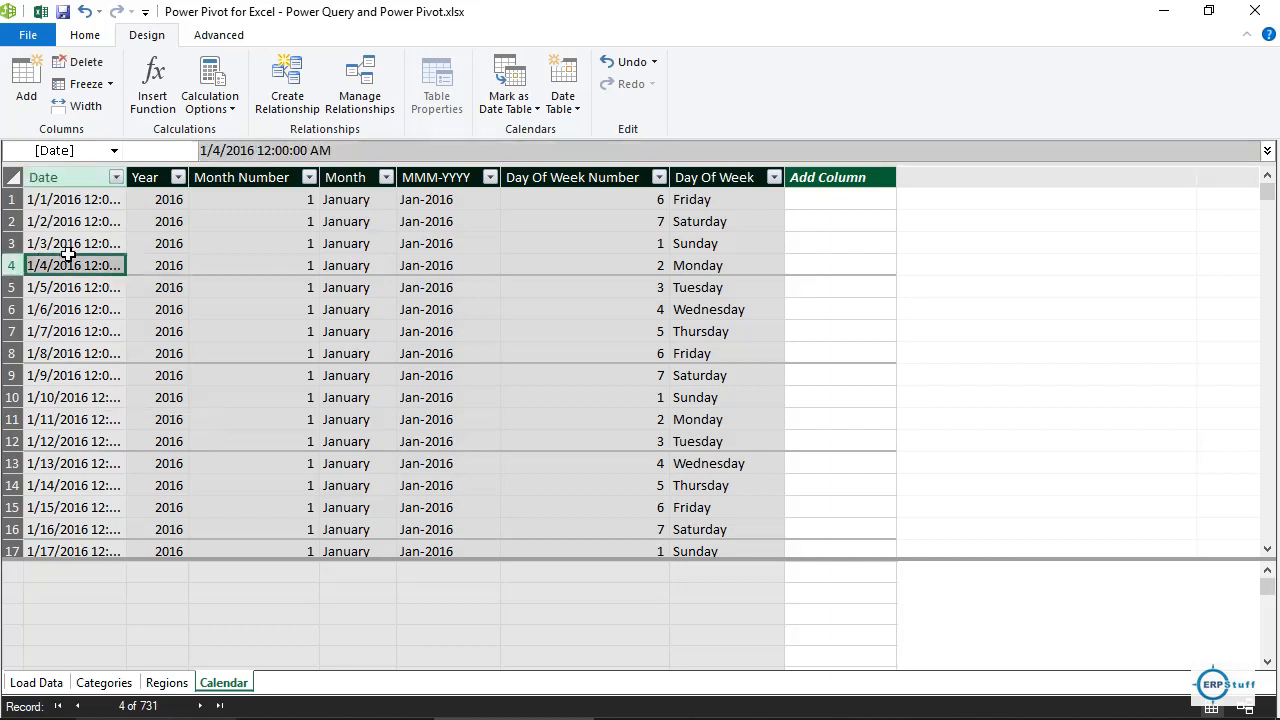
{"action": "left_click", "coordinate": [575, 108]}
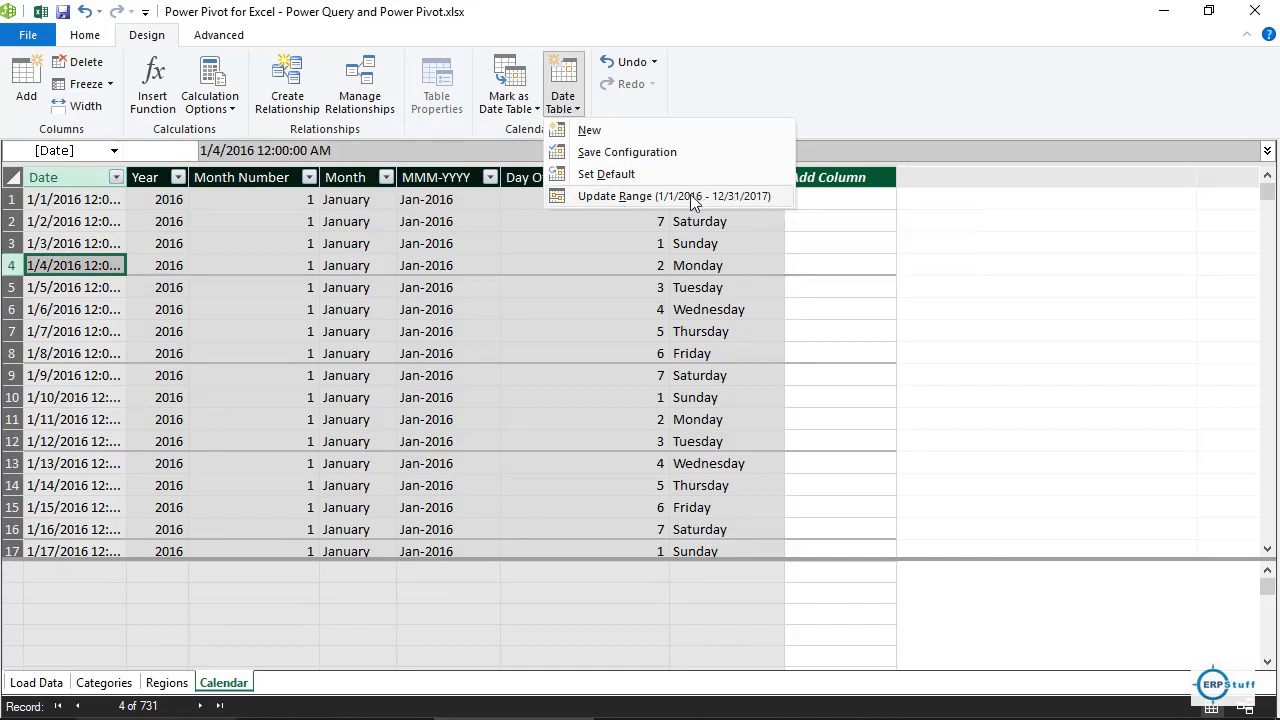
Change the Calendar date range's end year to 2019, growing the table to 1,461 dates.
{"action": "left_click", "coordinate": [624, 202]}
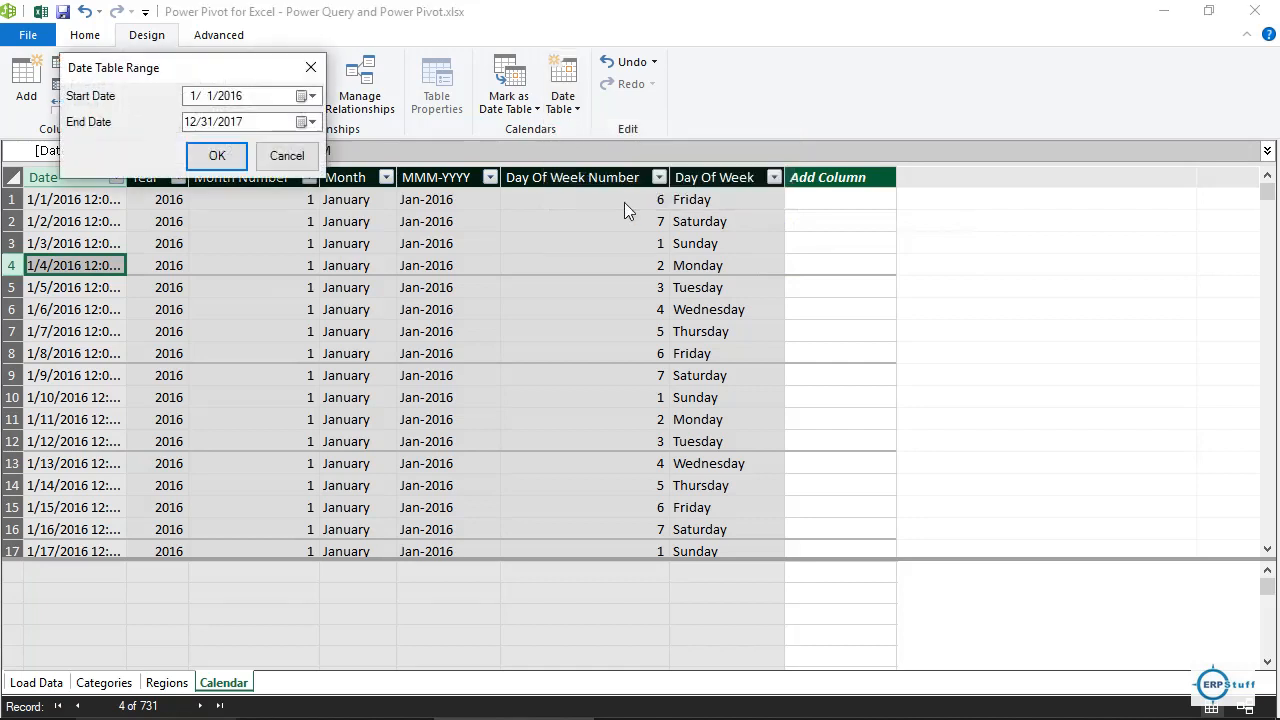
{"action": "left_click", "coordinate": [266, 124]}
{"action": "type", "text": "2019"}
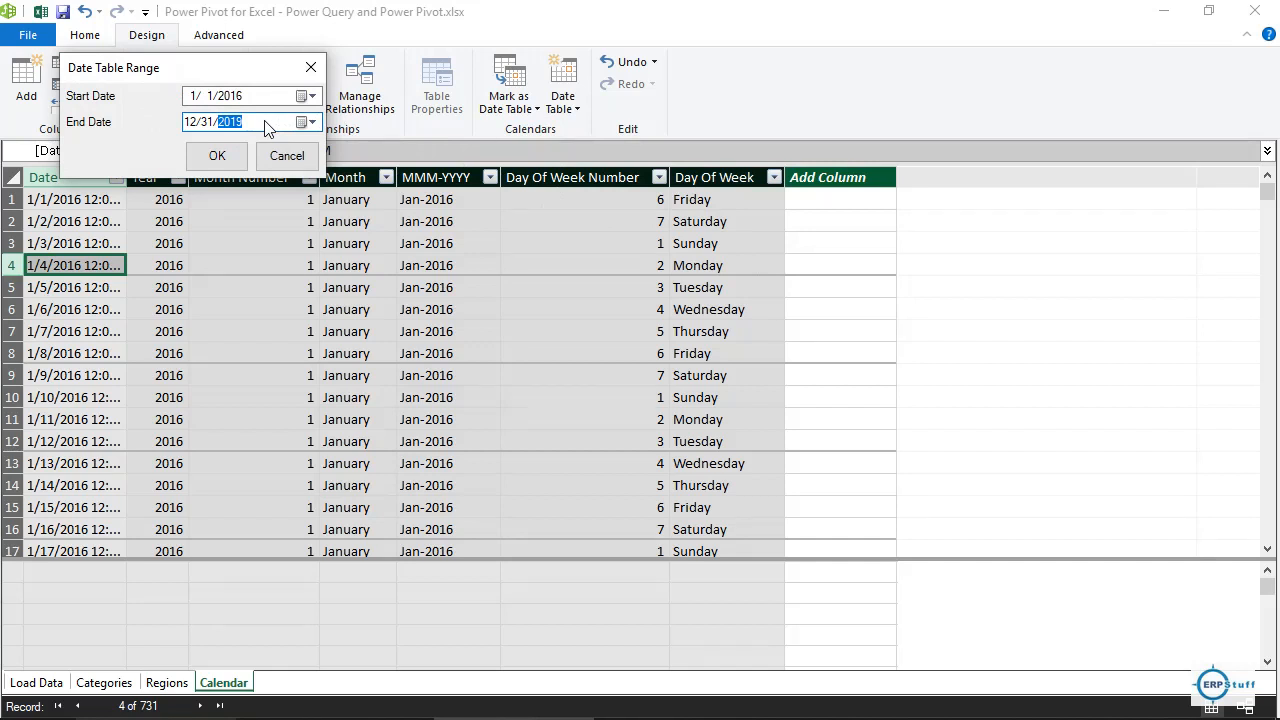
{"action": "left_click", "coordinate": [218, 157]}
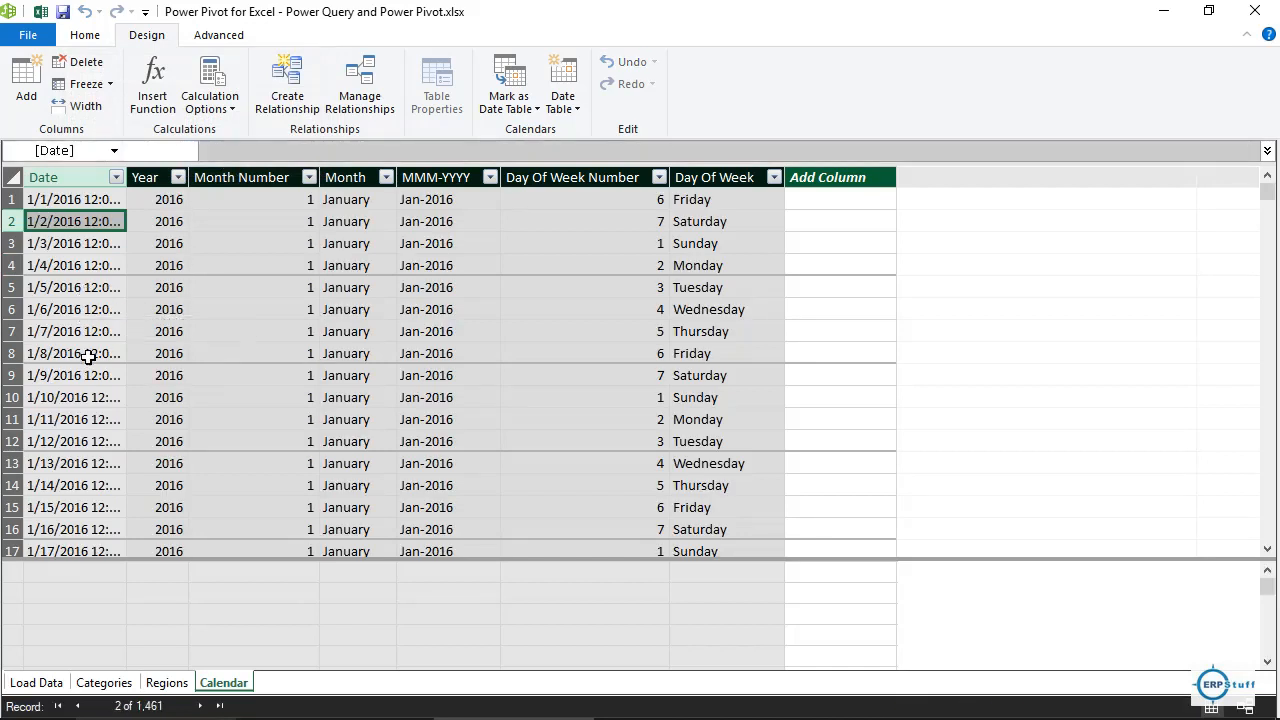
{"action": "left_click", "coordinate": [86, 310]}
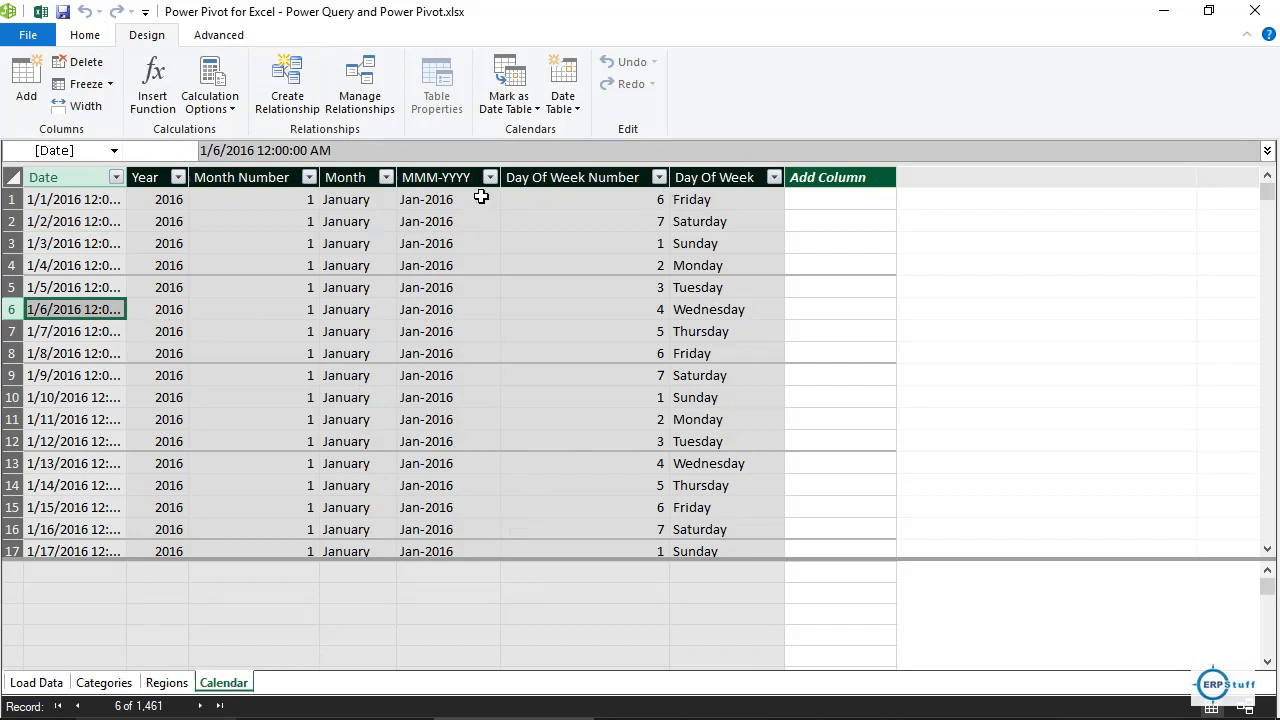
{"action": "left_click", "coordinate": [94, 38]}
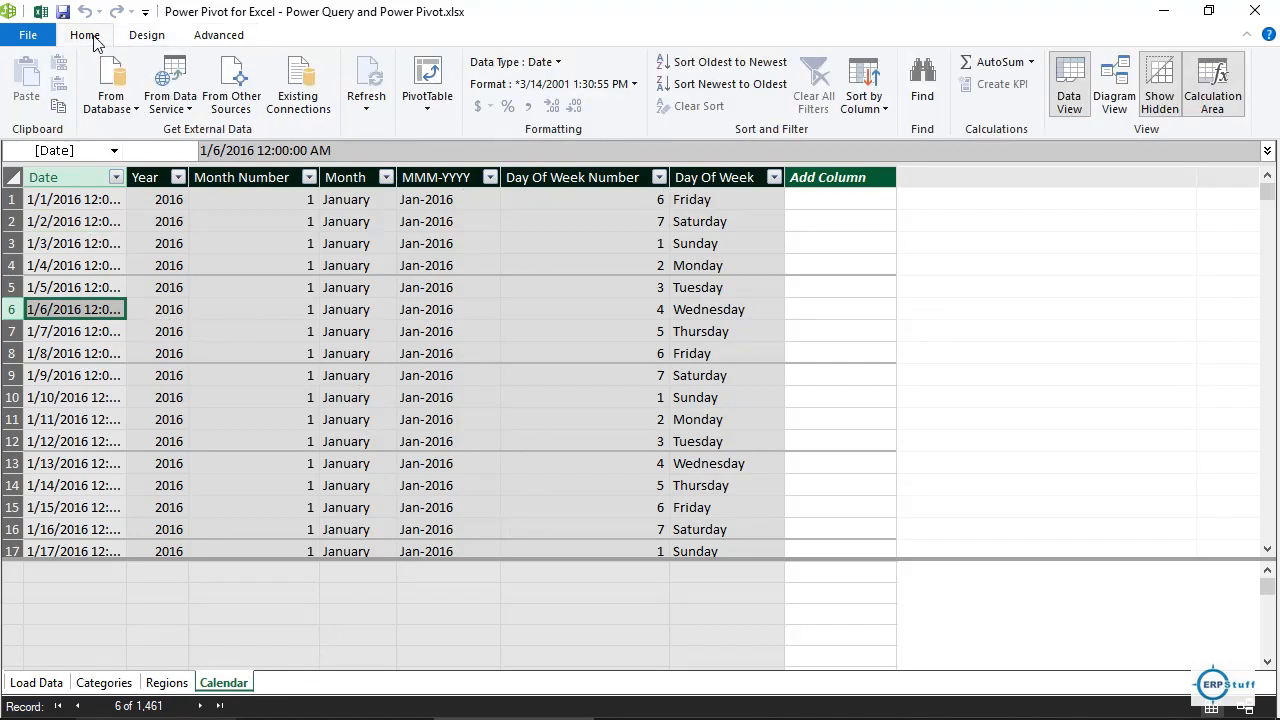
In Diagram View, link Calendar's Date to Load Data's Order_Date and return to the workbook.
{"action": "left_click", "coordinate": [1113, 84]}
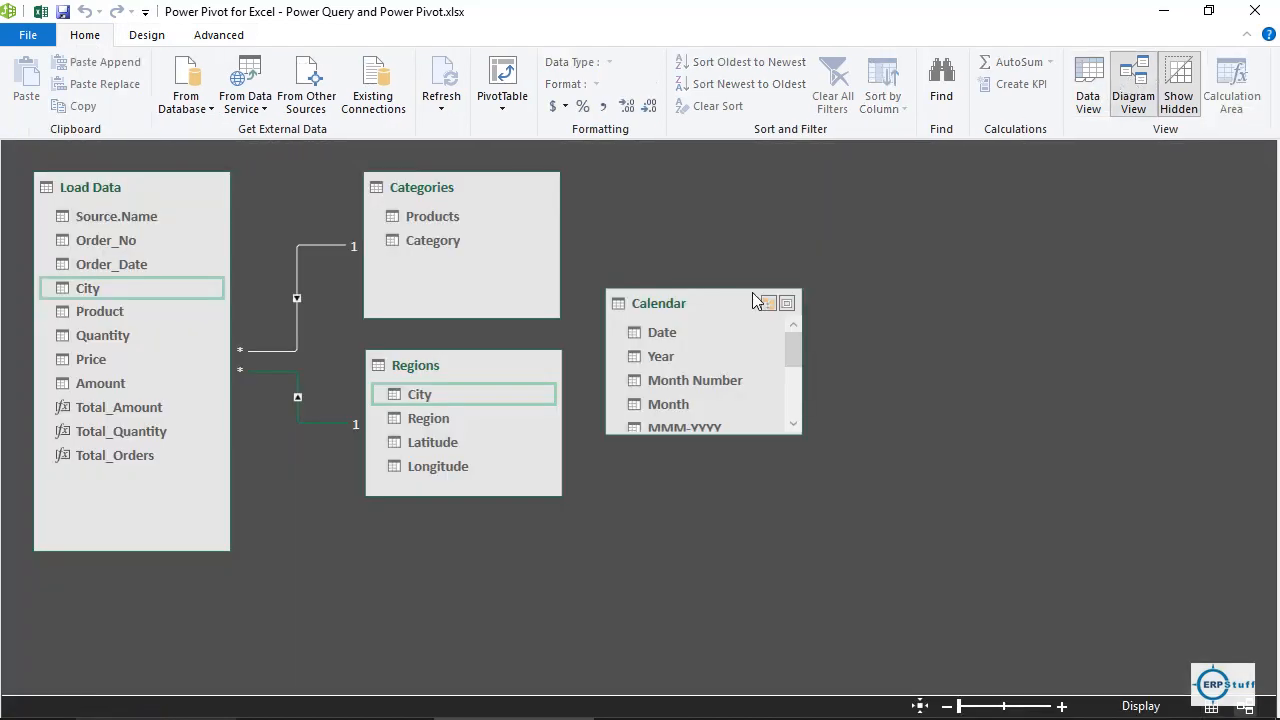
{"action": "left_click_drag", "start_coordinate": [735, 295], "coordinate": [499, 512]}
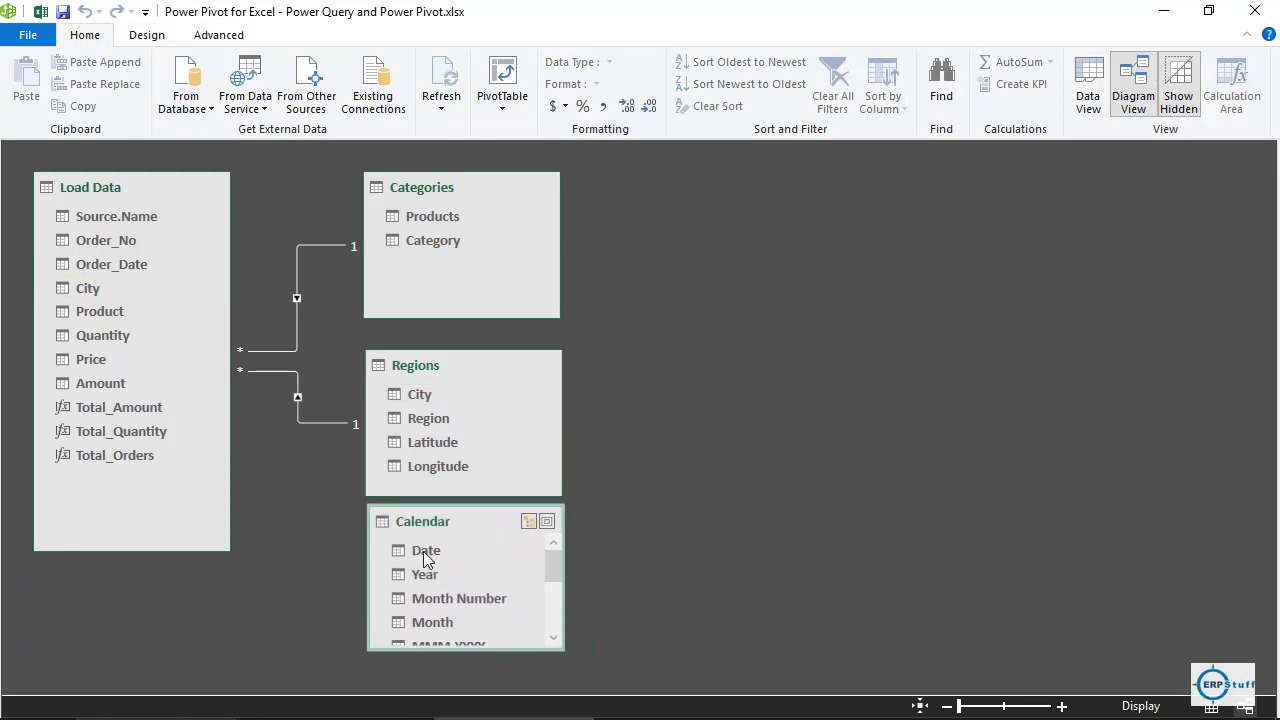
{"action": "left_click_drag", "start_coordinate": [423, 551], "coordinate": [140, 268]}
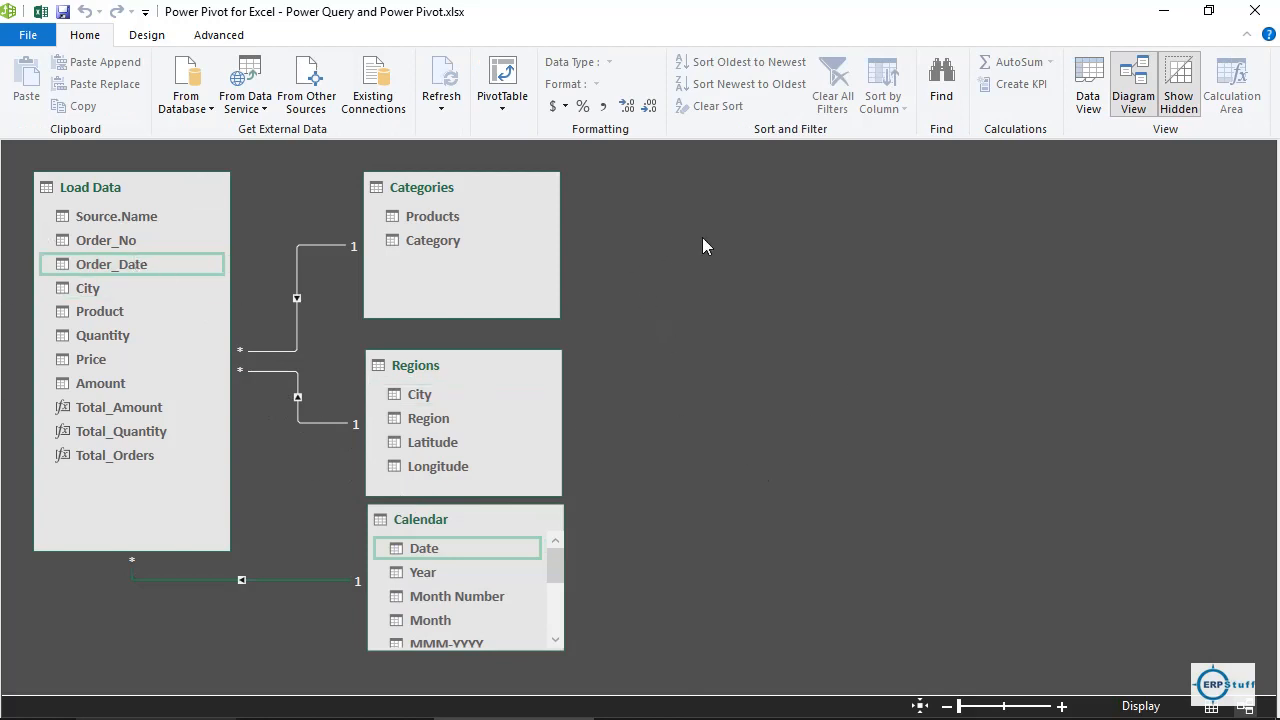
{"action": "left_click", "coordinate": [44, 18]}
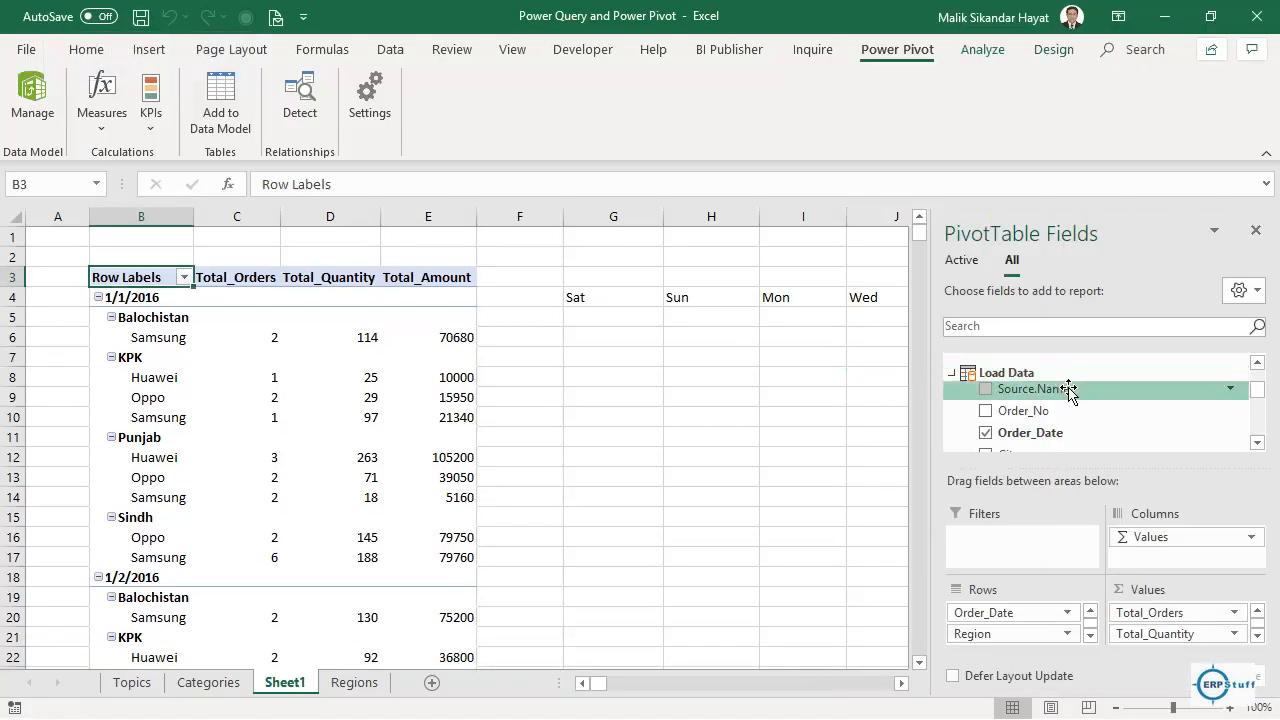
Collapse the Load Data, Regions and Categories field lists and remove Order_Date from the PivotTable rows.
{"action": "left_click", "coordinate": [952, 372]}
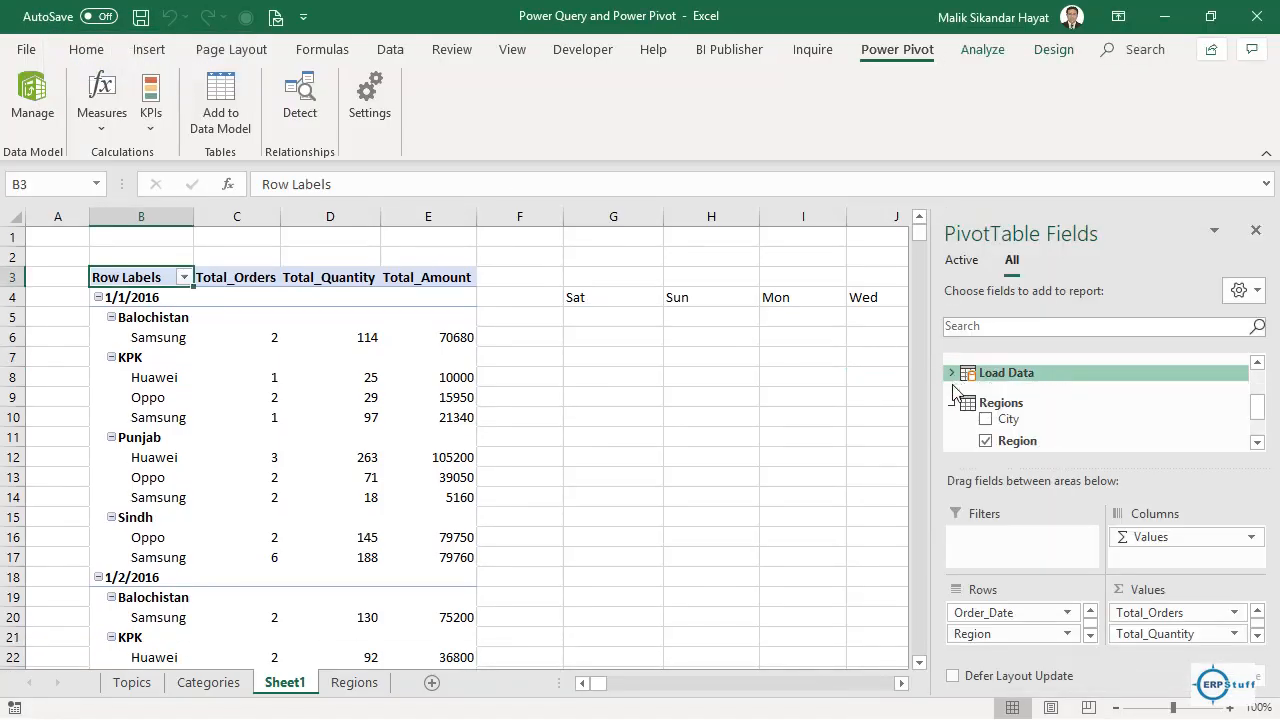
{"action": "left_click", "coordinate": [952, 402]}
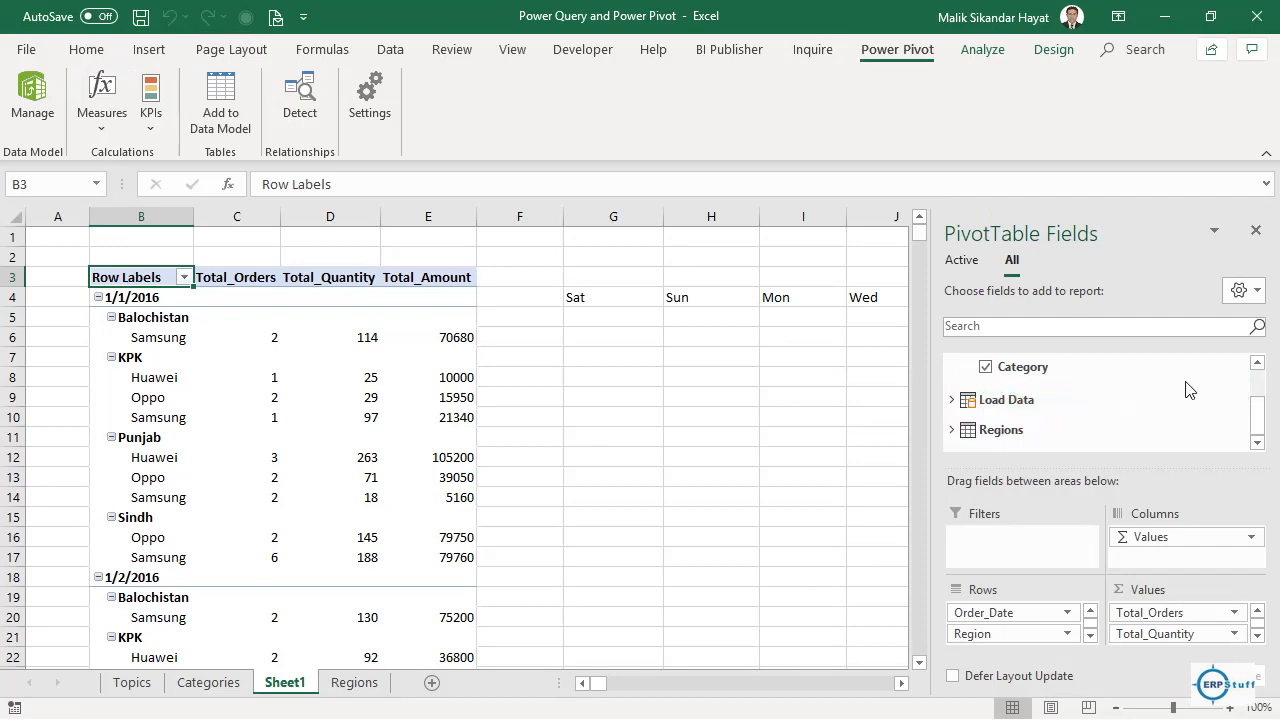
{"action": "left_click_drag", "start_coordinate": [1257, 411], "coordinate": [1258, 384]}
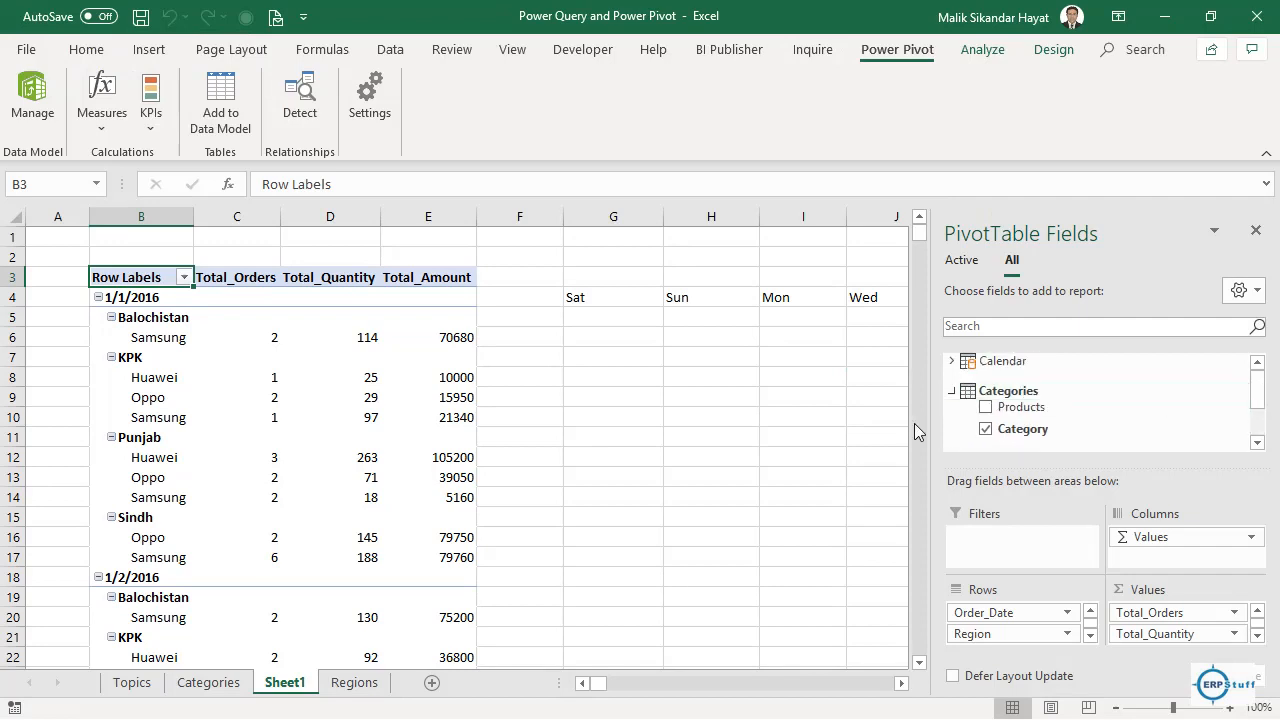
{"action": "left_click", "coordinate": [952, 391]}
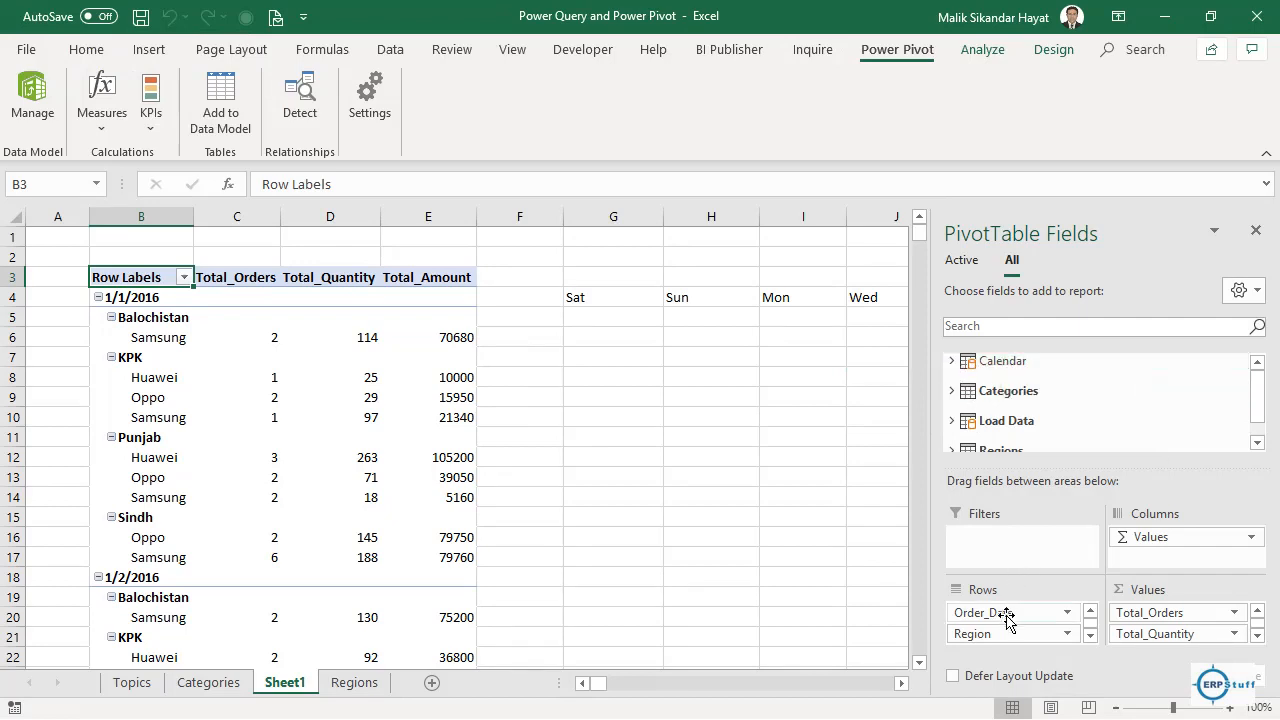
{"action": "left_click_drag", "start_coordinate": [1007, 614], "coordinate": [1054, 423]}
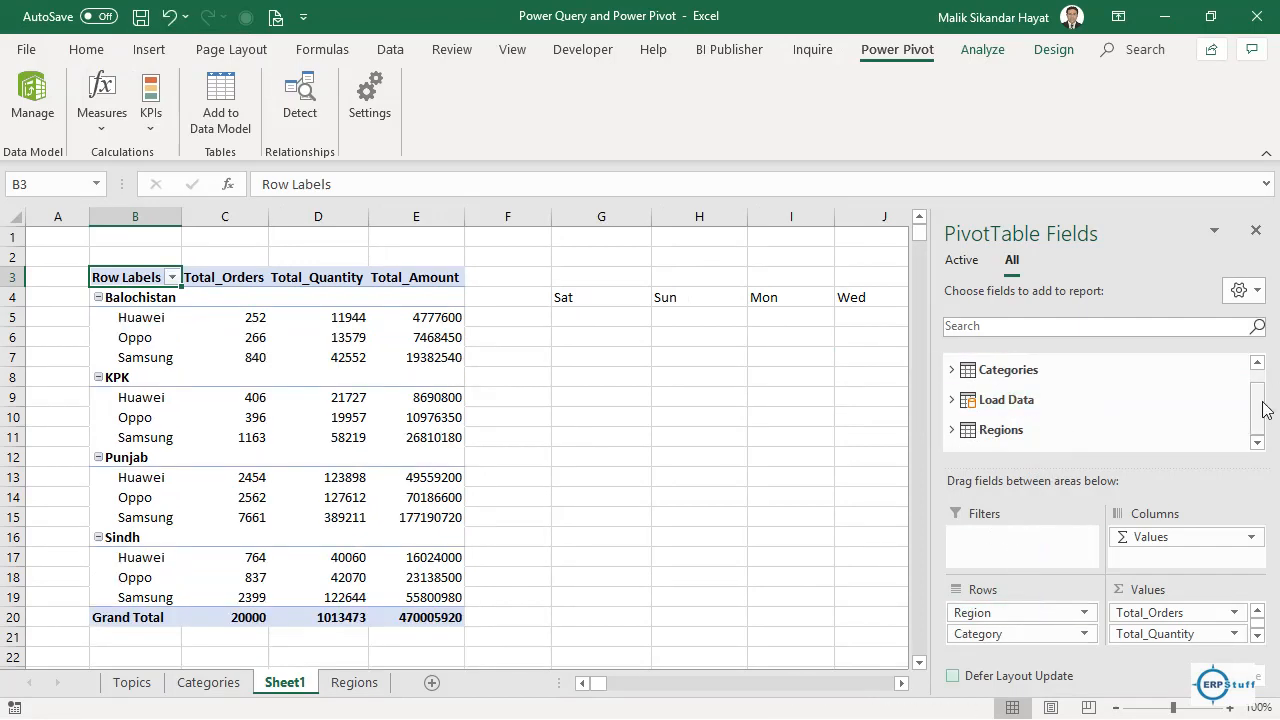
{"action": "scroll", "coordinate": [1262, 398], "scroll_direction": "up", "scroll_amount": 1}
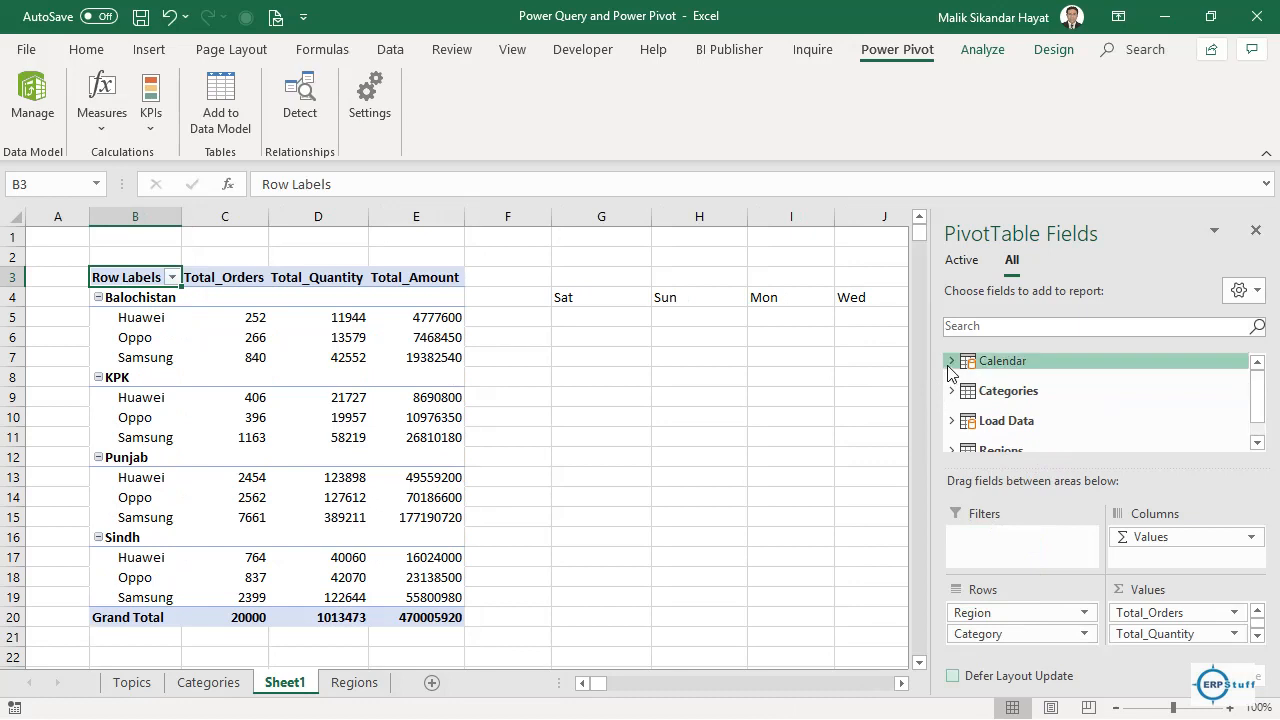
Add Calendar Month to Rows, move Region to Filters, and drop Category from Rows.
{"action": "left_click", "coordinate": [950, 362]}
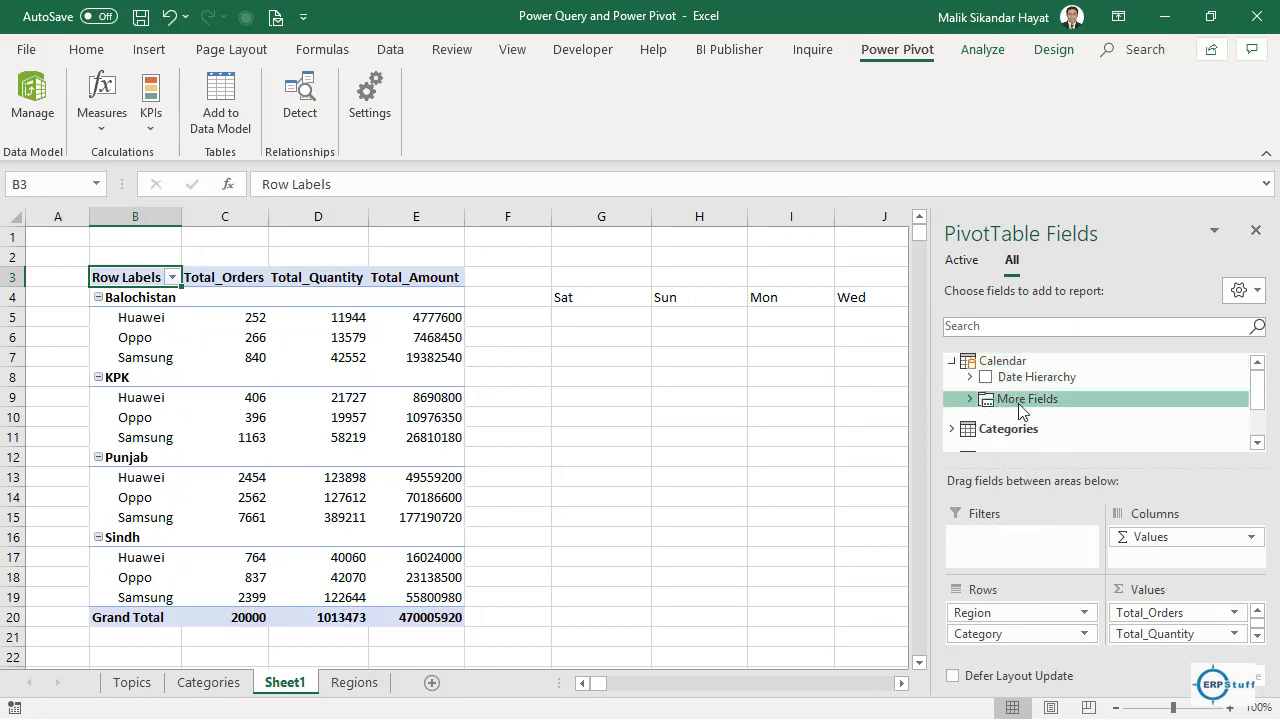
{"action": "left_click", "coordinate": [970, 398]}
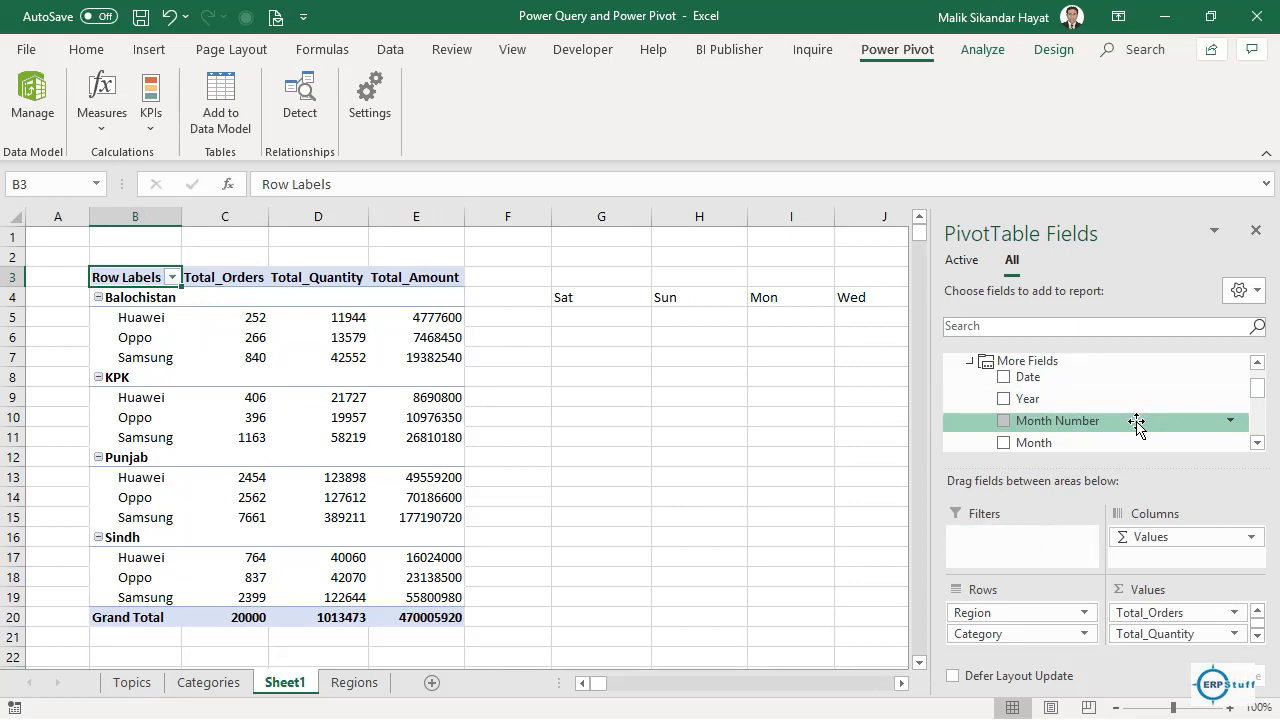
{"action": "left_click", "coordinate": [1257, 443]}
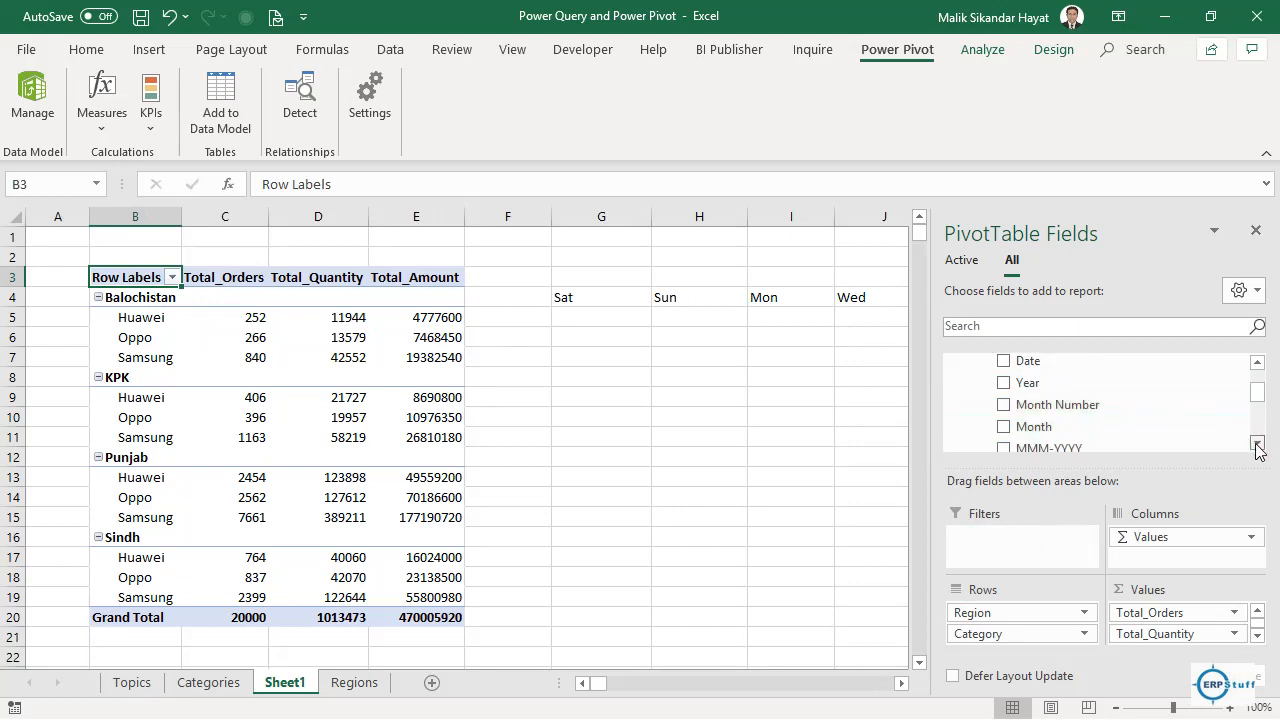
{"action": "left_click_drag", "start_coordinate": [1026, 426], "coordinate": [1025, 608]}
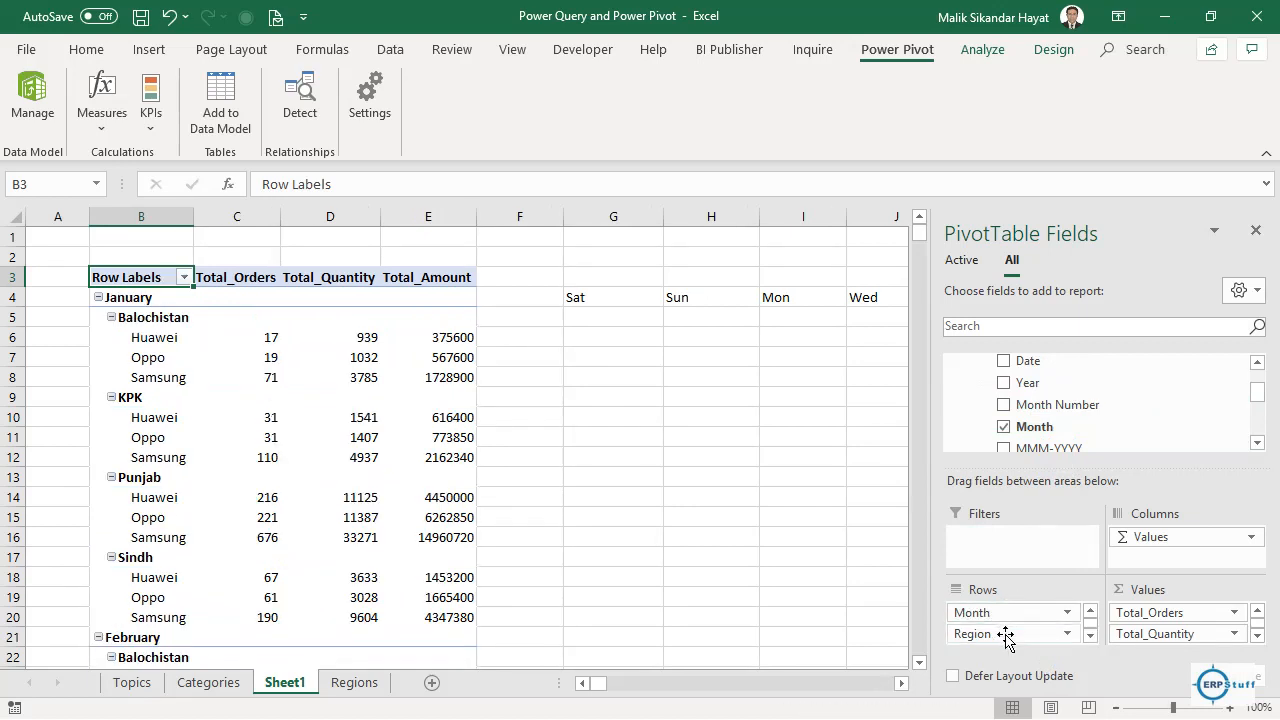
{"action": "left_click_drag", "start_coordinate": [1005, 636], "coordinate": [1005, 546]}
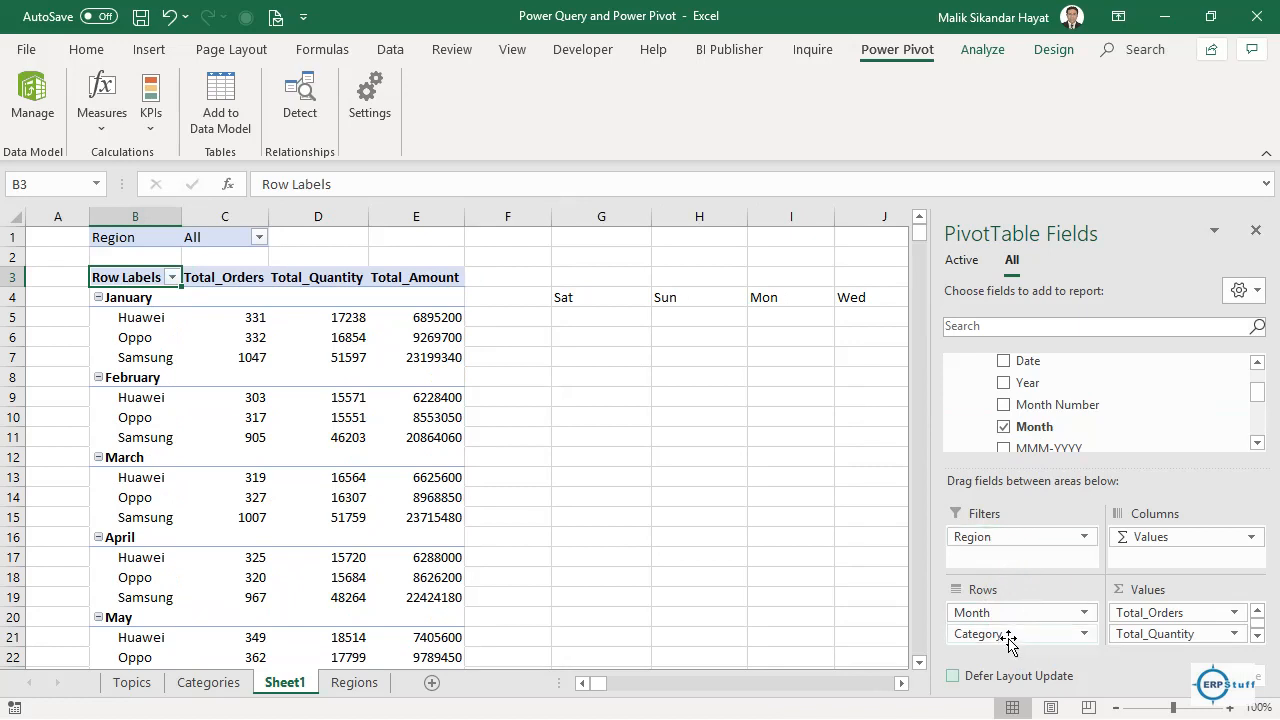
{"action": "left_click_drag", "start_coordinate": [1008, 643], "coordinate": [1086, 417]}
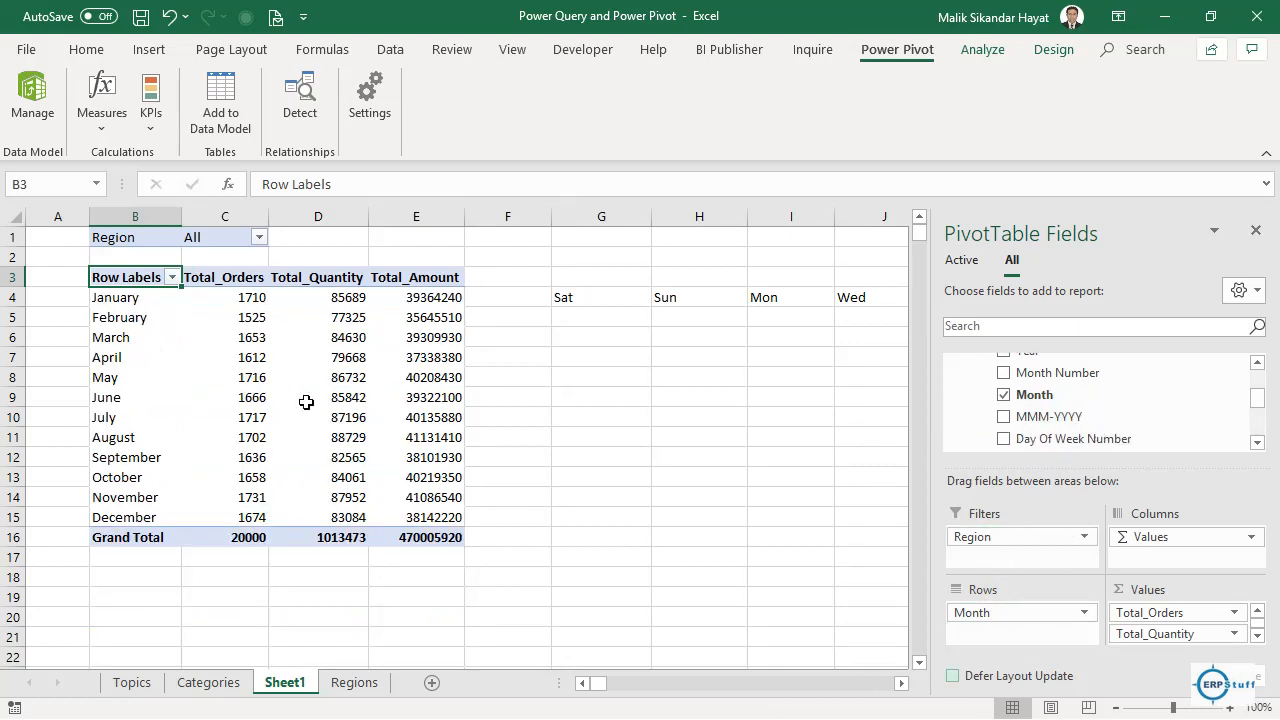
Clear the Sat through Fri labels from G4:L4, leaving only the monthly PivotTable.
{"action": "left_click", "coordinate": [130, 305]}
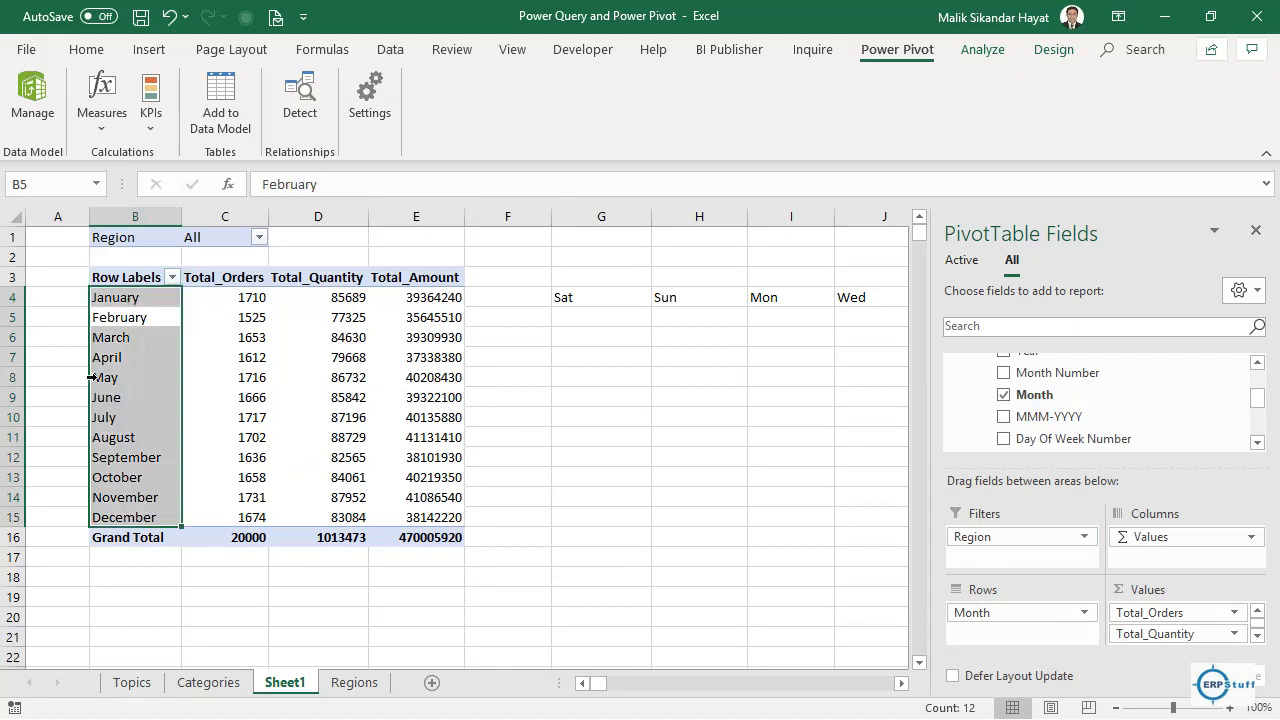
{"action": "left_click", "coordinate": [60, 305]}
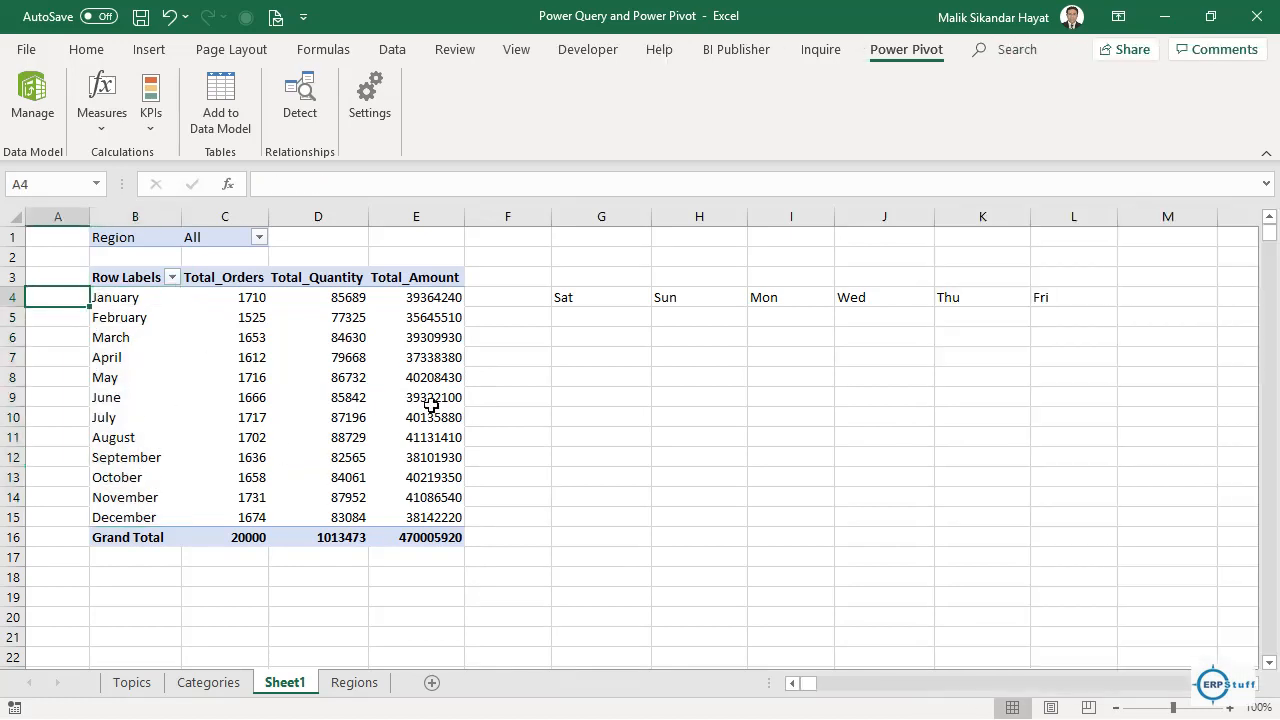
{"action": "left_click", "coordinate": [140, 299]}
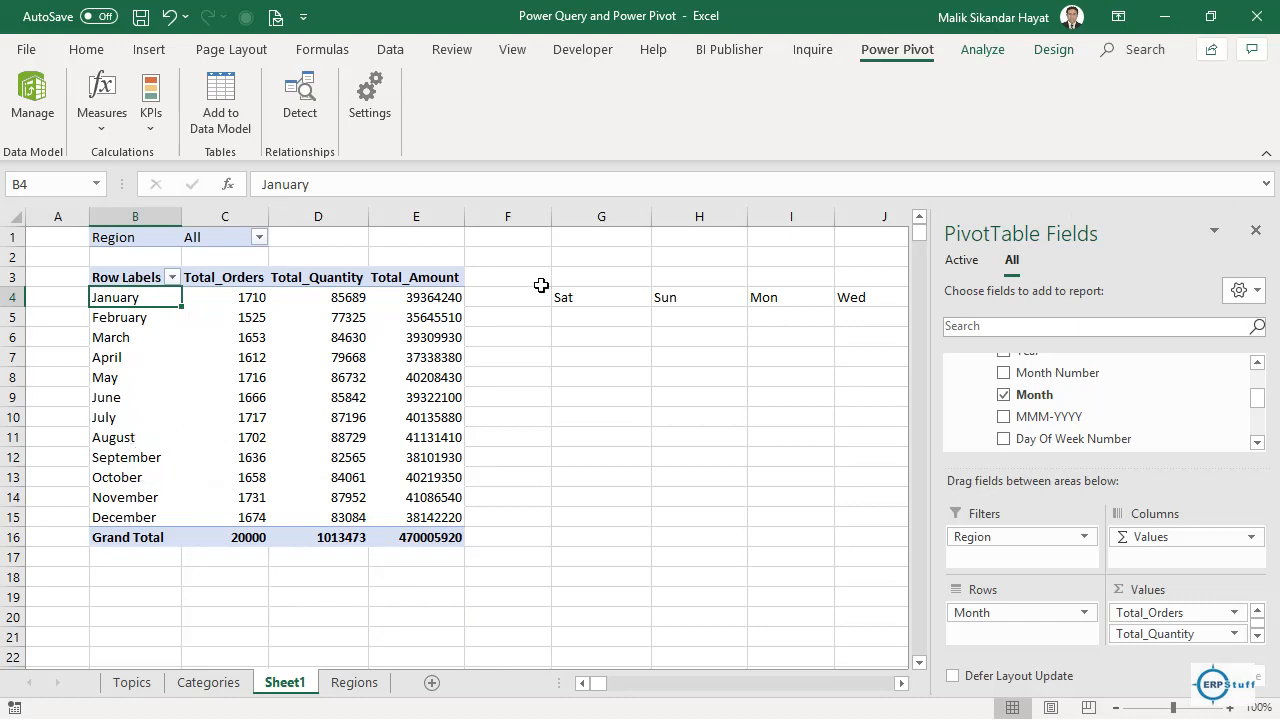
{"action": "left_click", "coordinate": [580, 310]}
{"action": "left_click", "coordinate": [587, 301]}
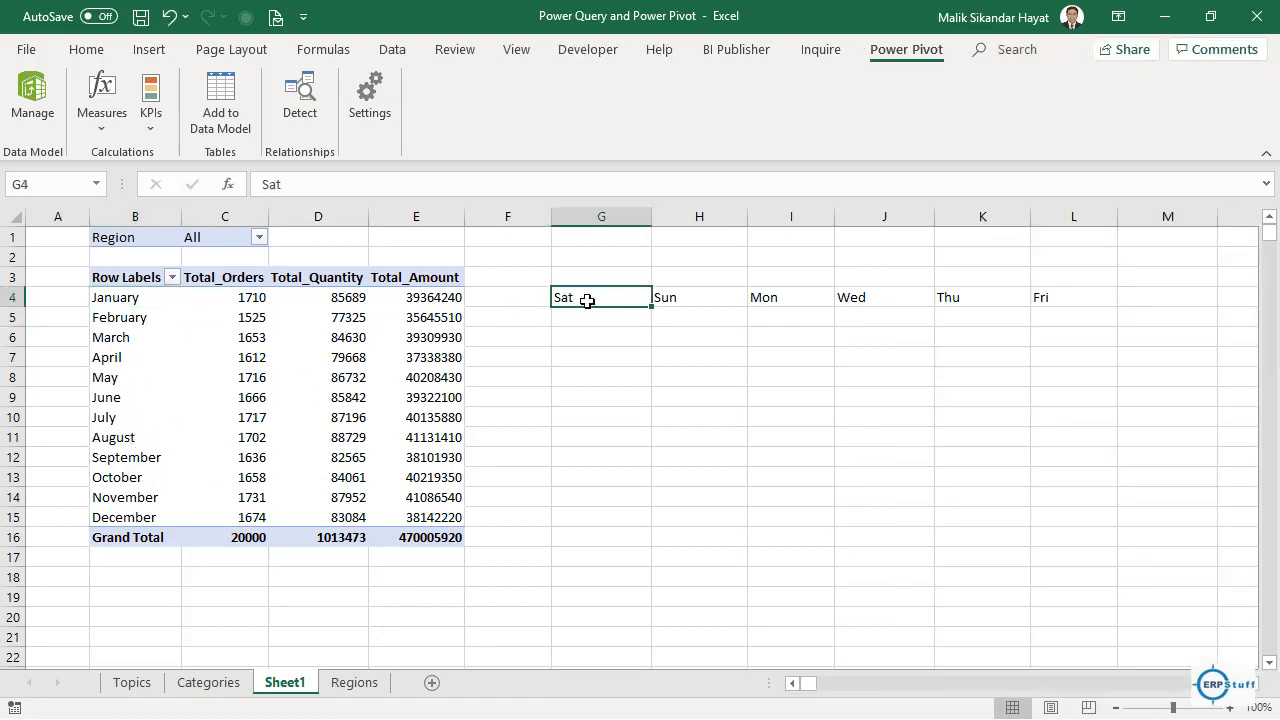
{"action": "key", "text": "shift+Right"}
{"action": "key", "text": "shift+Right"}
{"action": "key", "text": "shift+Right"}
{"action": "key", "text": "shift+Right"}
{"action": "key", "text": "shift+Right"}
{"action": "key", "text": "Delete"}
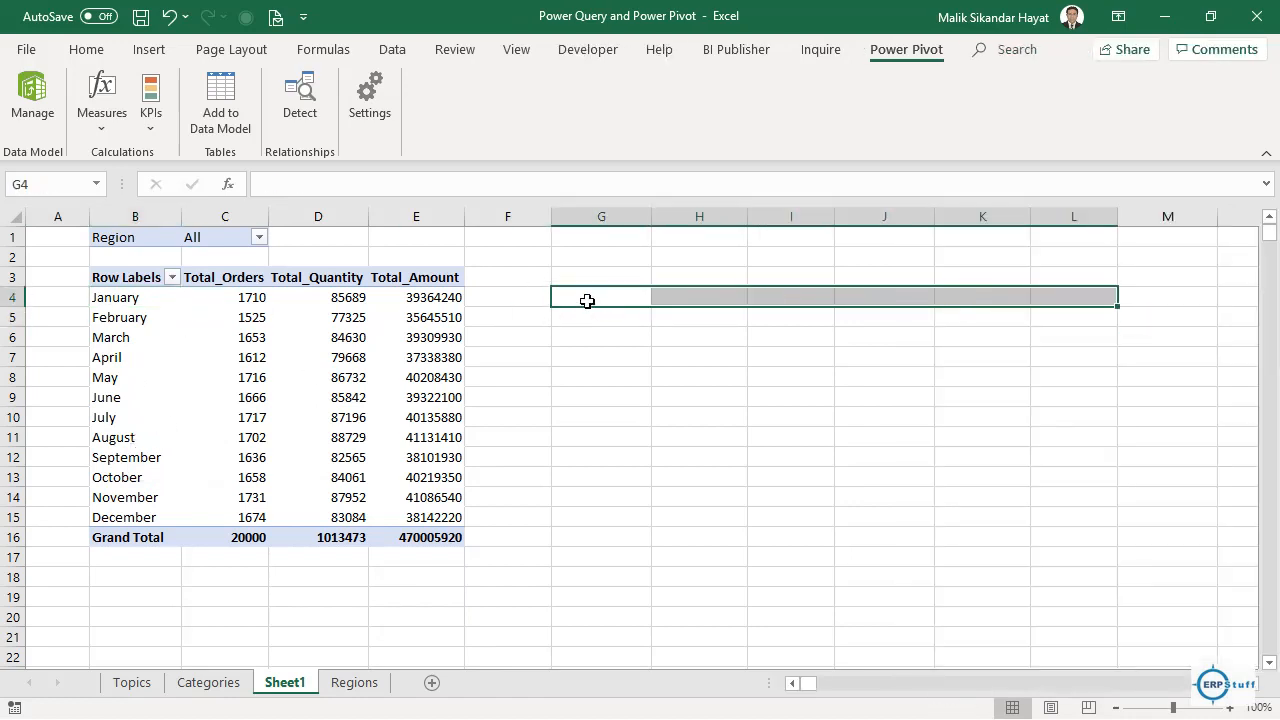
{"action": "key", "text": "Left"}
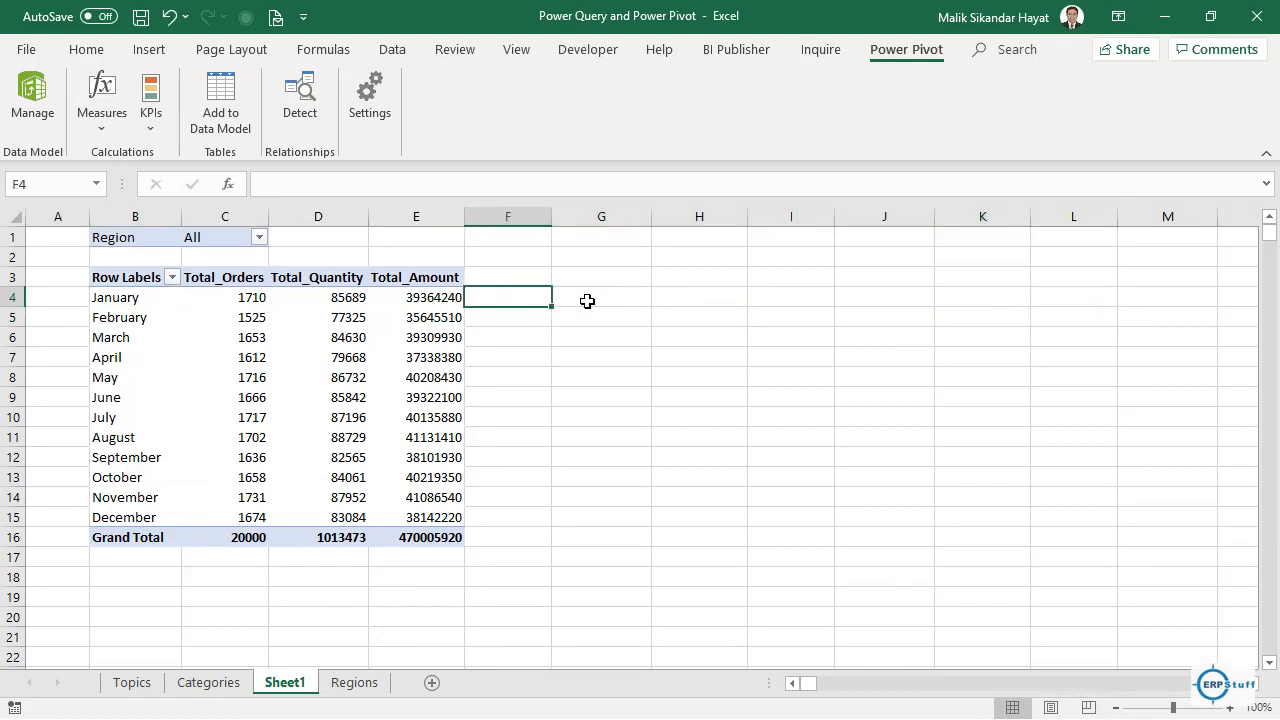
{"action": "left_click", "coordinate": [587, 301]}
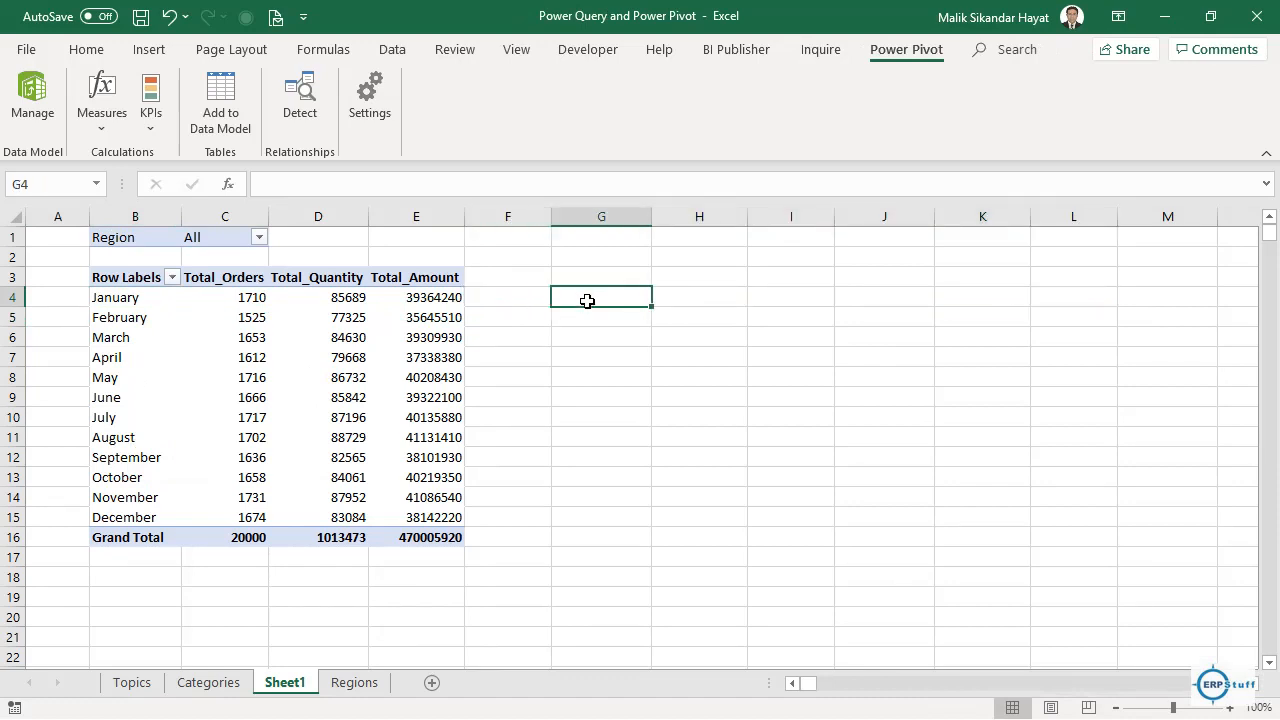
{"action": "left_click", "coordinate": [343, 300]}
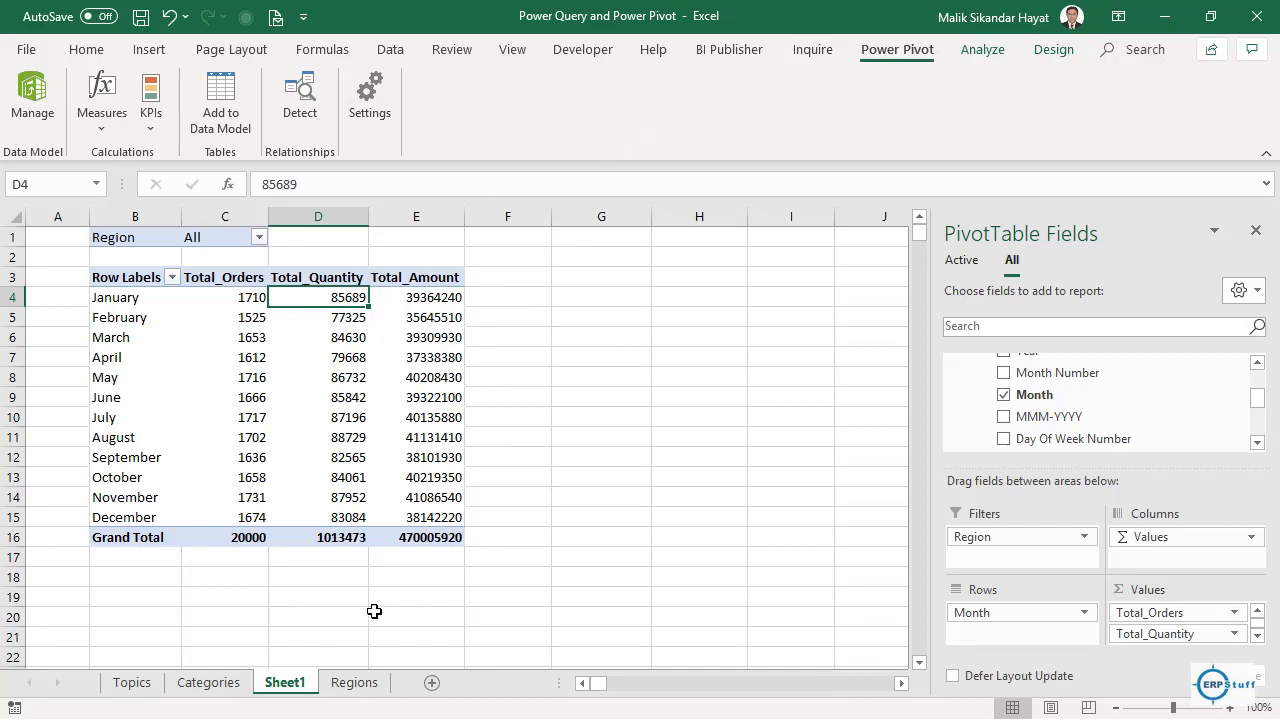
{"action": "left_click", "coordinate": [132, 683]}
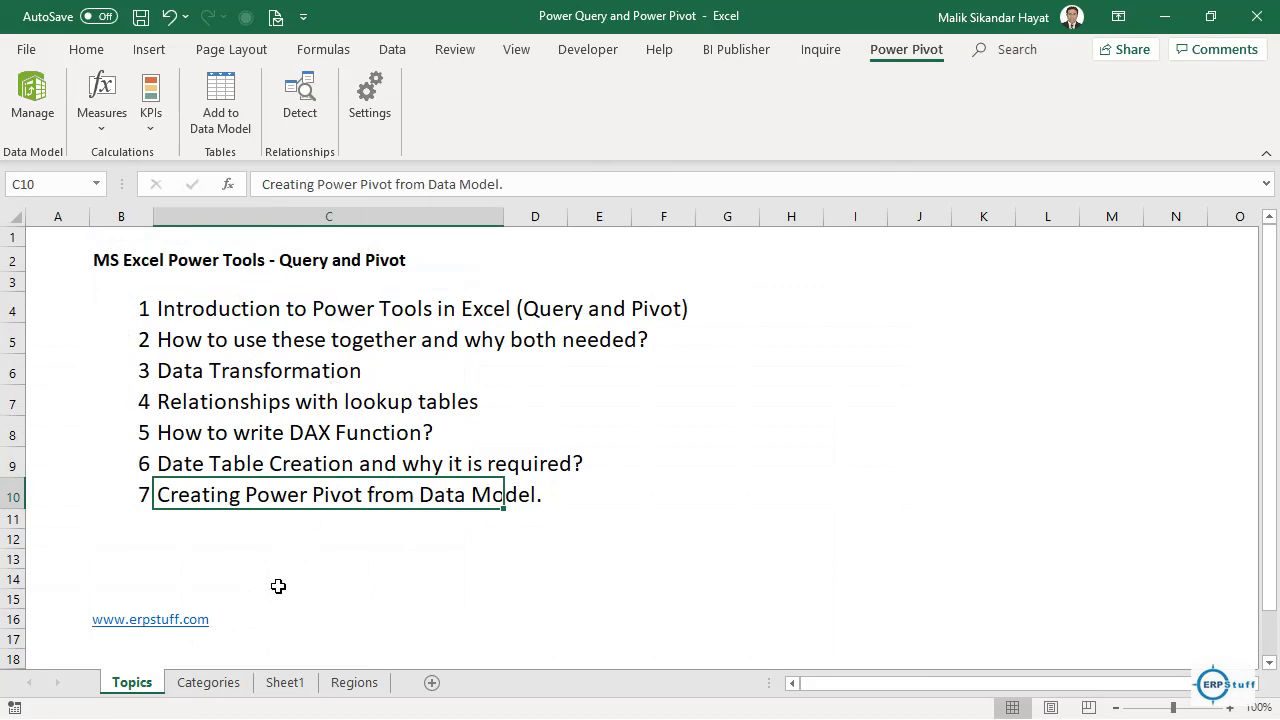
{"action": "left_click", "coordinate": [284, 690]}
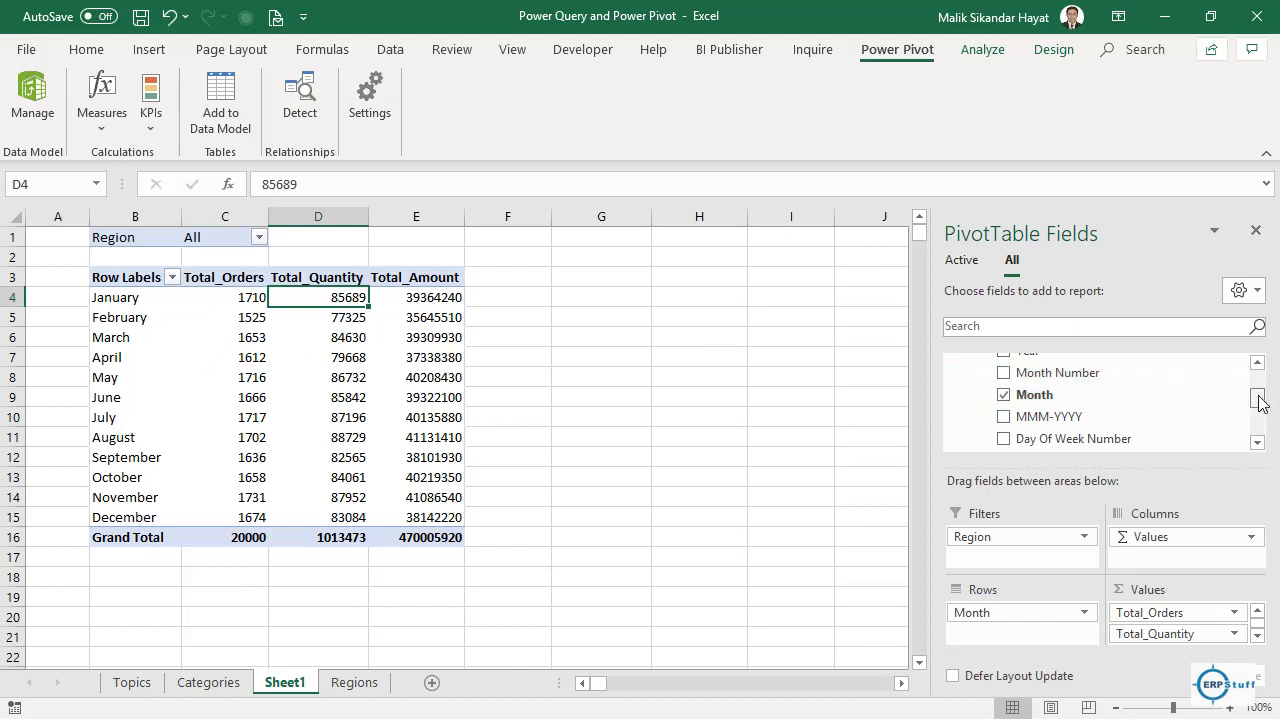
Add Calendar Year as a report filter and review its year choices without changing them.
{"action": "left_click_drag", "start_coordinate": [1258, 396], "coordinate": [1258, 386]}
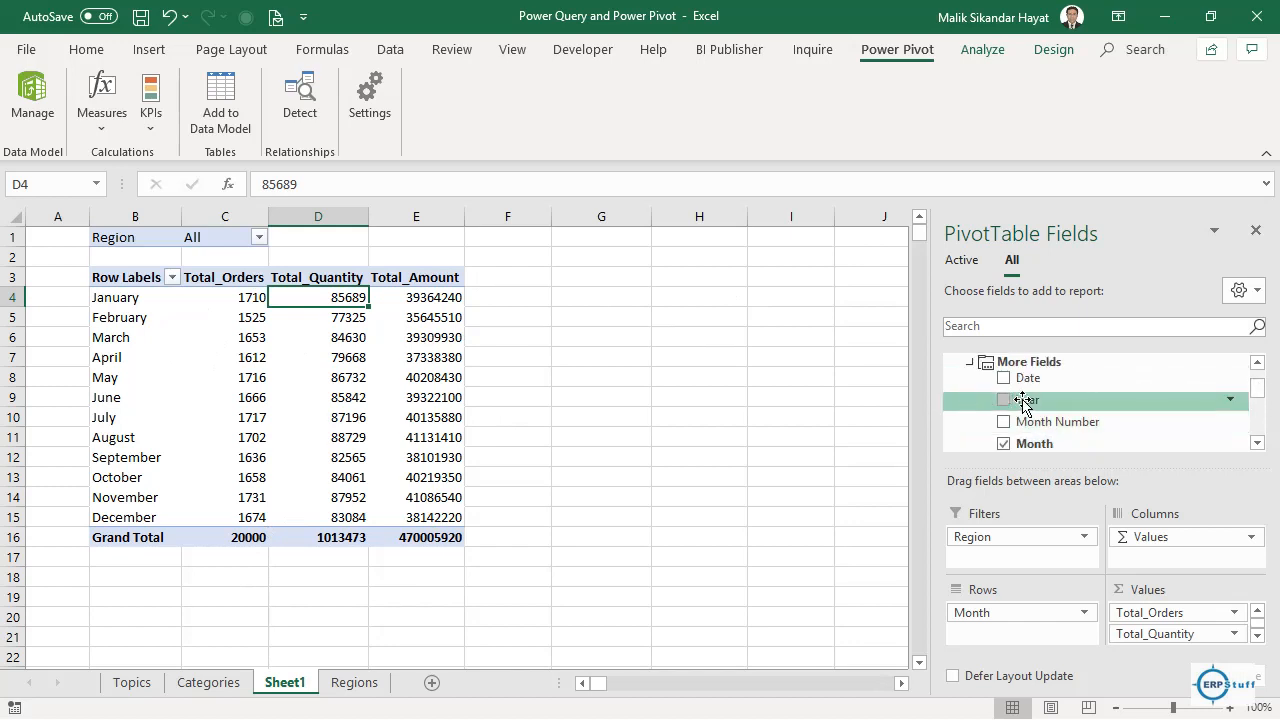
{"action": "left_click_drag", "start_coordinate": [1025, 400], "coordinate": [1077, 400]}
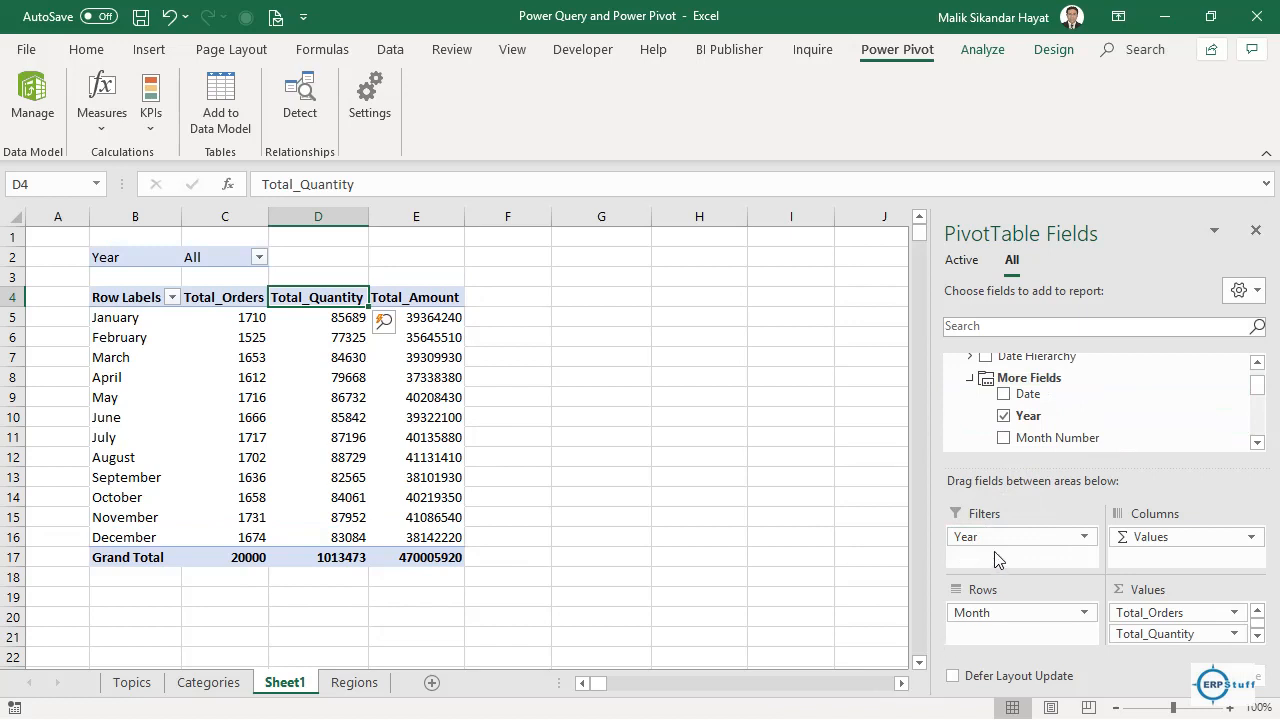
{"action": "left_click", "coordinate": [259, 258]}
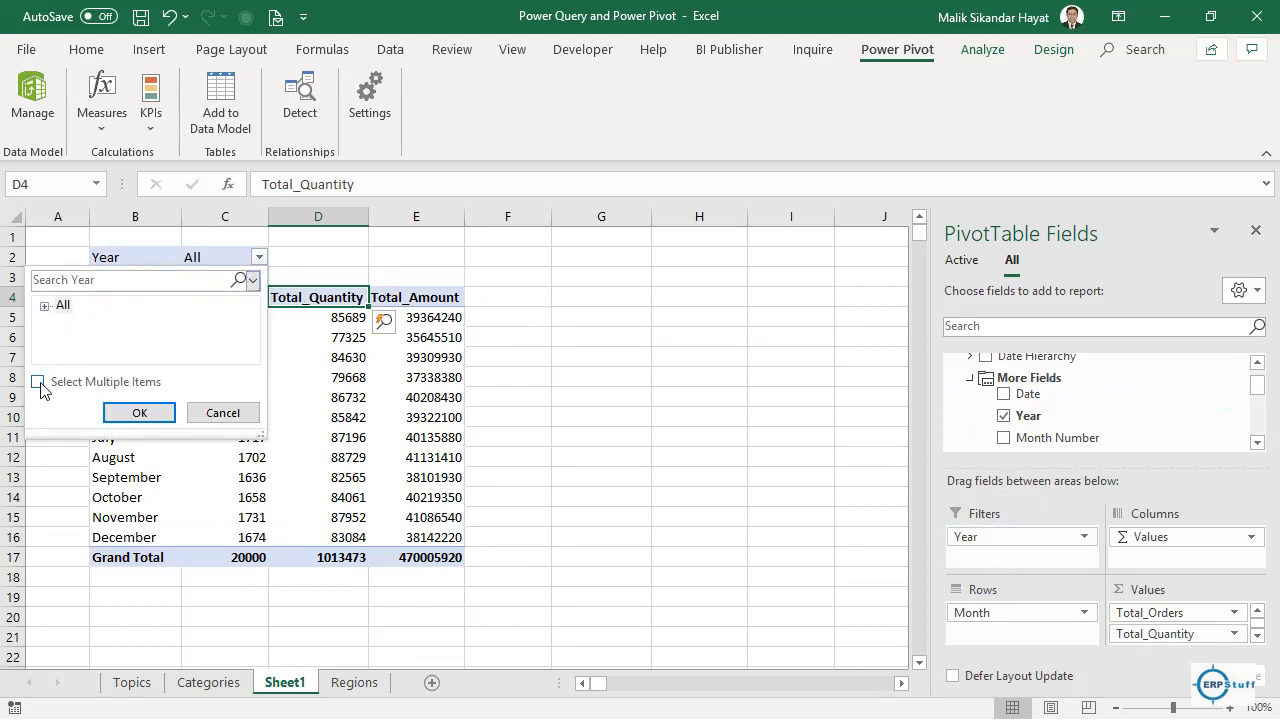
{"action": "left_click", "coordinate": [38, 382]}
{"action": "left_click", "coordinate": [44, 306]}
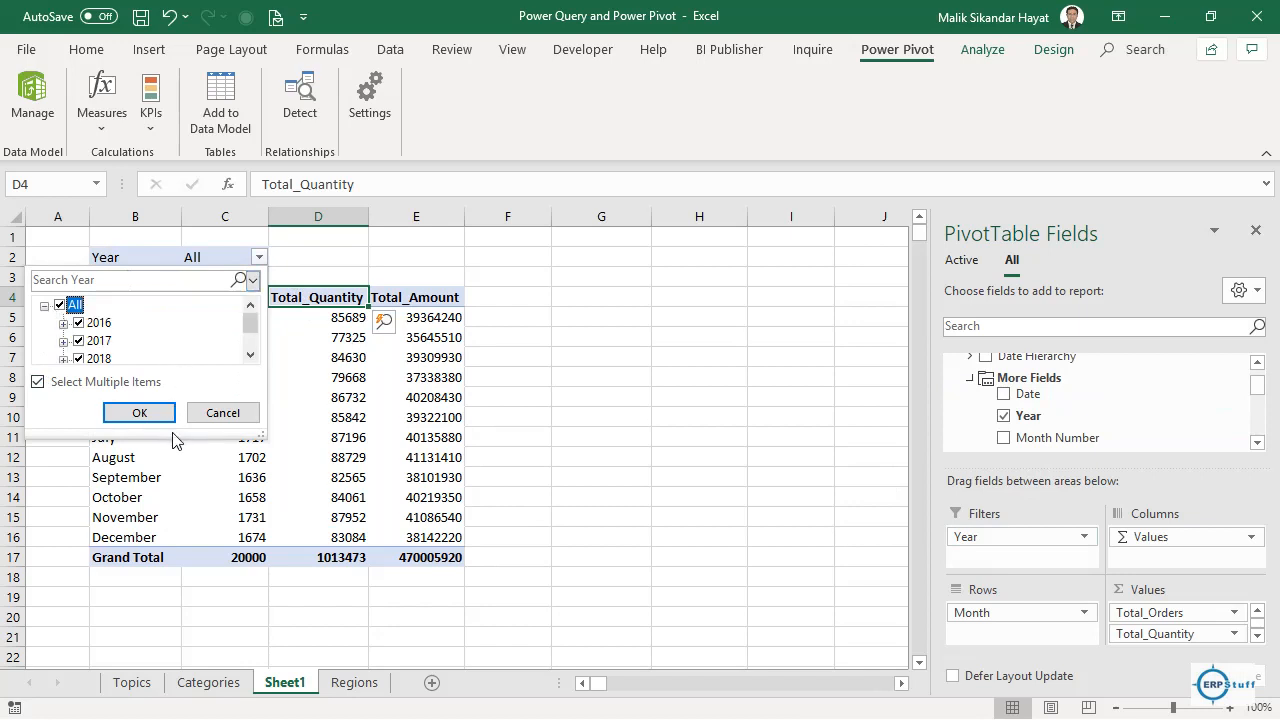
{"action": "left_click", "coordinate": [222, 413]}
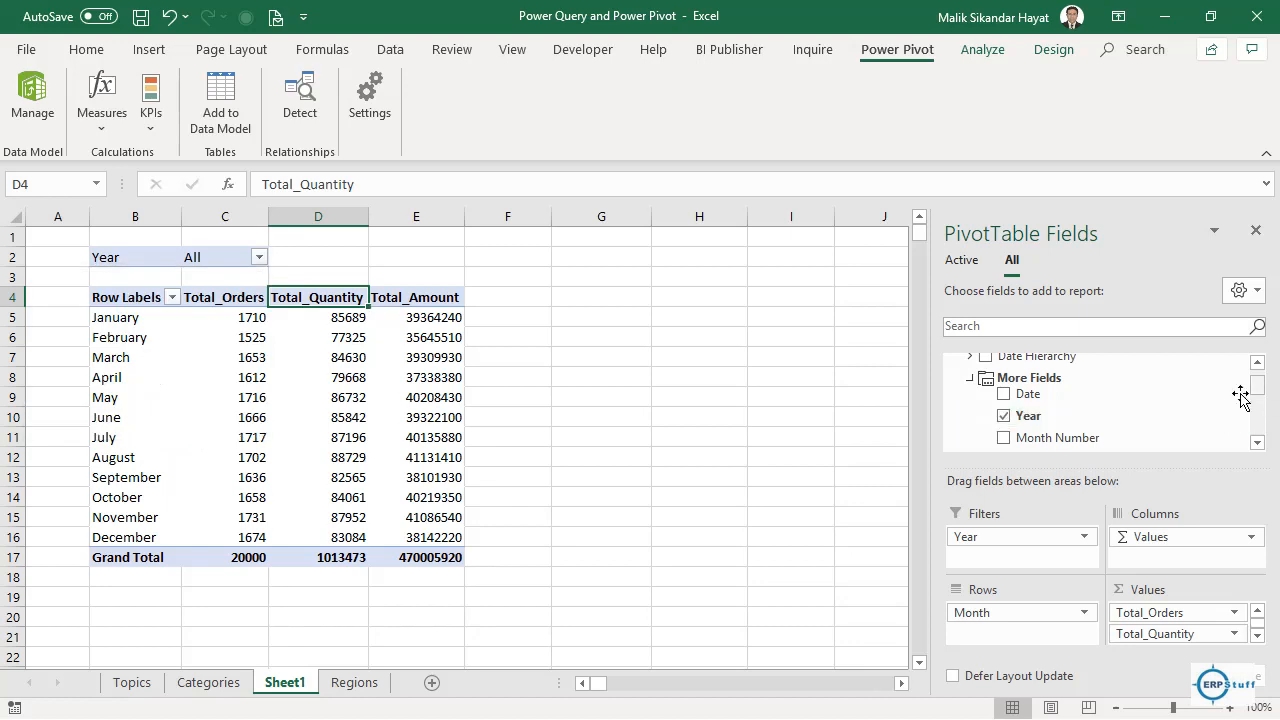
Move Year from Filters into Rows to total 2016 and 2017, then save the workbook.
{"action": "mouse_move", "coordinate": [997, 537]}
{"action": "left_mouse_down"}
{"action": "mouse_move", "coordinate": [1020, 542]}
{"action": "mouse_move", "coordinate": [1108, 392]}
{"action": "mouse_move", "coordinate": [1008, 544]}
{"action": "left_mouse_up"}
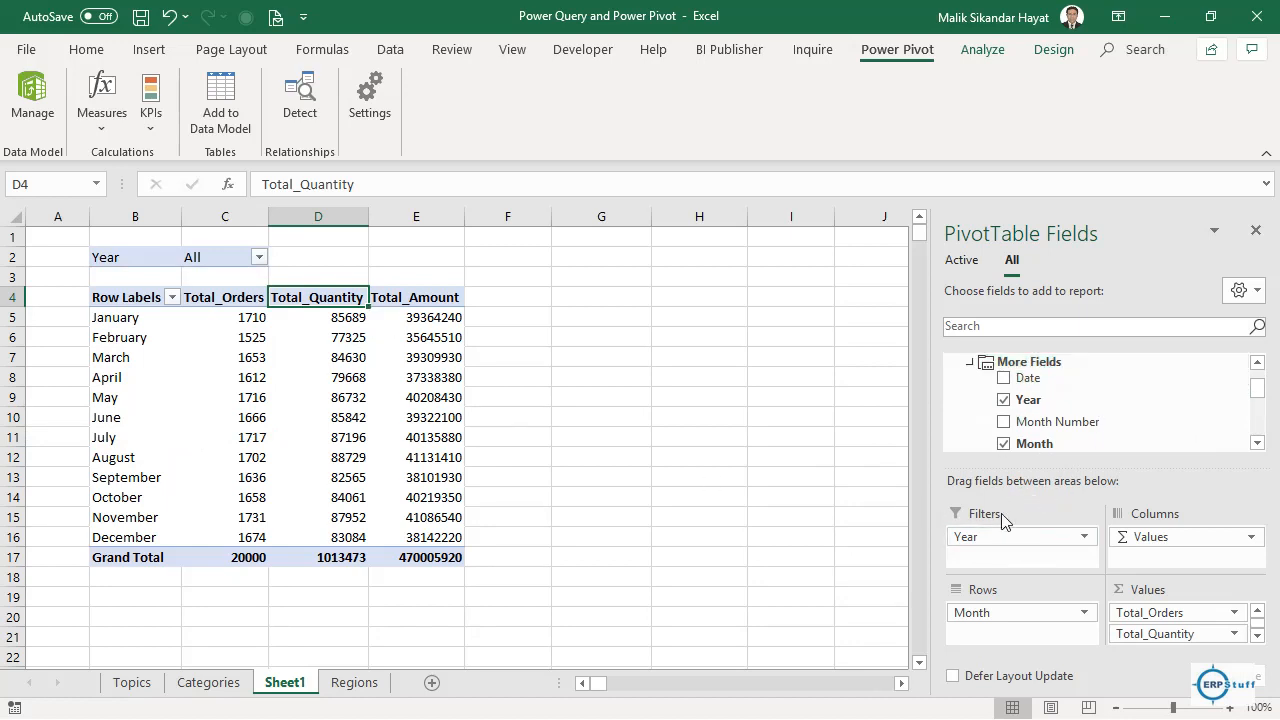
{"action": "left_click_drag", "start_coordinate": [998, 535], "coordinate": [1052, 405]}
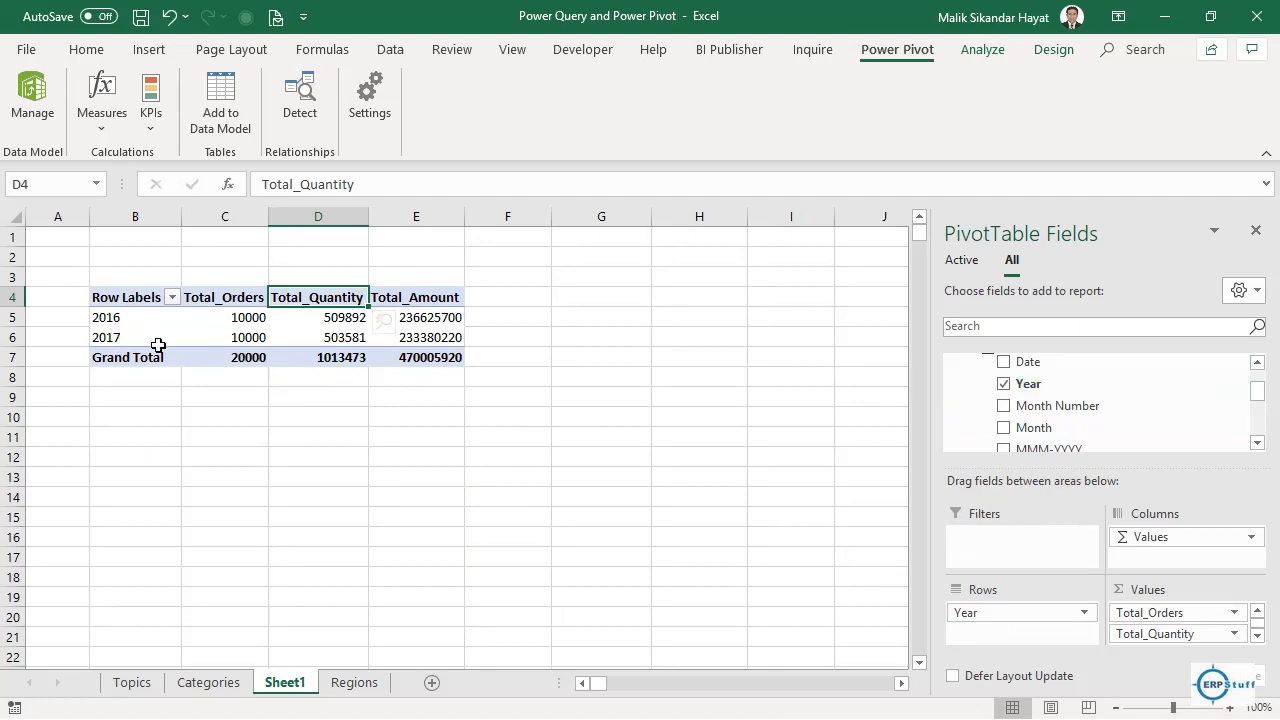
{"action": "mouse_move", "coordinate": [204, 347]}
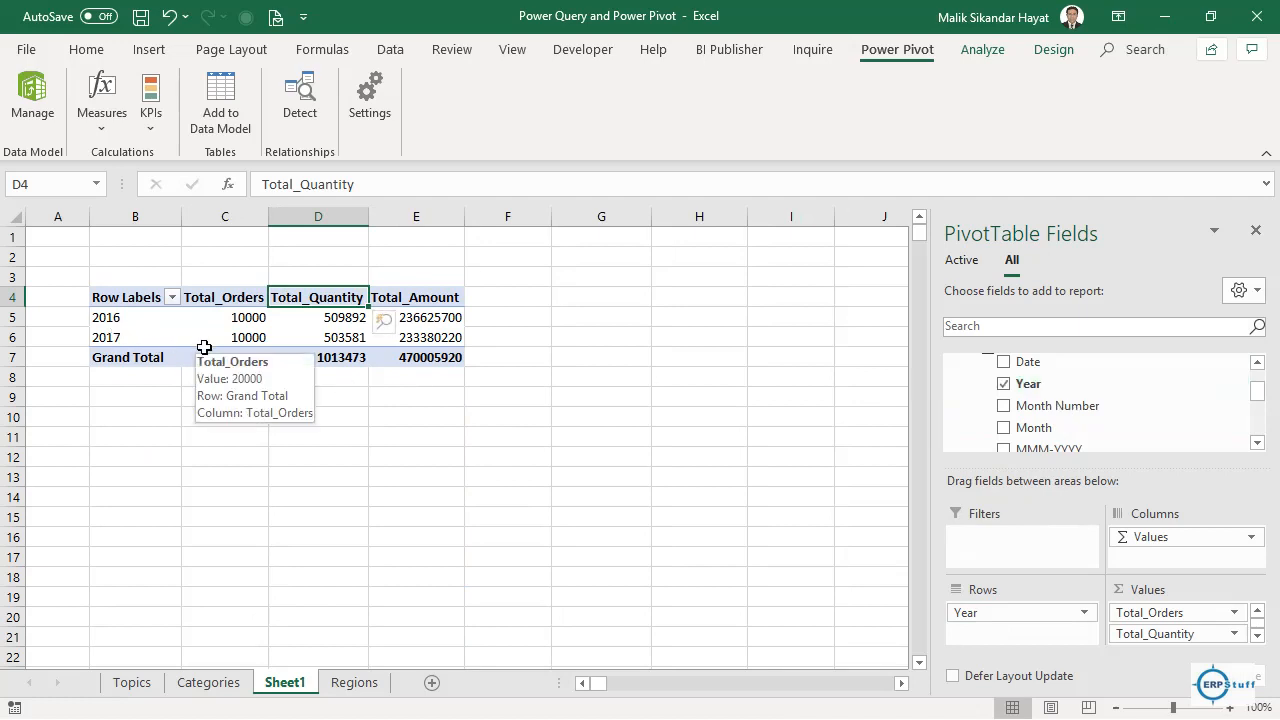
{"action": "left_click", "coordinate": [540, 406]}
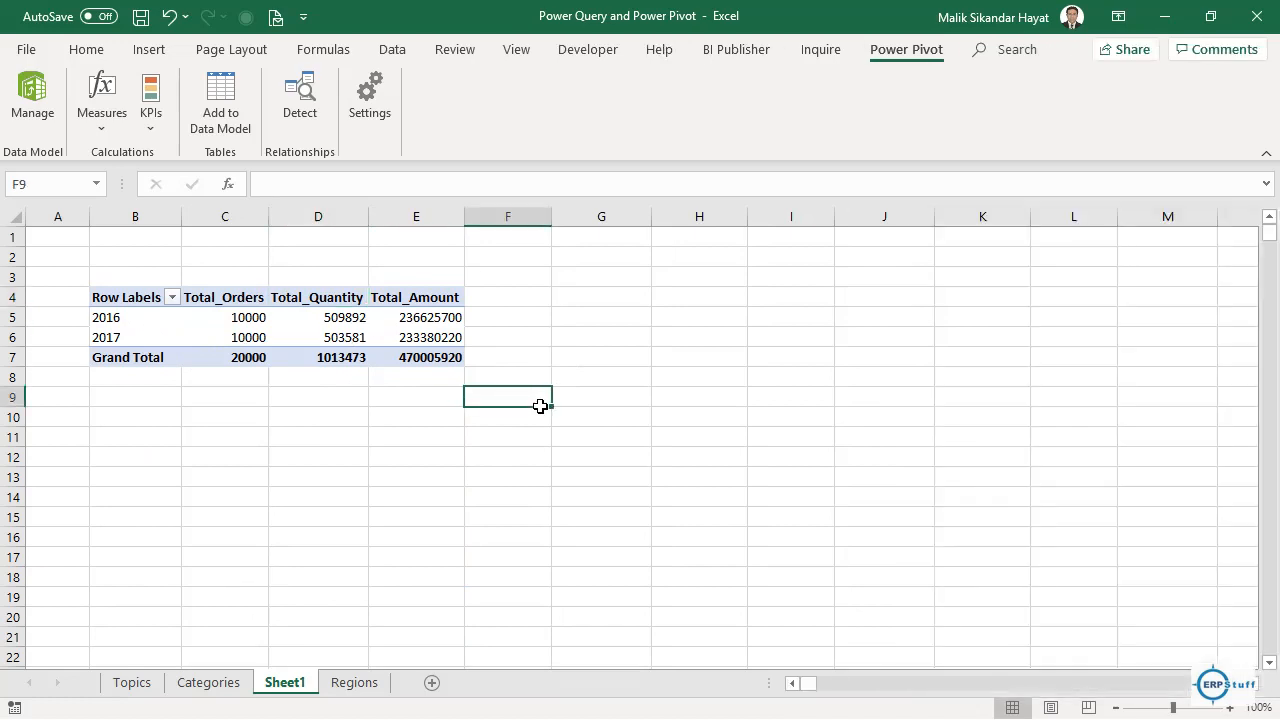
{"action": "key", "text": "ctrl+s"}
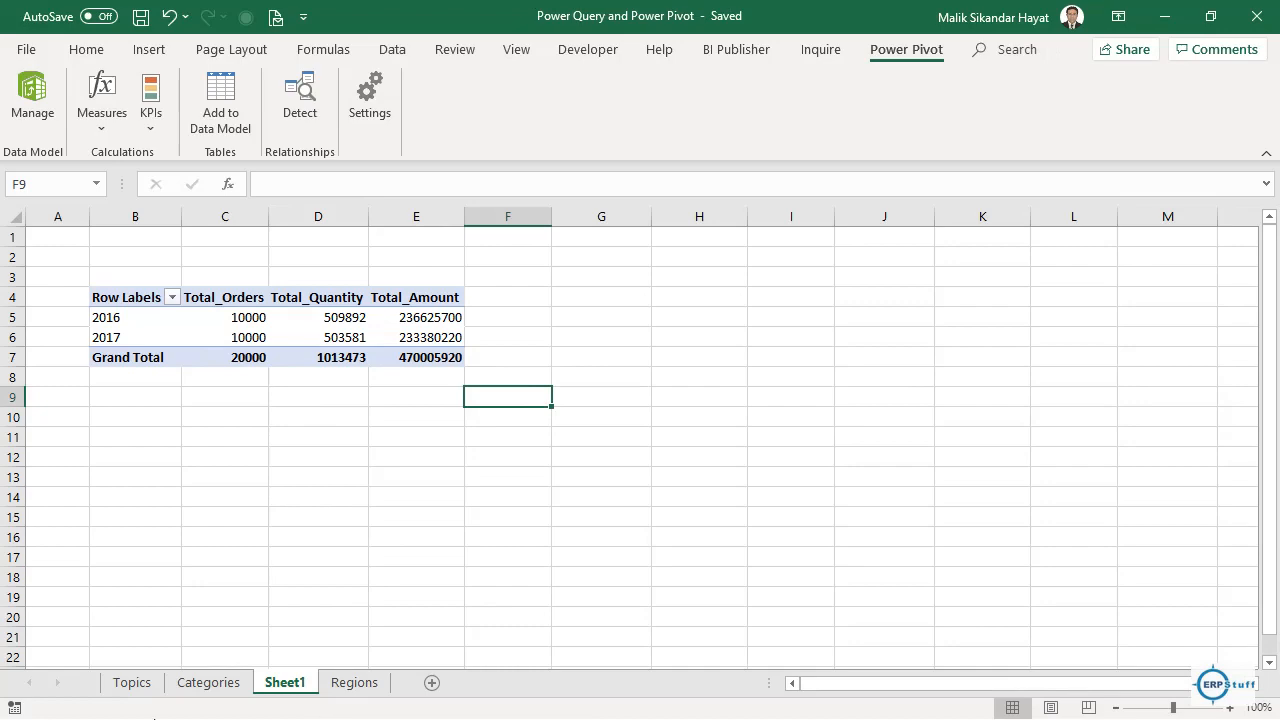
{"action": "key", "text": "super"}
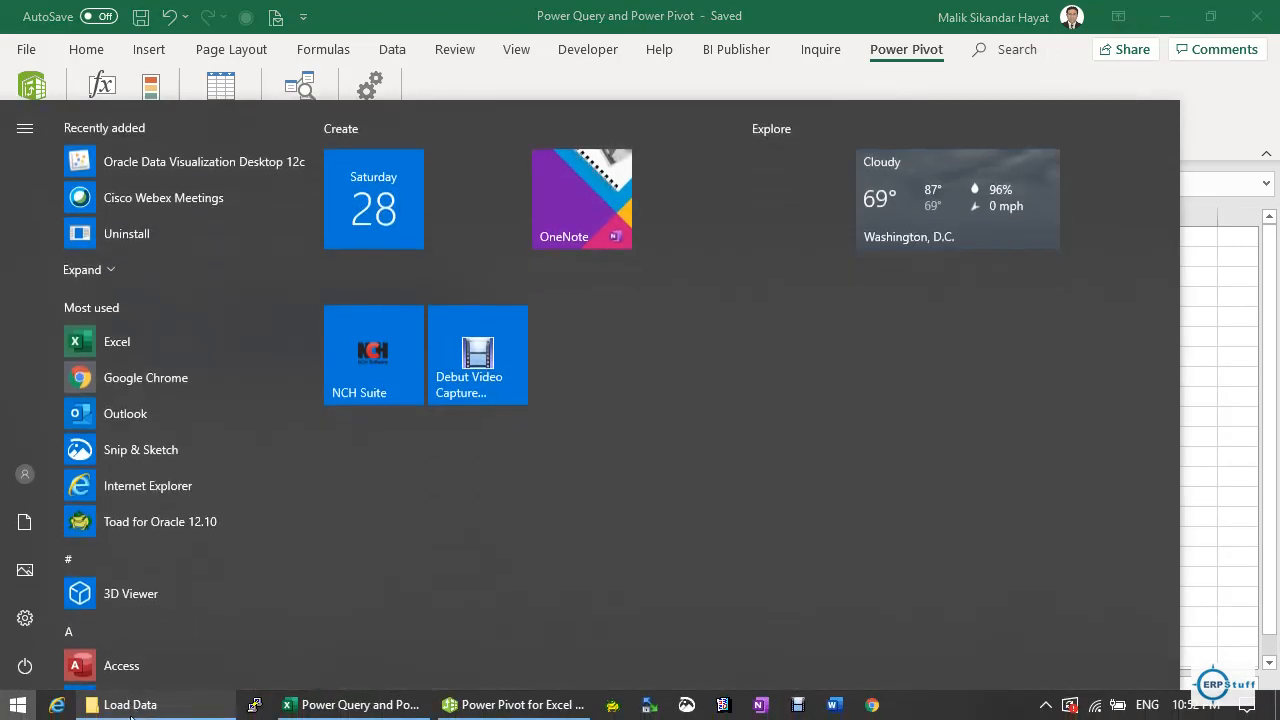
Cut Sales_2018 from Sale_Data, paste it into Load Data beside the 2016 and 2017 files, and minimize Explorer.
{"action": "left_click", "coordinate": [139, 704]}
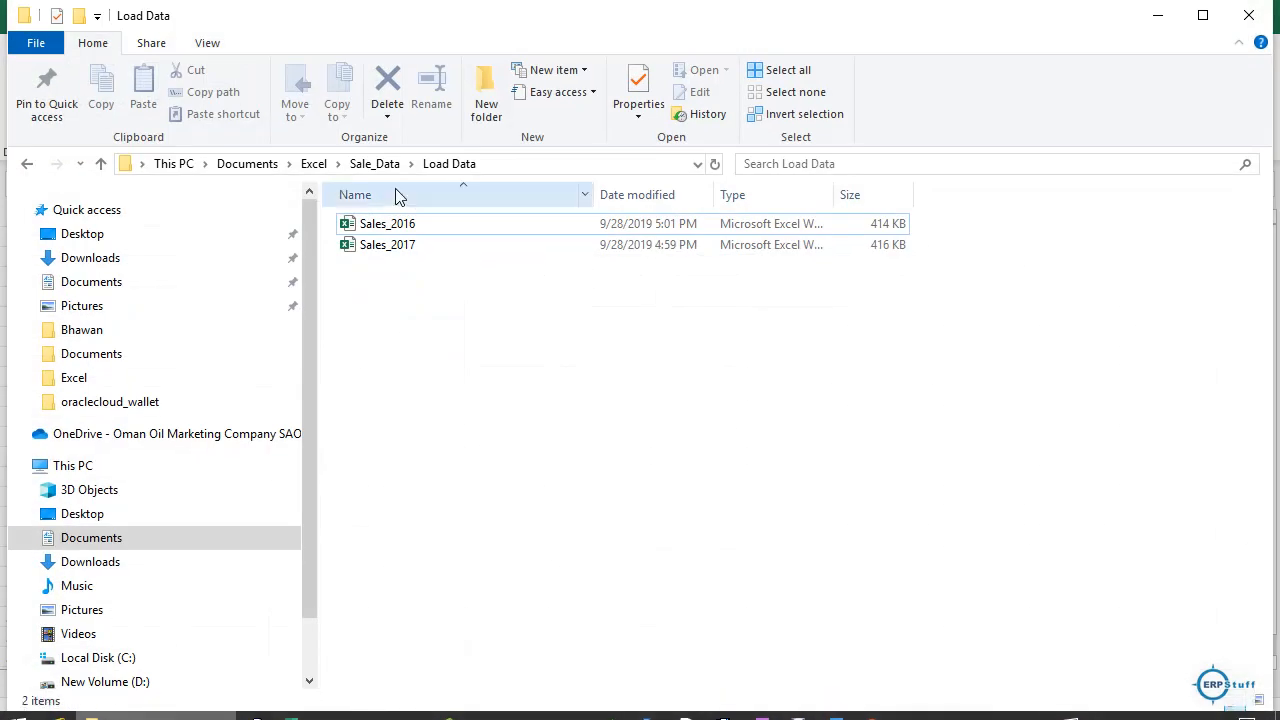
{"action": "left_click", "coordinate": [376, 166]}
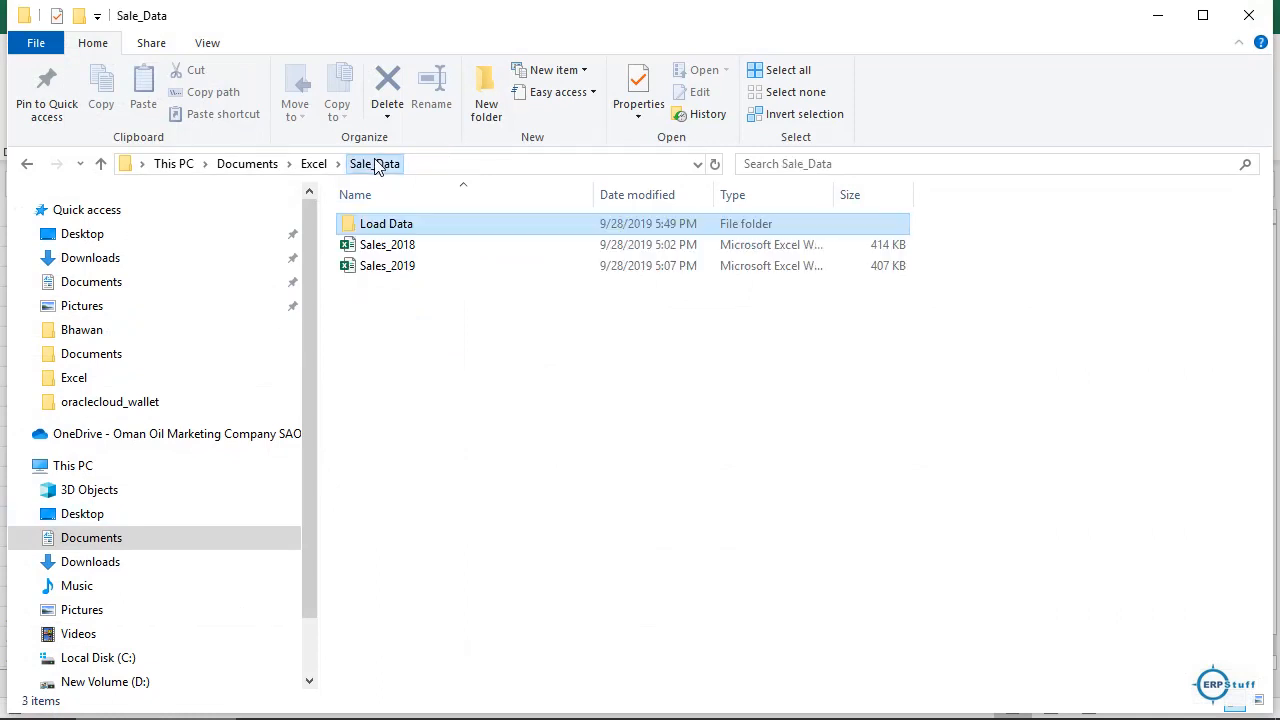
{"action": "left_click", "coordinate": [412, 252]}
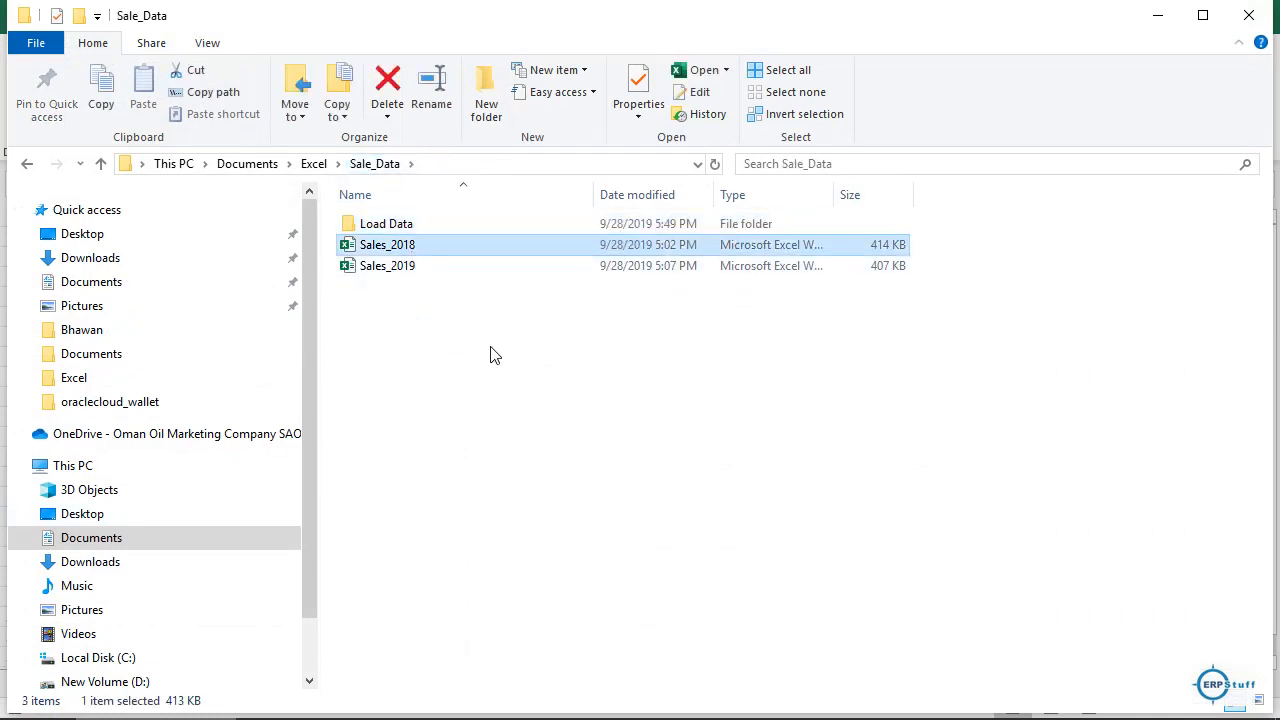
{"action": "key", "text": "ctrl+c"}
{"action": "key", "text": "ctrl+x"}
{"action": "left_click", "coordinate": [404, 232]}
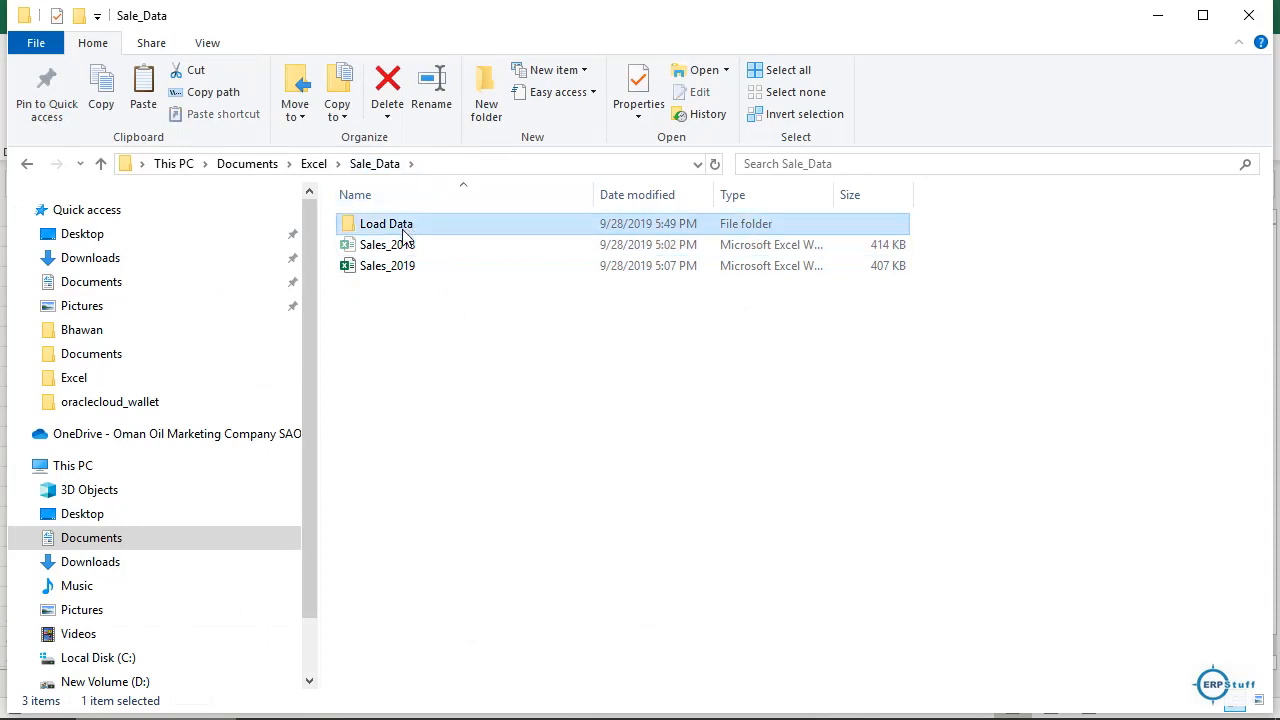
{"action": "double_click", "coordinate": [404, 232]}
{"action": "key", "text": "ctrl+v"}
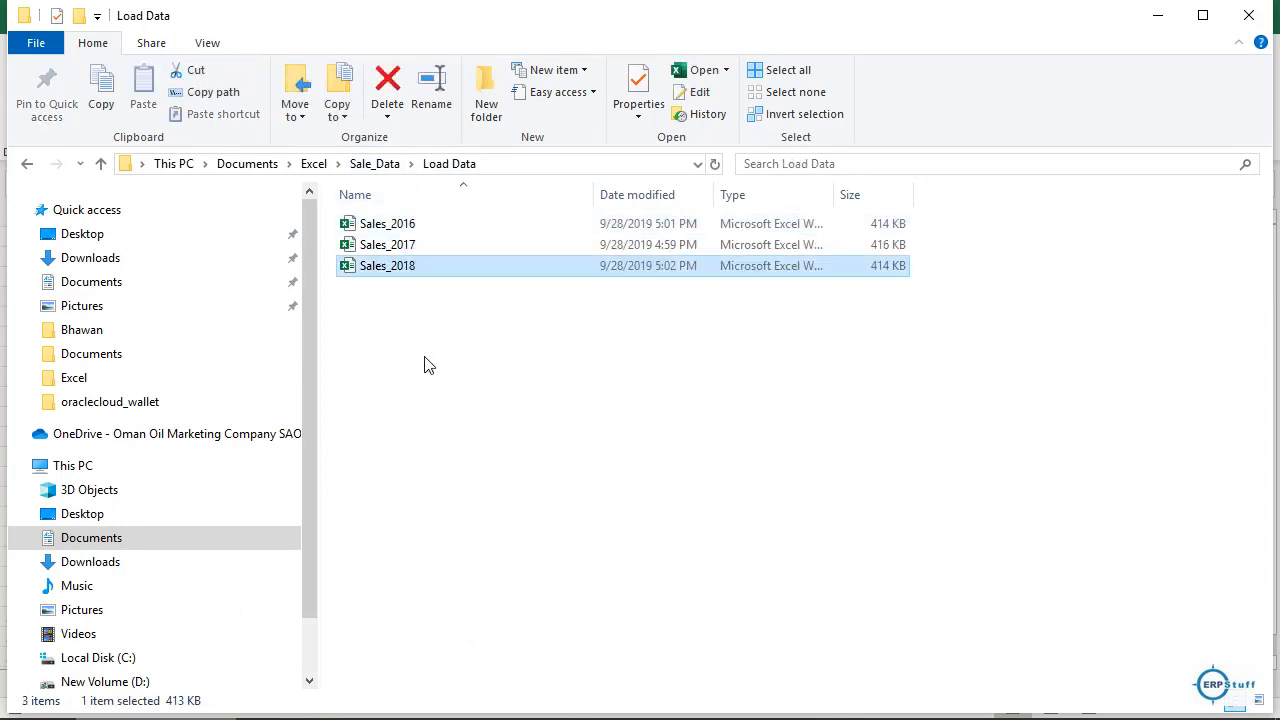
{"action": "left_click", "coordinate": [1157, 16]}
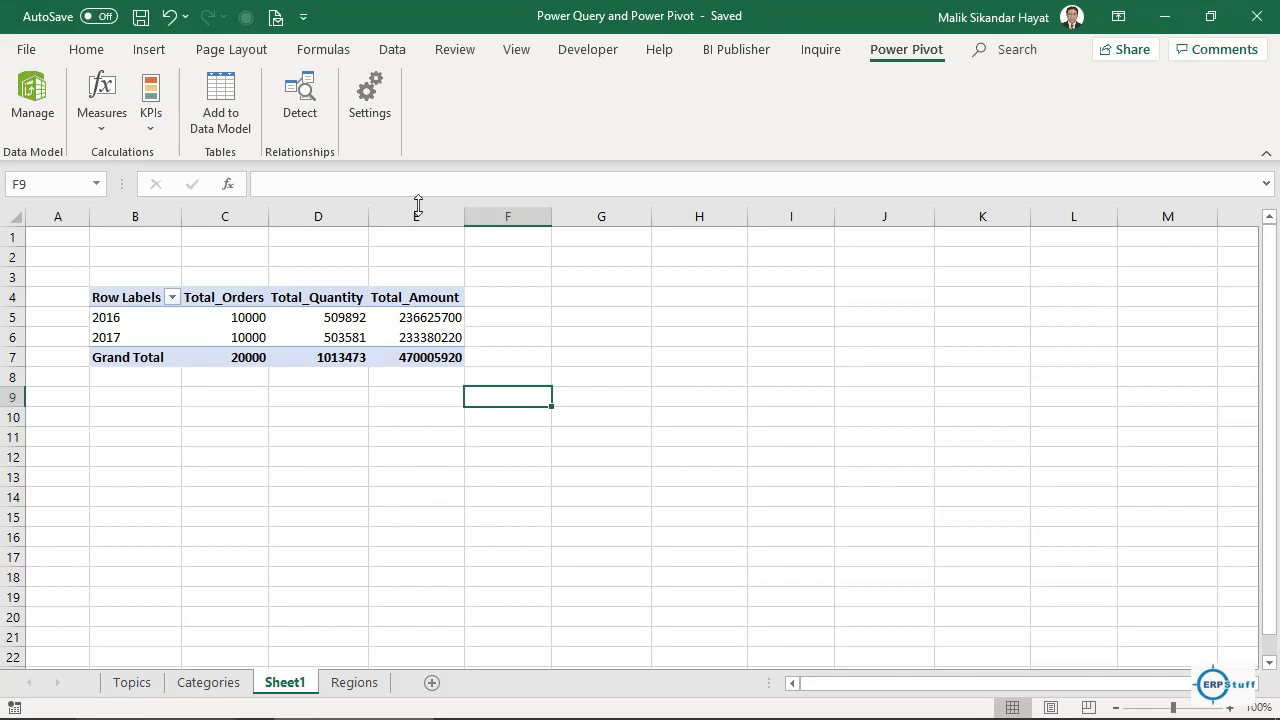
Select the PivotTable and run Refresh All from the Data tab; it still shows only 2016 and 2017.
{"action": "left_click", "coordinate": [245, 321]}
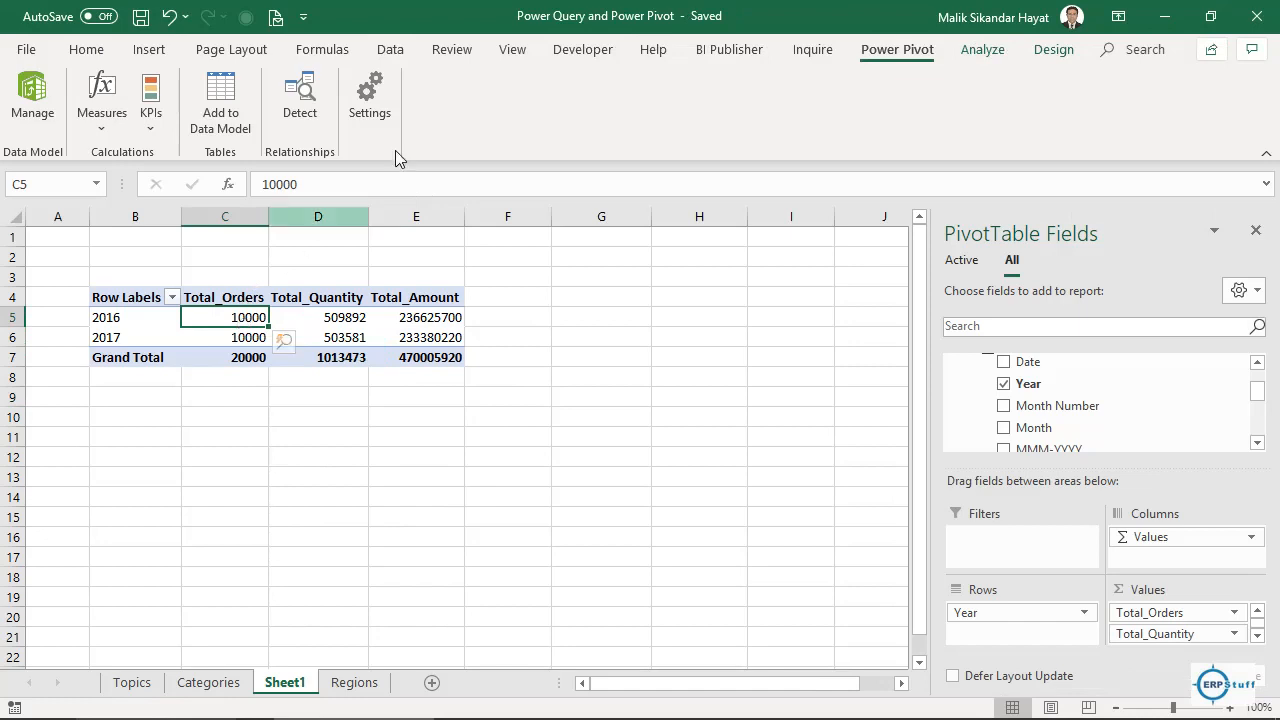
{"action": "left_click", "coordinate": [392, 50]}
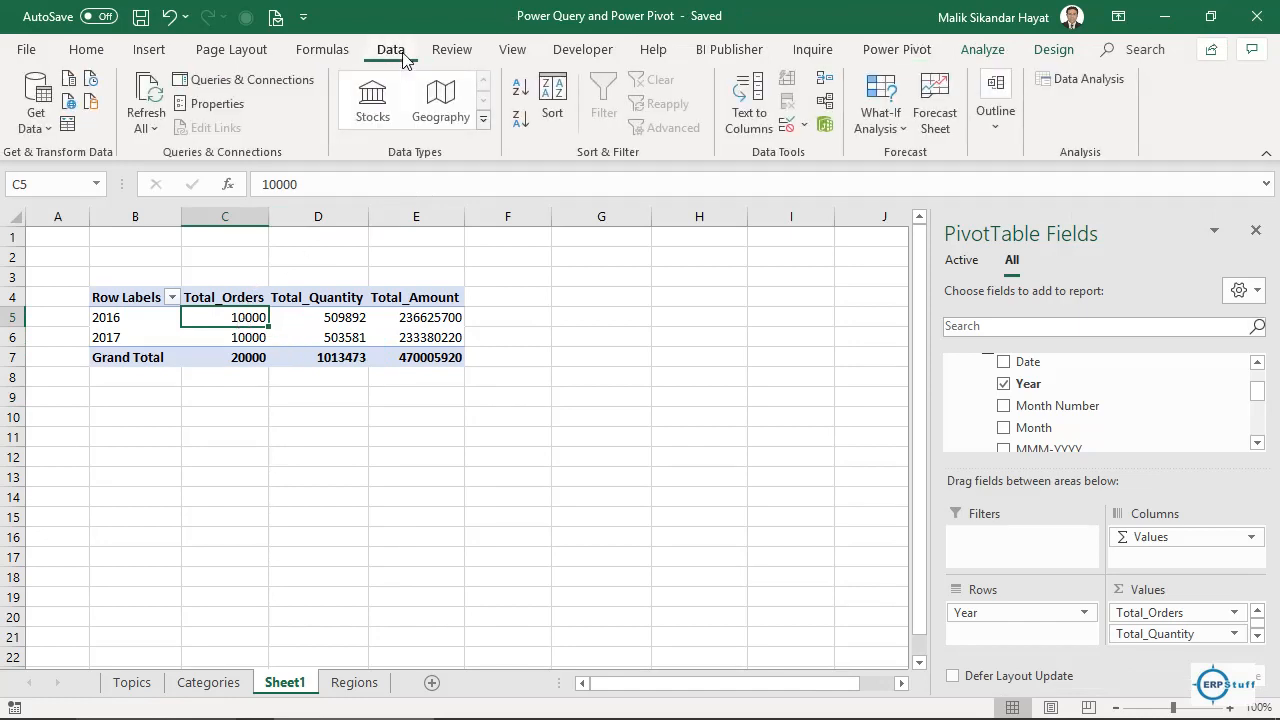
{"action": "left_click", "coordinate": [160, 120]}
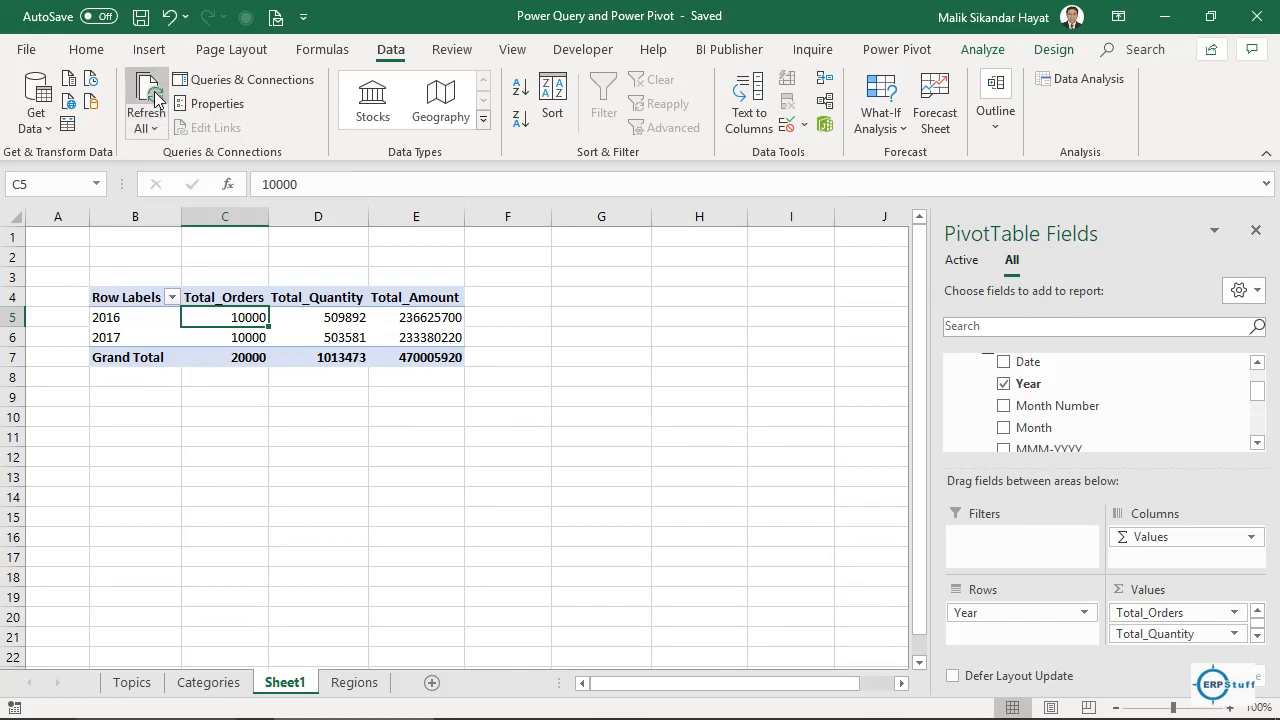
Refresh all connections, continue past the .NET error, and minimize the Power Pivot window.
{"action": "left_click", "coordinate": [145, 127]}
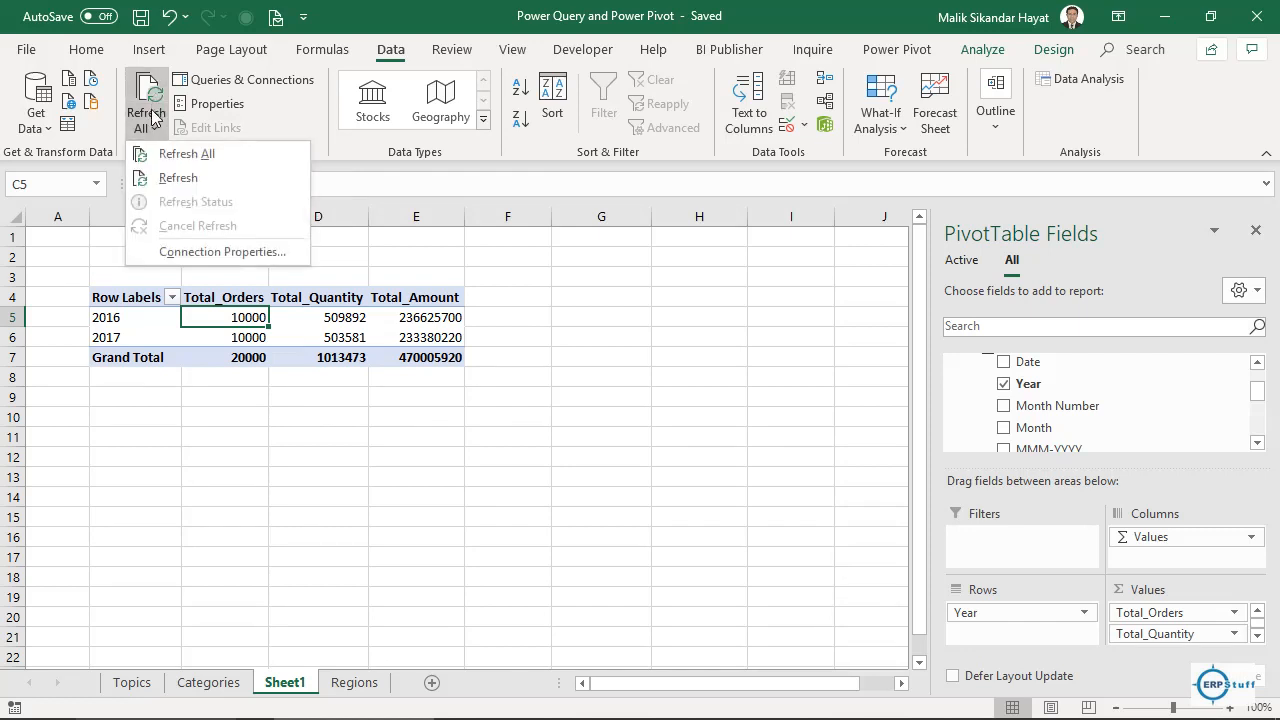
{"action": "left_click", "coordinate": [196, 155]}
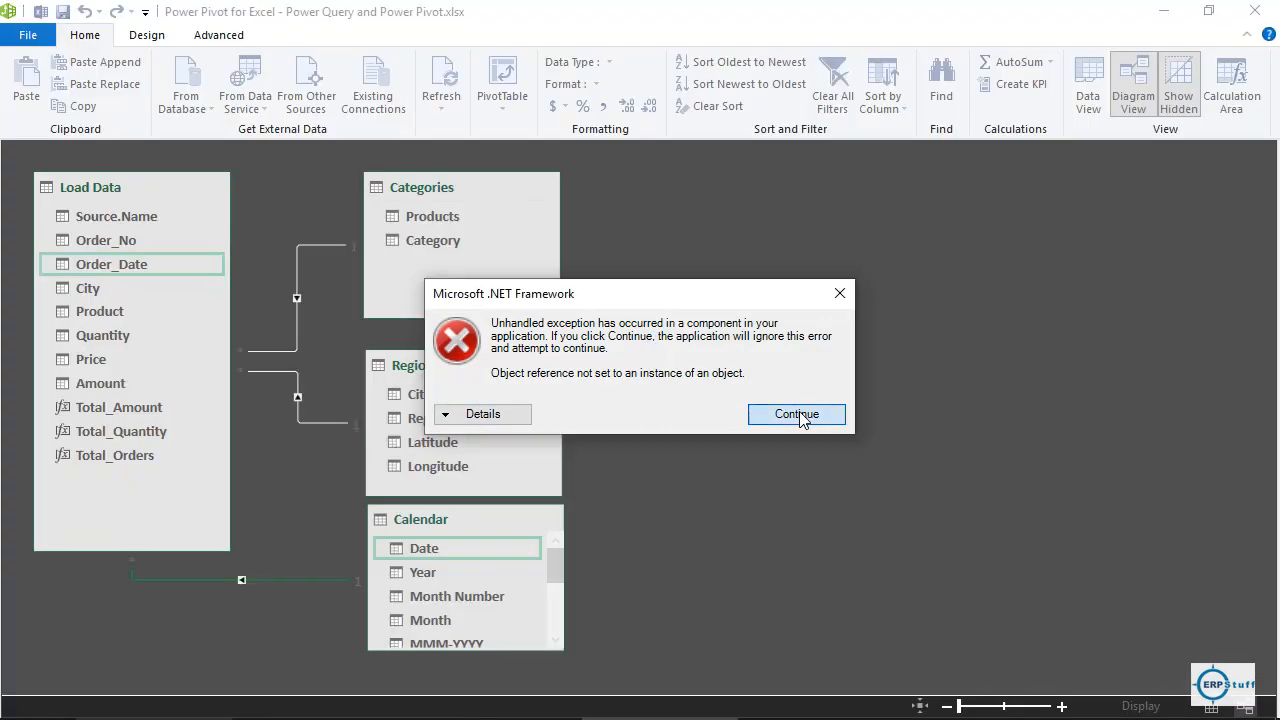
{"action": "left_click", "coordinate": [797, 414]}
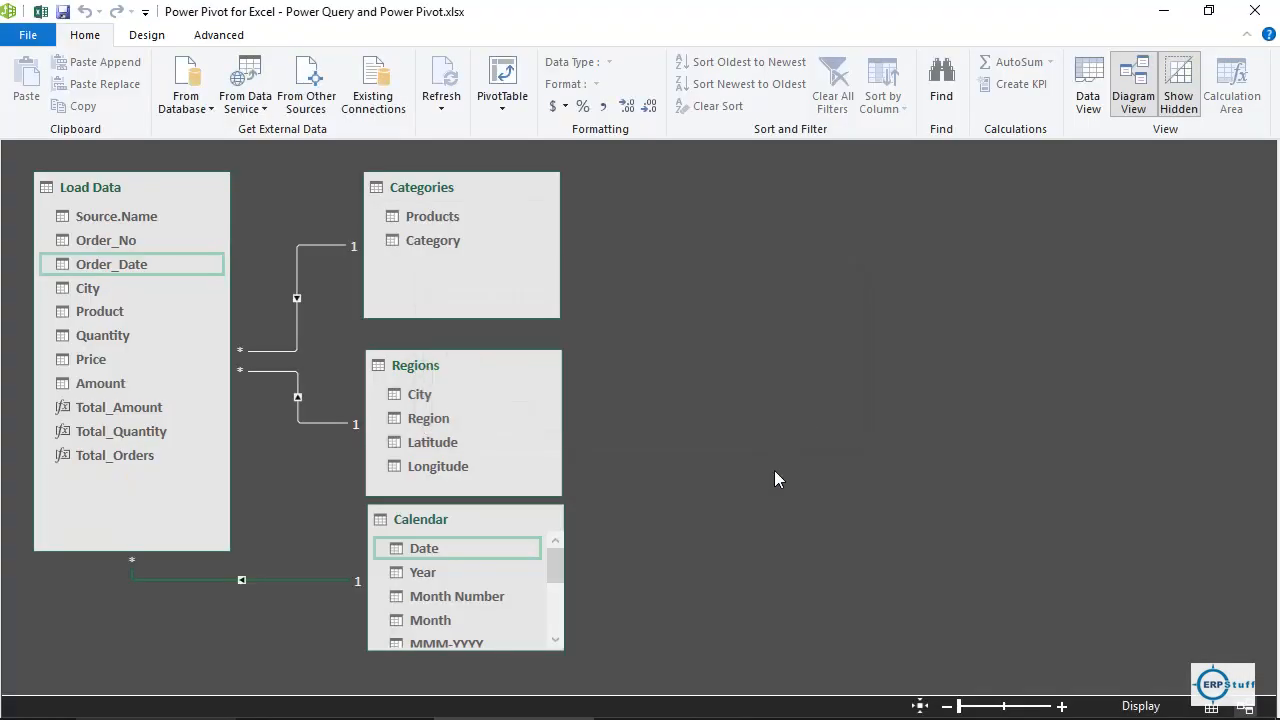
{"action": "left_click", "coordinate": [1164, 22]}
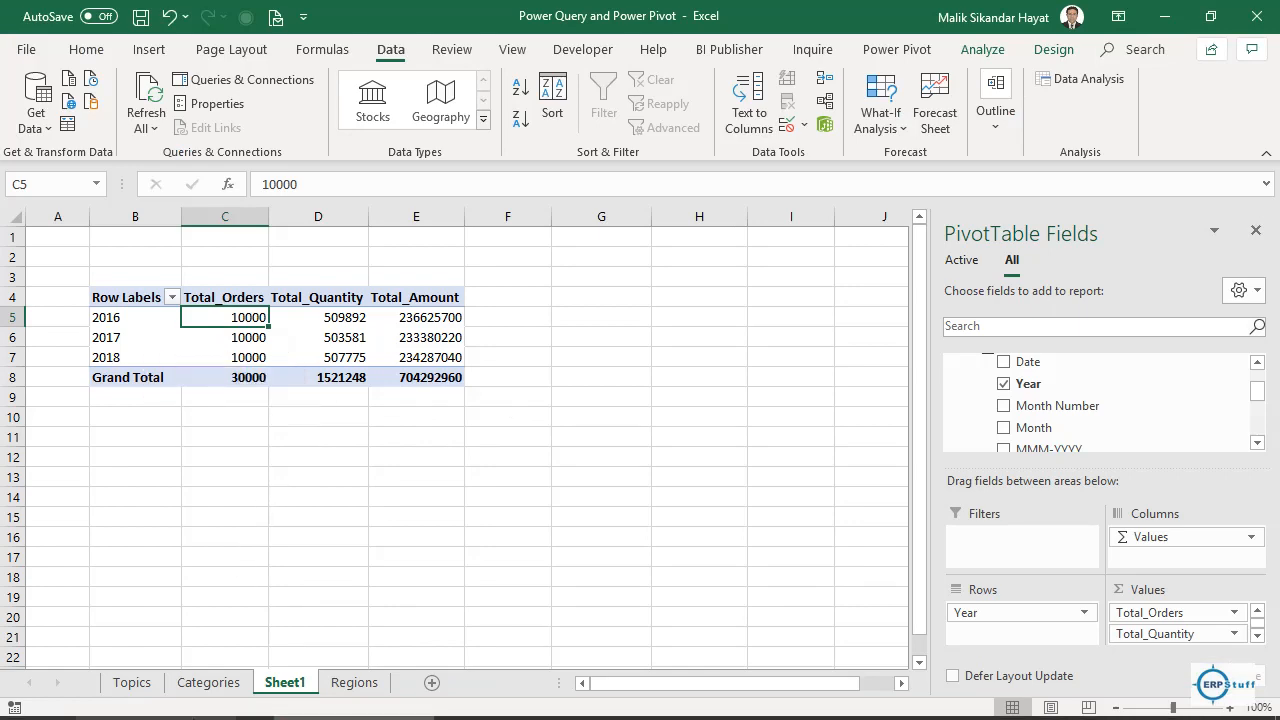
Move Sales_2019 from the Sale_Data folder into Load Data, then minimize Explorer.
{"action": "left_click", "coordinate": [176, 706]}
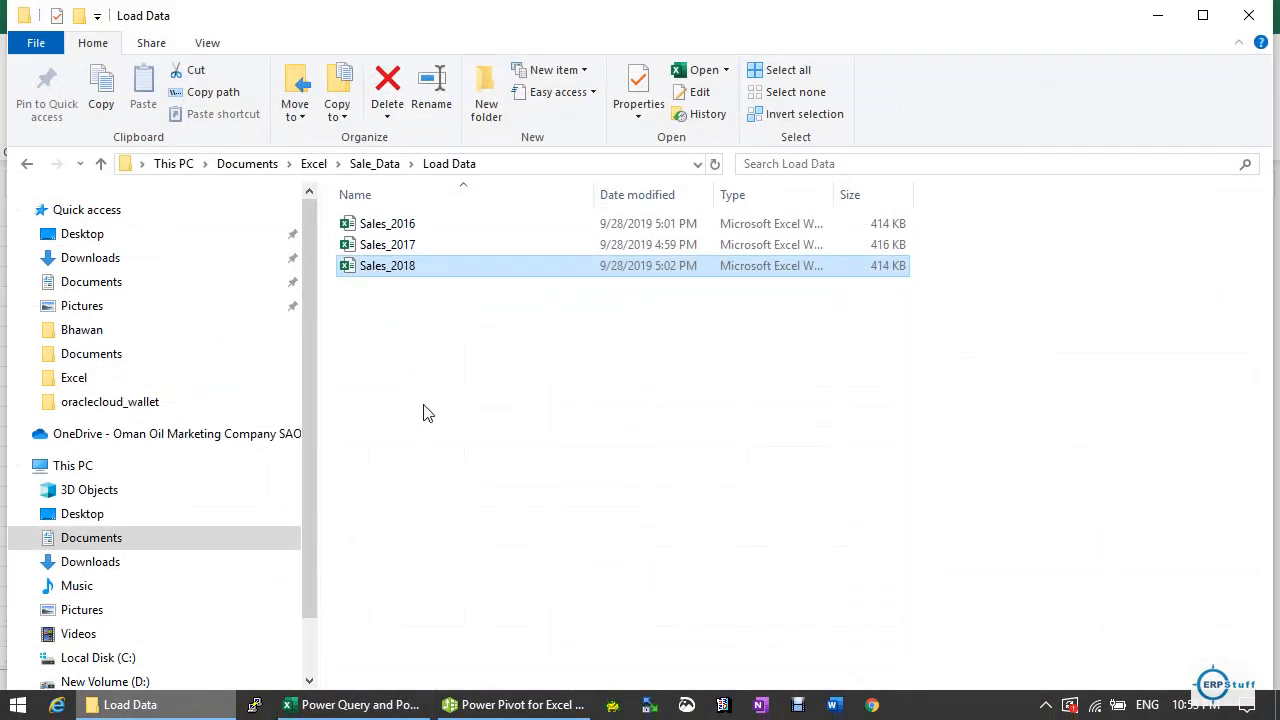
{"action": "left_click", "coordinate": [376, 165]}
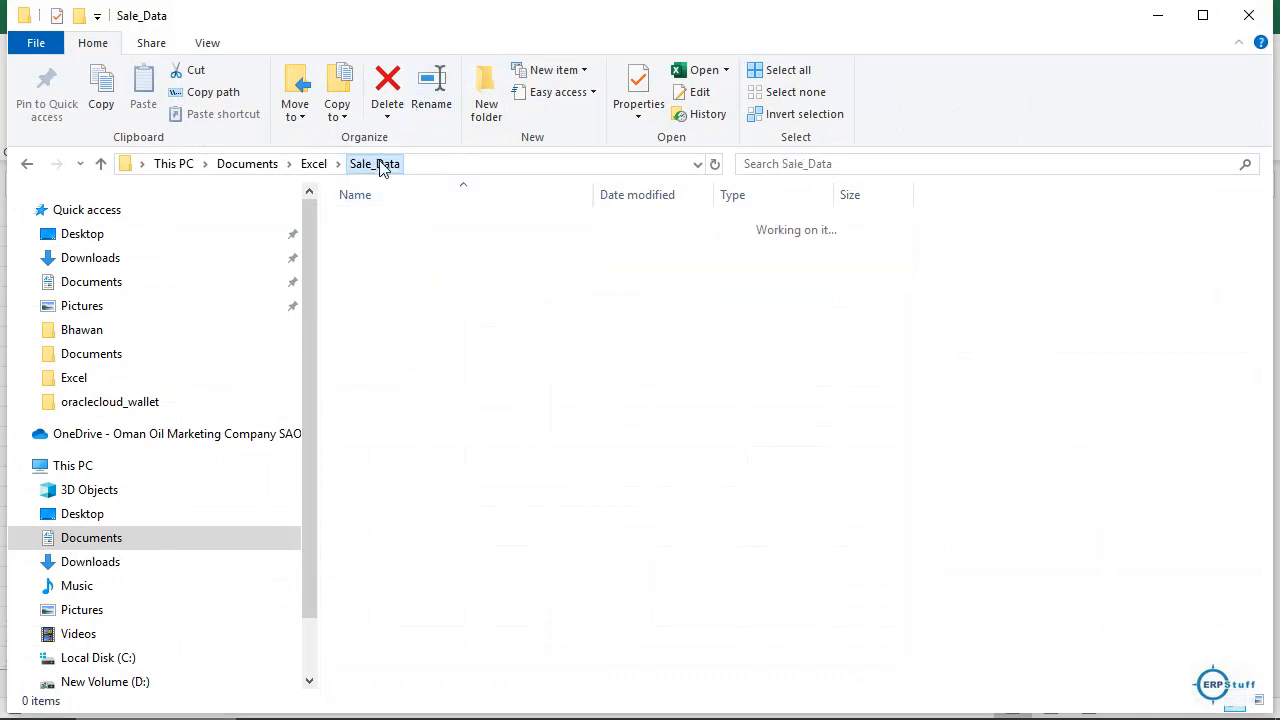
{"action": "left_click", "coordinate": [420, 253]}
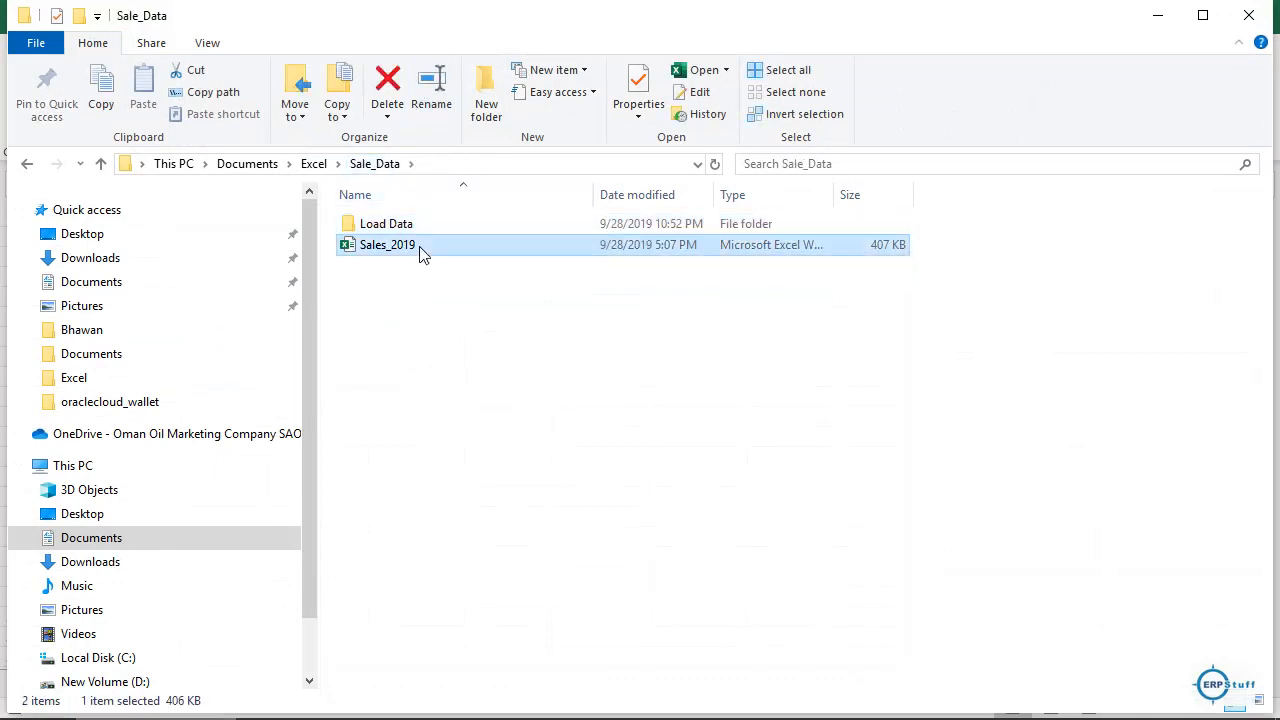
{"action": "double_click", "coordinate": [408, 226]}
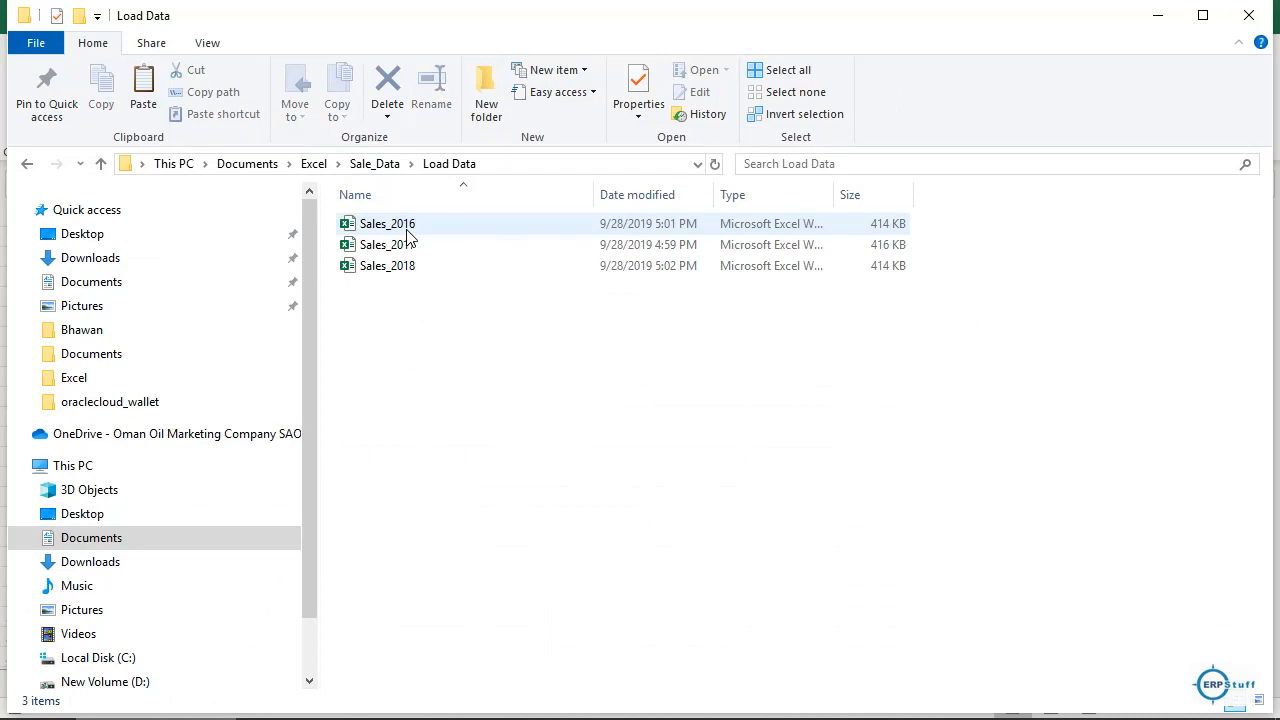
{"action": "key", "text": "ctrl+v"}
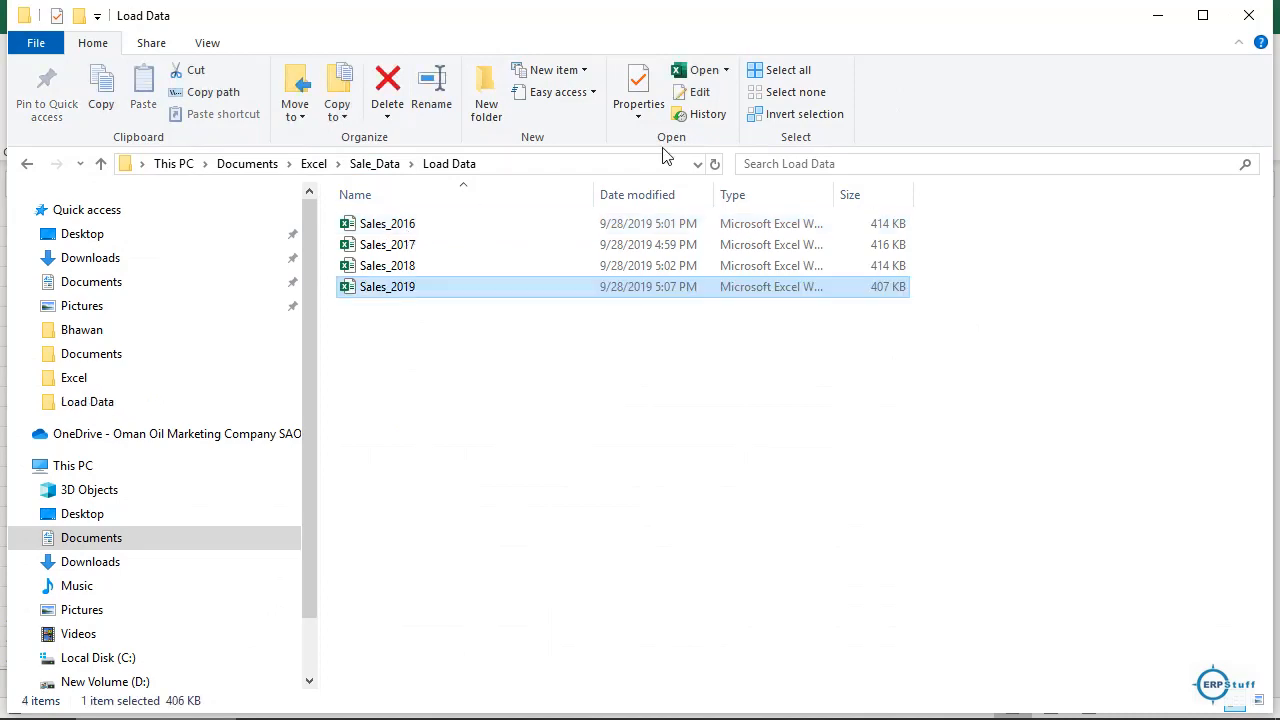
{"action": "left_click", "coordinate": [1173, 17]}
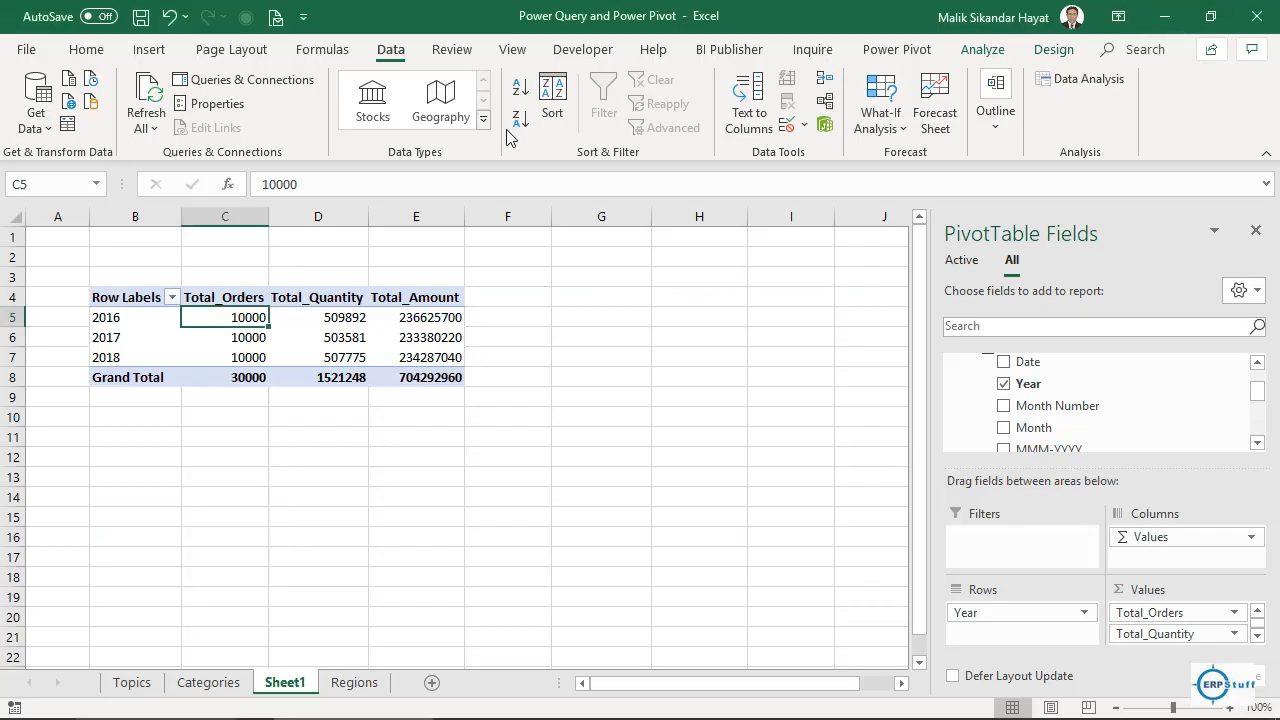
Refresh to add the 2019 row (40000 orders), then move Year from Rows back to Filters.
{"action": "left_click", "coordinate": [157, 88]}
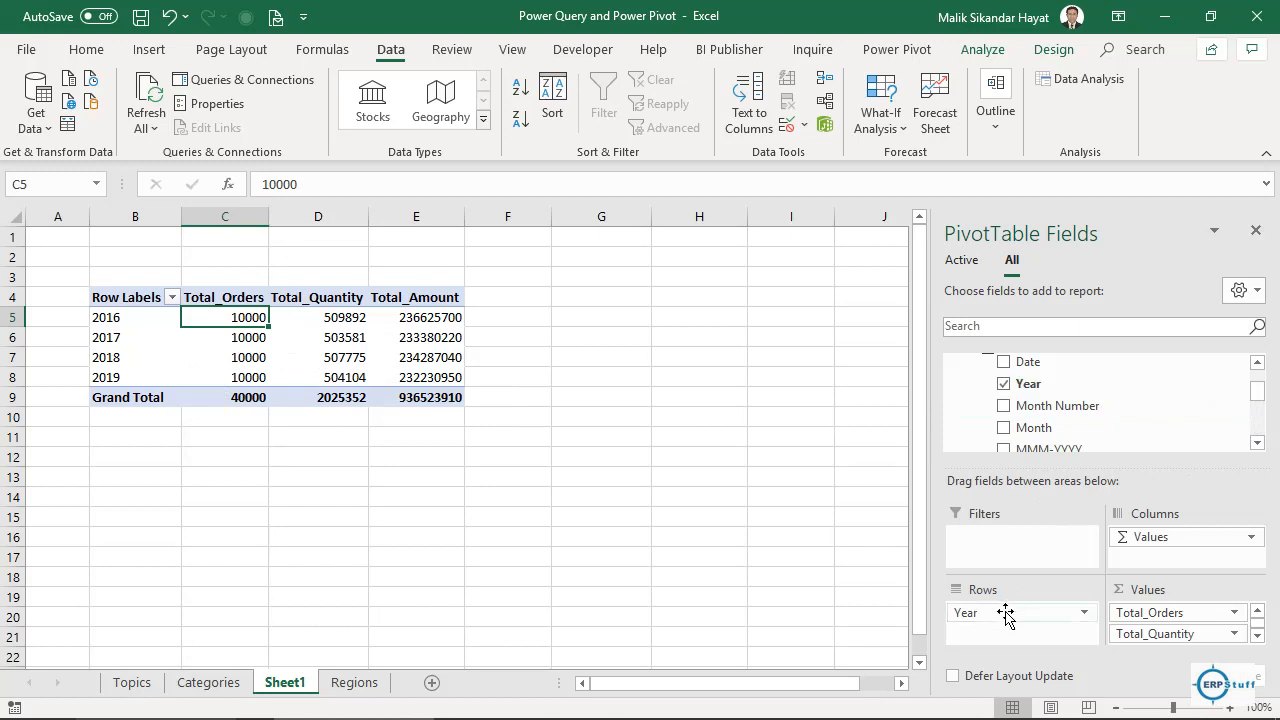
{"action": "left_click_drag", "start_coordinate": [1005, 615], "coordinate": [1007, 546]}
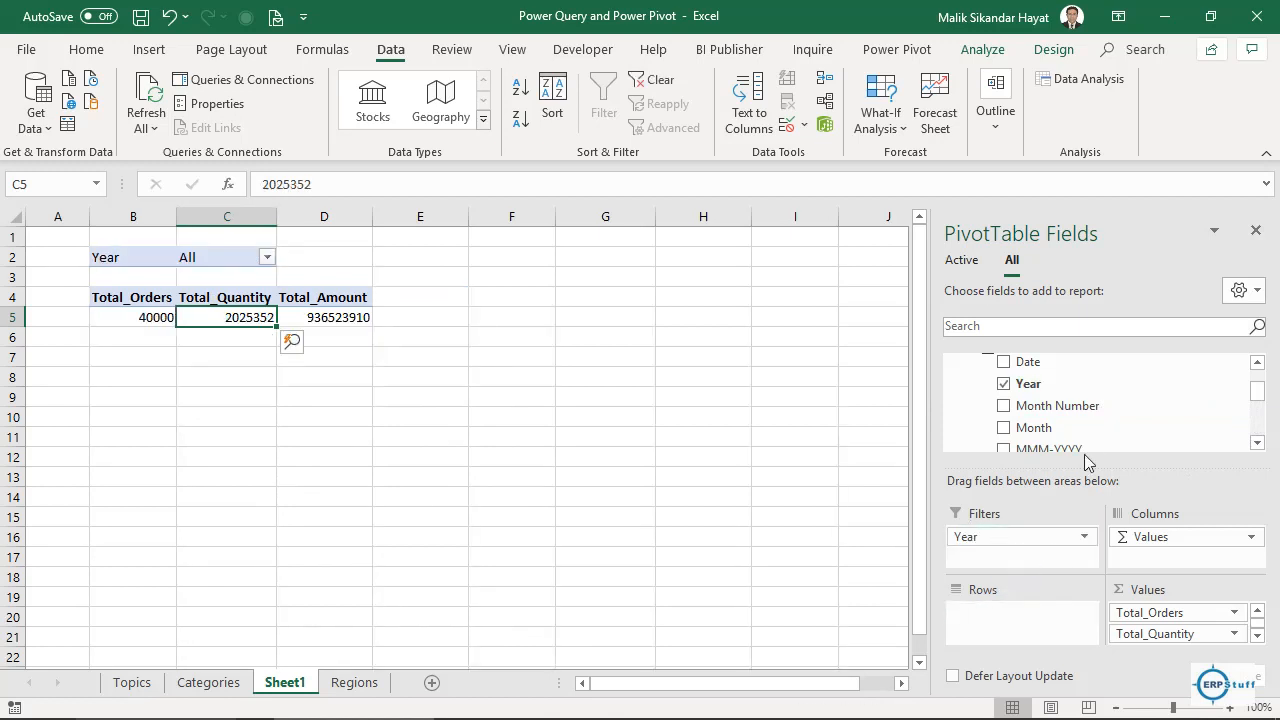
{"action": "left_click_drag", "start_coordinate": [1052, 428], "coordinate": [1020, 628]}
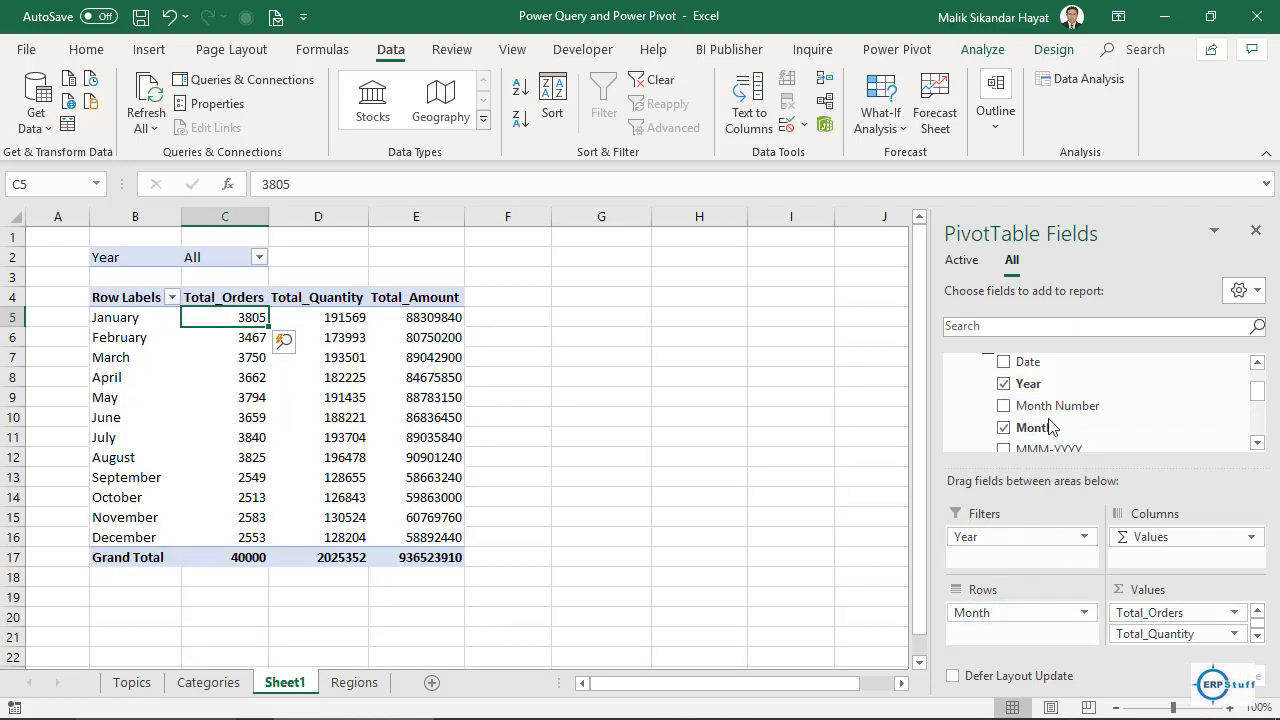
{"action": "left_click", "coordinate": [258, 258]}
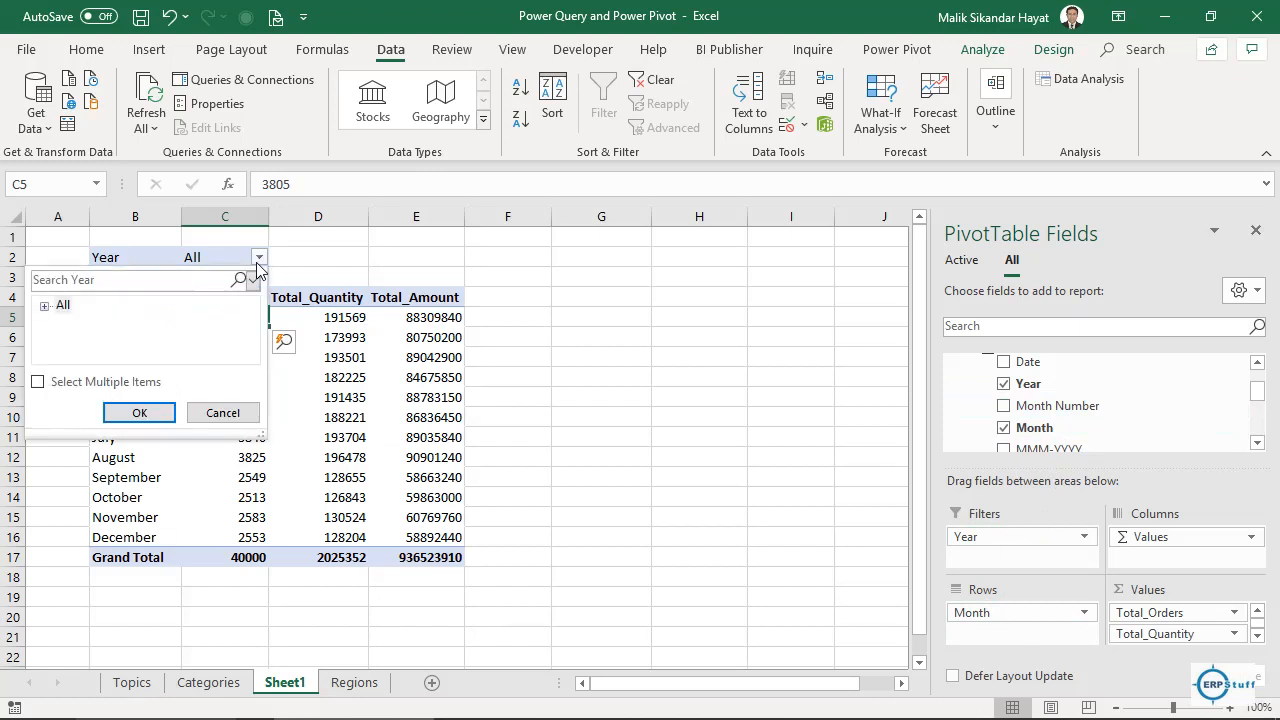
{"action": "left_click", "coordinate": [37, 382]}
{"action": "left_click", "coordinate": [44, 305]}
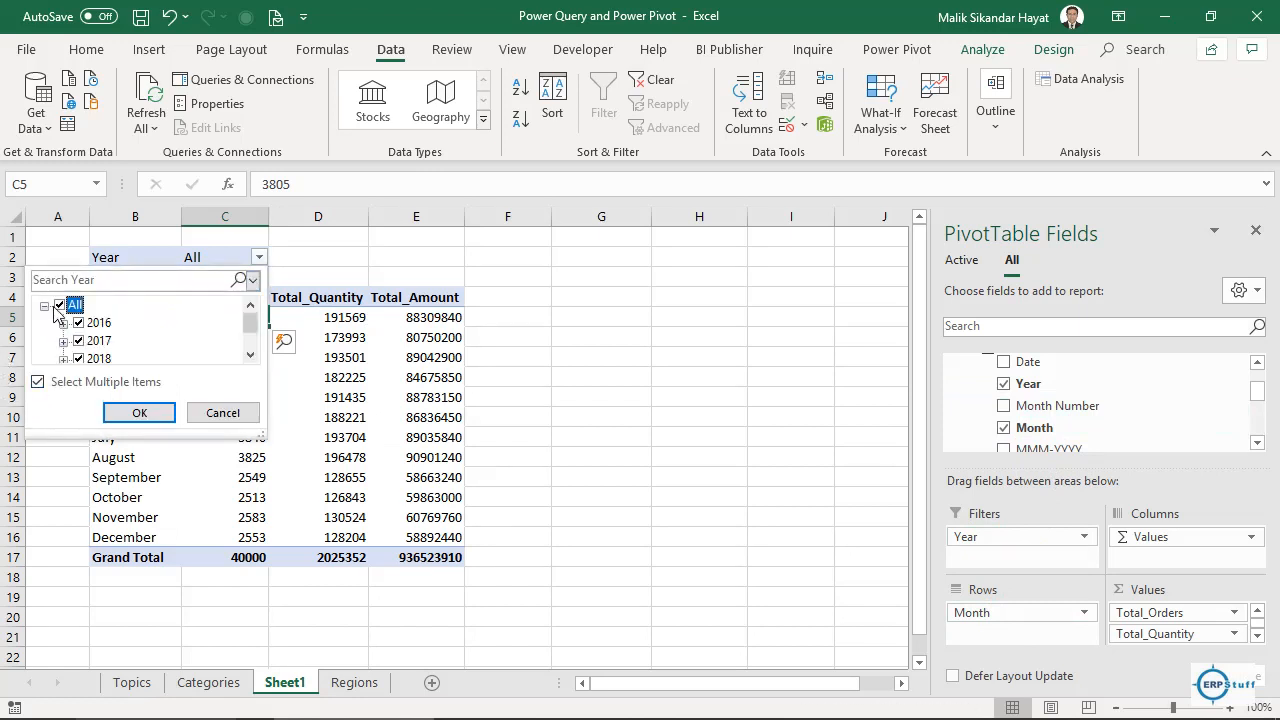
{"action": "left_click", "coordinate": [59, 305]}
{"action": "left_click_drag", "start_coordinate": [250, 328], "coordinate": [251, 350]}
{"action": "left_click", "coordinate": [86, 341]}
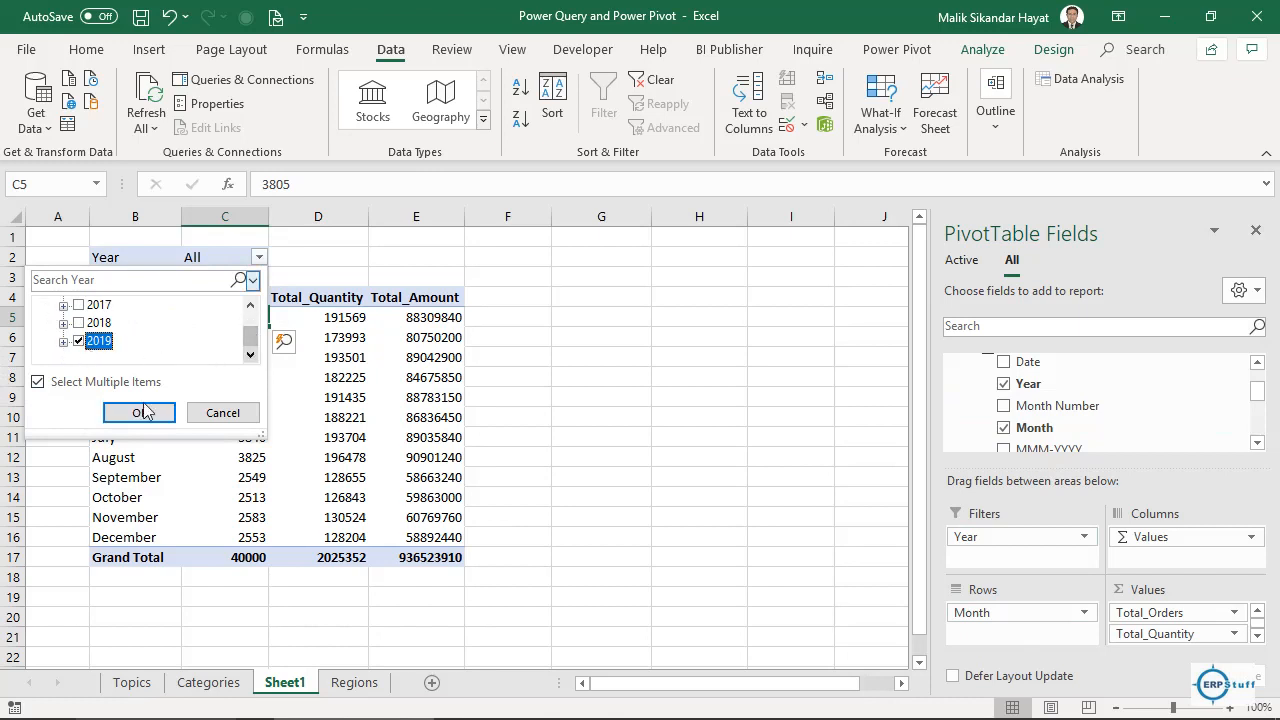
{"action": "left_click", "coordinate": [155, 414]}
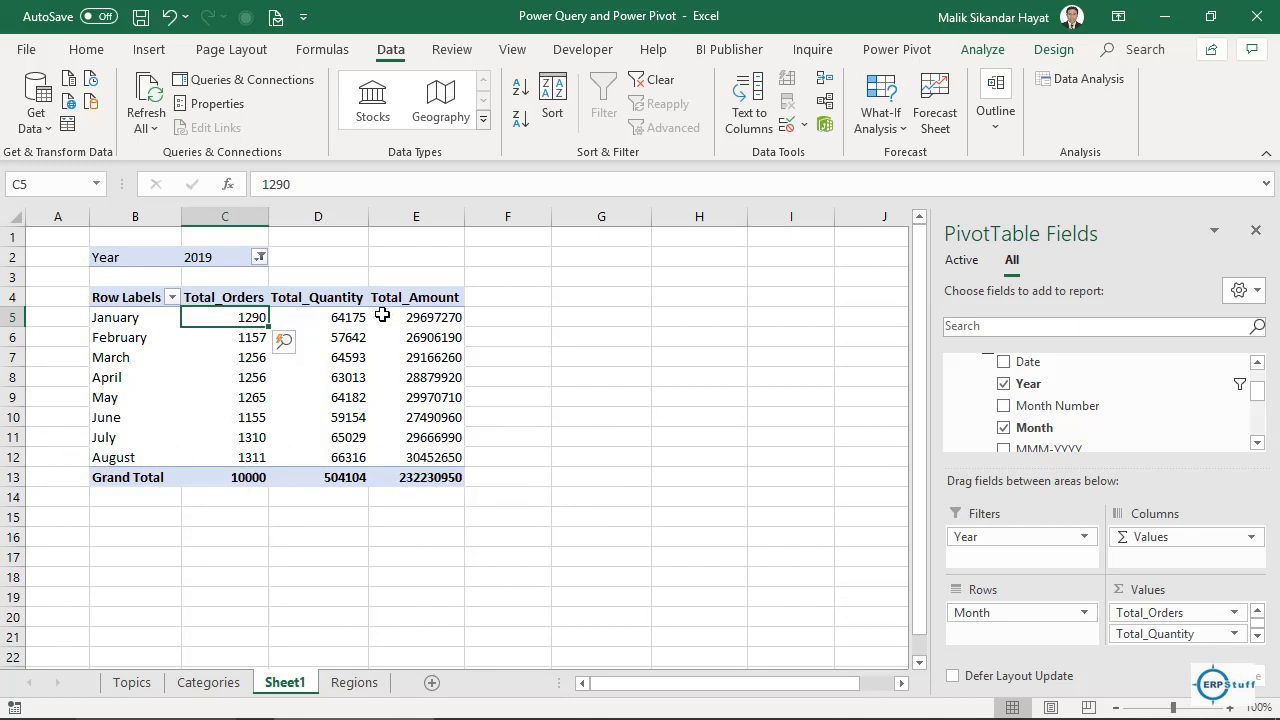
{"action": "left_click", "coordinate": [259, 258]}
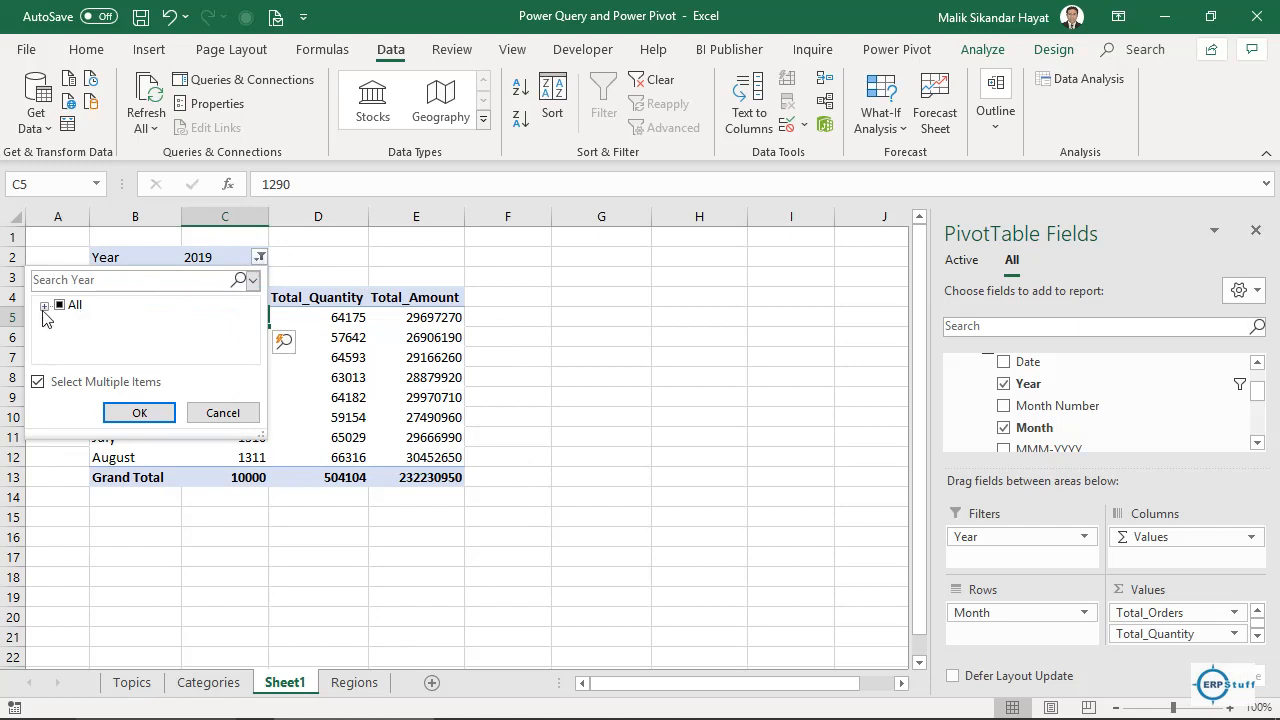
{"action": "left_click", "coordinate": [44, 306]}
{"action": "left_click", "coordinate": [79, 323]}
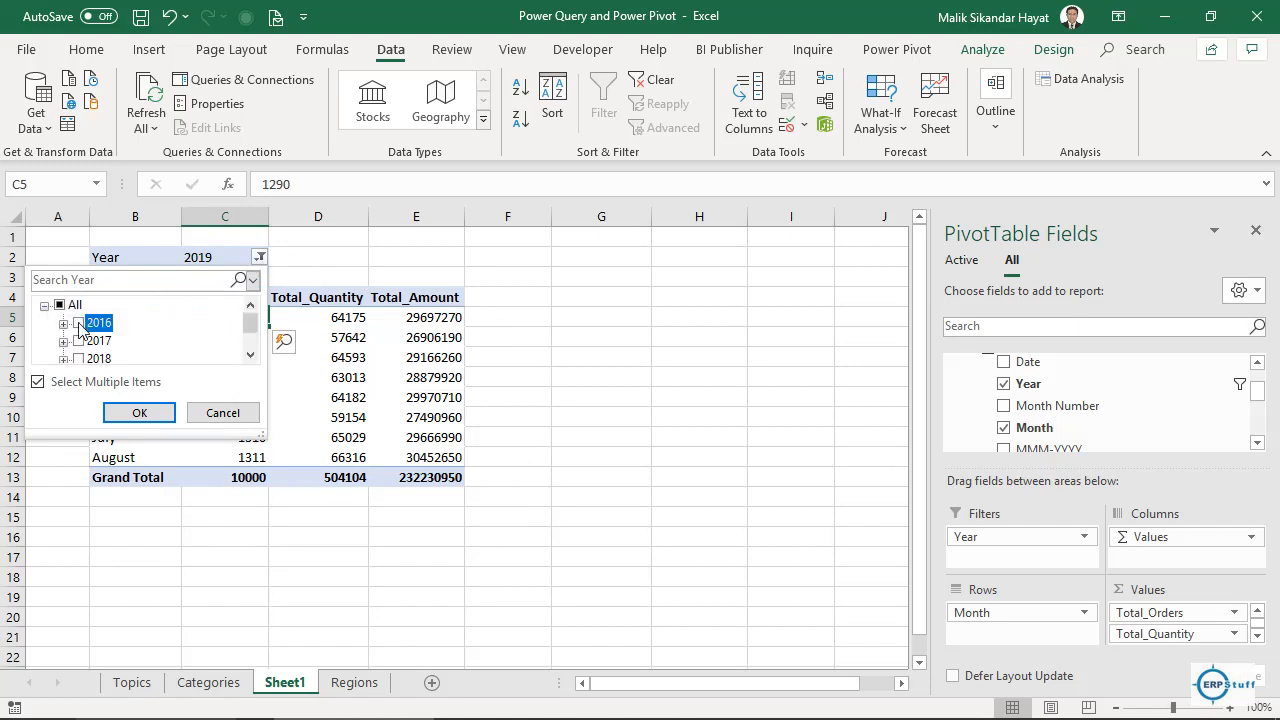
{"action": "left_click", "coordinate": [59, 305]}
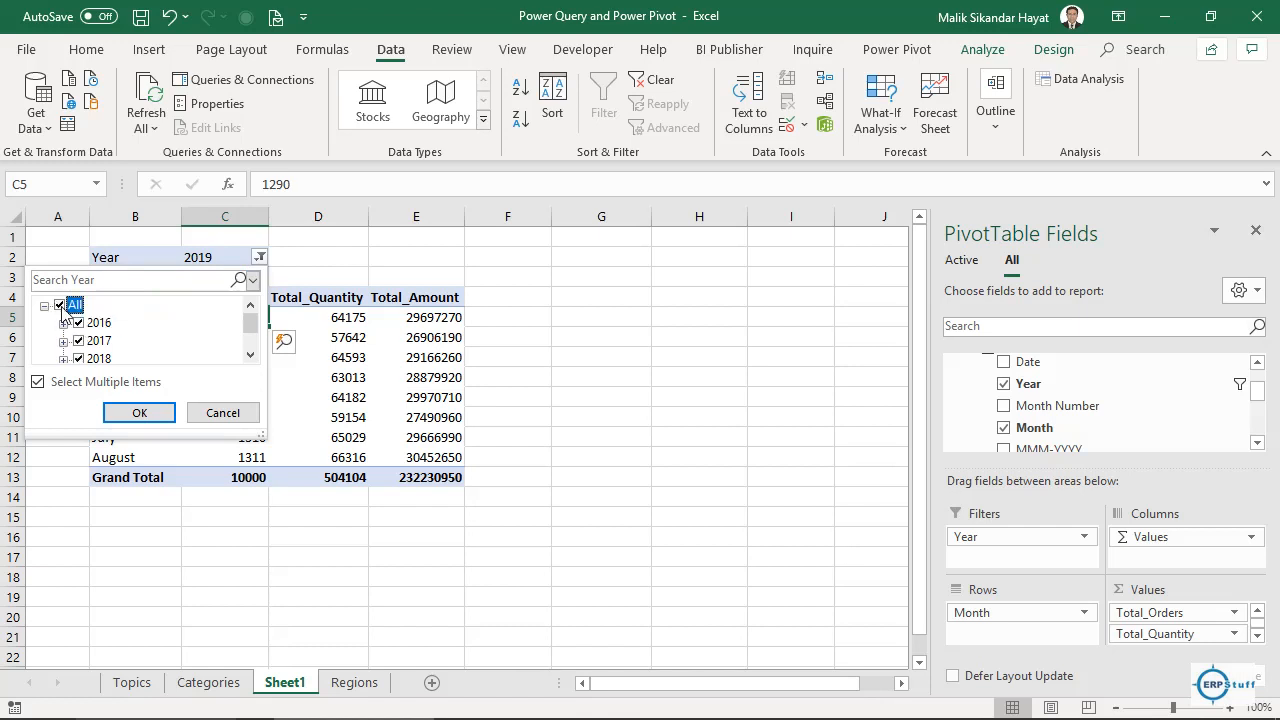
{"action": "left_click", "coordinate": [138, 412]}
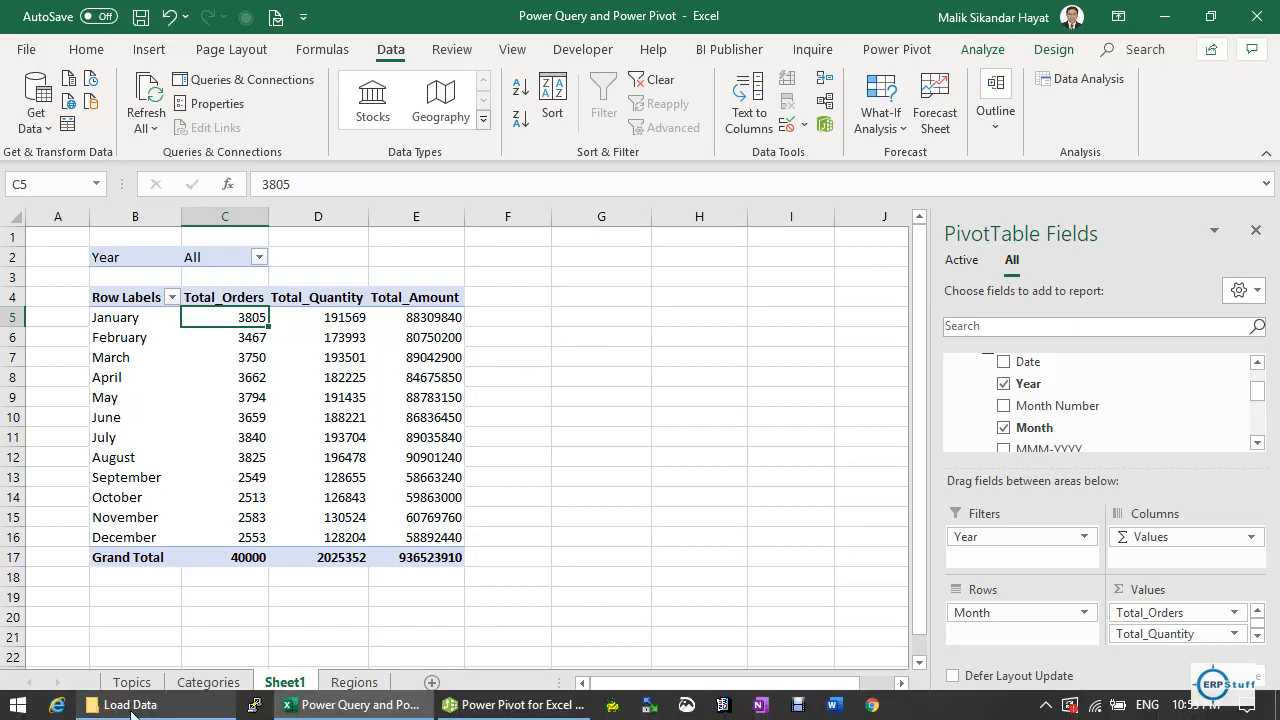
{"action": "left_click", "coordinate": [140, 706]}
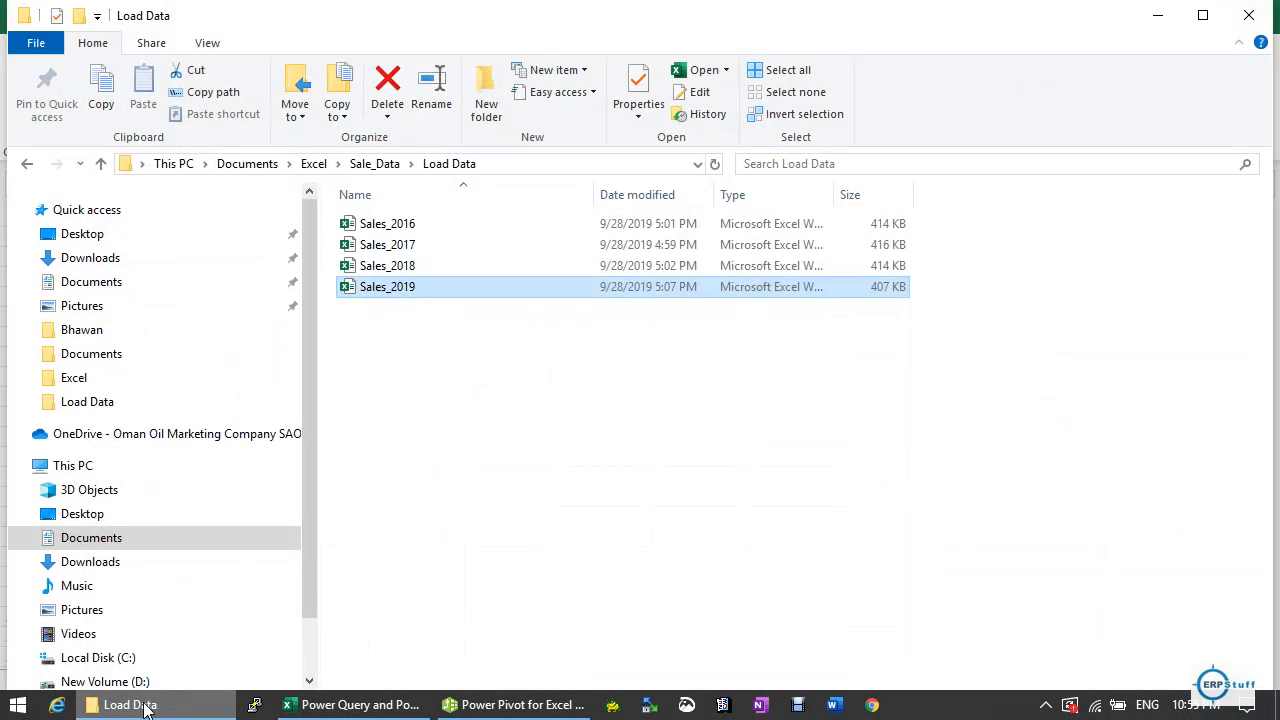
{"action": "left_click", "coordinate": [143, 706]}
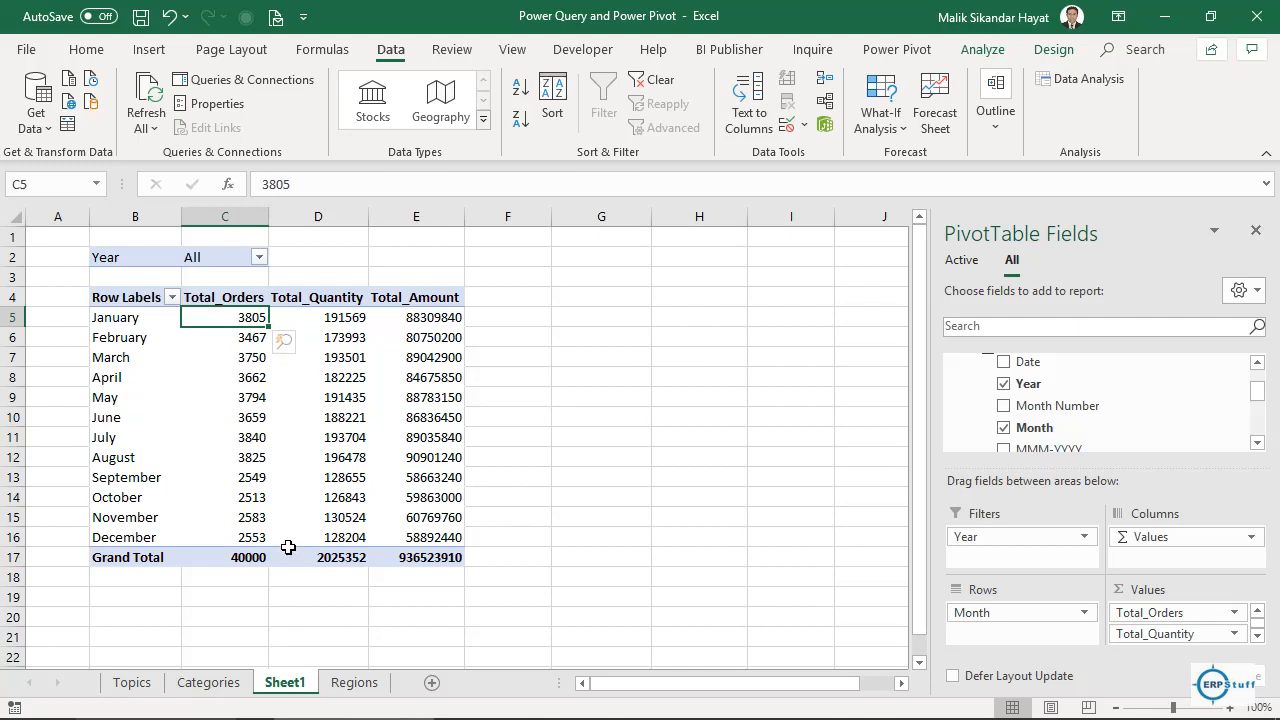
Remove Total_Quantity and Total_Amount from Values, leaving only Total_Orders.
{"action": "left_click", "coordinate": [255, 560]}
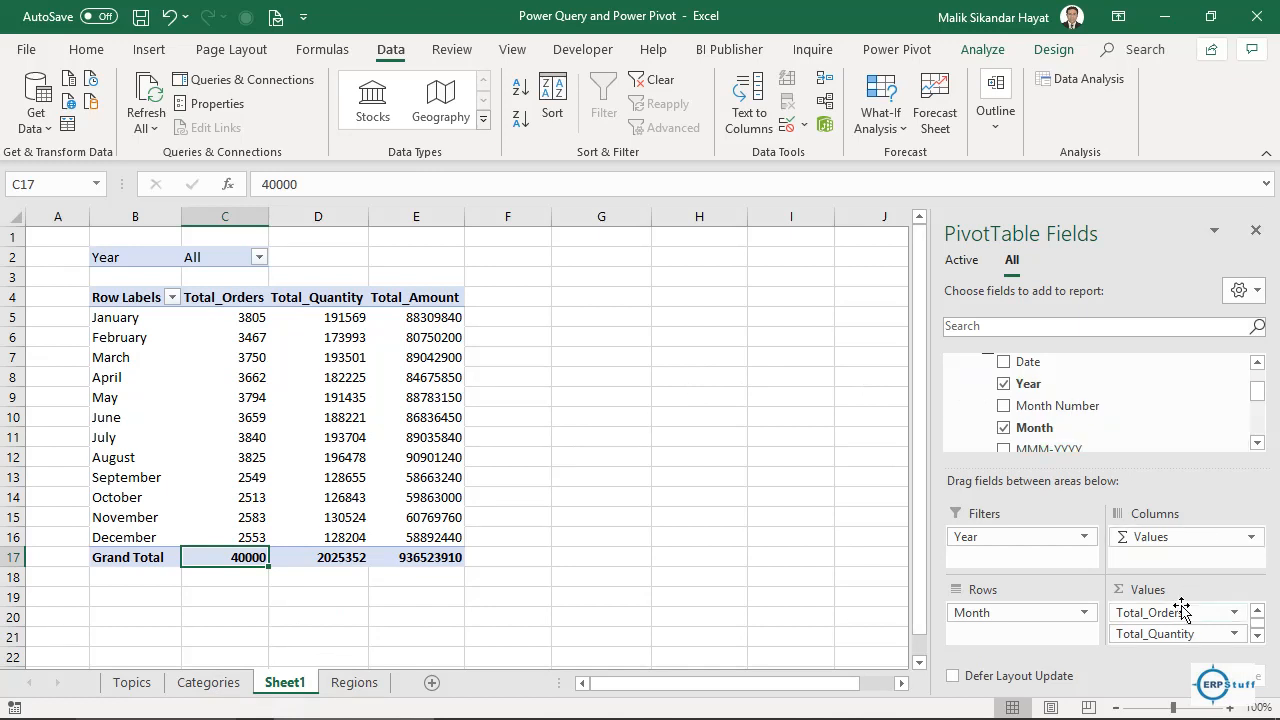
{"action": "left_click_drag", "start_coordinate": [1177, 634], "coordinate": [1106, 414]}
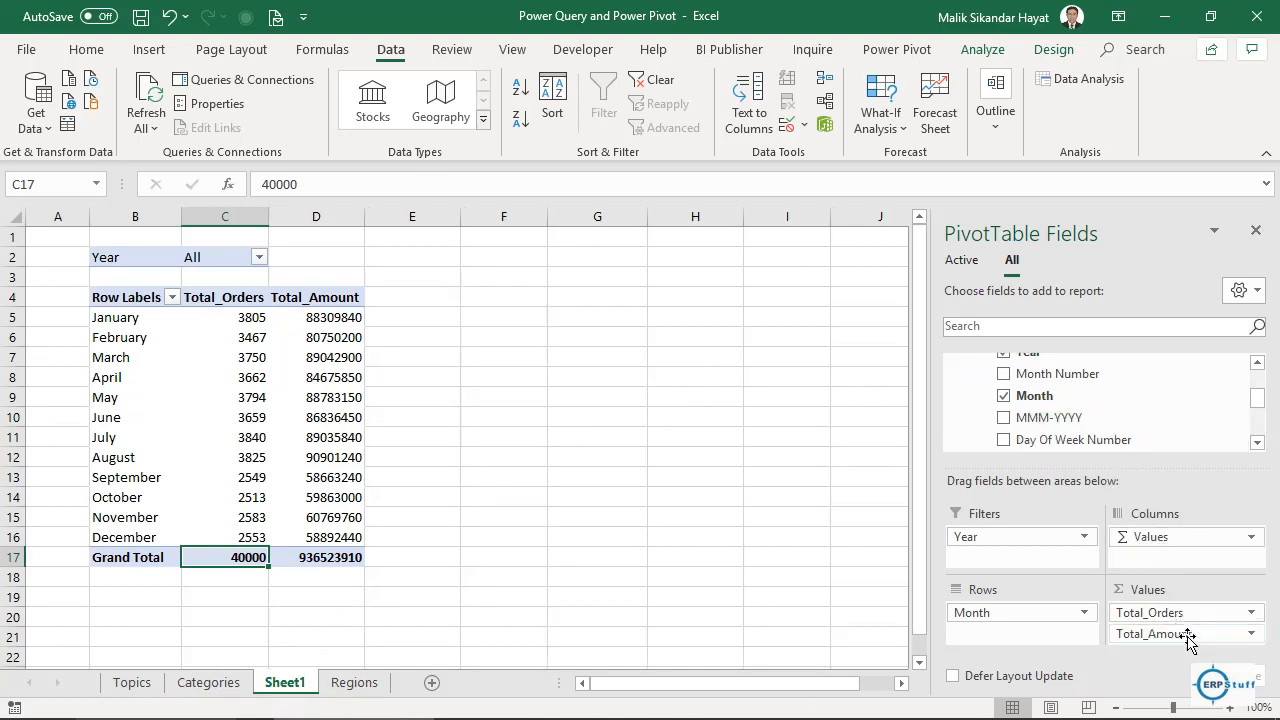
{"action": "left_click_drag", "start_coordinate": [1183, 634], "coordinate": [1096, 396]}
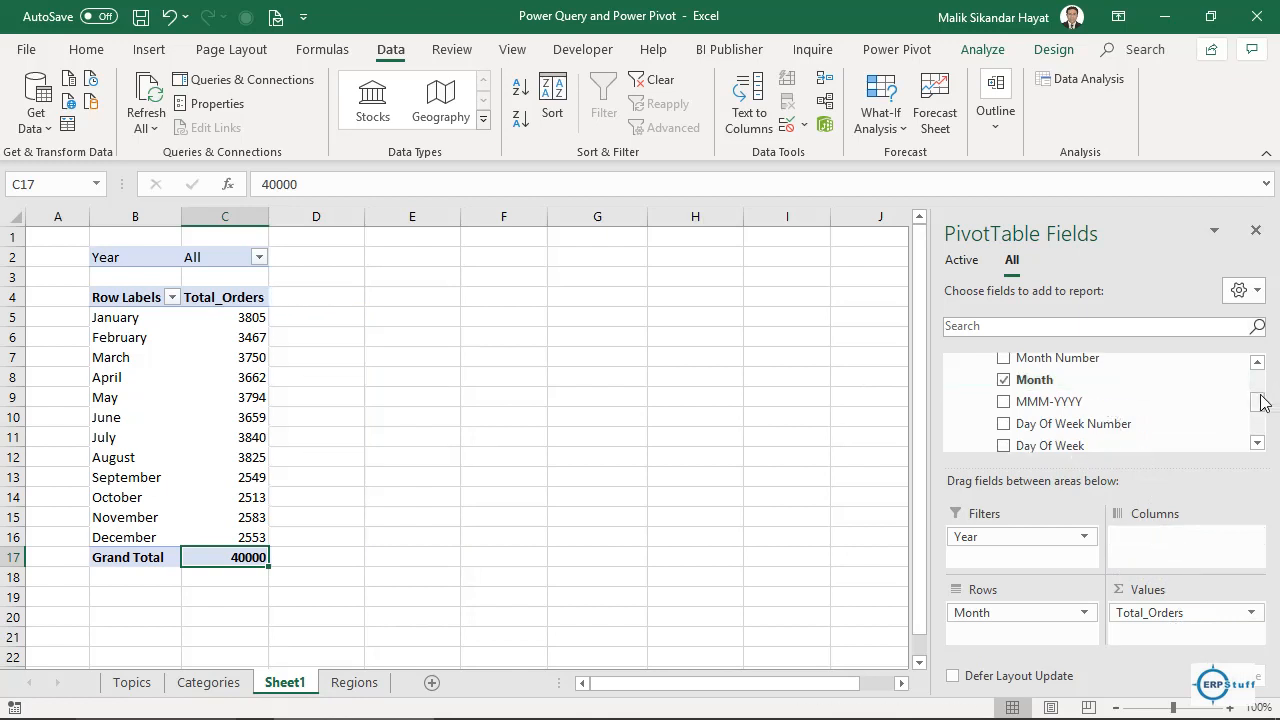
Add Category from the Categories table to Columns, splitting orders into Huawei, Oppo and Samsung.
{"action": "left_click_drag", "start_coordinate": [1259, 407], "coordinate": [1258, 375]}
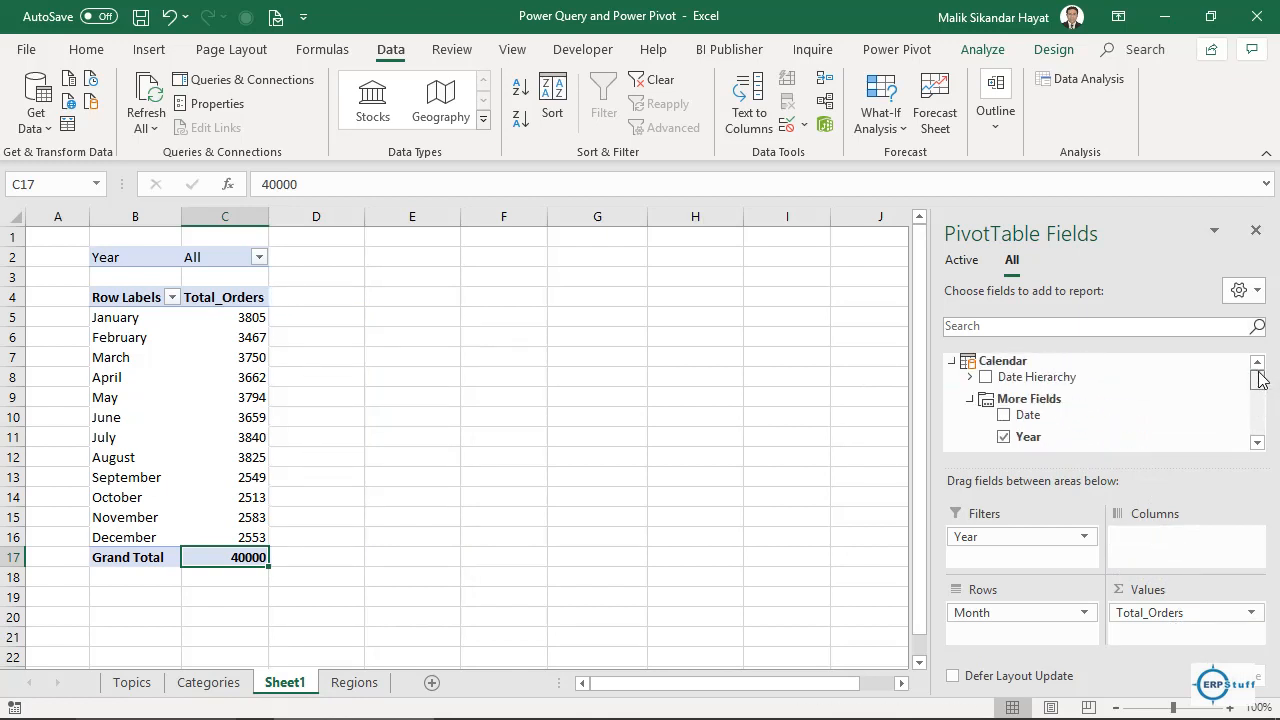
{"action": "left_click", "coordinate": [970, 398]}
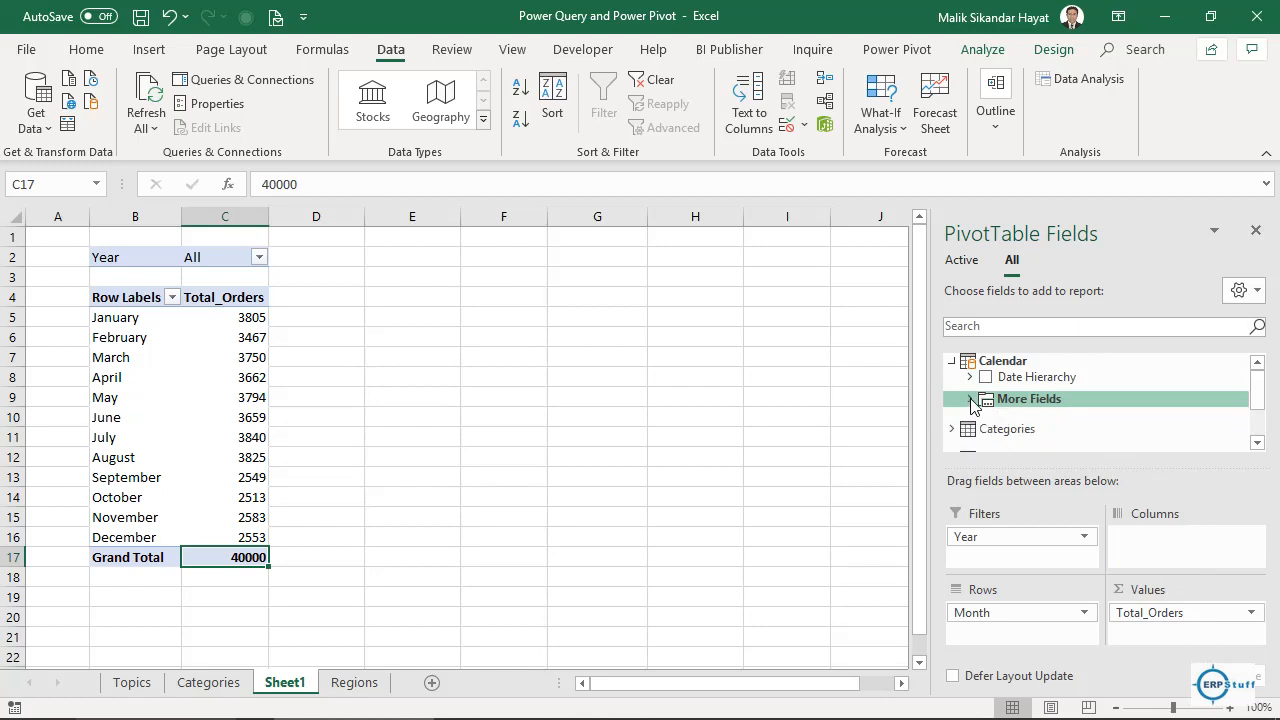
{"action": "left_click", "coordinate": [953, 363]}
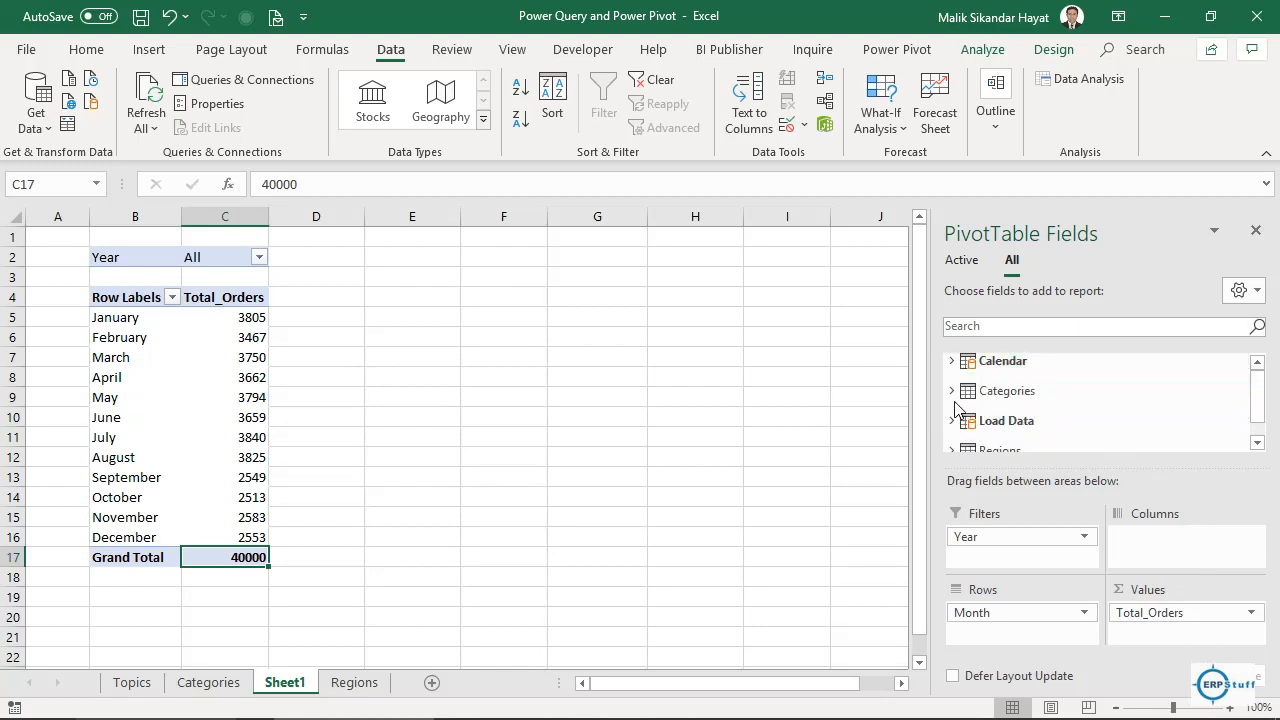
{"action": "left_click", "coordinate": [953, 396]}
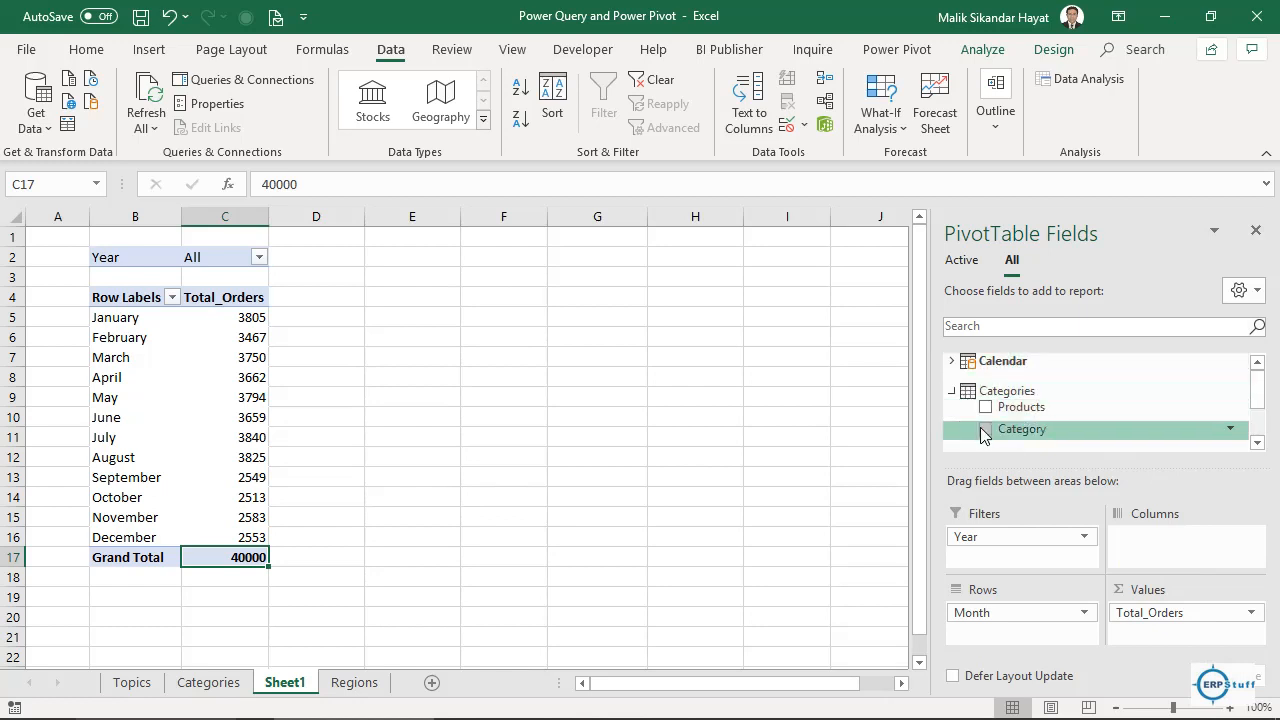
{"action": "left_click_drag", "start_coordinate": [988, 430], "coordinate": [1133, 545]}
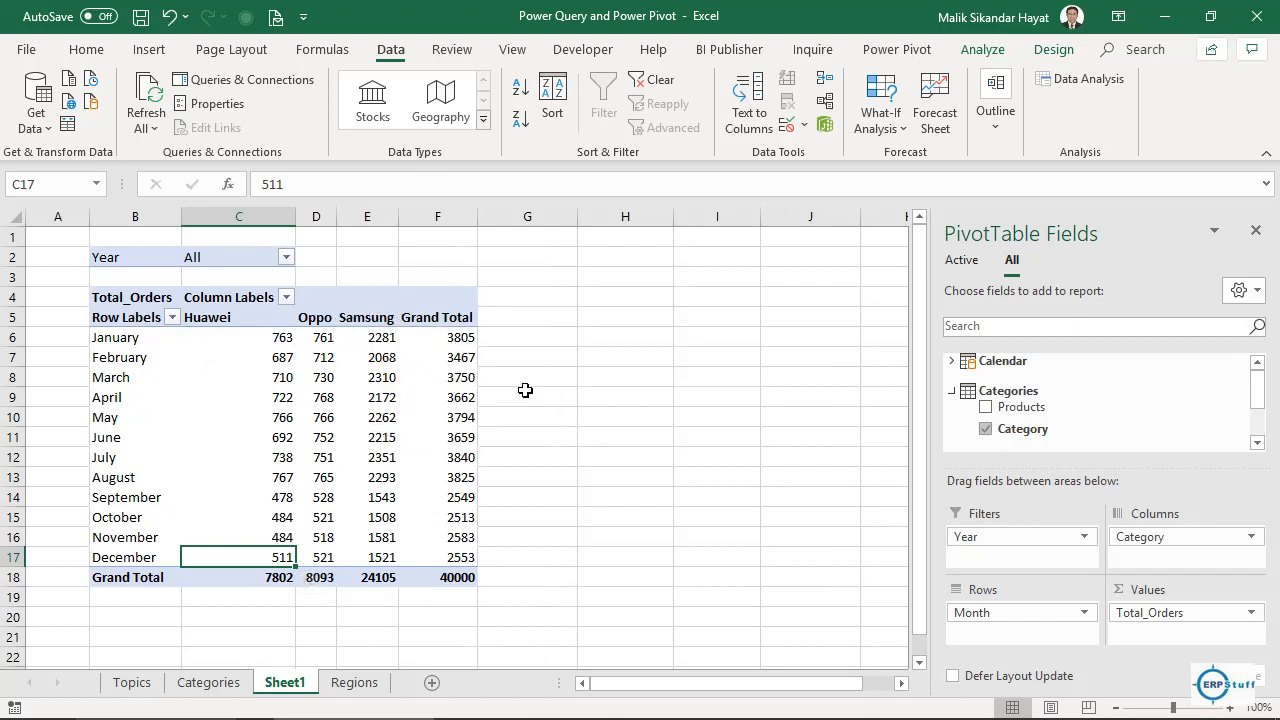
{"action": "mouse_move", "coordinate": [345, 717]}
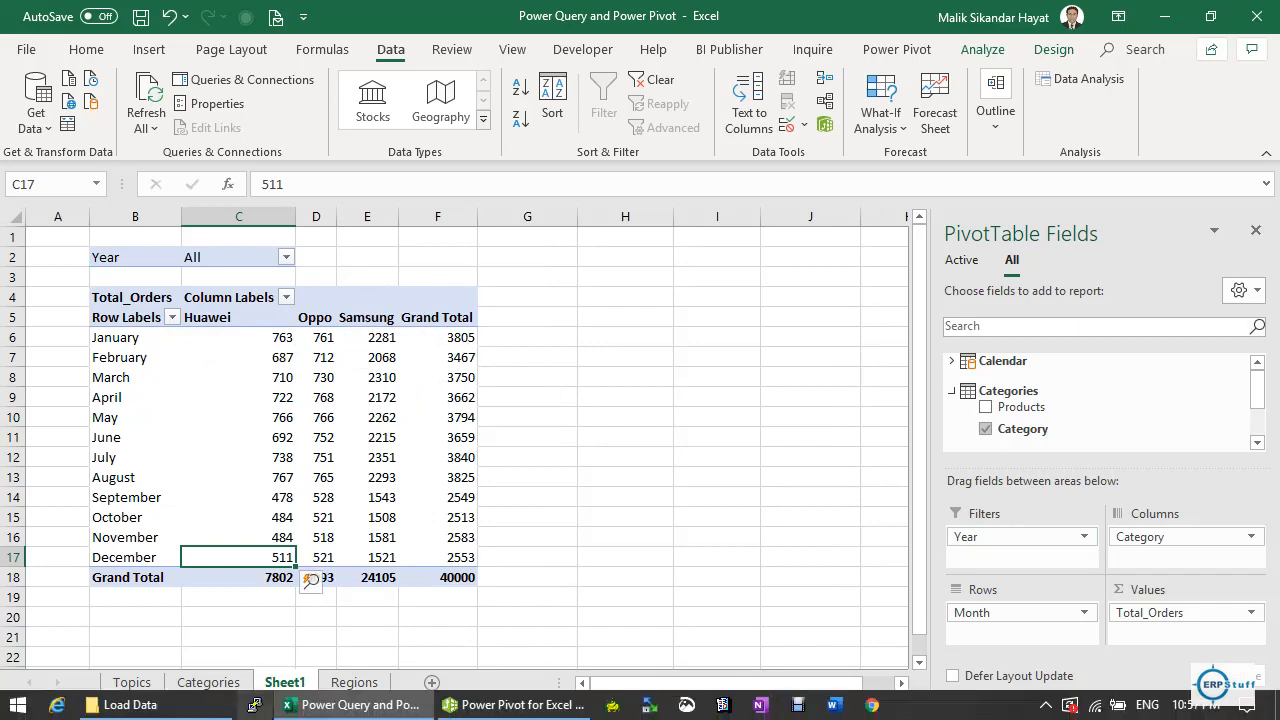
Open Sales_2016 from the Load Data folder window to view its order listing in Excel.
{"action": "left_click", "coordinate": [203, 713]}
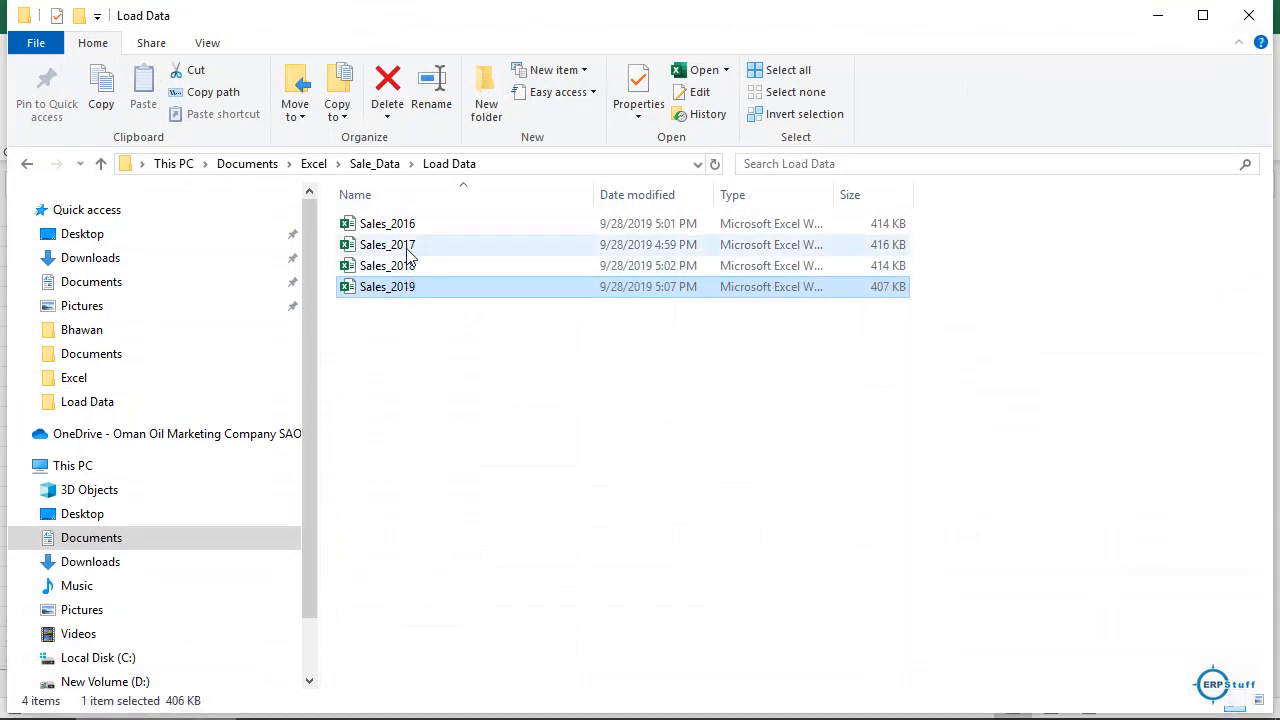
{"action": "left_click", "coordinate": [409, 229]}
{"action": "double_click", "coordinate": [410, 232]}
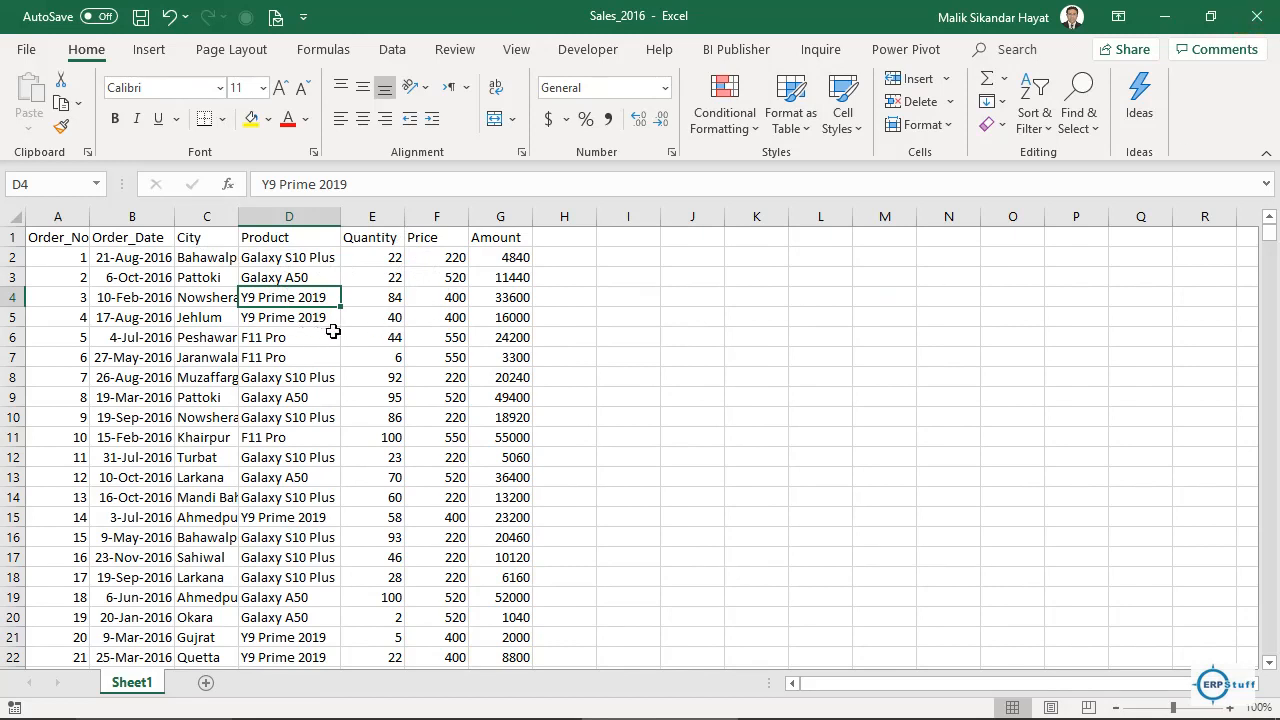
Select order date B4 in Sales_2016, then return to the PivotTable and select cell D6.
{"action": "left_click", "coordinate": [166, 291]}
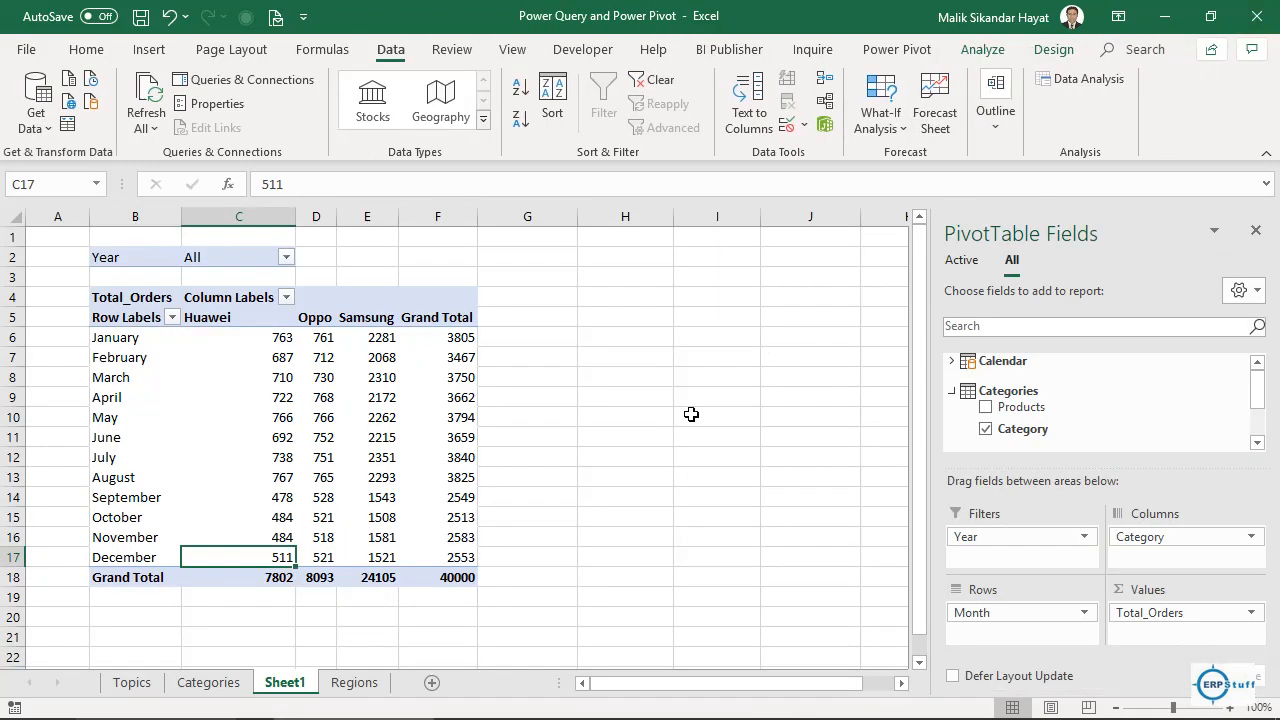
{"action": "left_click", "coordinate": [304, 340]}
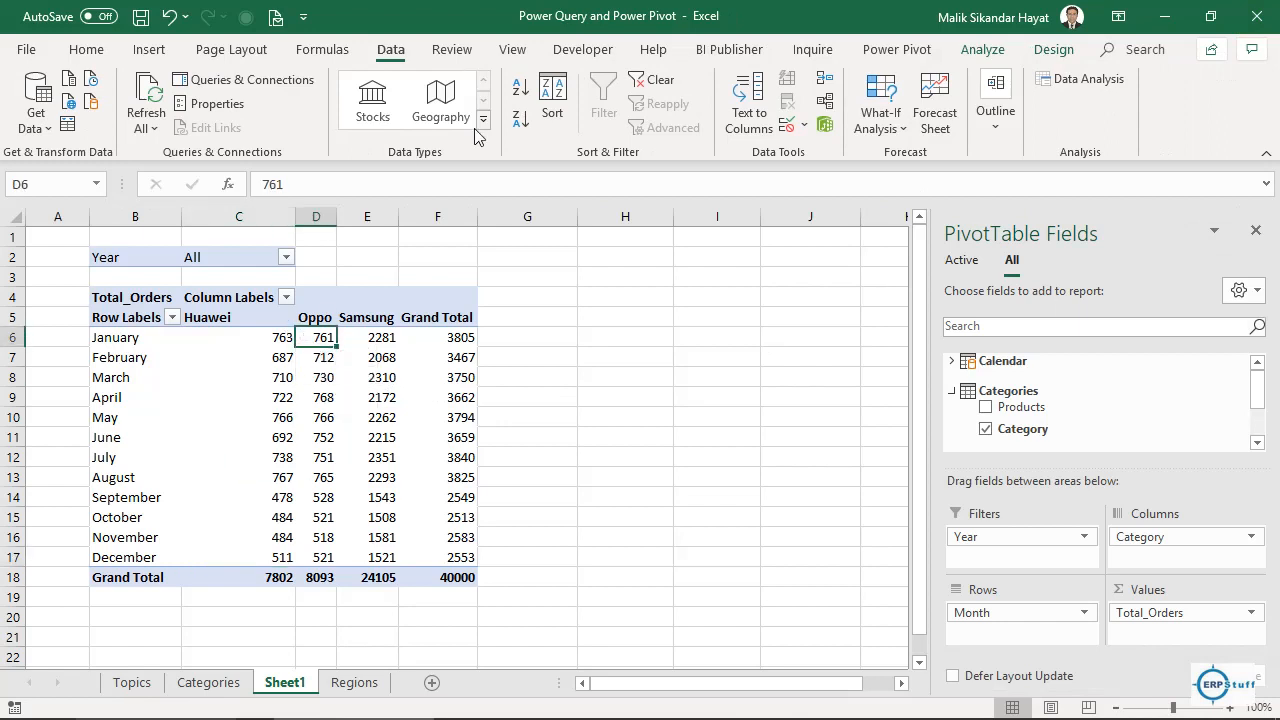
Insert the recommended Clustered Column PivotChart of monthly Total_Orders by Huawei, Oppo and Samsung.
{"action": "left_click", "coordinate": [149, 50]}
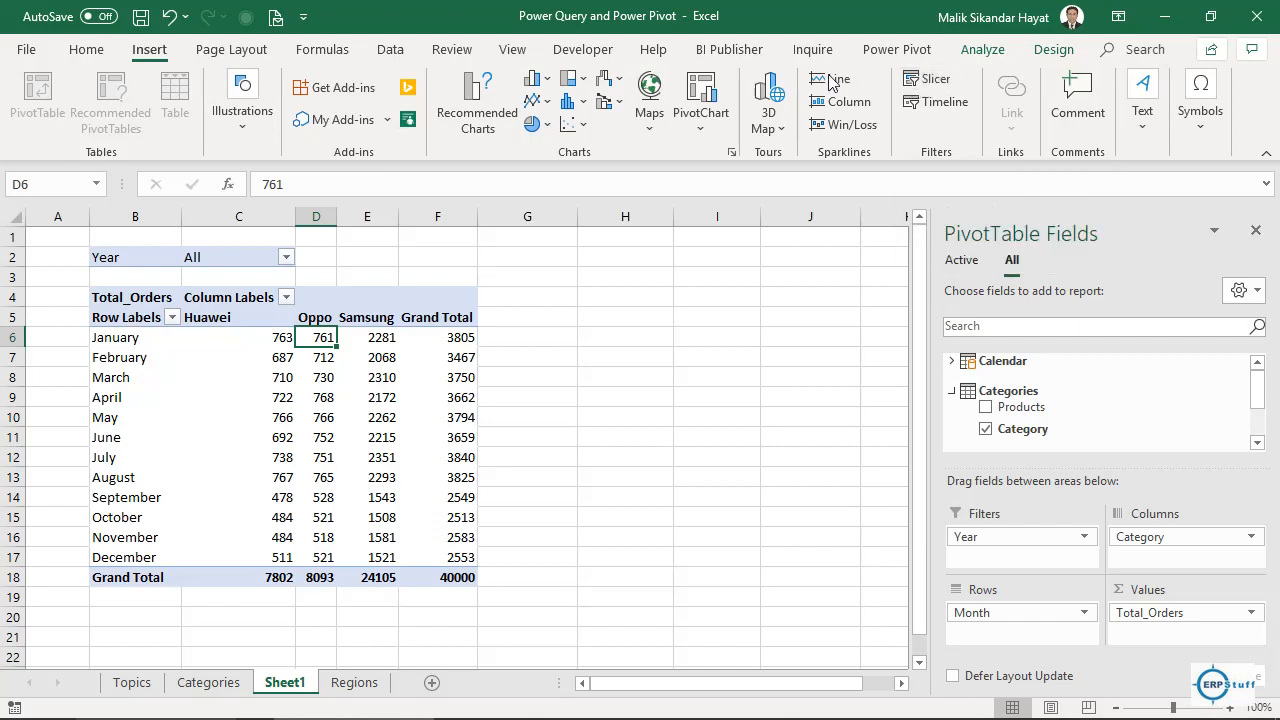
{"action": "left_click", "coordinate": [476, 114]}
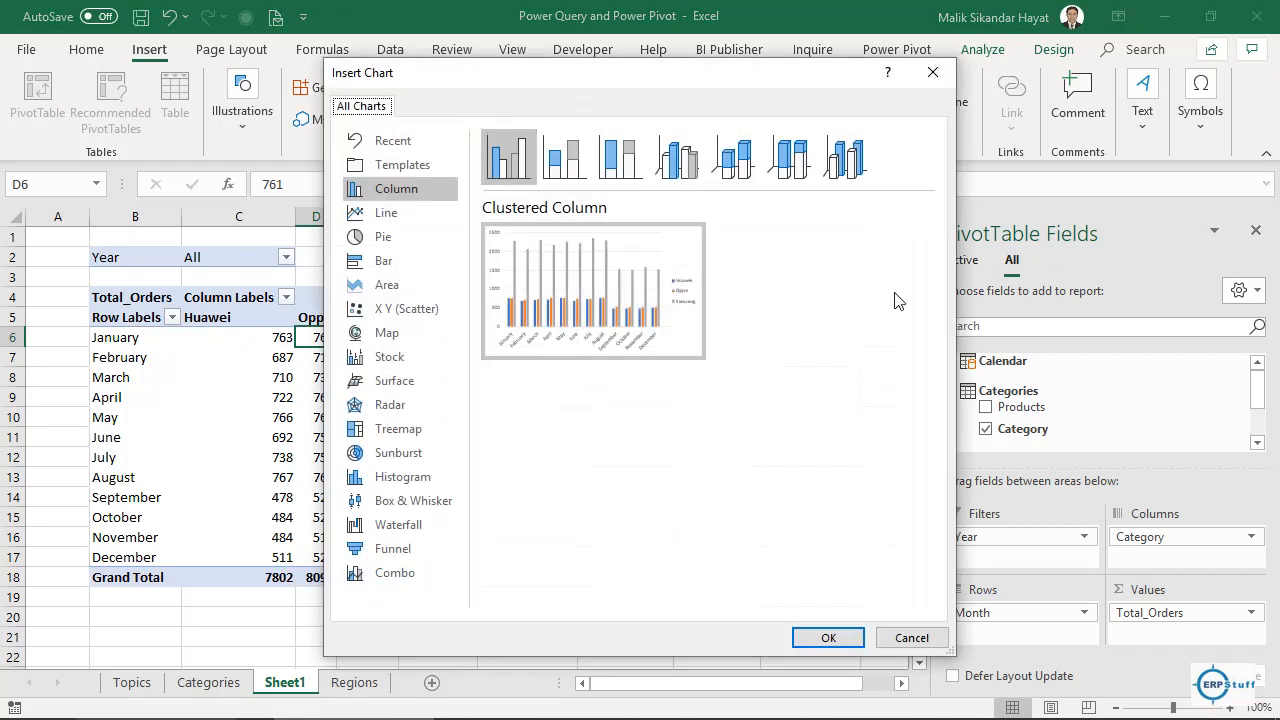
{"action": "left_click", "coordinate": [829, 638]}
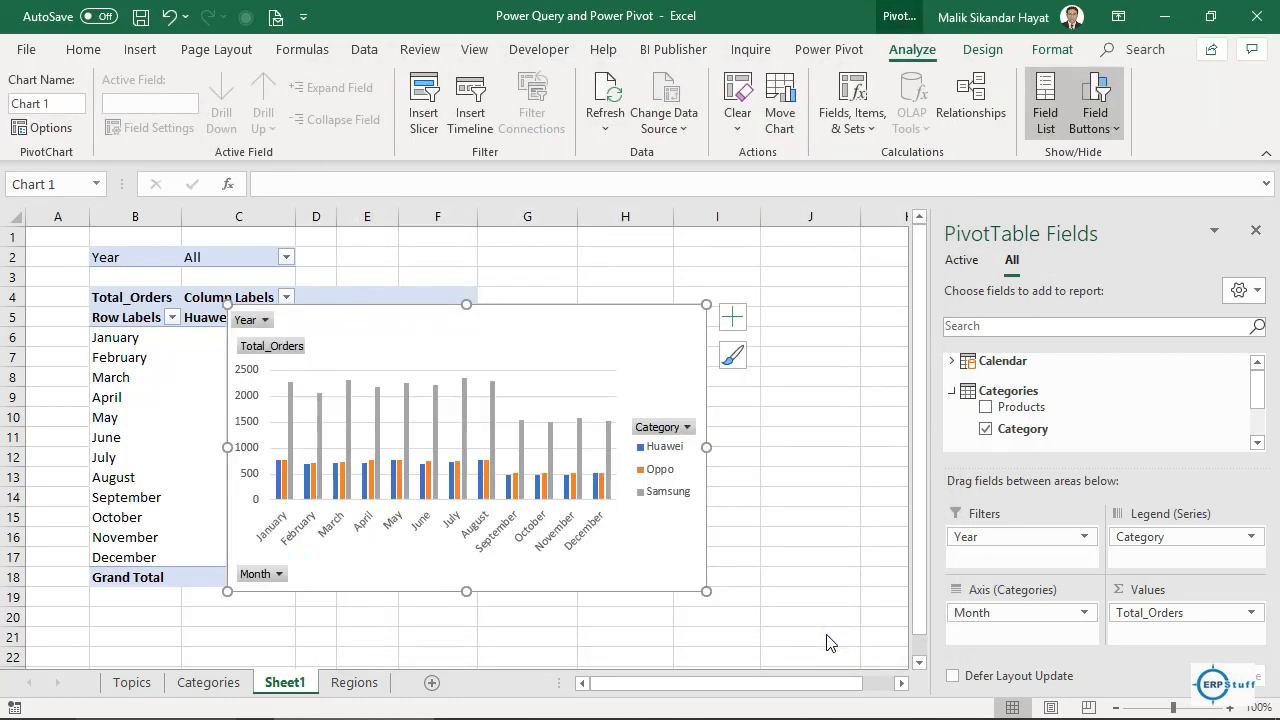
Narrow and shorten the PivotChart, place it right of the table, then go to the Topics sheet.
{"action": "left_click_drag", "start_coordinate": [706, 447], "coordinate": [553, 425]}
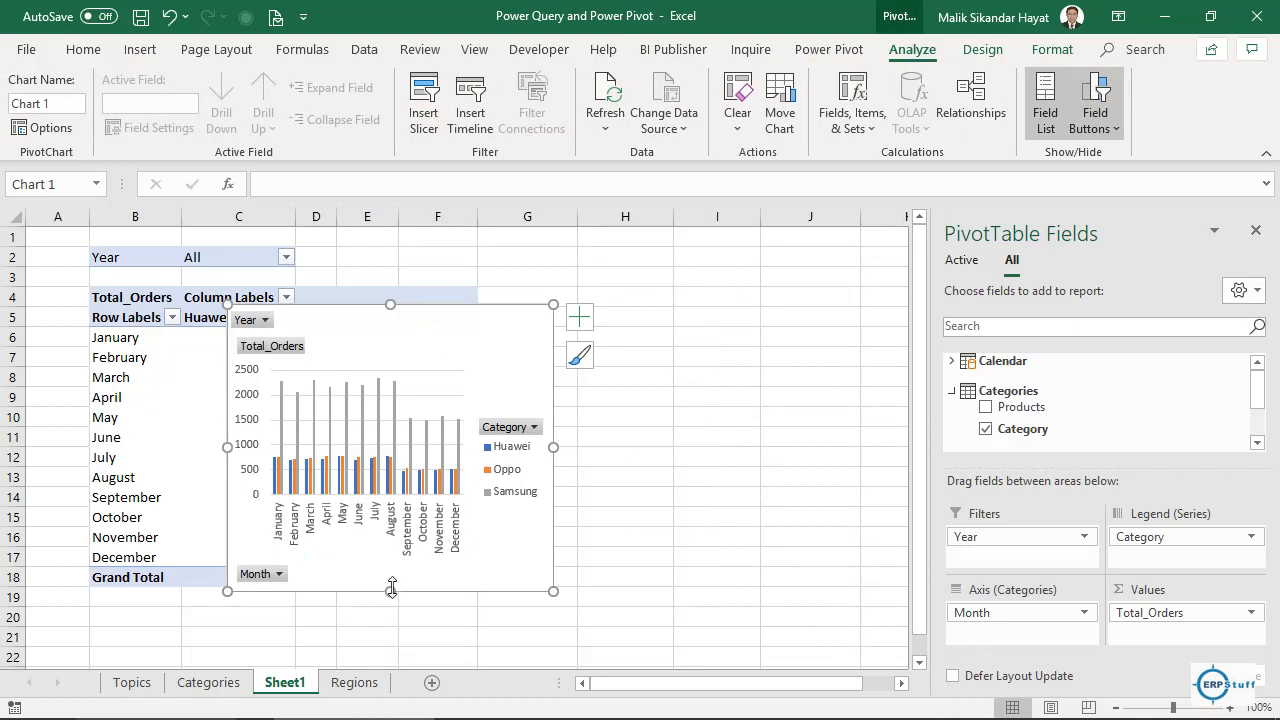
{"action": "left_click_drag", "start_coordinate": [391, 588], "coordinate": [389, 500]}
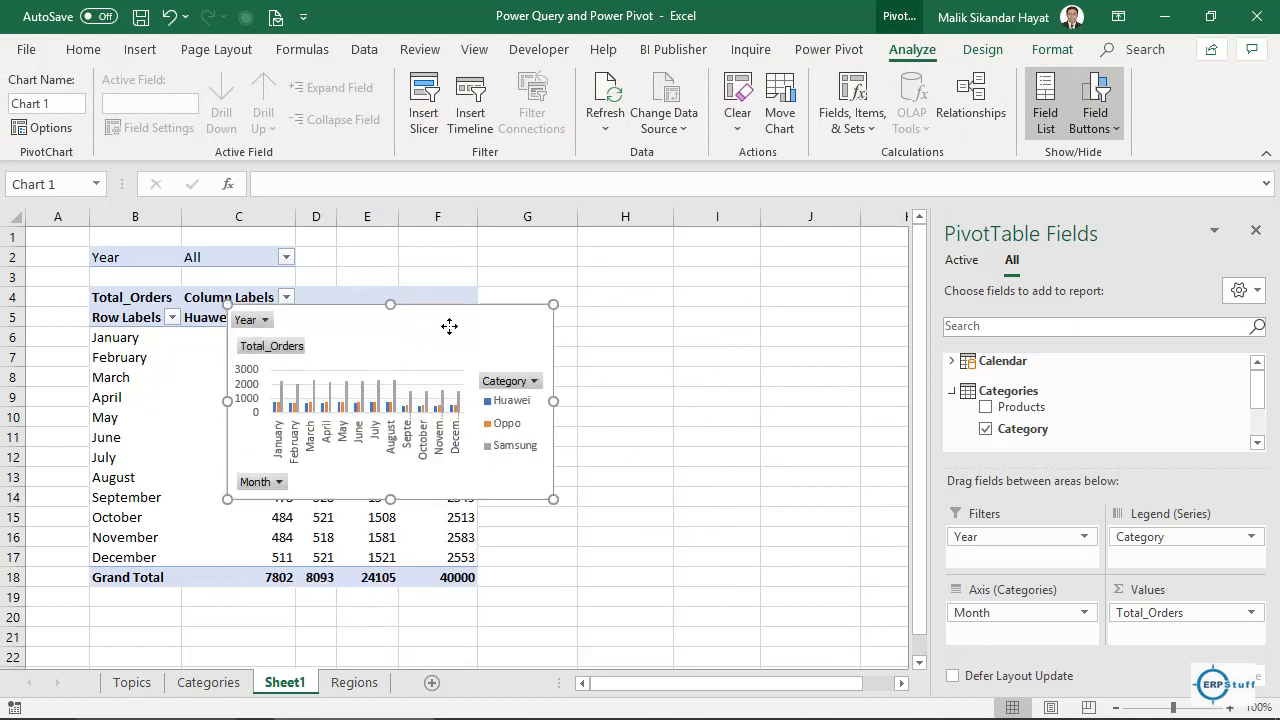
{"action": "left_click_drag", "start_coordinate": [449, 326], "coordinate": [704, 286]}
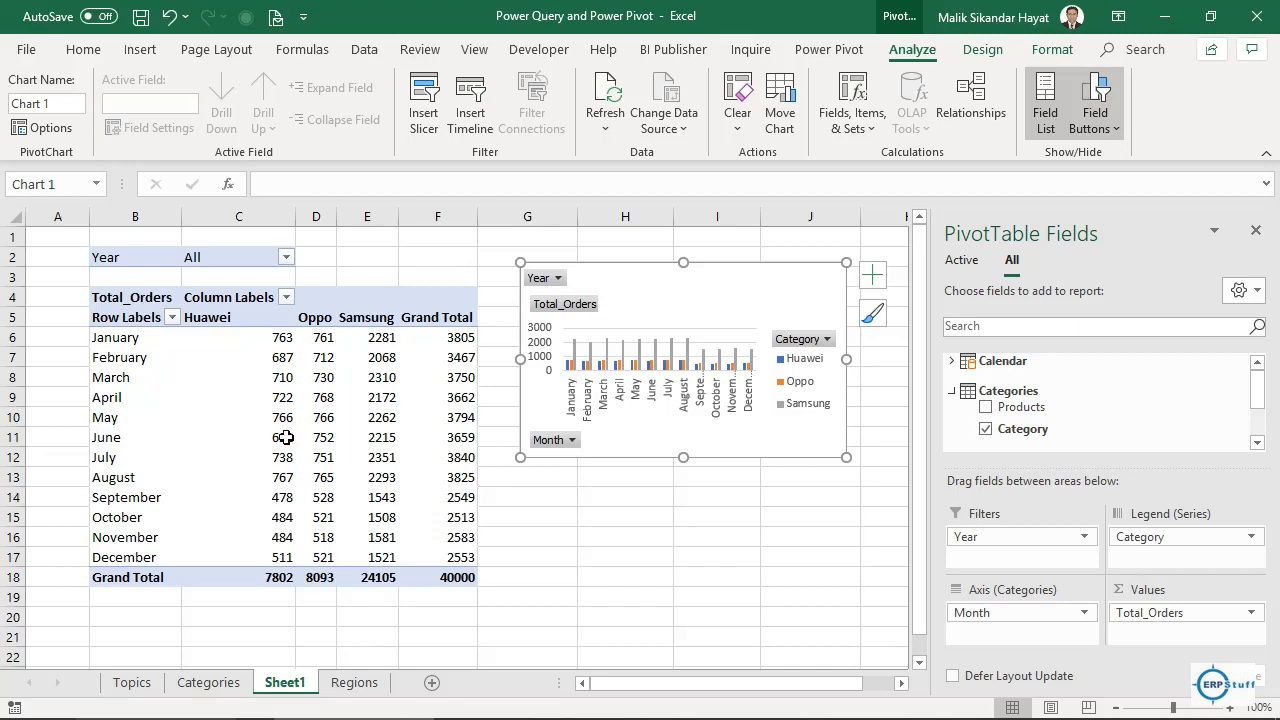
{"action": "left_click", "coordinate": [131, 683]}
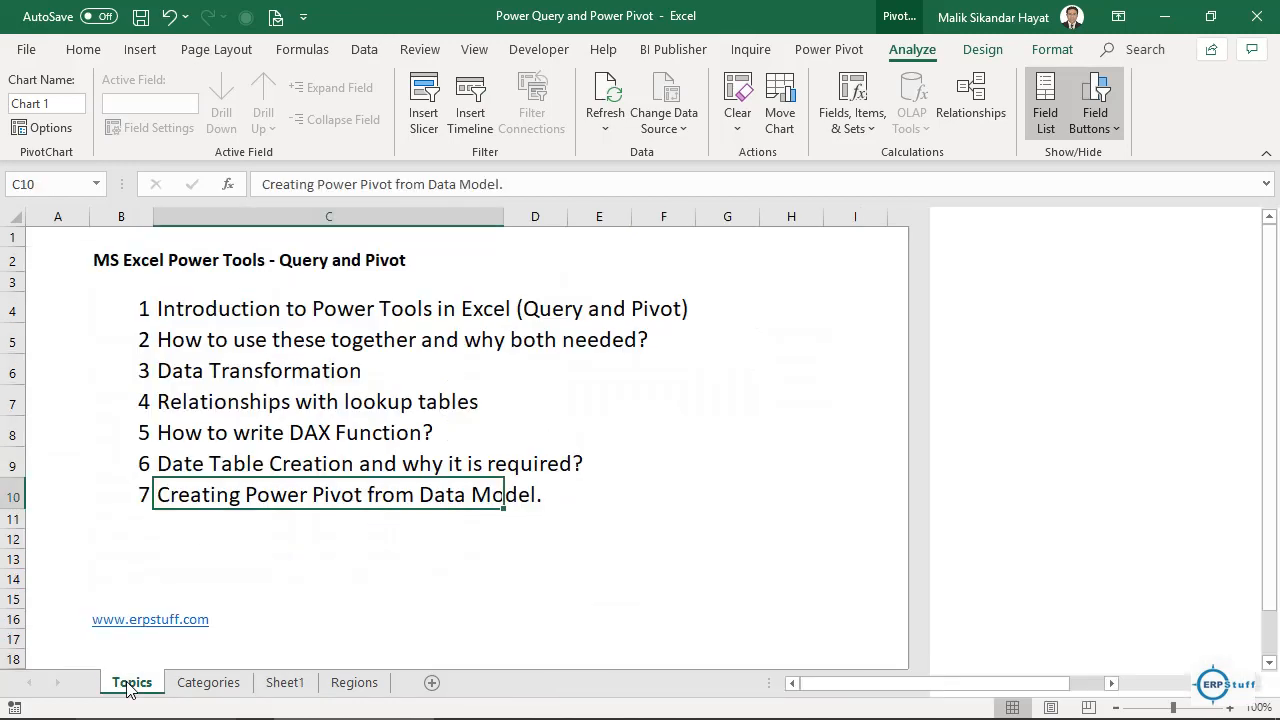